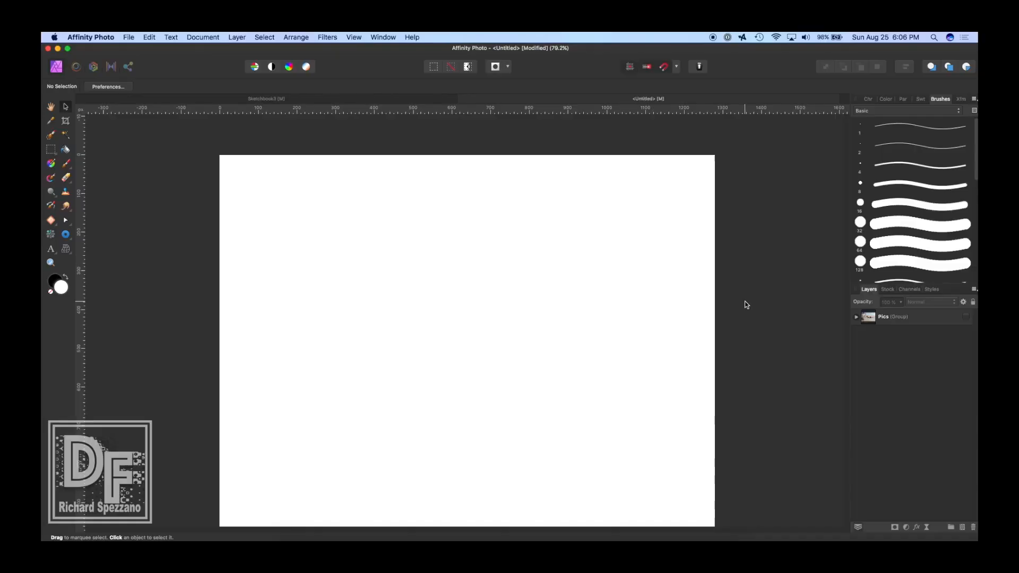
# Step: Check the document's pixel size and DPI settings without resizing it
pyautogui.click(211, 39)
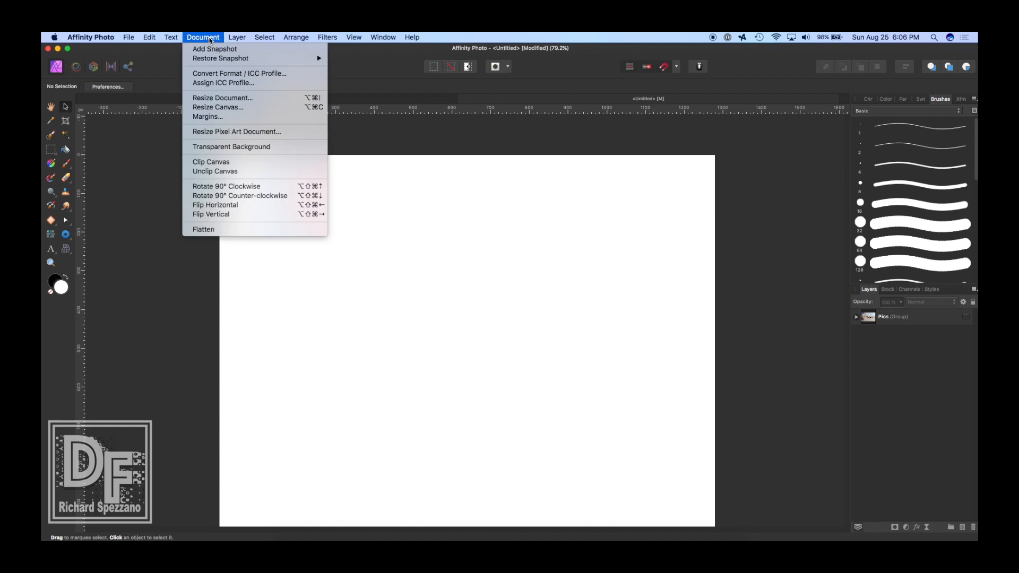
pyautogui.click(225, 101)
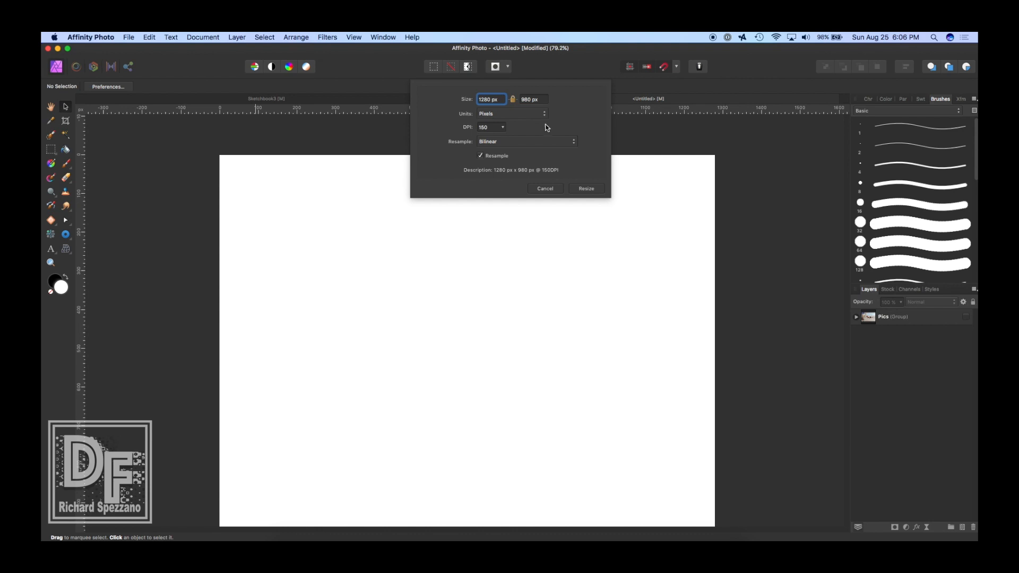
pyautogui.click(547, 189)
# Step: Expand the Pics group and make it visible with only the desk-and-keyboard photo showing
pyautogui.click(856, 318)
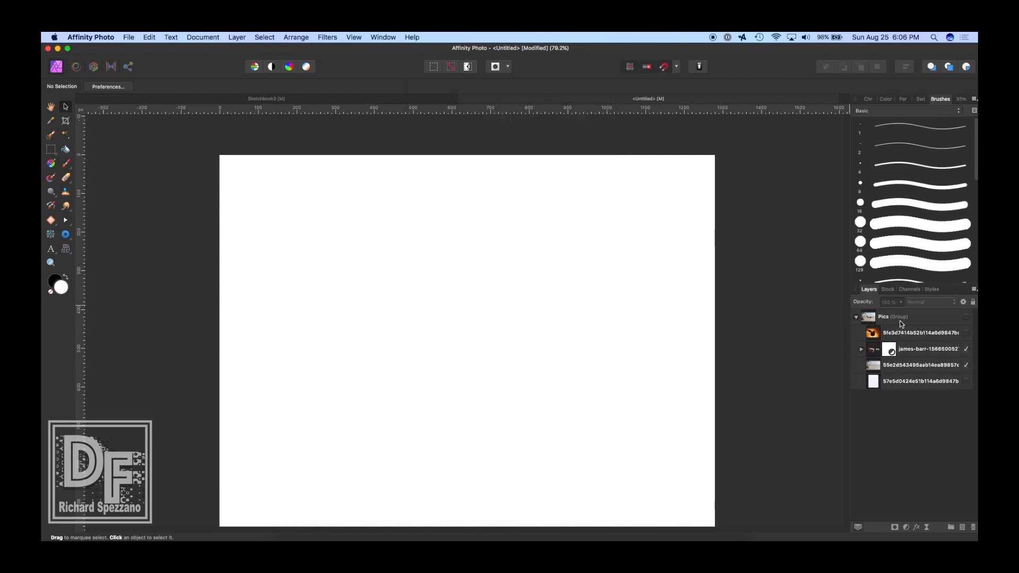
pyautogui.click(966, 348)
pyautogui.click(966, 365)
pyautogui.click(965, 365)
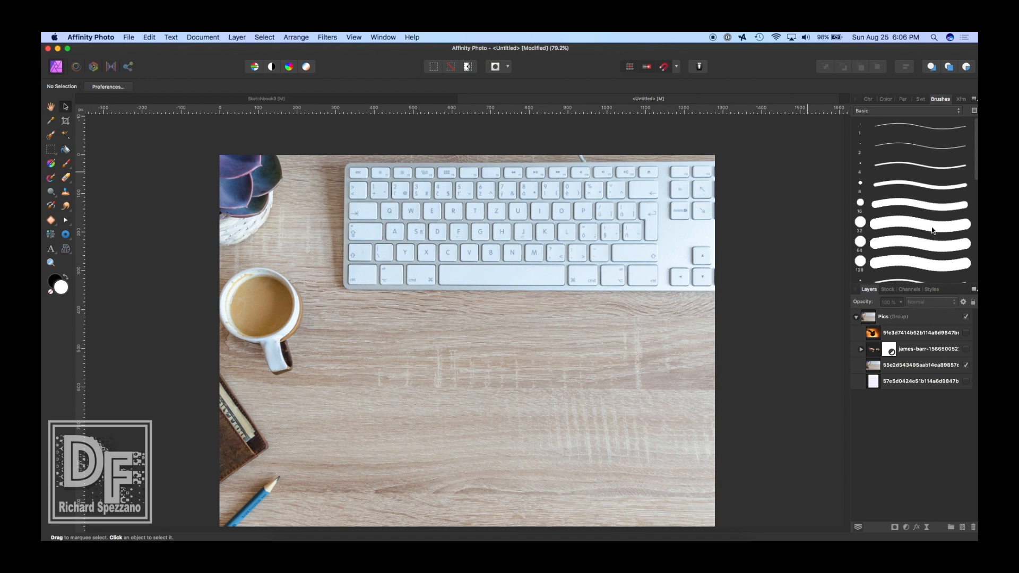
# Step: Look at the Unsplash stock photo source, and preview the push-up man layer over the desk photo
pyautogui.click(888, 290)
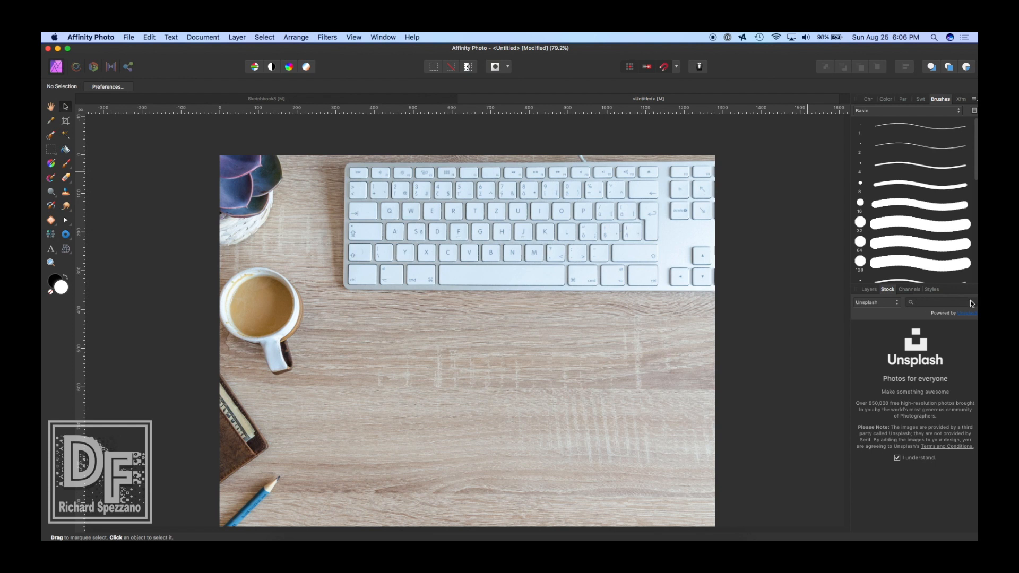
pyautogui.click(873, 289)
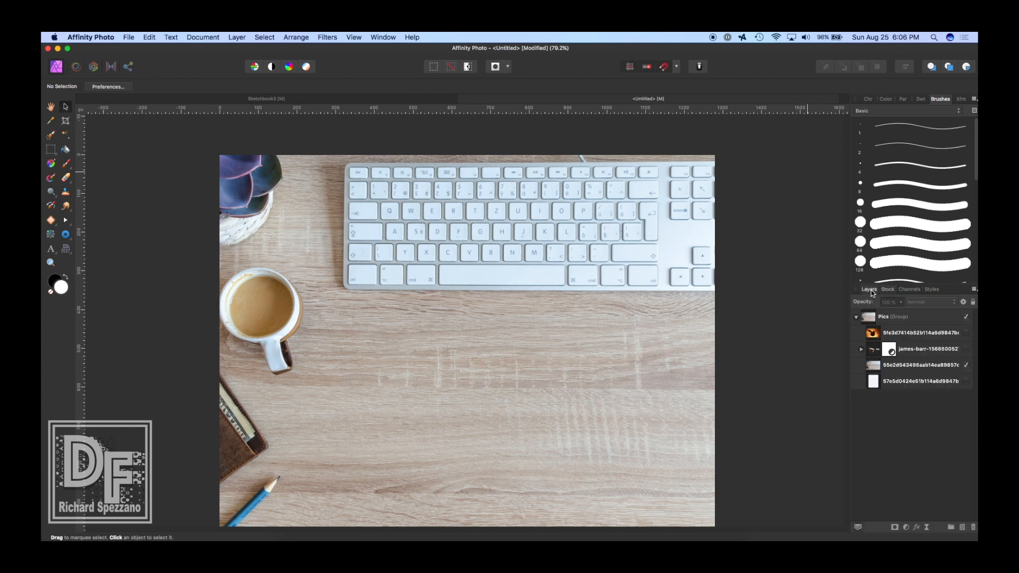
pyautogui.click(966, 349)
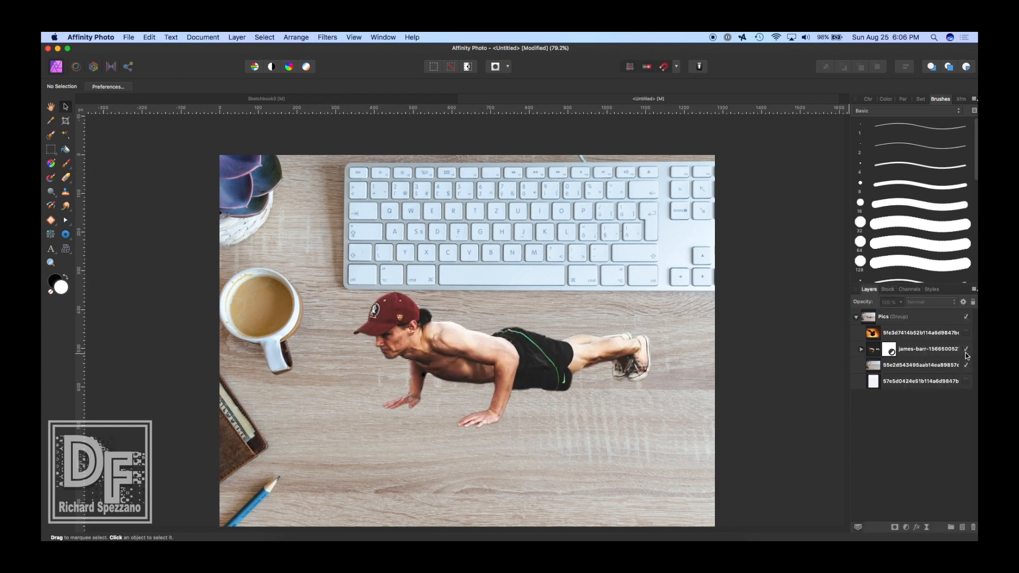
pyautogui.click(966, 351)
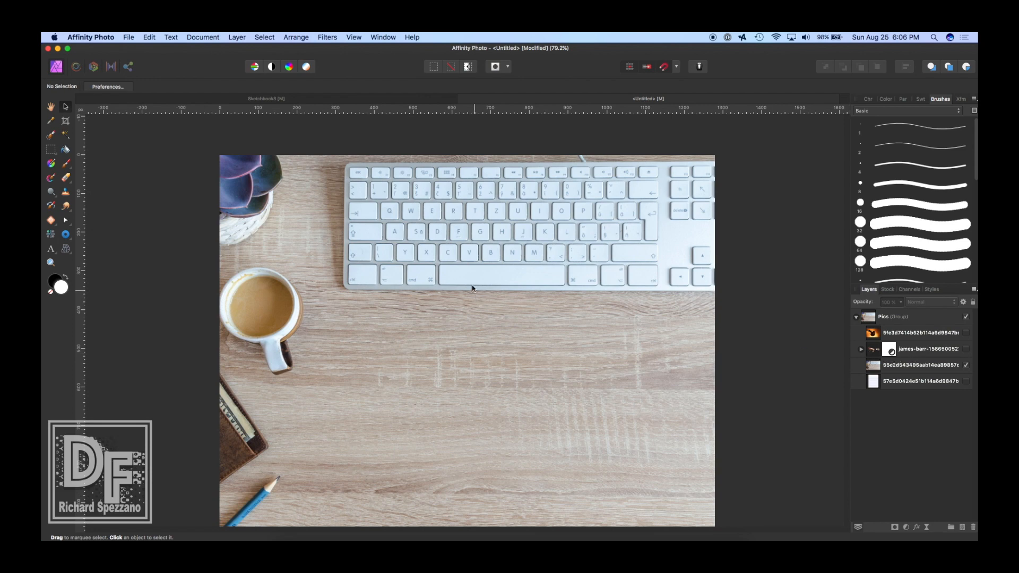
# Step: Shift the Pics group slightly downward on the canvas and show the push-up man layer
pyautogui.moveTo(455, 267); pyautogui.dragTo(459, 268)
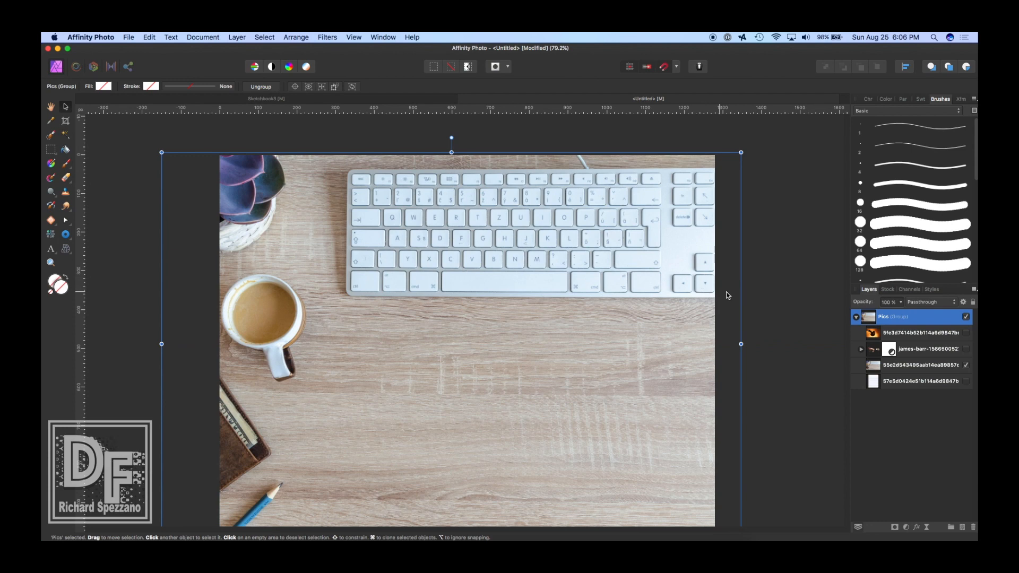
pyautogui.click(780, 282)
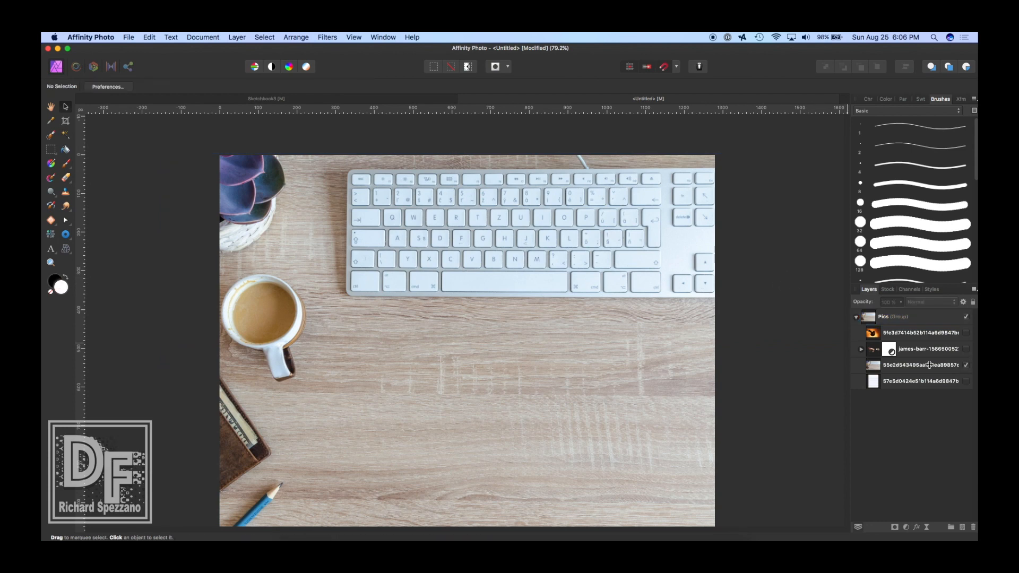
pyautogui.click(965, 349)
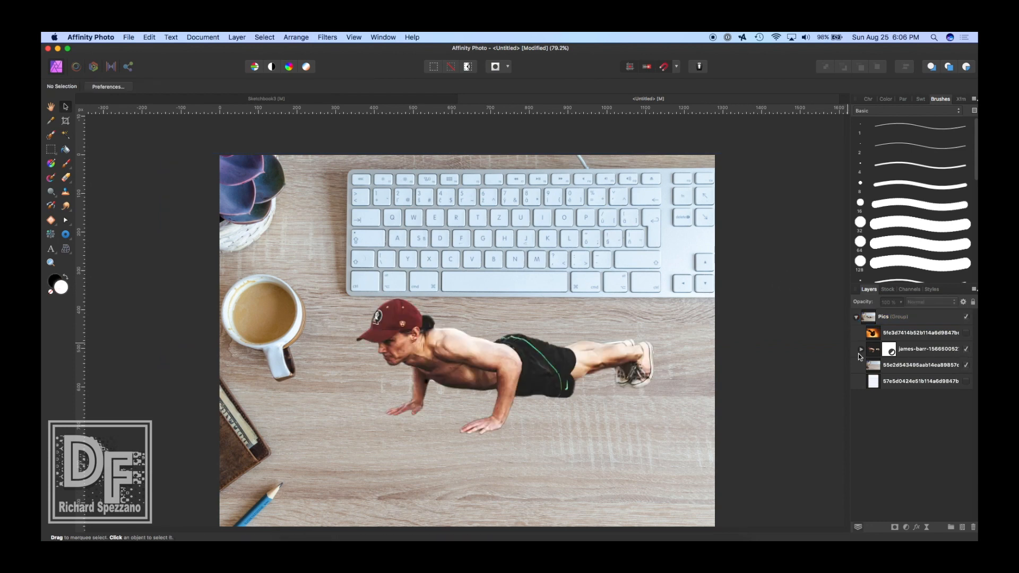
# Step: Examine the push-up man's cut-out with its Brightness/Contrast adjustment and mask hidden and restored
pyautogui.click(861, 349)
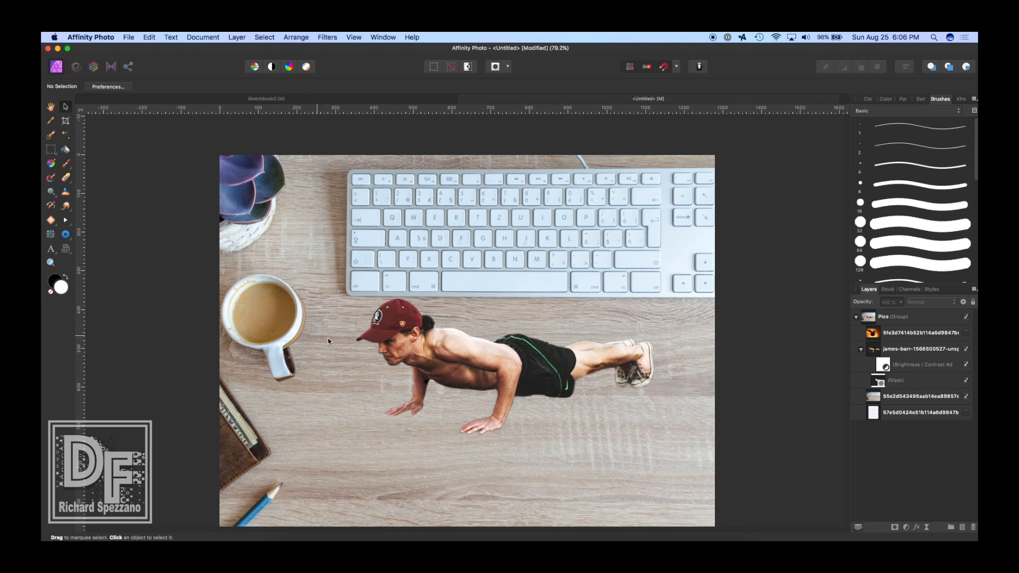
pyautogui.click(966, 365)
pyautogui.click(966, 380)
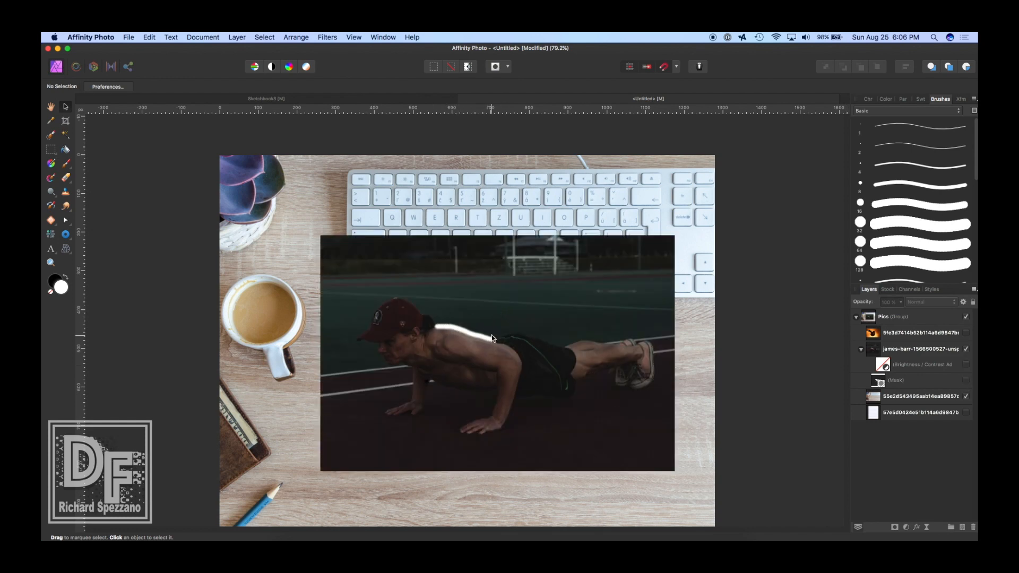
pyautogui.click(966, 366)
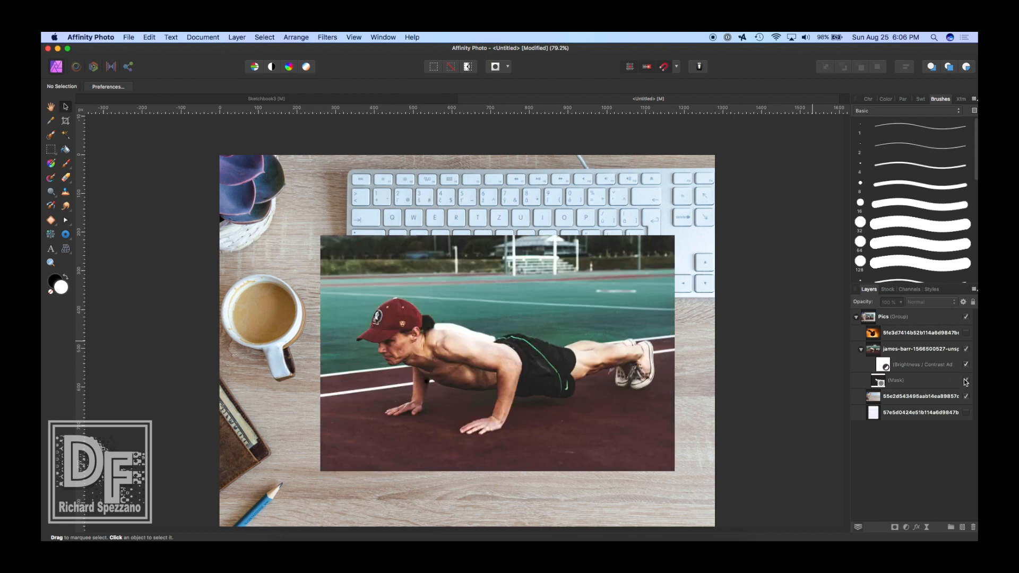
pyautogui.click(965, 380)
pyautogui.click(410, 340)
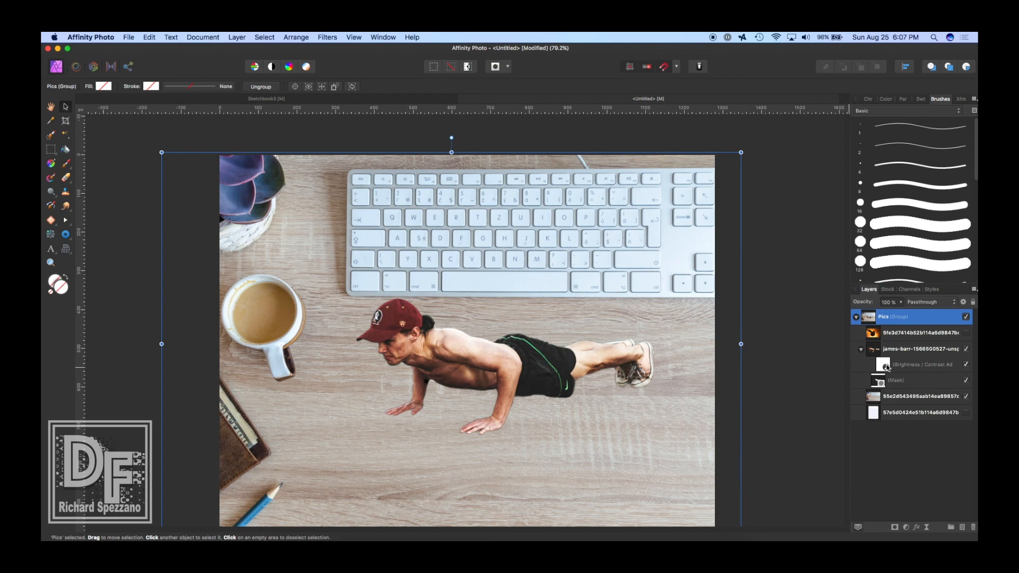
pyautogui.click(860, 350)
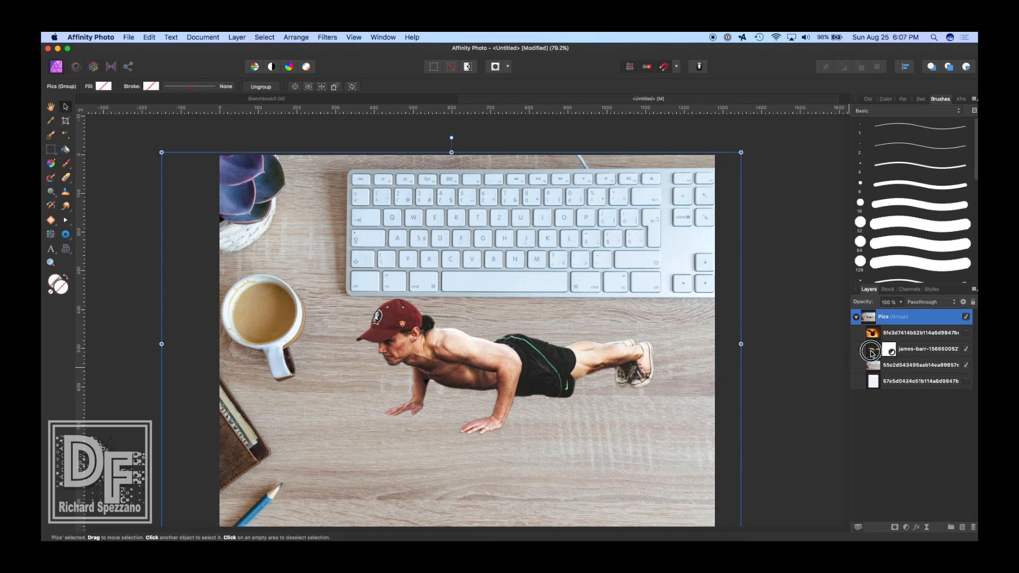
# Step: Move the desk photo and the push-up man layers out of the Pics group, with the man on top, and nudge him slightly upward
pyautogui.click(872, 351)
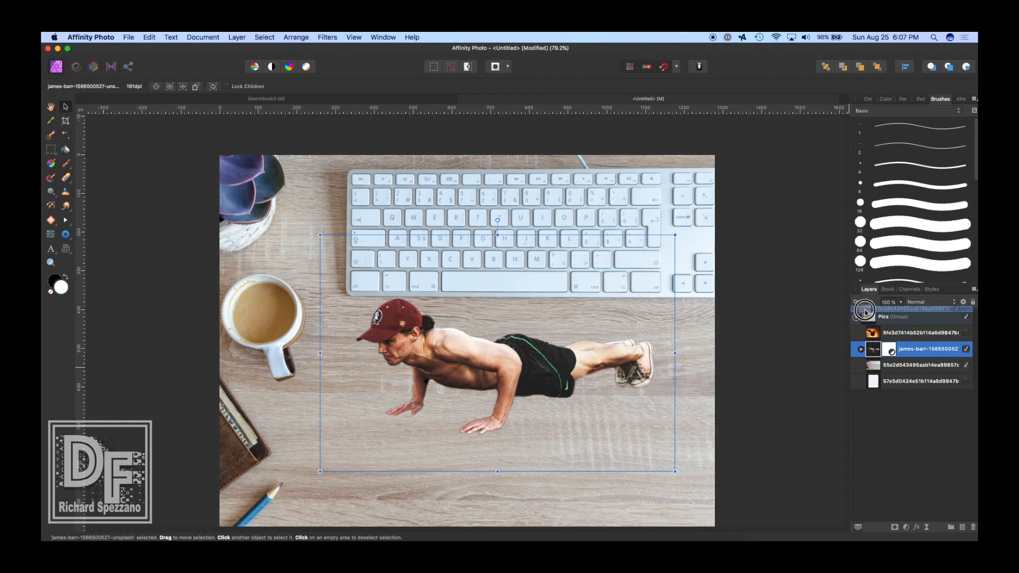
pyautogui.moveTo(865, 311); pyautogui.dragTo(864, 310)
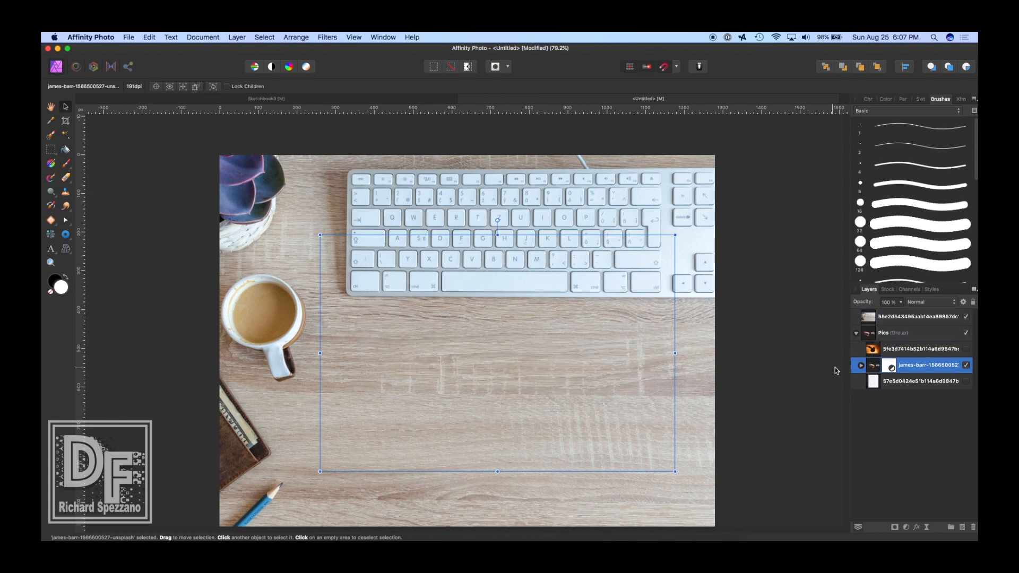
pyautogui.moveTo(875, 366); pyautogui.dragTo(869, 312)
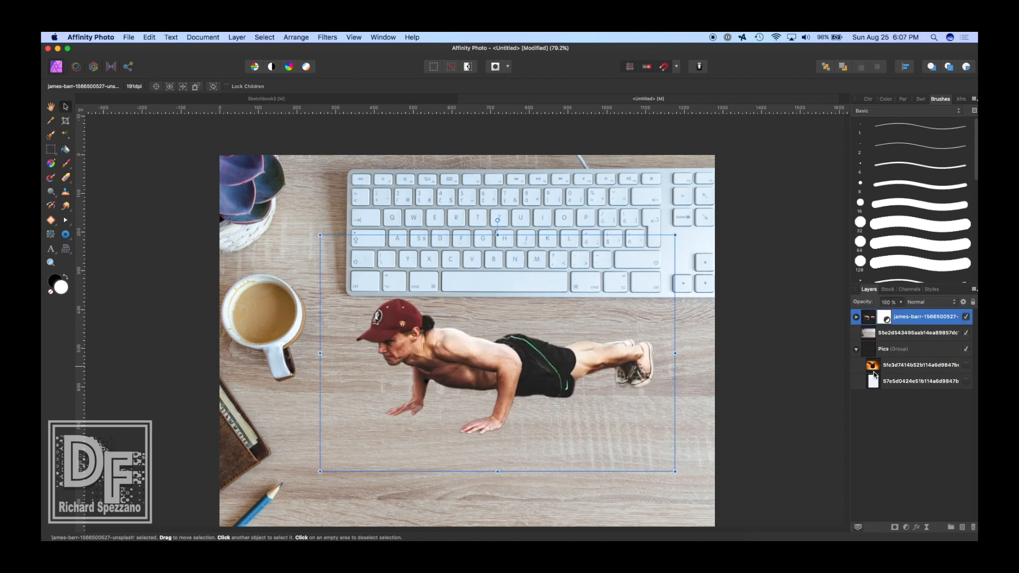
pyautogui.moveTo(501, 369)
pyautogui.mouseDown()
pyautogui.moveTo(481, 361)
pyautogui.moveTo(505, 358)
pyautogui.mouseUp()
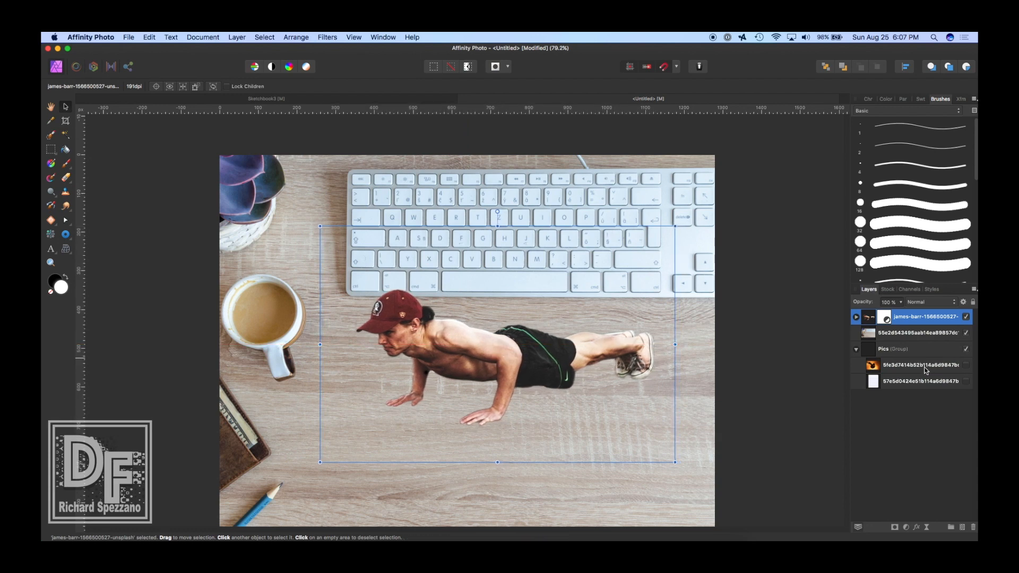
# Step: Bring the lined notebook paper layer out of the Pics group and place it directly below the man's layer
pyautogui.click(872, 381)
pyautogui.moveTo(874, 384); pyautogui.dragTo(869, 315)
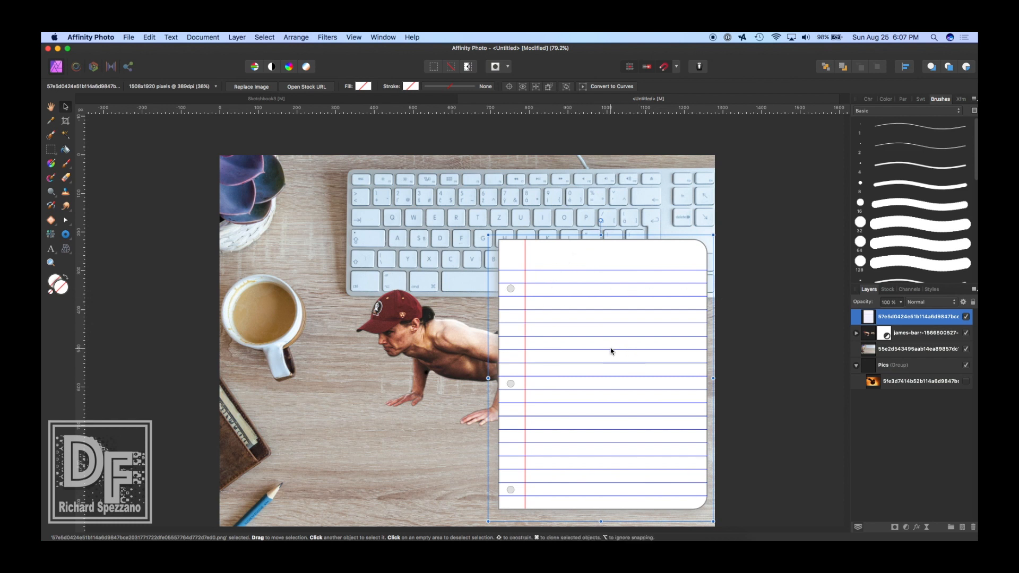
pyautogui.moveTo(868, 321); pyautogui.dragTo(865, 340)
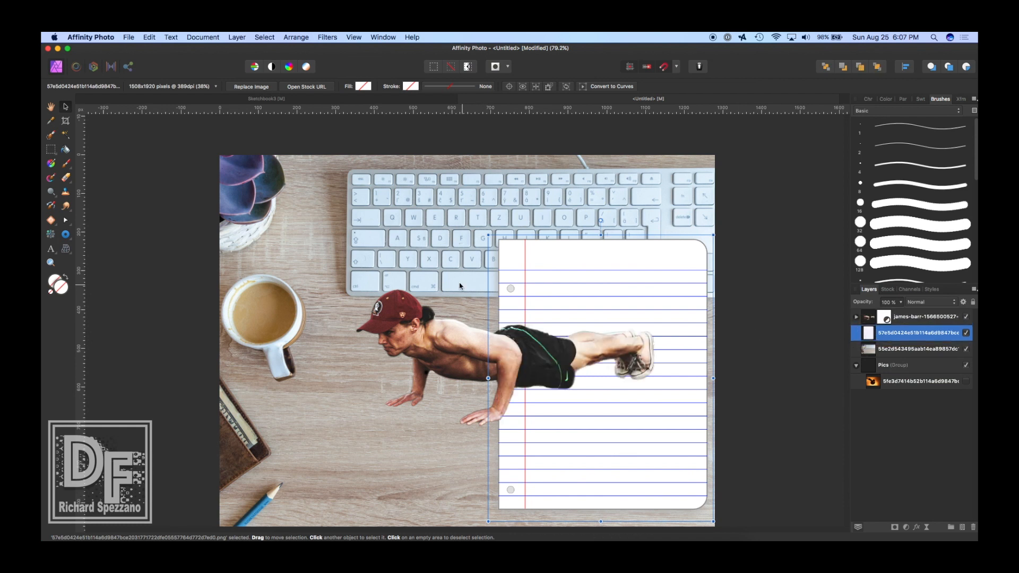
# Step: Select the lined notebook paper and duplicate its layer
pyautogui.click(584, 283)
pyautogui.click(697, 281)
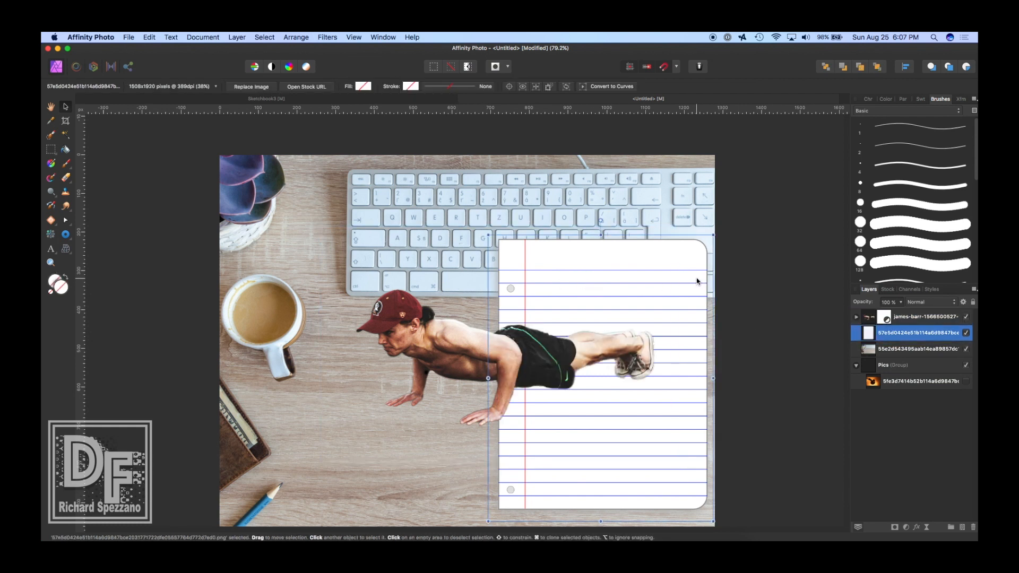
pyautogui.click(658, 291)
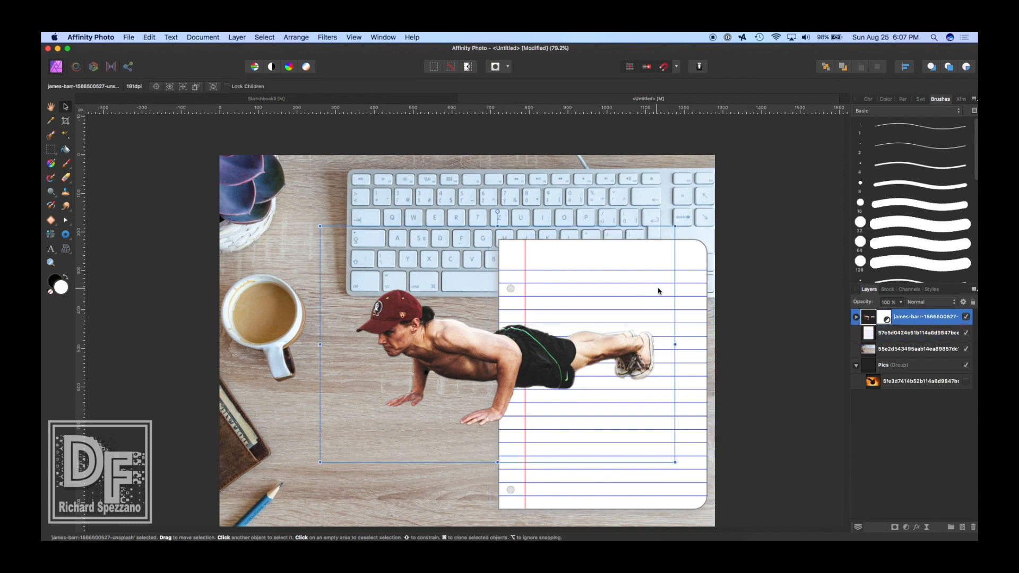
pyautogui.click(692, 281)
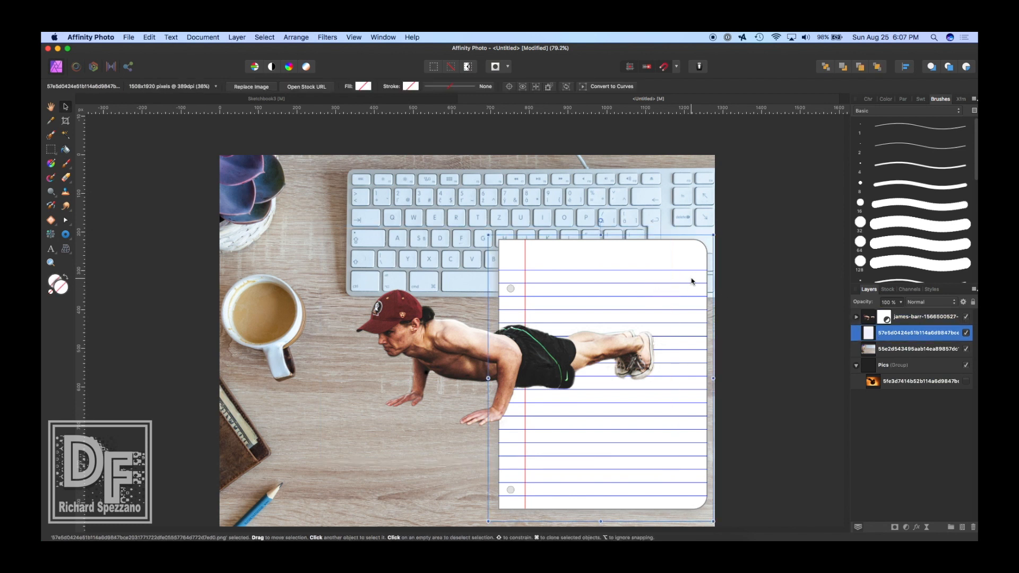
pyautogui.rightClick(868, 334)
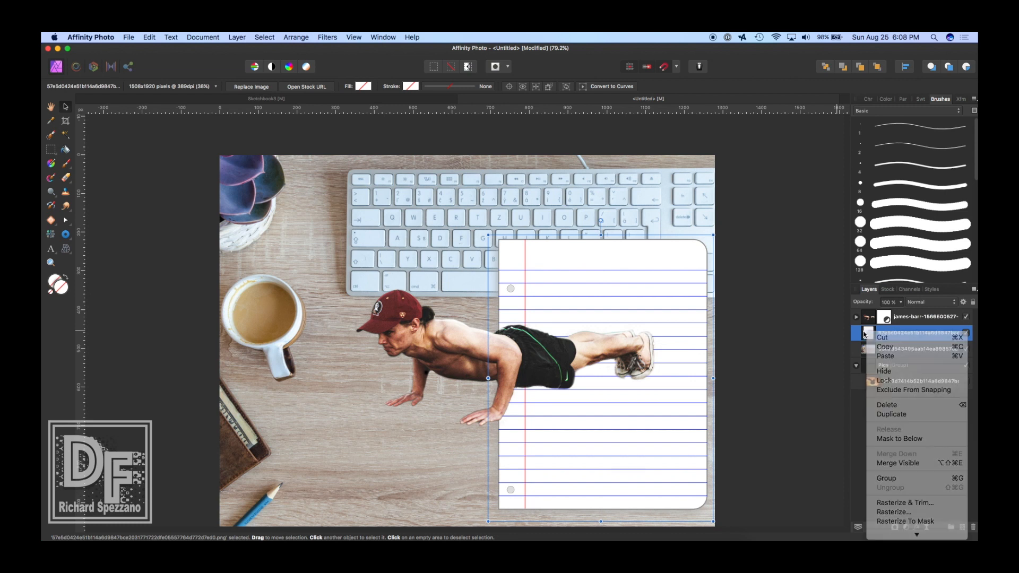
pyautogui.press('Escape')
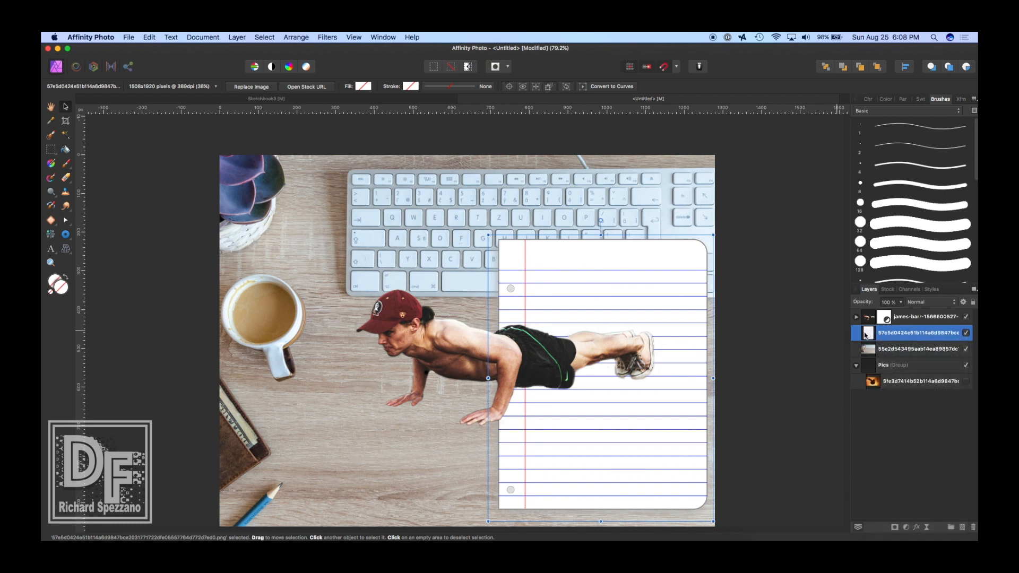
pyautogui.press('super+j')
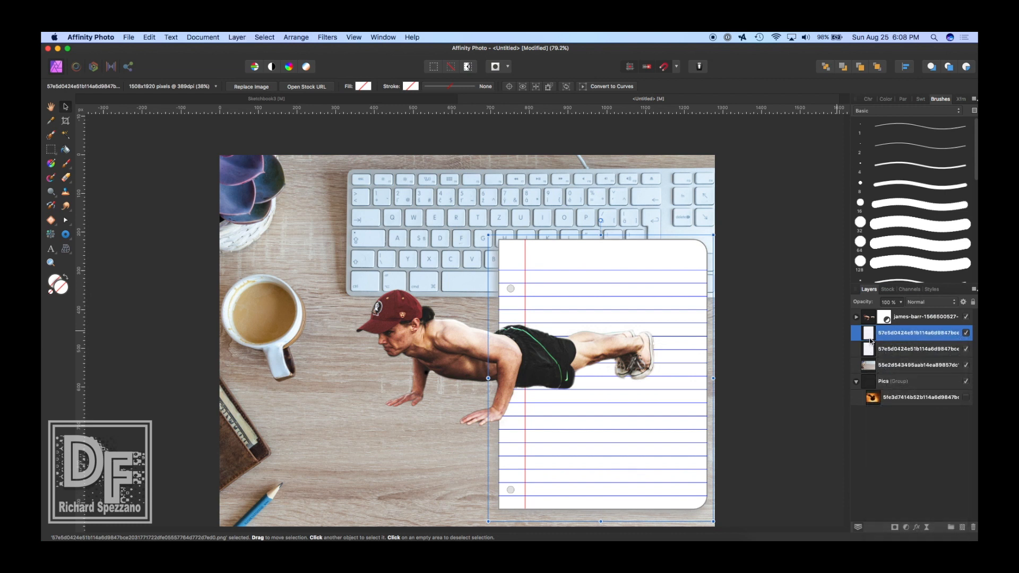
# Step: Flip the paper copy horizontally and move it left of the original to form two facing notebook pages
pyautogui.click(292, 38)
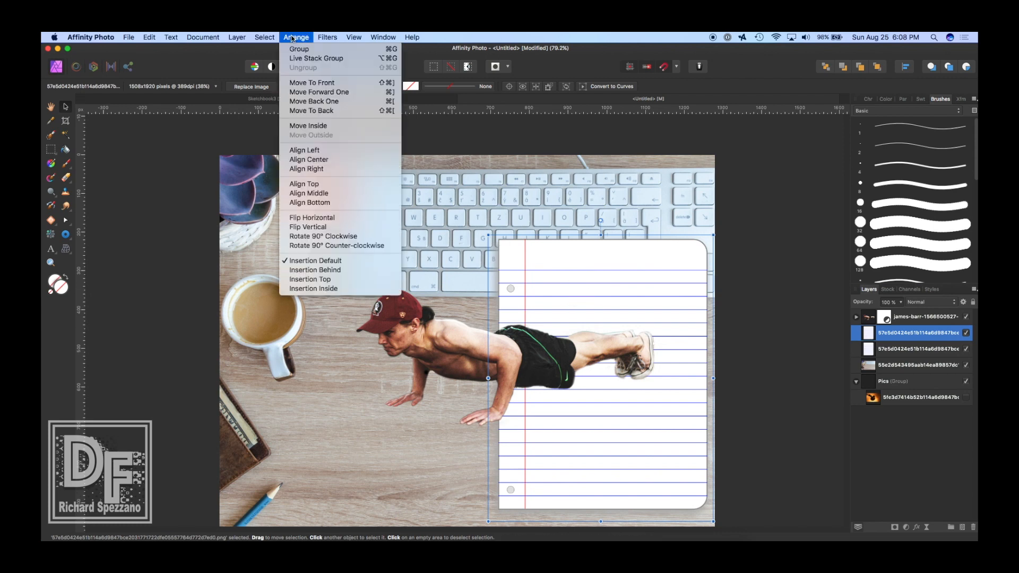
pyautogui.click(308, 218)
pyautogui.moveTo(538, 275); pyautogui.dragTo(342, 273)
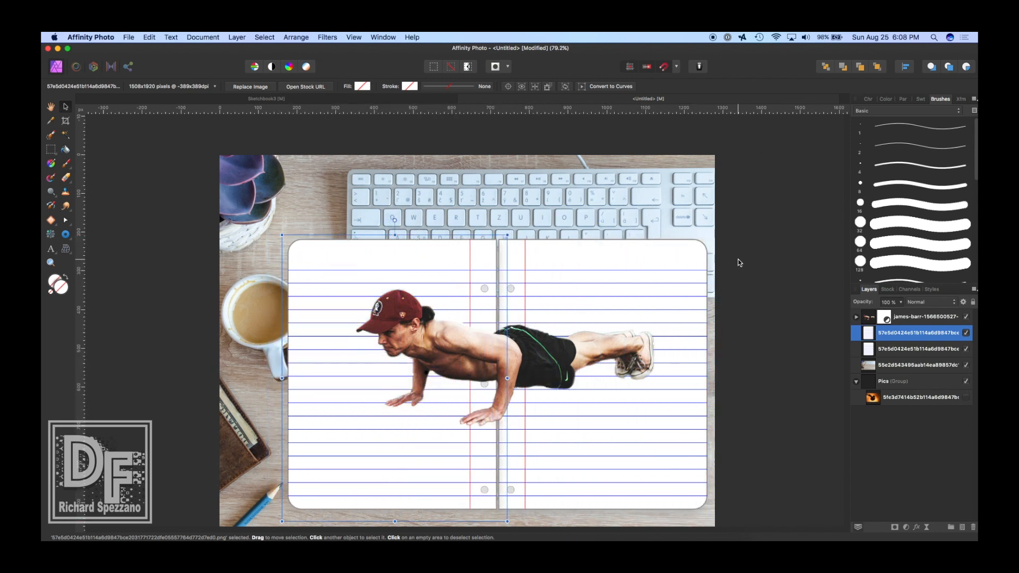
# Step: Narrow the right notebook page and shear its outer edge upward, and narrow the left page from its outer edge
pyautogui.click(681, 303)
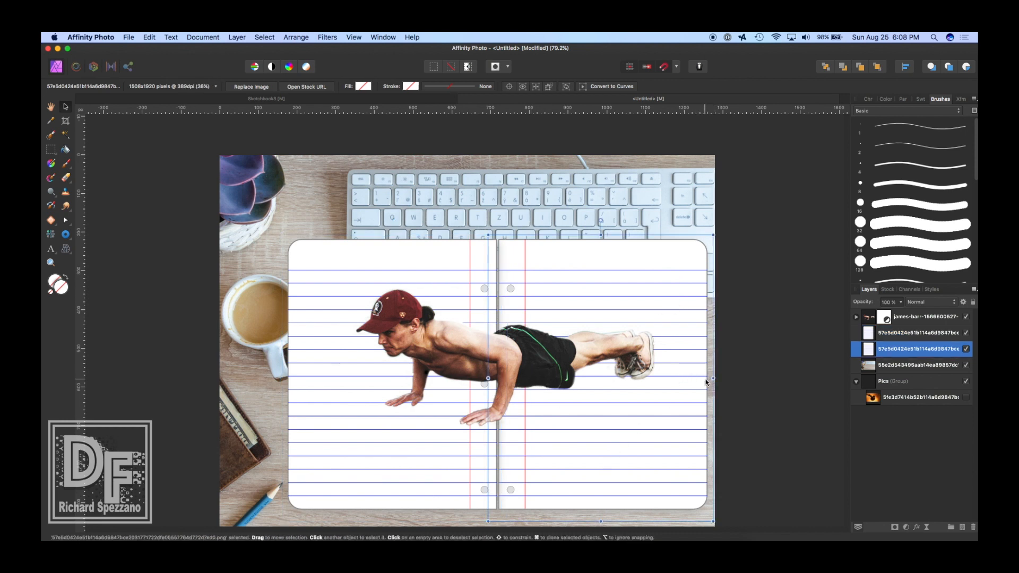
pyautogui.moveTo(716, 377); pyautogui.dragTo(692, 355)
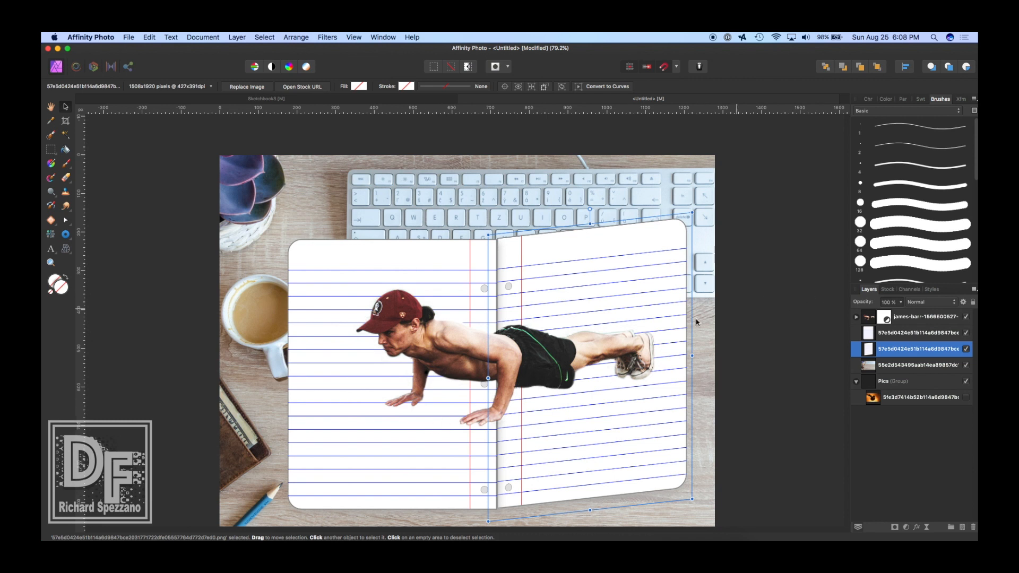
pyautogui.click(825, 342)
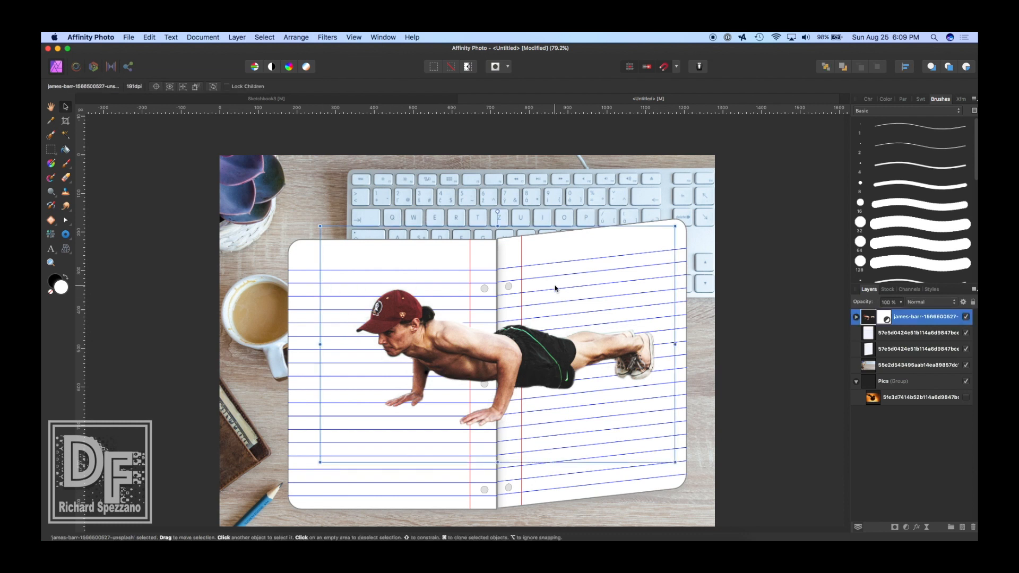
pyautogui.click(295, 391)
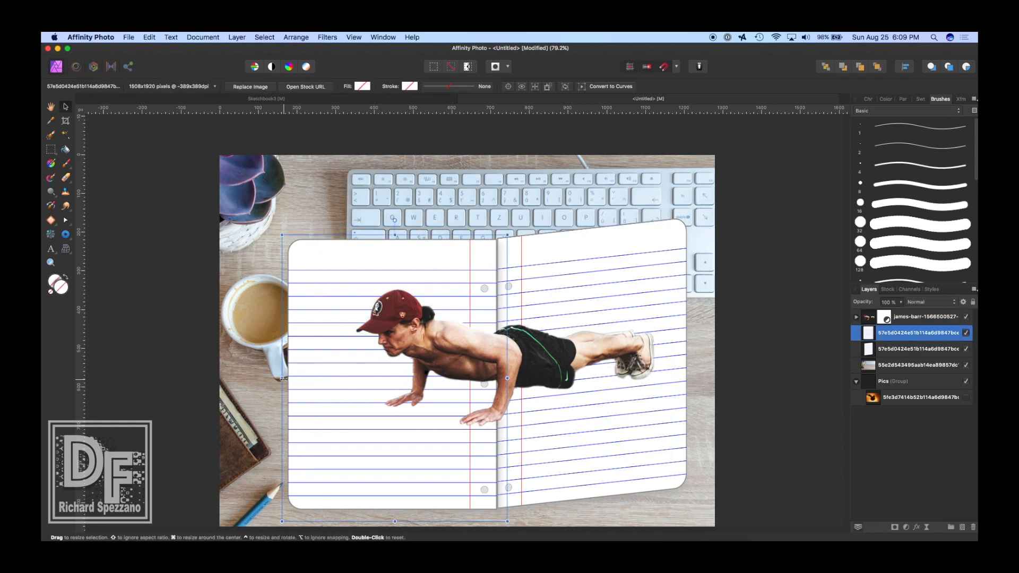
pyautogui.moveTo(281, 378); pyautogui.dragTo(307, 382)
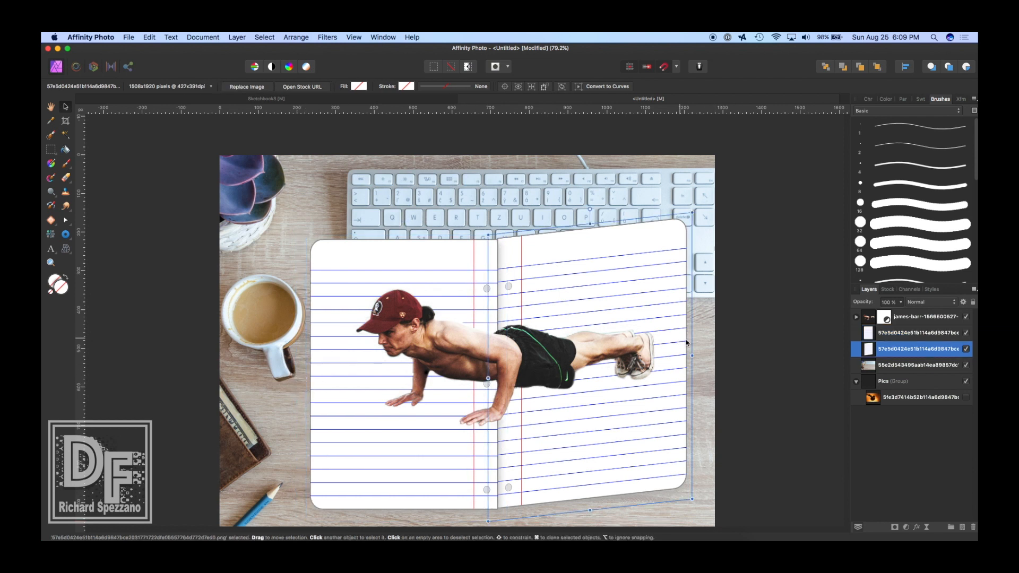
# Step: Widen the left notebook page slightly at its outer edge and narrow the right page slightly from its outer edge
pyautogui.click(321, 395)
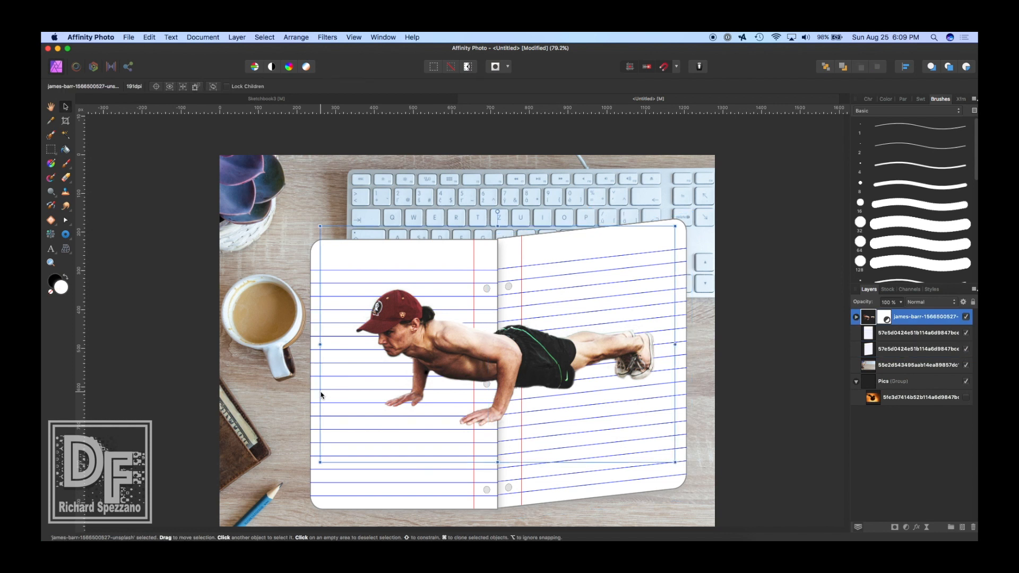
pyautogui.click(335, 474)
pyautogui.moveTo(302, 379); pyautogui.dragTo(298, 378)
pyautogui.click(676, 317)
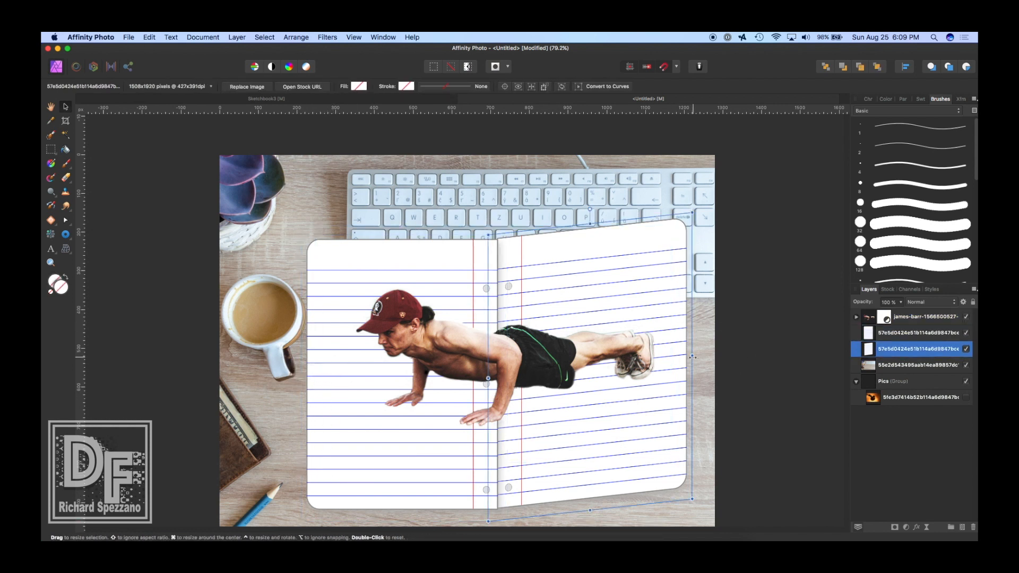
pyautogui.moveTo(692, 356); pyautogui.dragTo(689, 357)
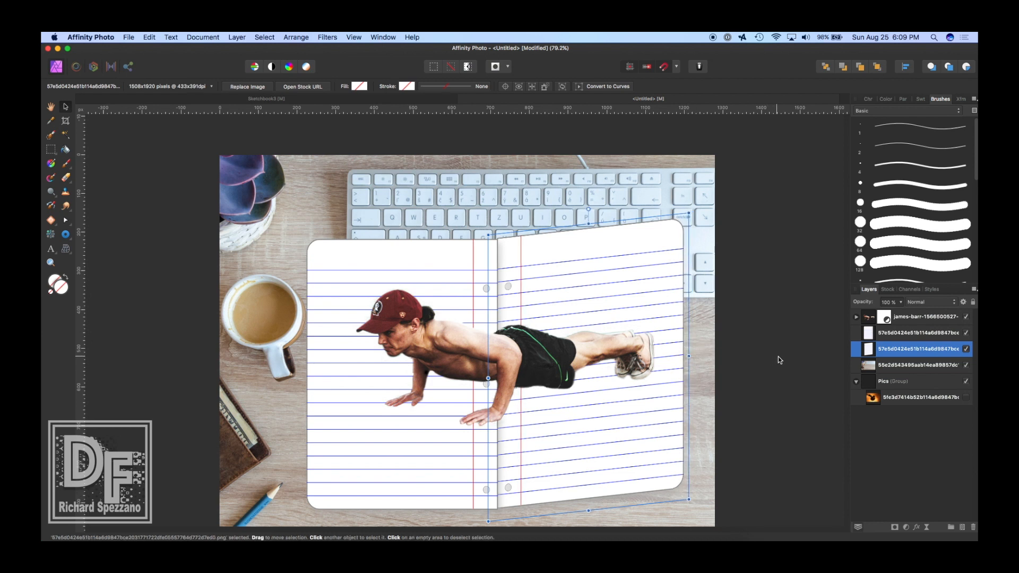
# Step: Duplicate the right notebook page and nudge the lower copy slightly right so its edge shows as a second sheet
pyautogui.click(444, 455)
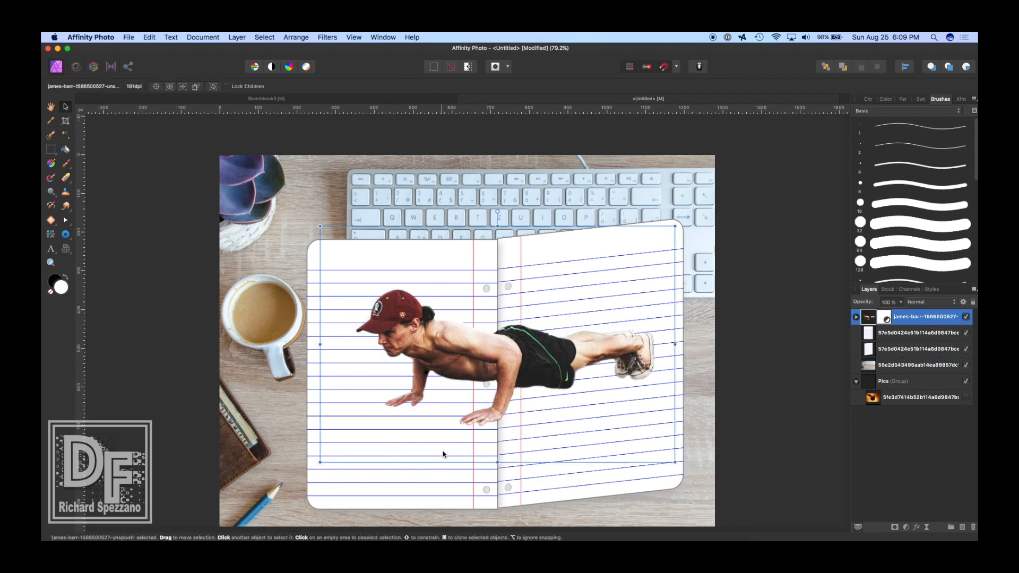
pyautogui.click(610, 478)
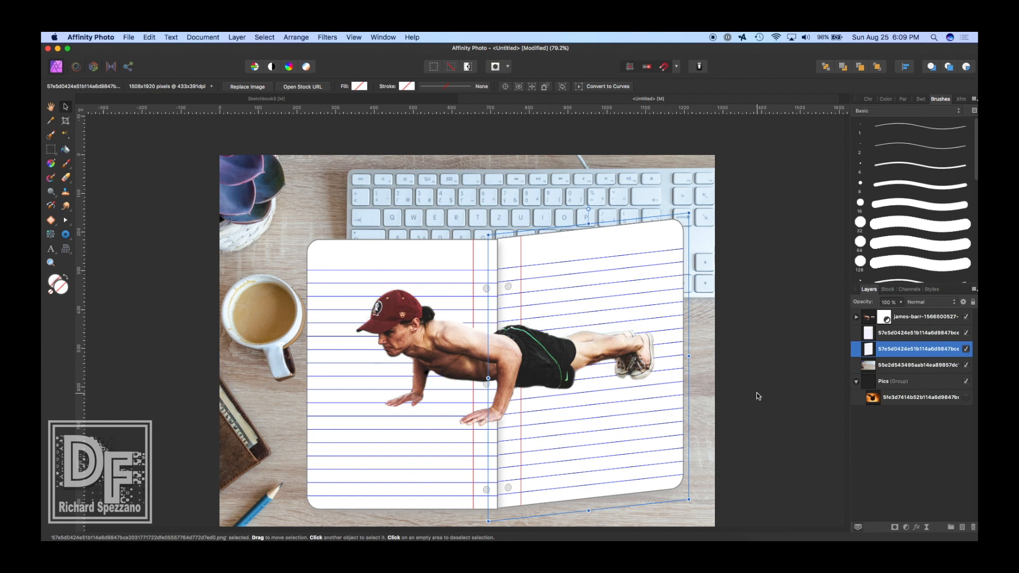
pyautogui.press('super+j')
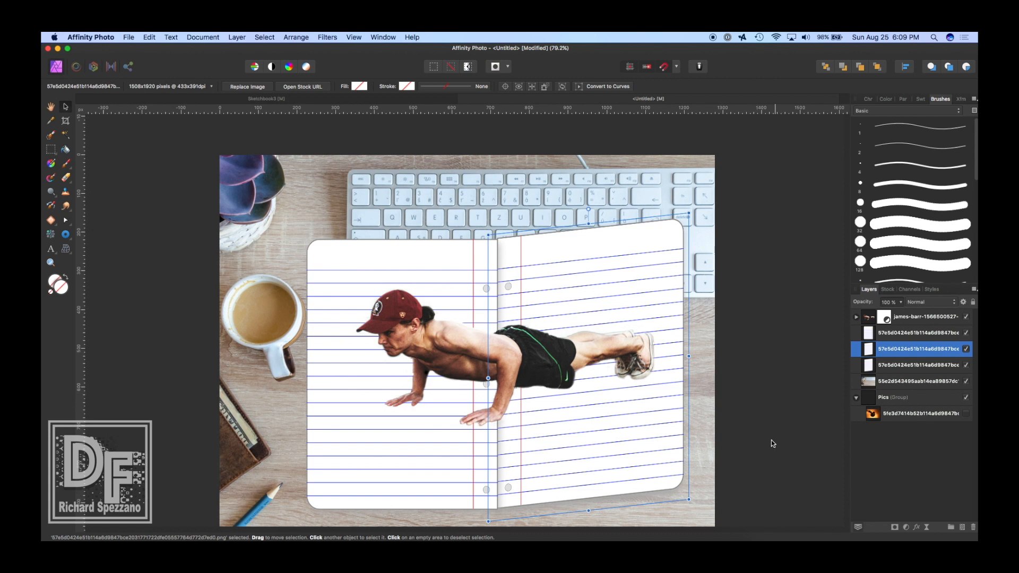
pyautogui.click(872, 364)
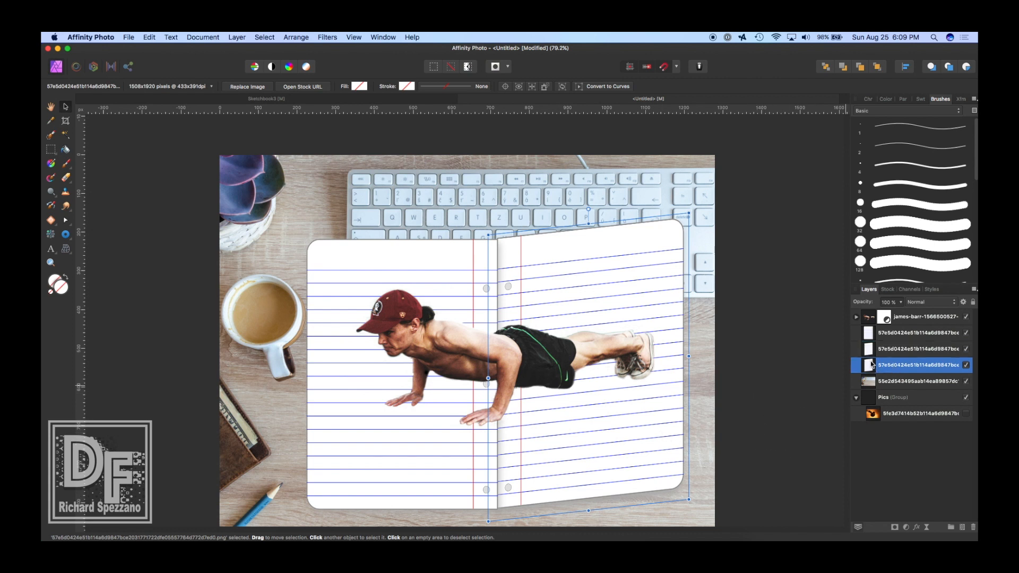
pyautogui.press('Right')
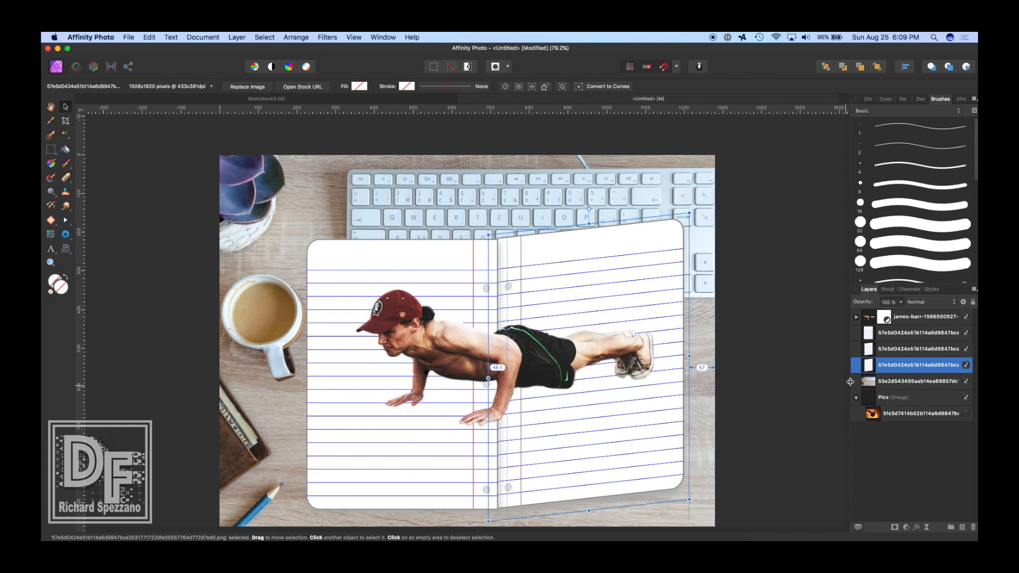
pyautogui.press('Right')
pyautogui.press('Right')
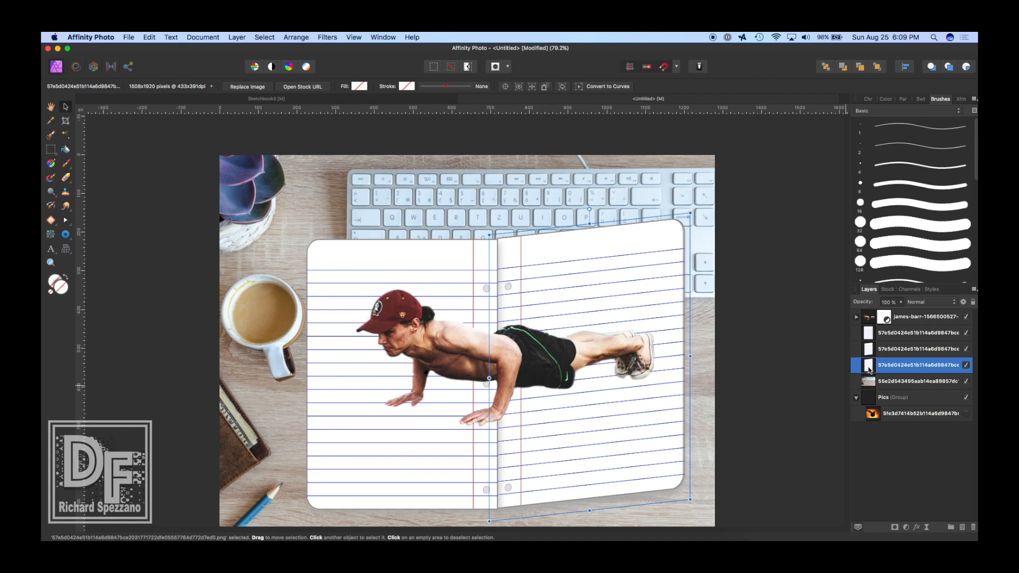
# Step: Duplicate the offset right-page copy and nudge the lowest one a little further right as a third sheet
pyautogui.press('super+j')
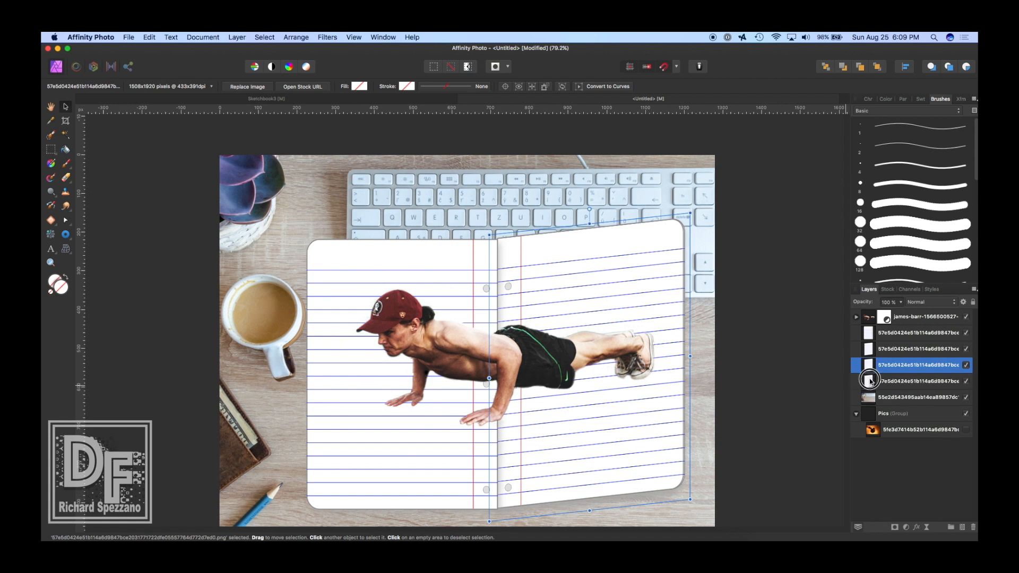
pyautogui.click(867, 382)
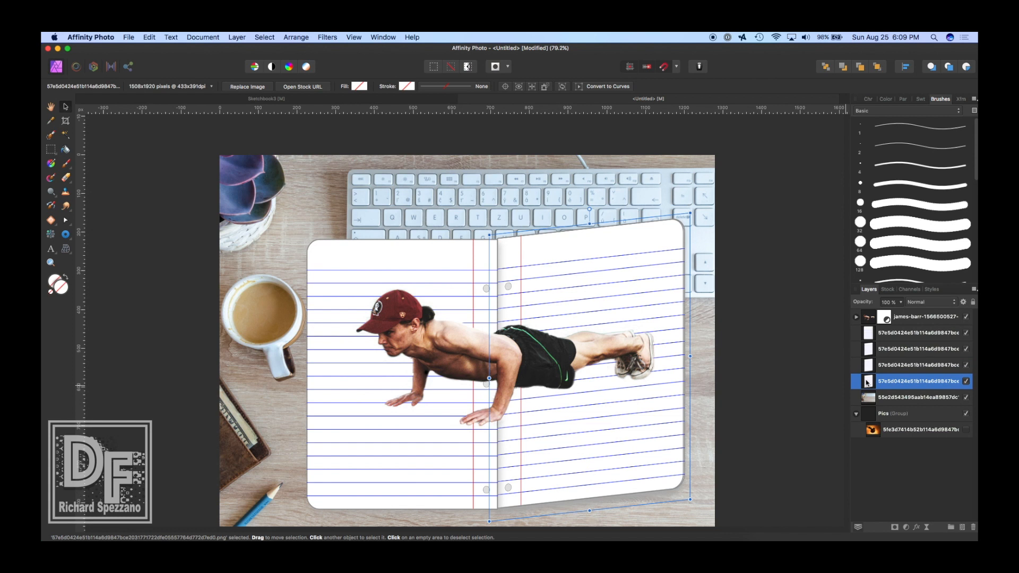
pyautogui.press('Right')
pyautogui.press('Right')
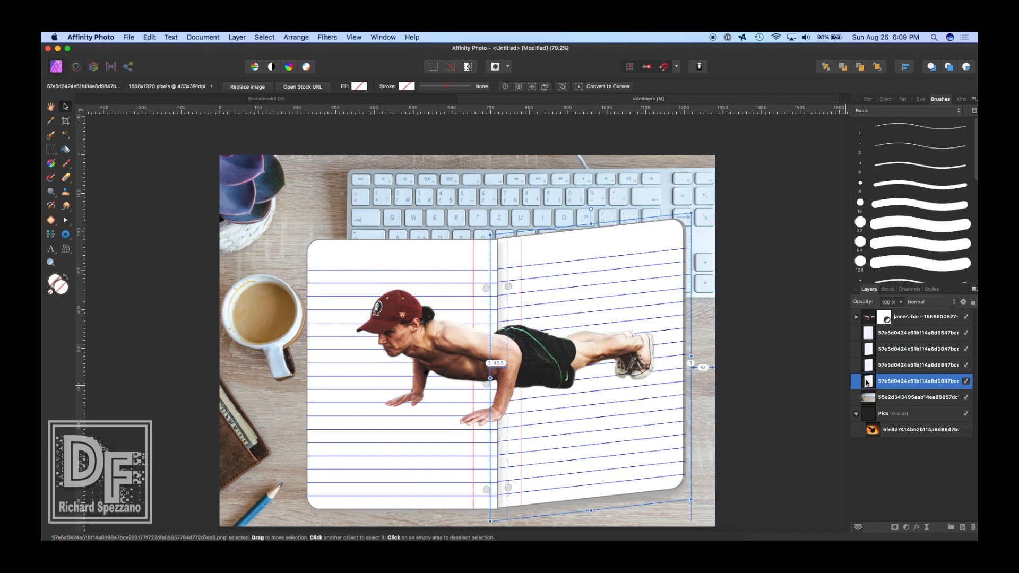
# Step: Add a fourth sheet beneath the right-page stack by duplicating the lowest copy and nudging the bottom one right
pyautogui.press('super+j')
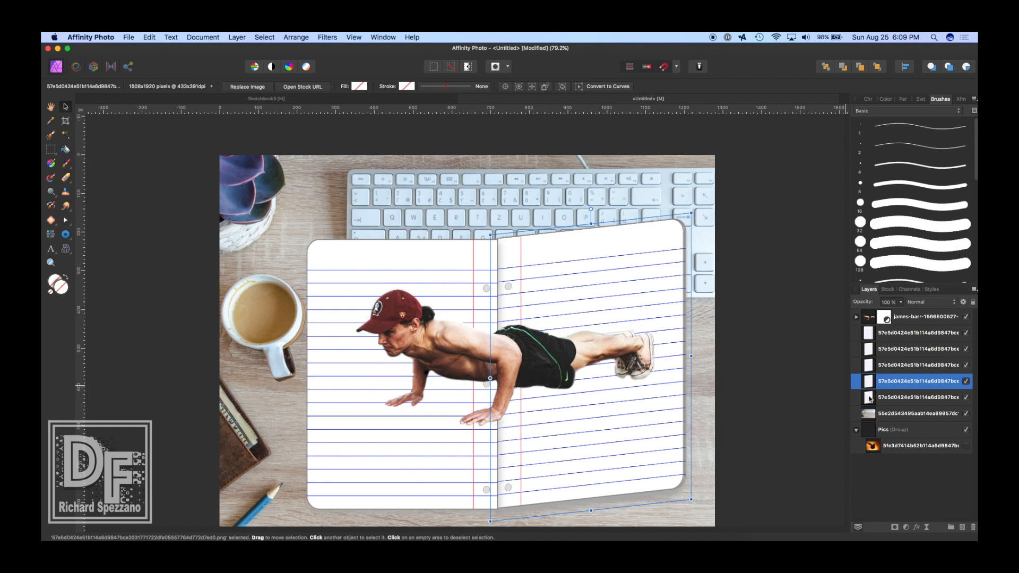
pyautogui.click(869, 397)
pyautogui.press('Right')
pyautogui.press('Right')
pyautogui.press('Right')
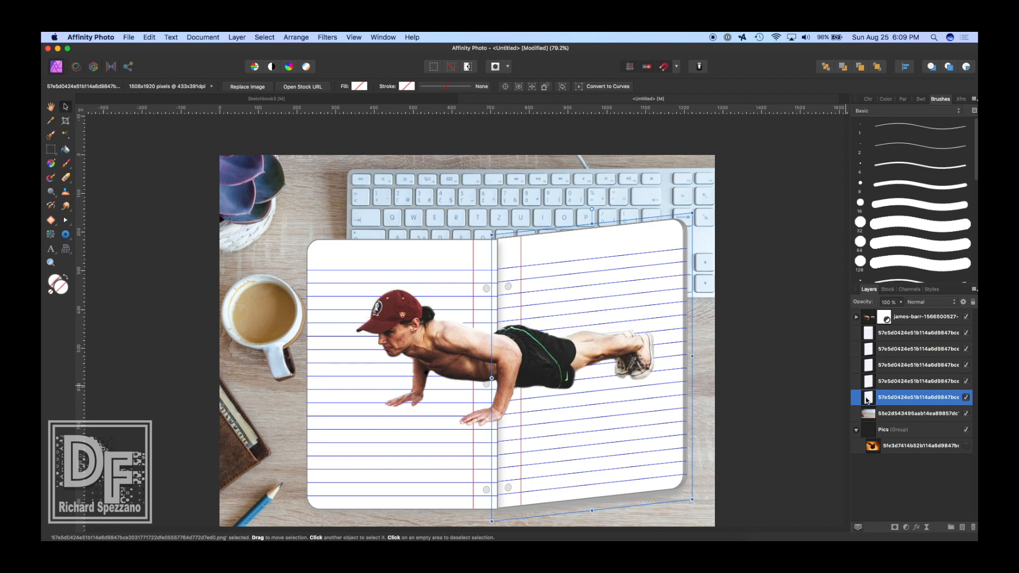
# Step: Add a fifth sheet at the bottom of the right-page stack, offset slightly right of the one above
pyautogui.press('super+j')
pyautogui.click(867, 417)
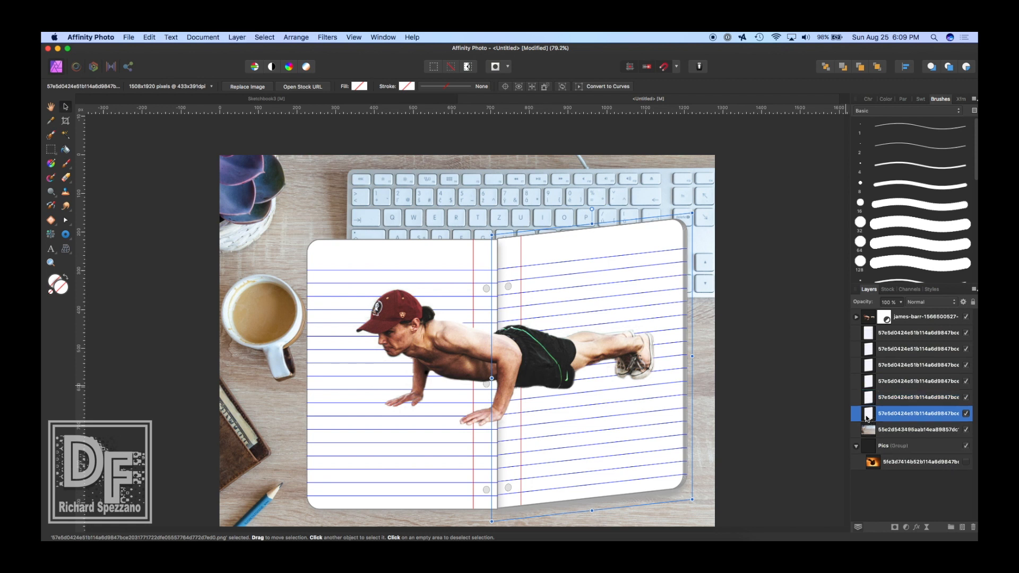
pyautogui.press('Right')
pyautogui.press('Right')
pyautogui.press('Right')
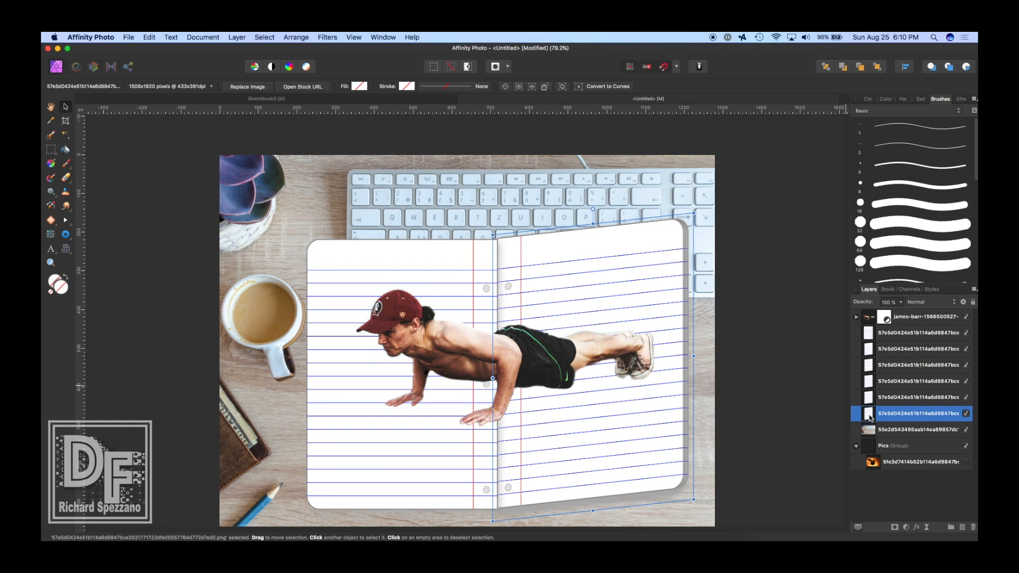
# Step: Enable an outer shadow on the bottom sheet of the right-page stack and set its angle to 225°
pyautogui.click(917, 528)
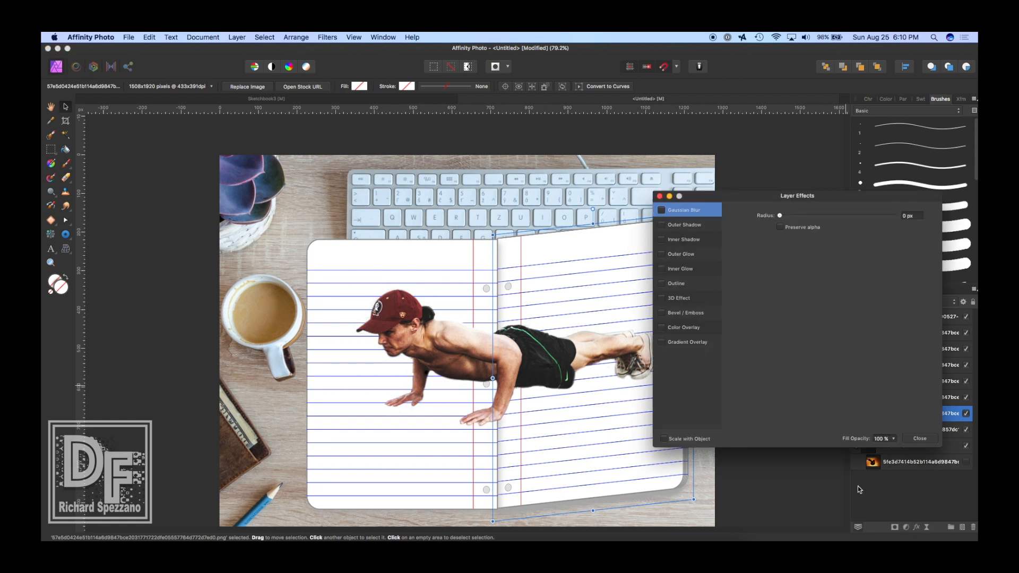
pyautogui.click(661, 225)
pyautogui.click(673, 225)
pyautogui.moveTo(730, 206); pyautogui.dragTo(795, 203)
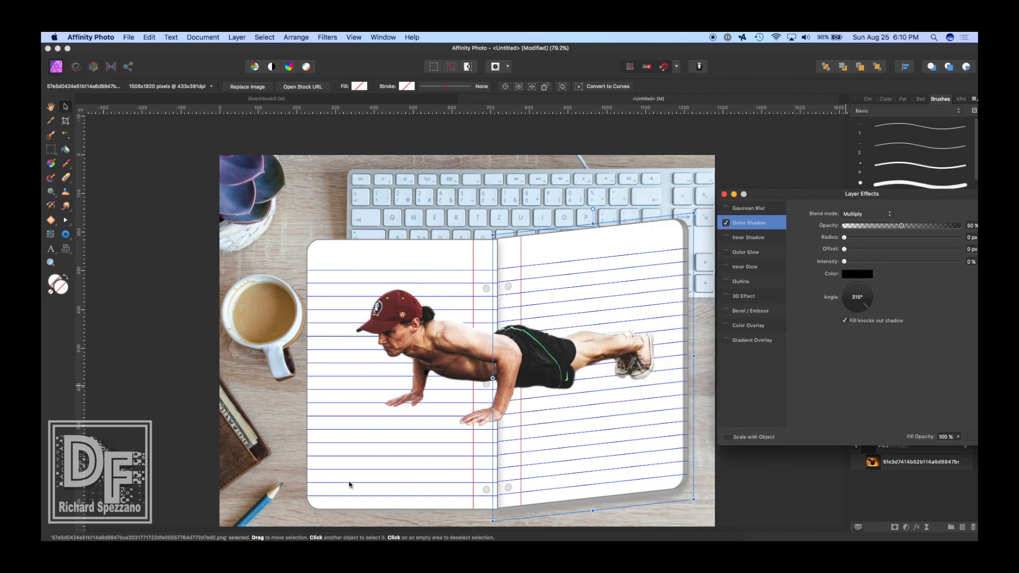
pyautogui.moveTo(869, 323); pyautogui.dragTo(848, 312)
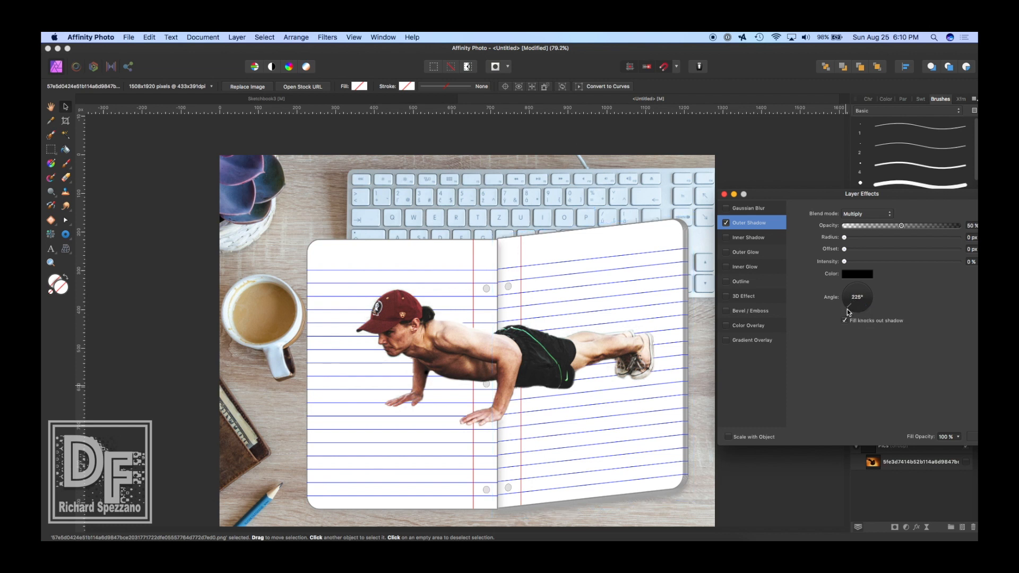
# Step: Set the bottom sheet's outer shadow to a 38 px radius, 41.8 px offset and 244° angle, and close the layer effects
pyautogui.moveTo(844, 237); pyautogui.dragTo(935, 249)
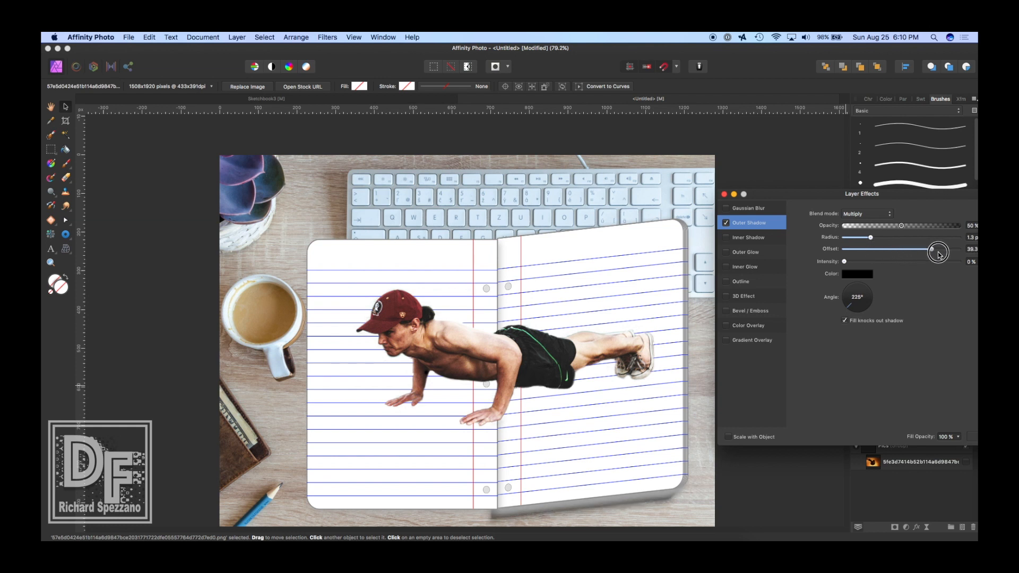
pyautogui.moveTo(871, 237); pyautogui.dragTo(930, 247)
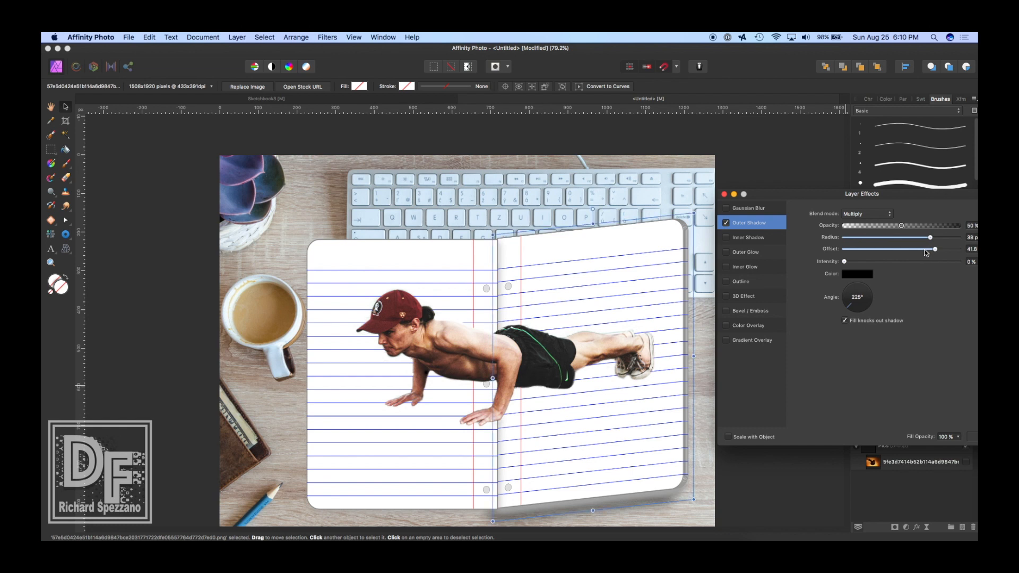
pyautogui.moveTo(848, 314); pyautogui.dragTo(851, 313)
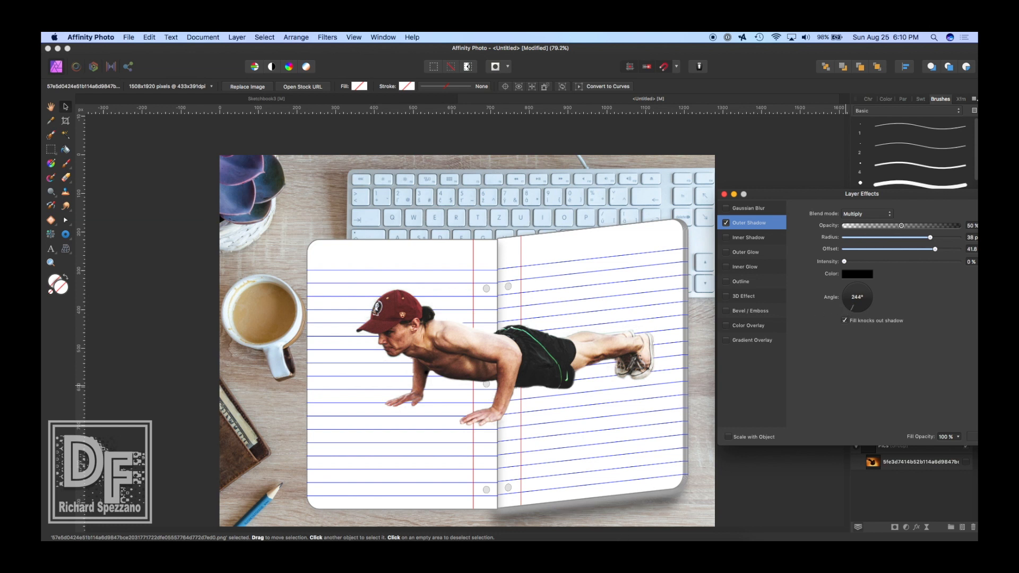
pyautogui.click(328, 272)
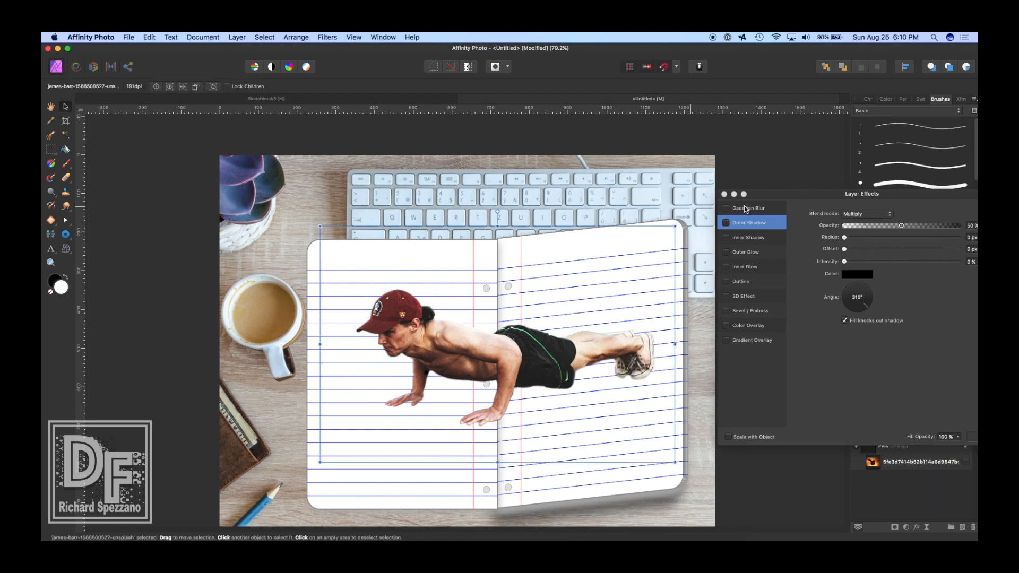
pyautogui.click(733, 195)
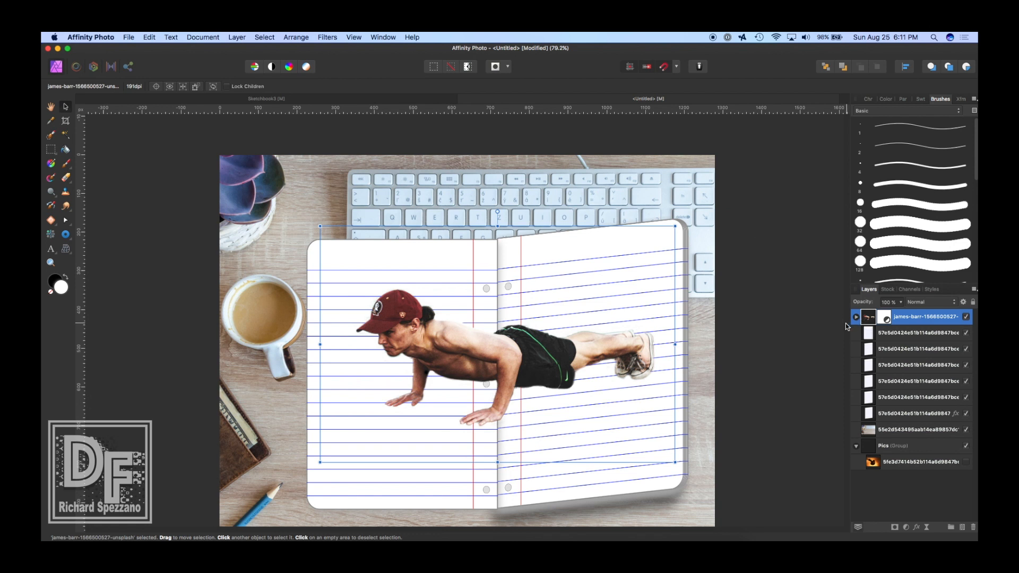
# Step: Group the five right-page sheet layers and name the group "Right page"
pyautogui.click(871, 415)
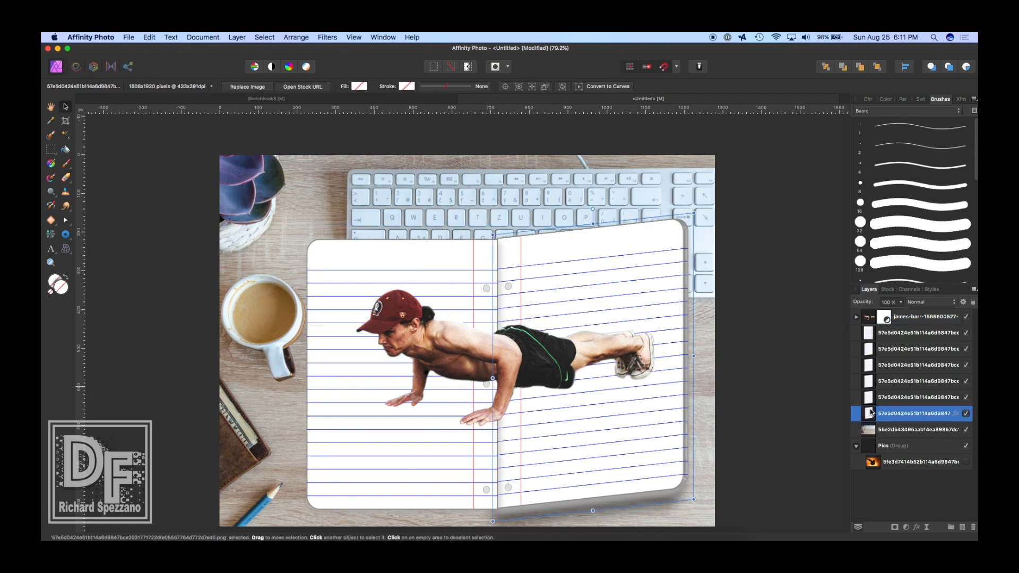
pyautogui.keyDown('shift'); pyautogui.click(870, 350); pyautogui.keyUp('shift')
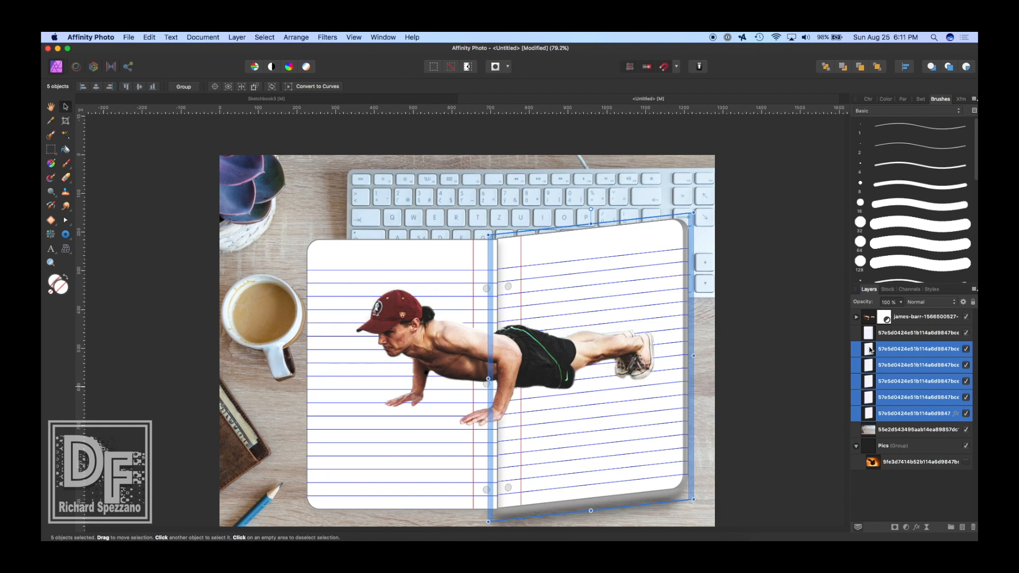
pyautogui.press('super+g')
pyautogui.doubleClick(890, 349)
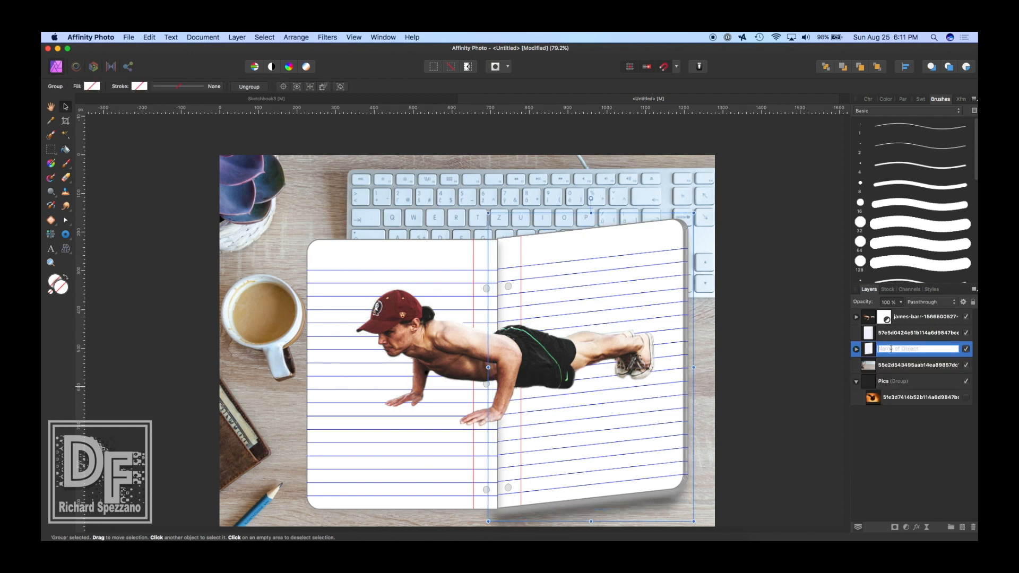
pyautogui.write('Right page')
# Step: Rename the left notebook page's layer to "left page"
pyautogui.click(880, 333)
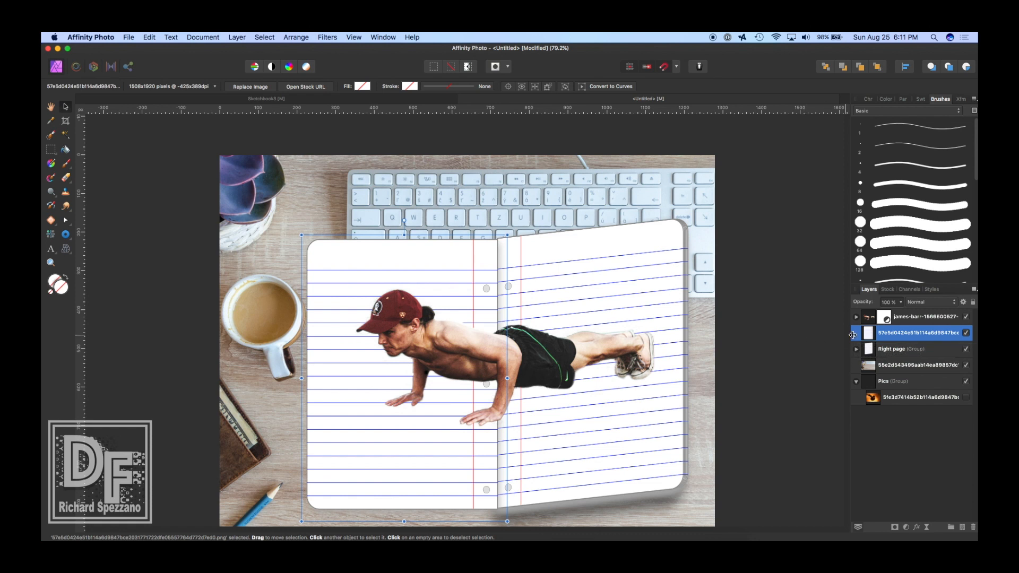
pyautogui.doubleClick(882, 333)
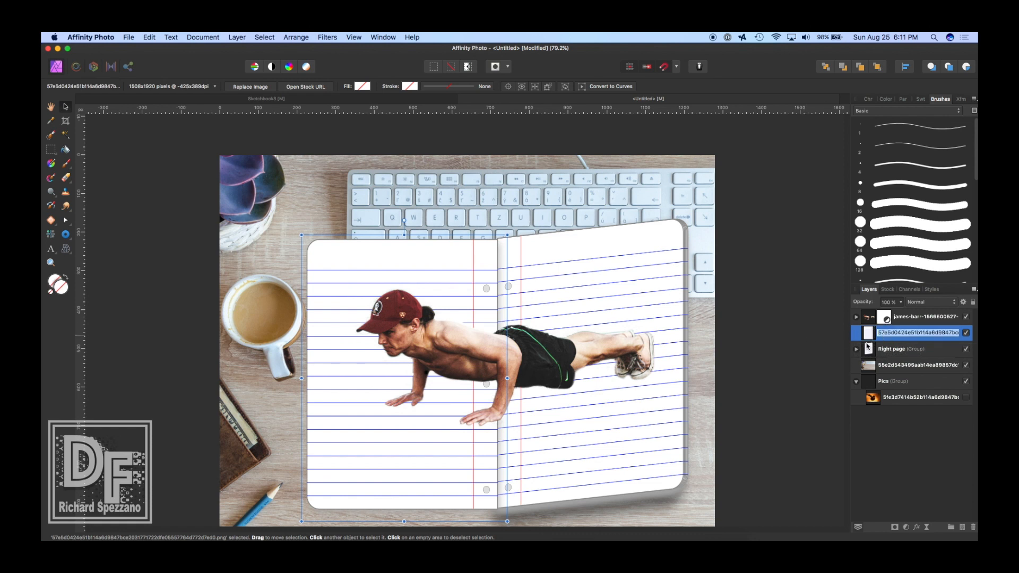
pyautogui.press('BackSpace')
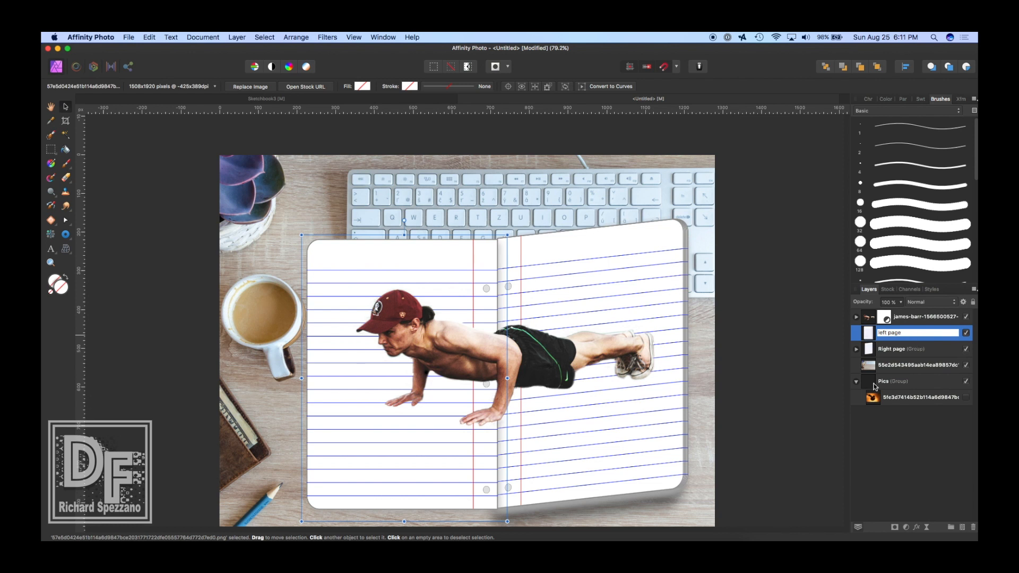
# Step: Give the left page an outer shadow with an 8.6 px radius, 6.9 px offset and 251° angle
pyautogui.click(916, 526)
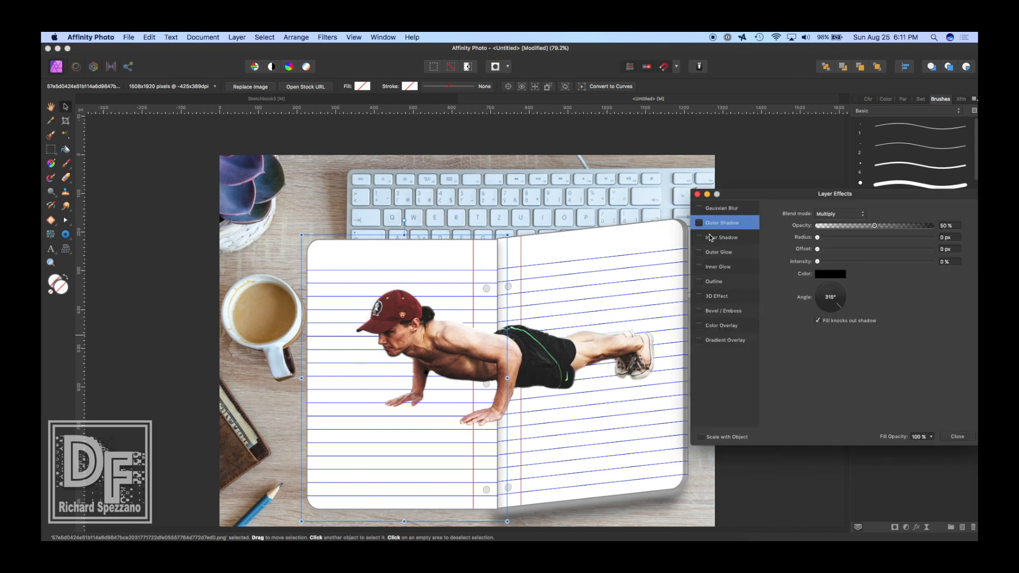
pyautogui.click(699, 224)
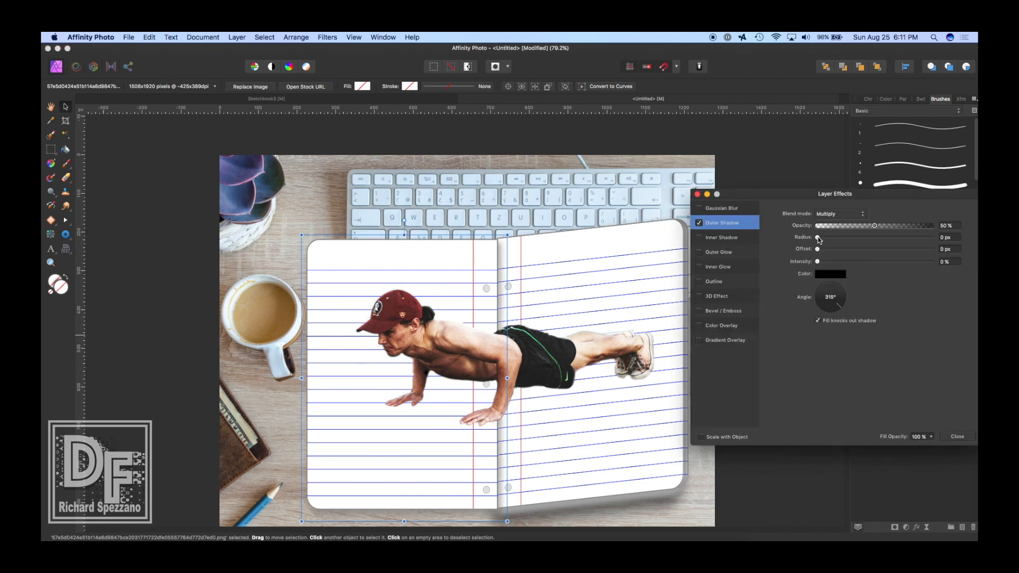
pyautogui.moveTo(817, 238); pyautogui.dragTo(876, 250)
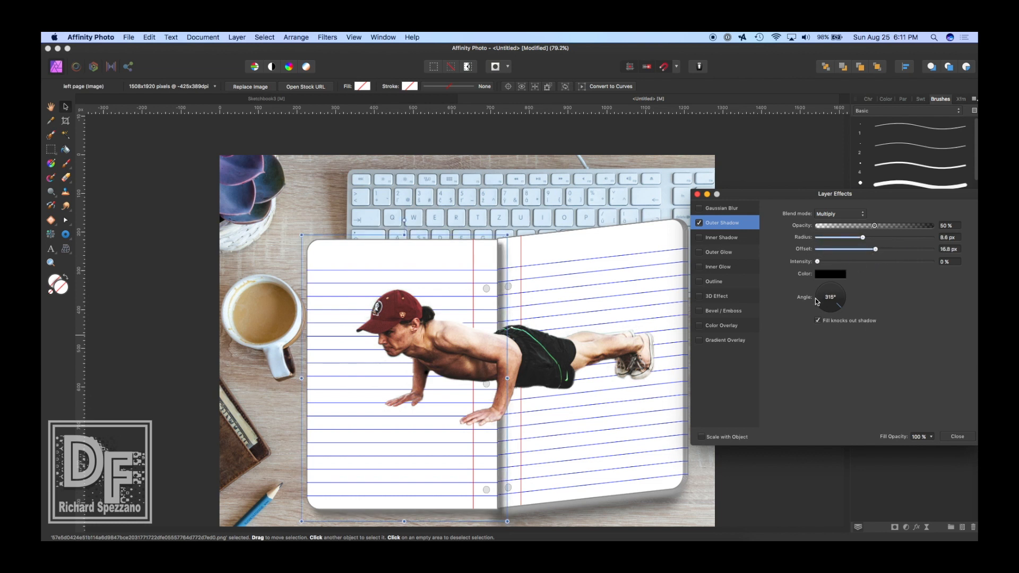
pyautogui.moveTo(816, 302); pyautogui.dragTo(825, 314)
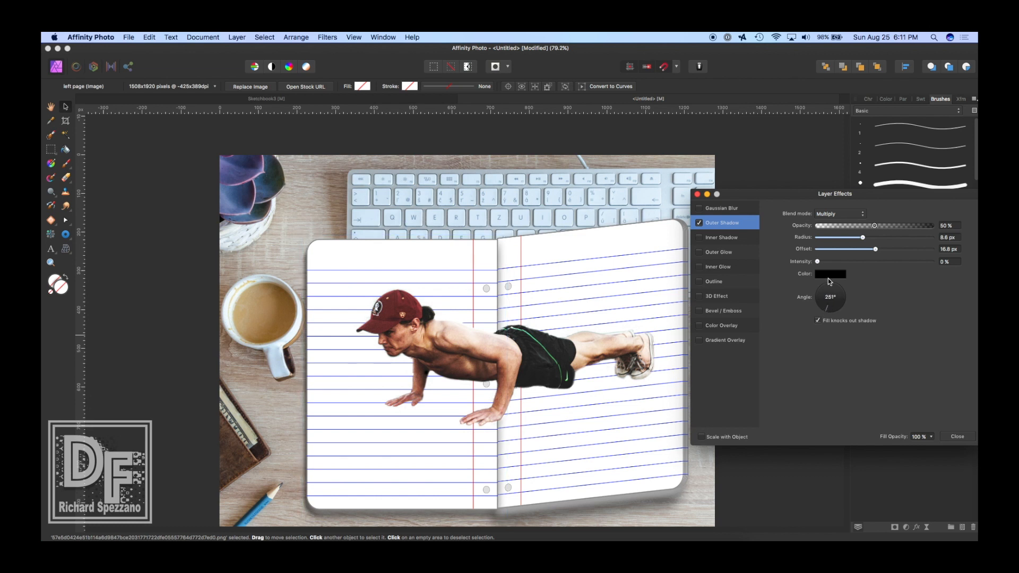
pyautogui.moveTo(875, 249)
pyautogui.mouseDown()
pyautogui.moveTo(849, 250)
pyautogui.moveTo(858, 249)
pyautogui.mouseUp()
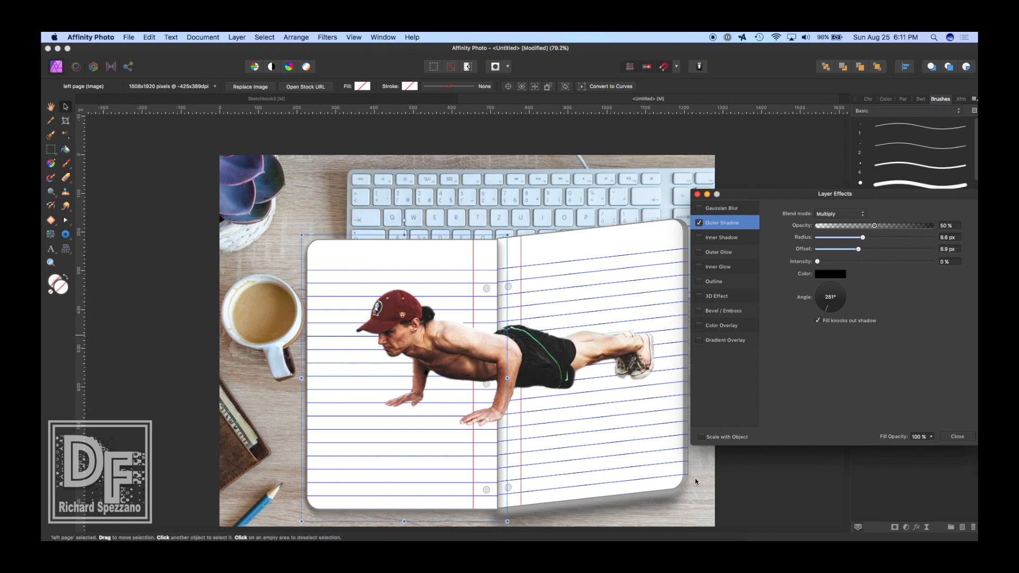
# Step: Close the layer effects and review each of the five sheets inside the Right page group, from top to bottom
pyautogui.click(697, 194)
pyautogui.click(860, 352)
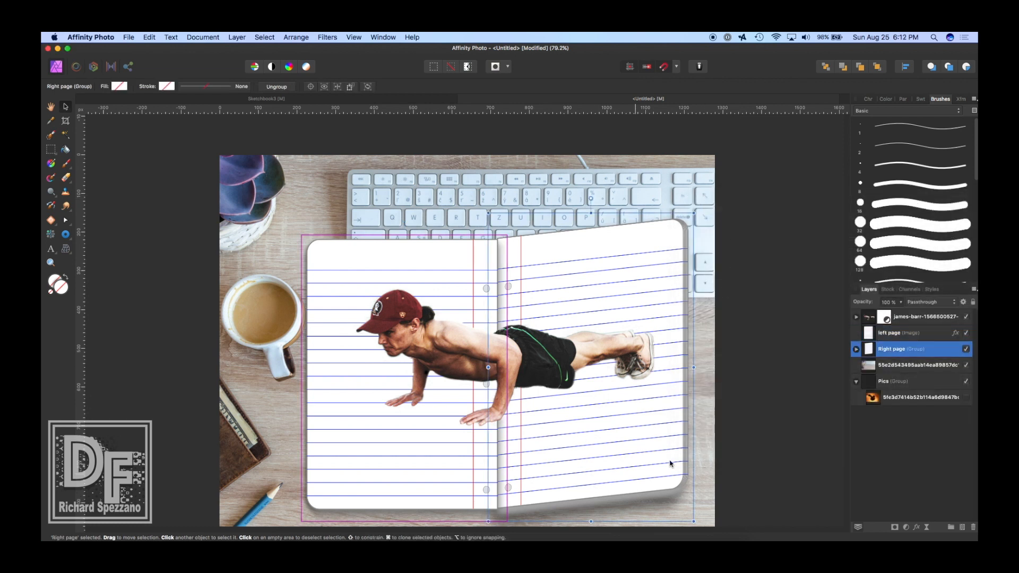
pyautogui.click(857, 350)
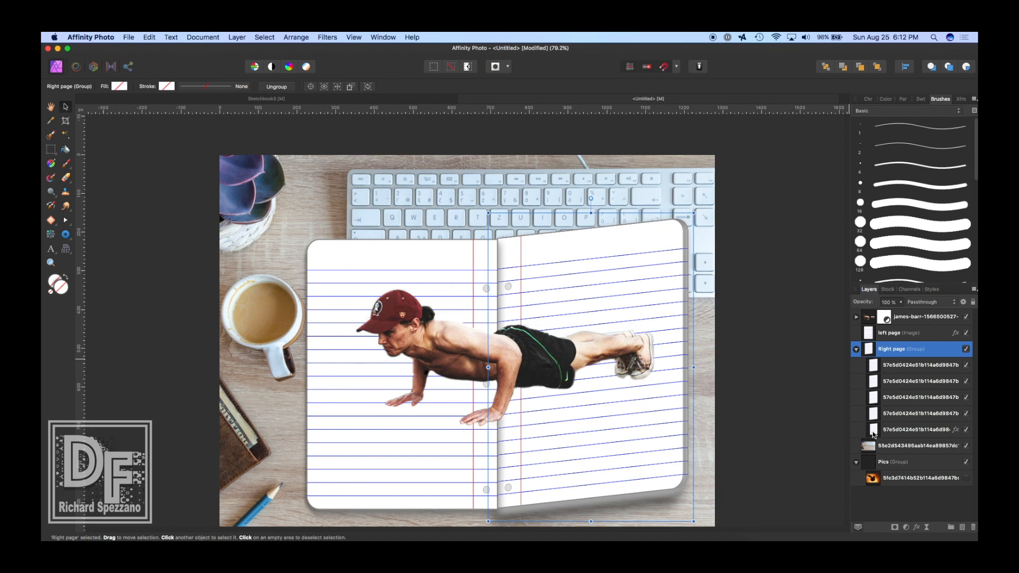
pyautogui.click(873, 367)
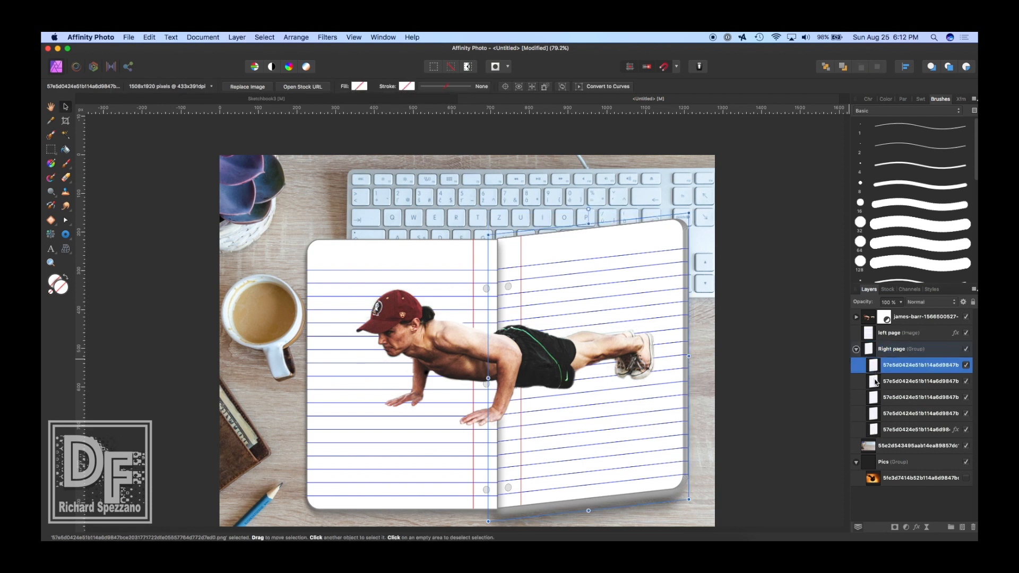
pyautogui.click(876, 382)
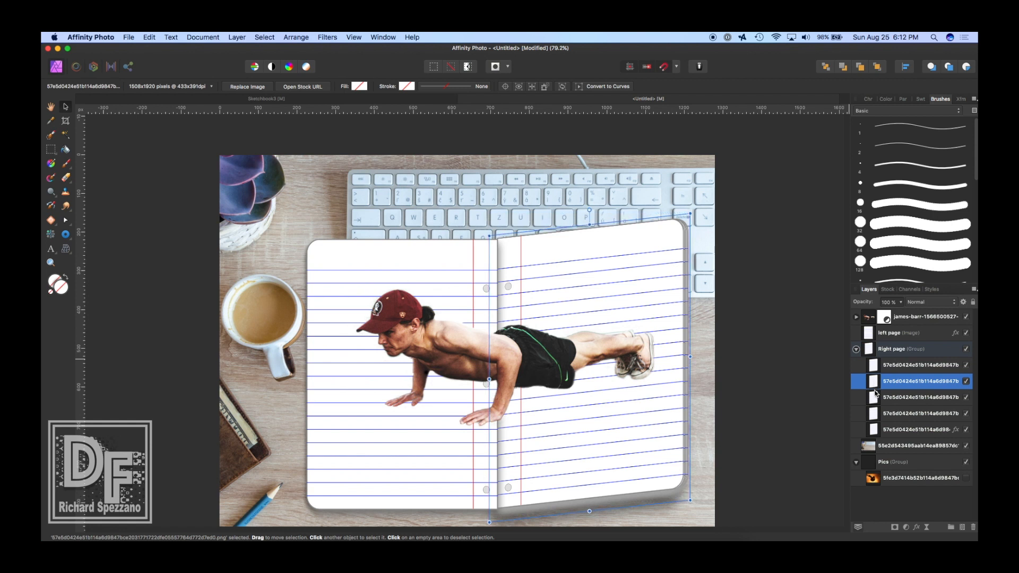
pyautogui.click(876, 398)
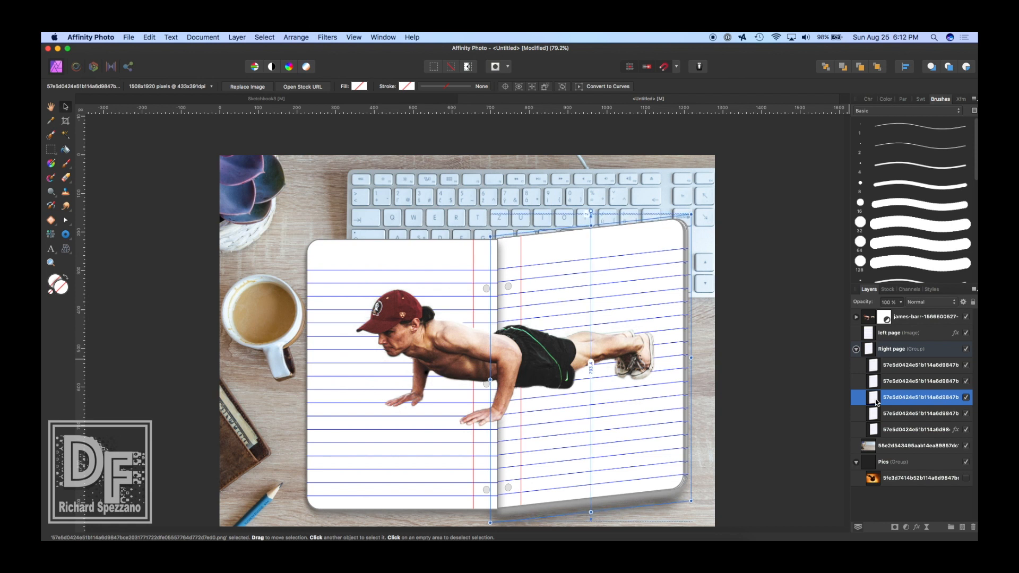
pyautogui.click(875, 415)
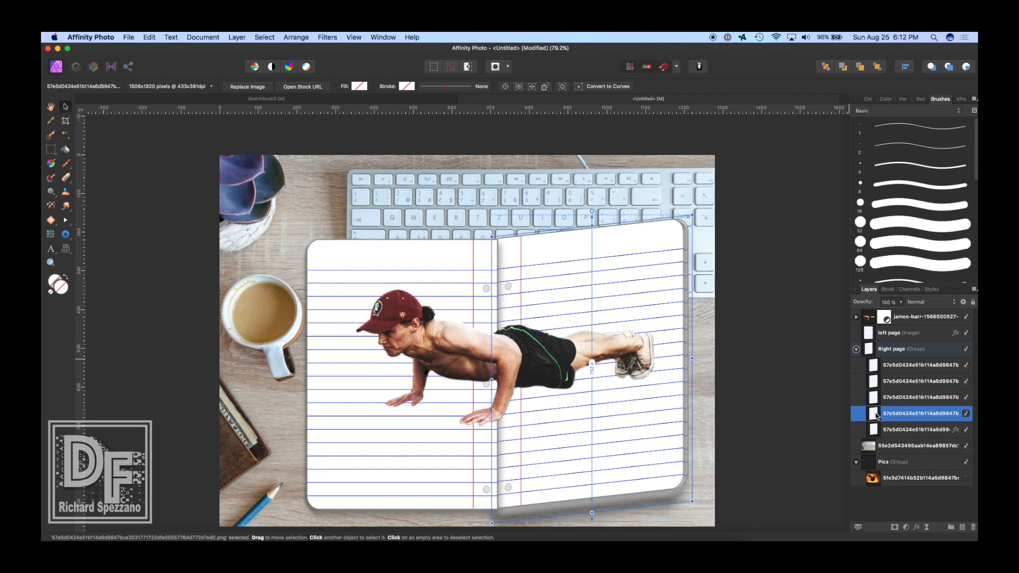
pyautogui.click(874, 430)
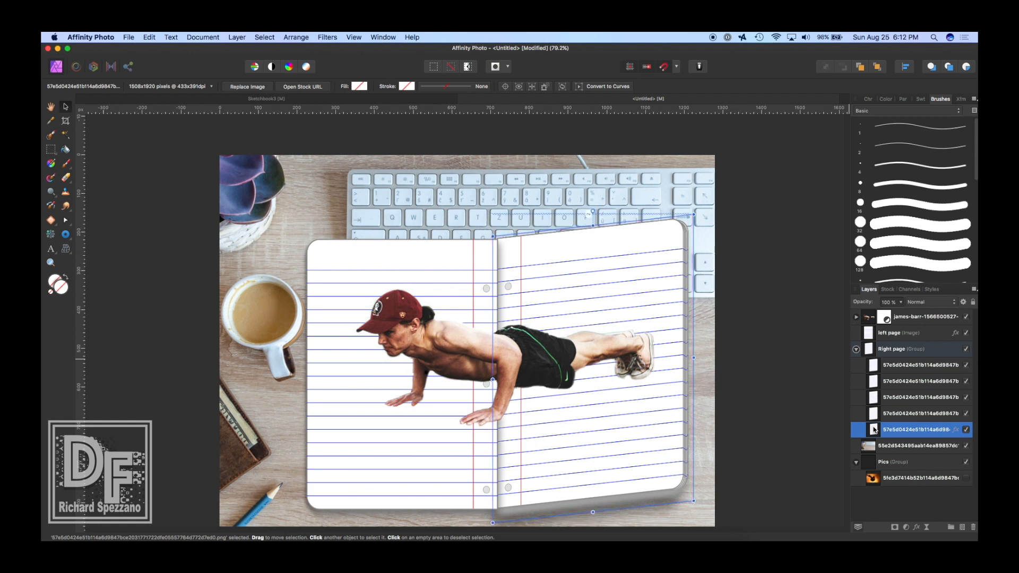
pyautogui.click(769, 456)
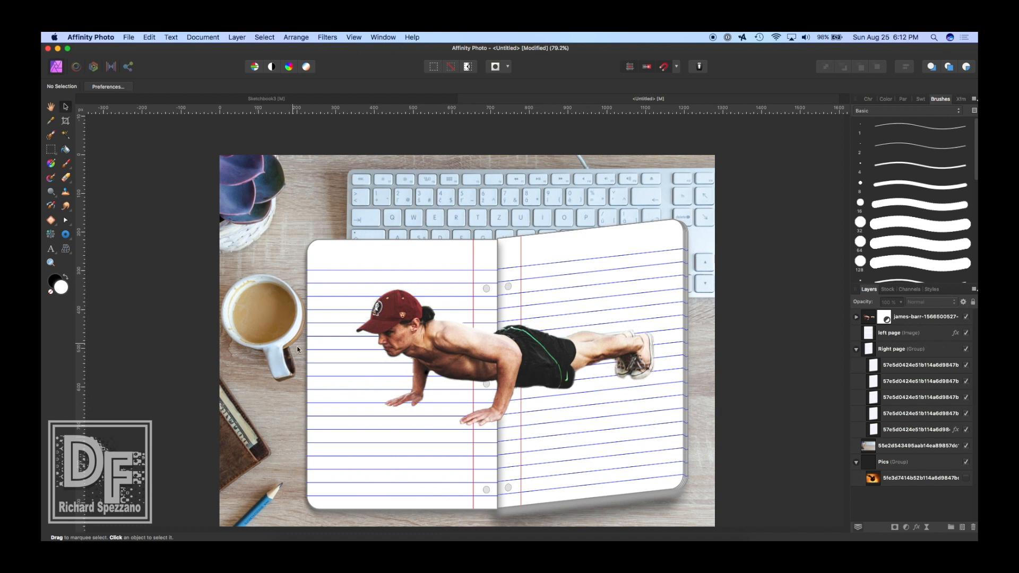
# Step: Move the man slightly lower on the notebook and collapse the Right page group
pyautogui.click(425, 336)
pyautogui.moveTo(426, 339)
pyautogui.mouseDown()
pyautogui.moveTo(424, 360)
pyautogui.moveTo(426, 351)
pyautogui.mouseUp()
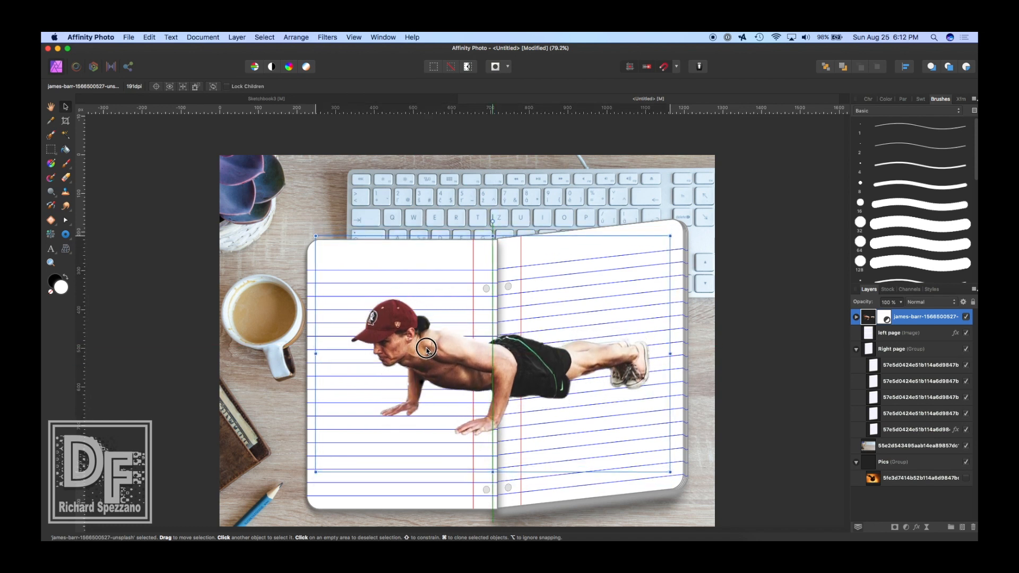
pyautogui.click(856, 349)
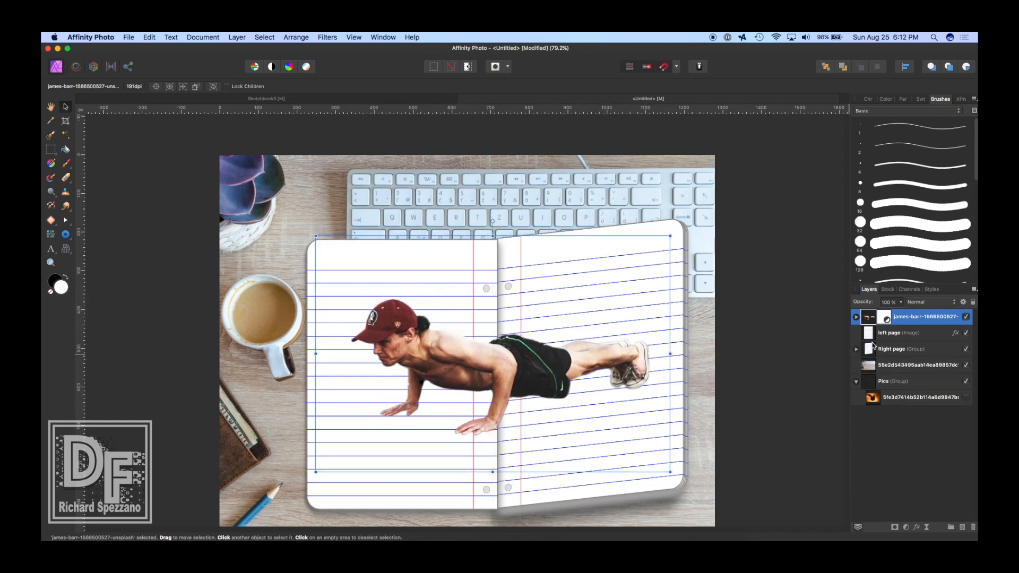
# Step: Group the left page layer with the Right page group and name the new group "Paper"
pyautogui.click(870, 348)
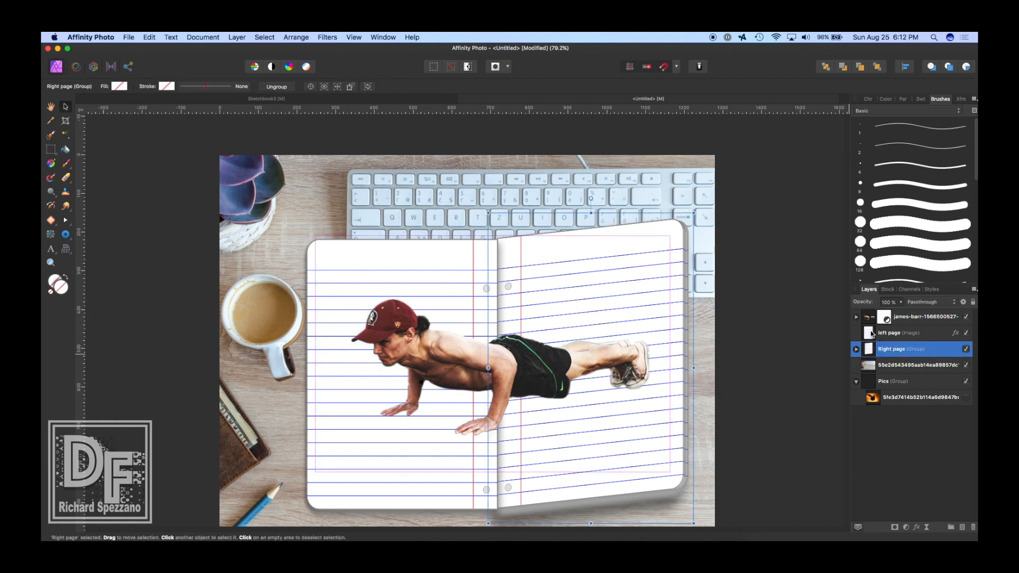
pyautogui.keyDown('shift'); pyautogui.click(873, 335); pyautogui.keyUp('shift')
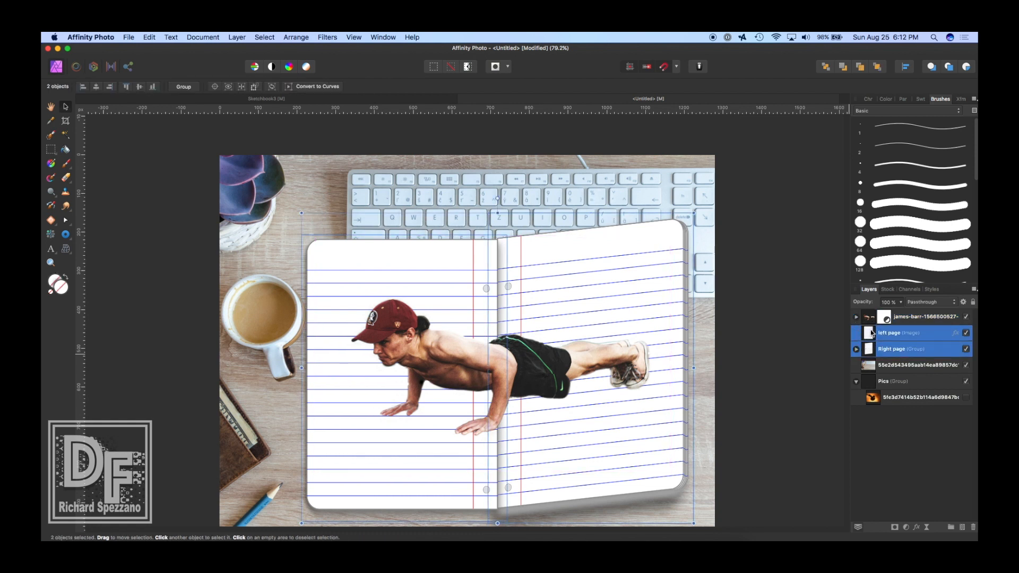
pyautogui.press('super+g')
pyautogui.doubleClick(884, 333)
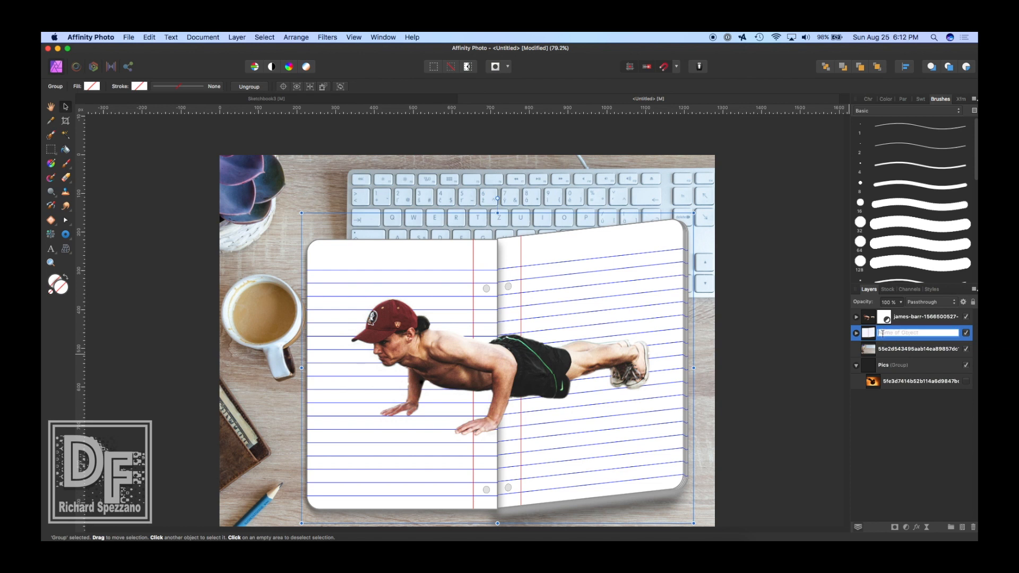
pyautogui.write('Paper')
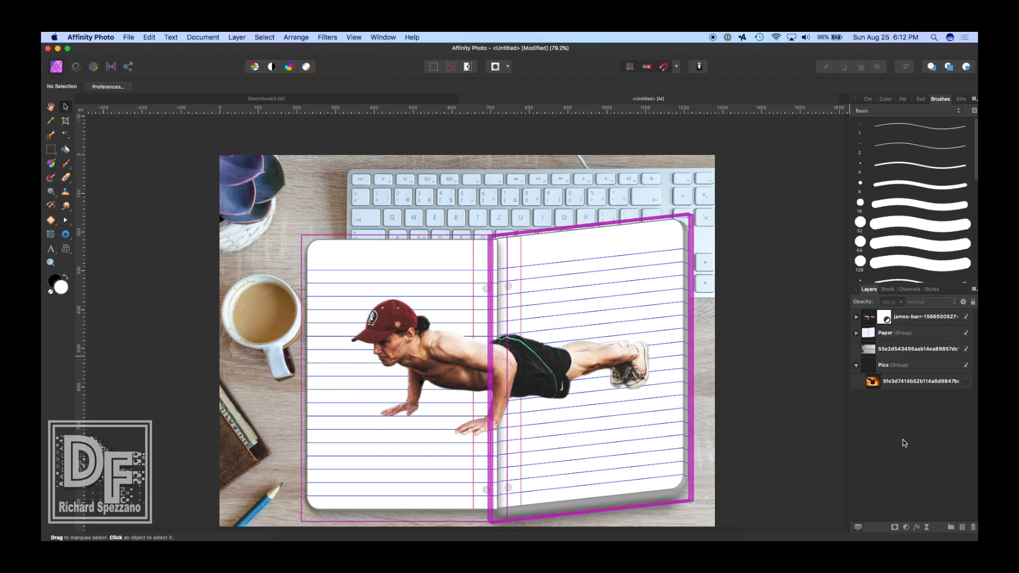
pyautogui.click(902, 439)
# Step: Rename the desk photo's layer to "Desk" and collapse the Pics group
pyautogui.doubleClick(886, 350)
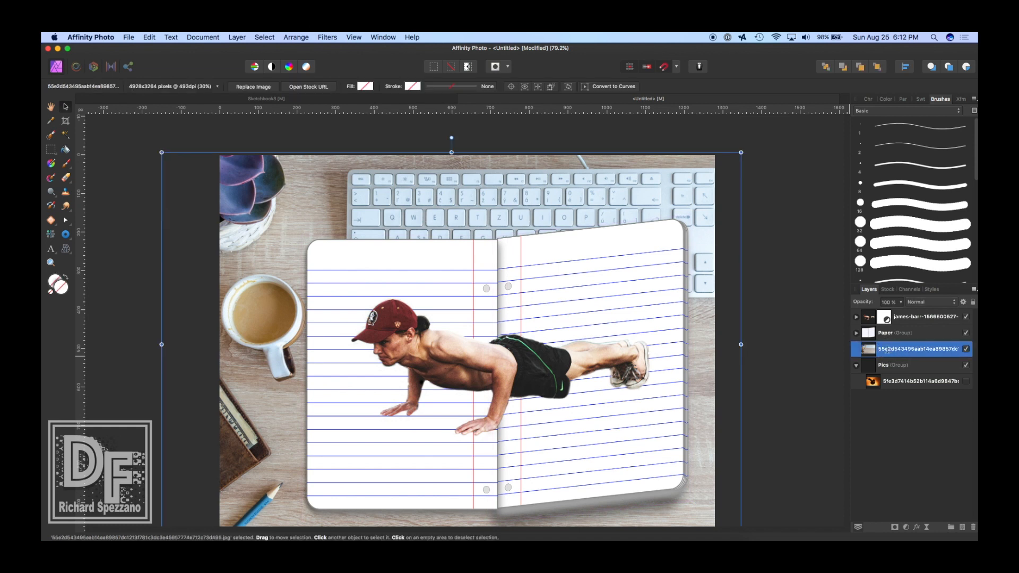
pyautogui.write('Desk')
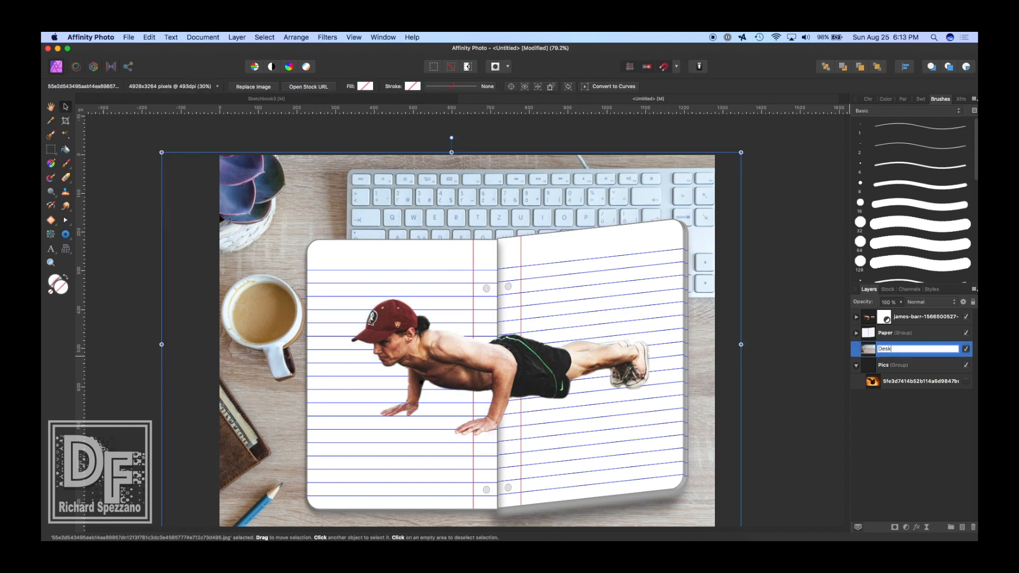
pyautogui.click(897, 409)
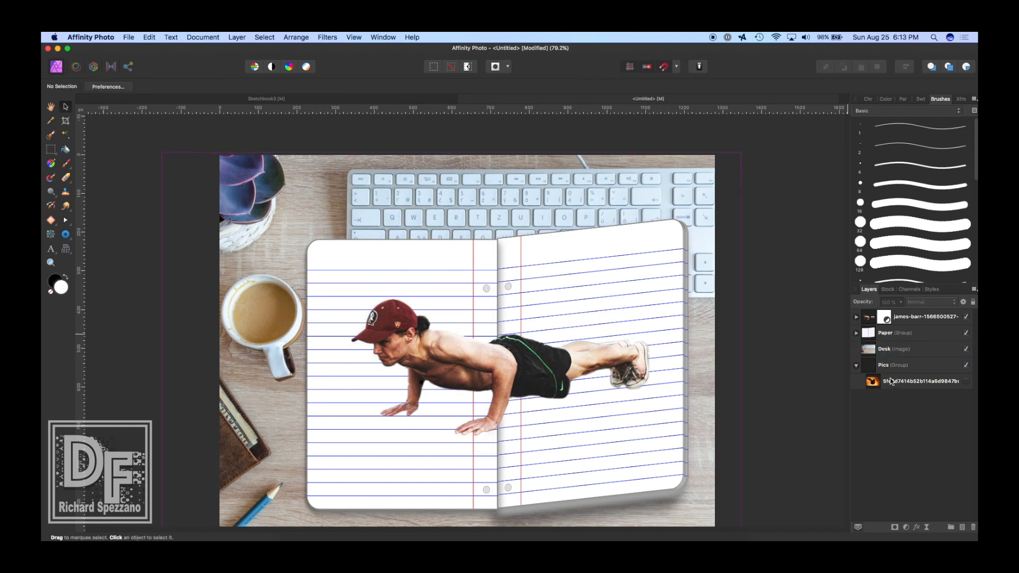
pyautogui.click(856, 365)
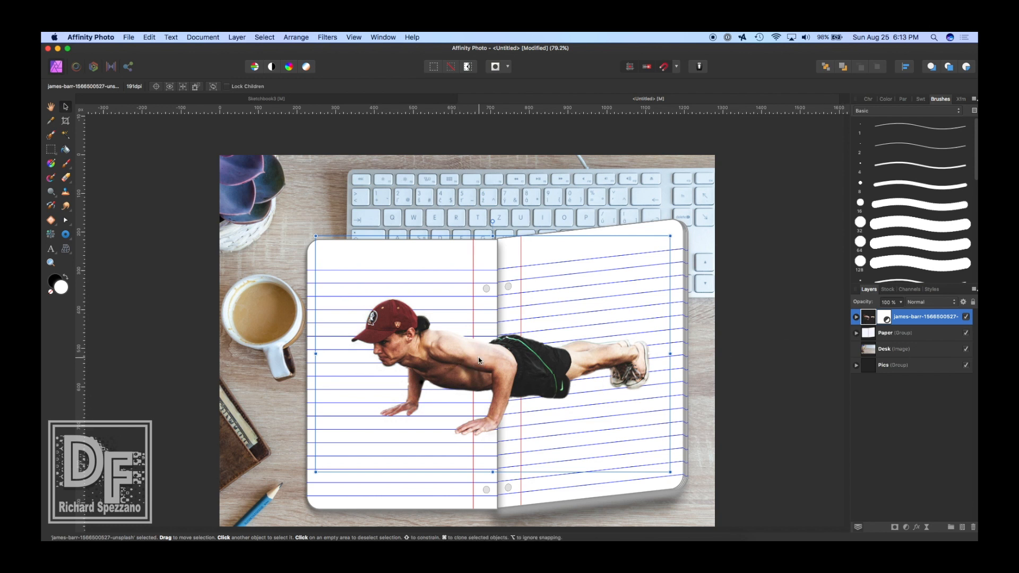
# Step: Shift the man a little further down and to the left across the notebook pages
pyautogui.moveTo(479, 359)
pyautogui.mouseDown()
pyautogui.moveTo(489, 368)
pyautogui.moveTo(479, 368)
pyautogui.mouseUp()
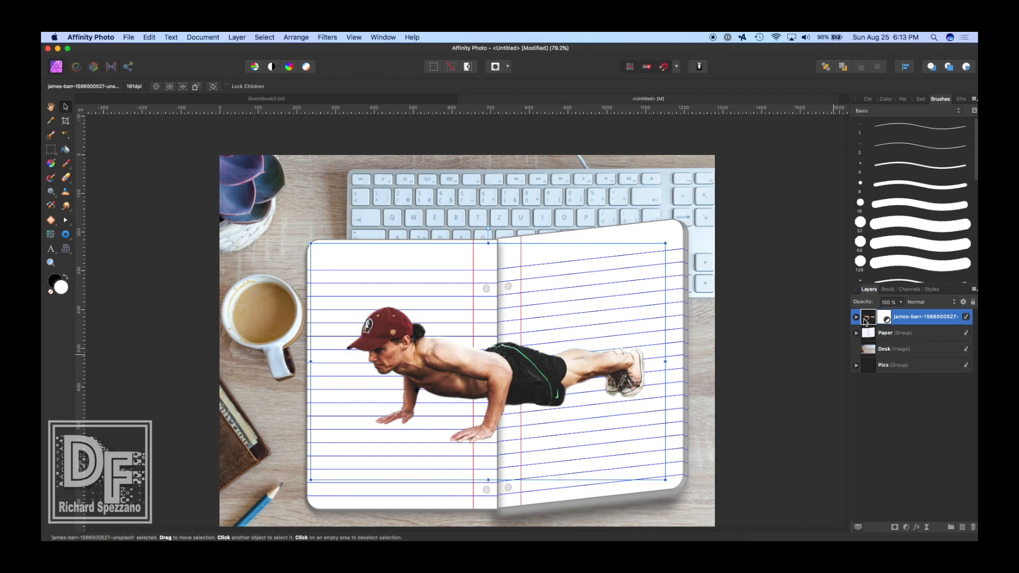
# Step: Make a duplicate of the man's masked layer, with the original hidden and the duplicate rasterized and trimmed
pyautogui.press('super+j')
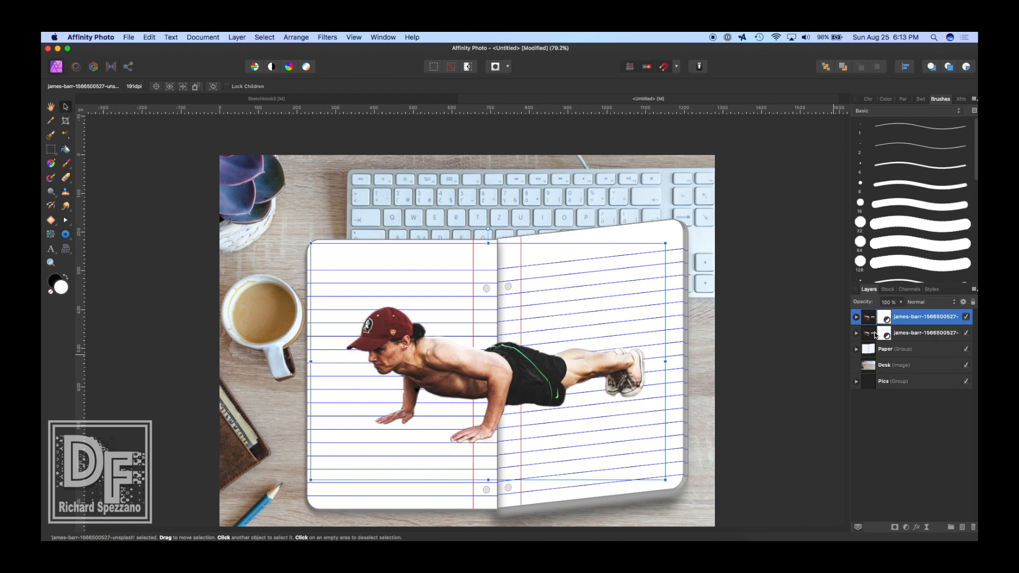
pyautogui.click(966, 333)
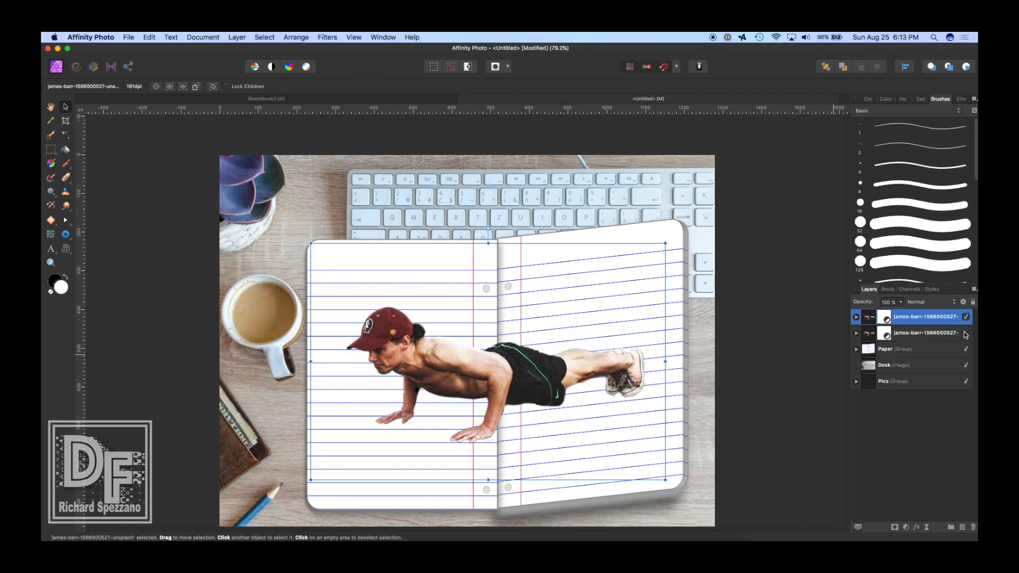
pyautogui.rightClick(898, 321)
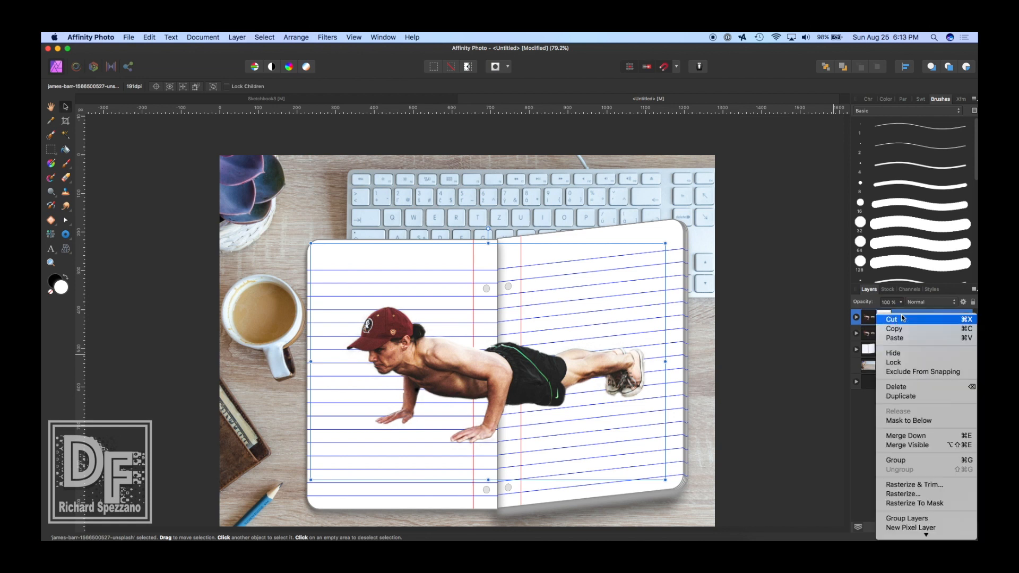
pyautogui.click(898, 484)
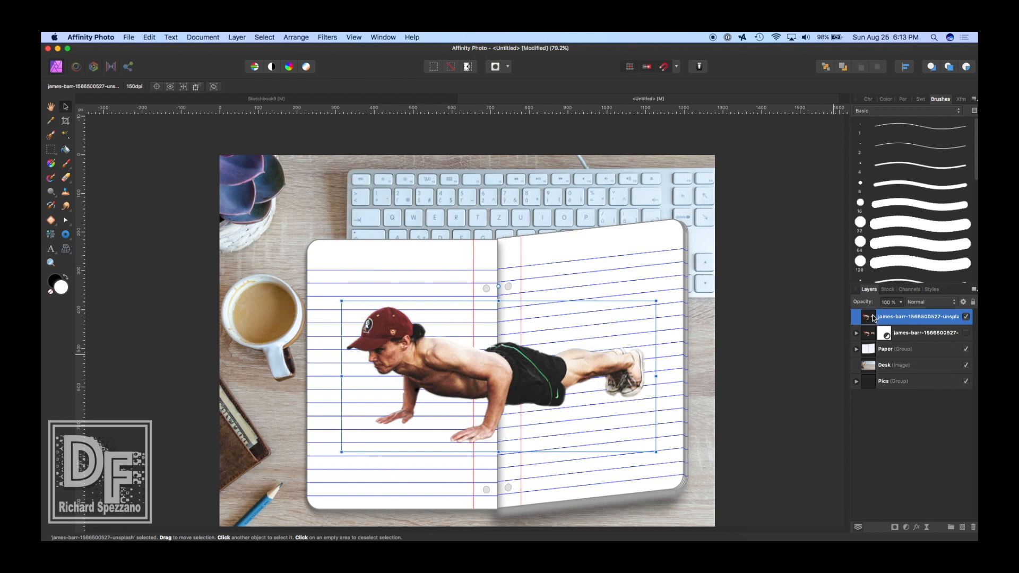
# Step: Duplicate the trimmed man layer and hide the upper copy
pyautogui.press('super+j')
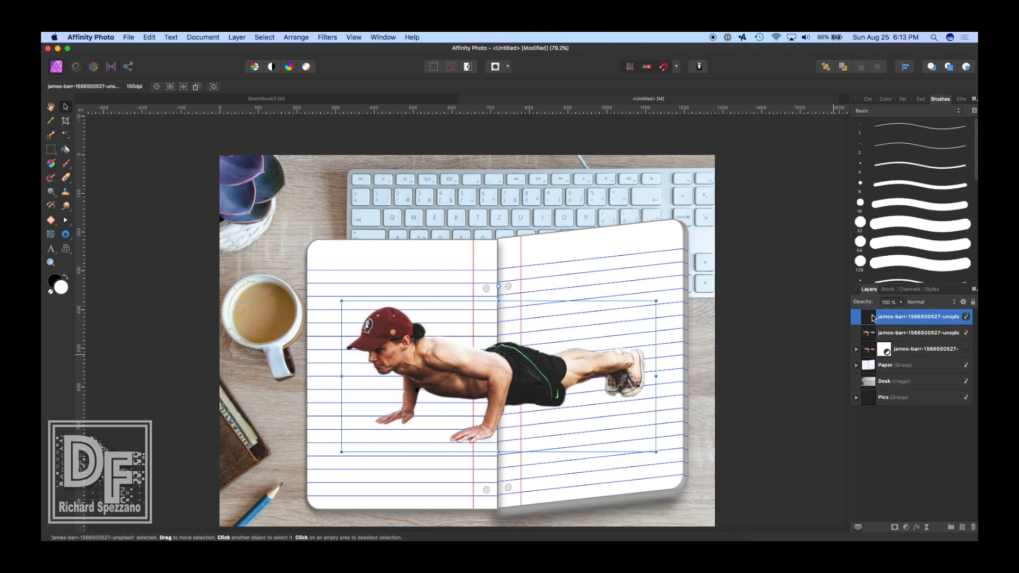
pyautogui.click(965, 317)
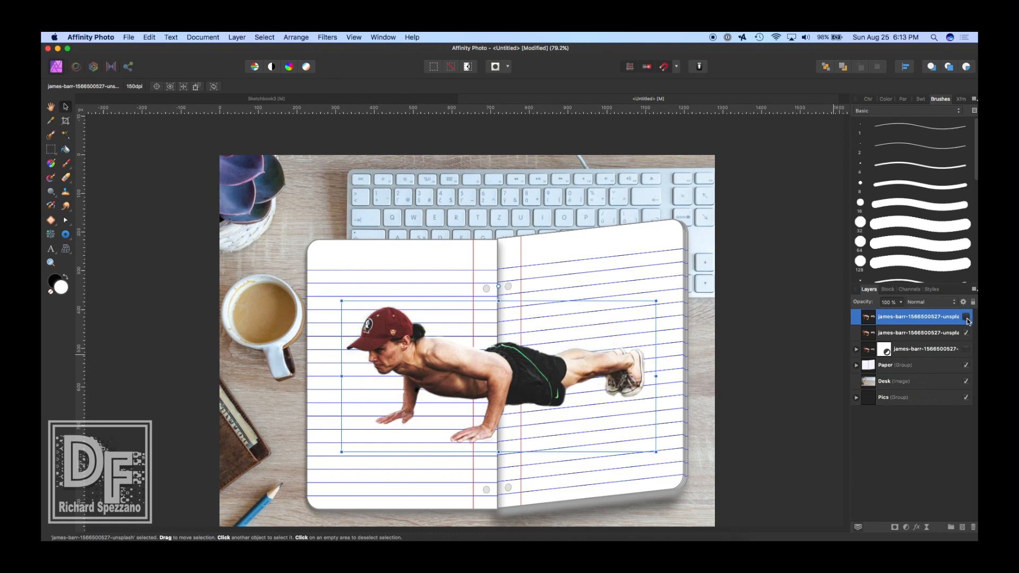
# Step: Add a Black and White adjustment to the visible trimmed man layer and slightly lower its red value
pyautogui.click(873, 335)
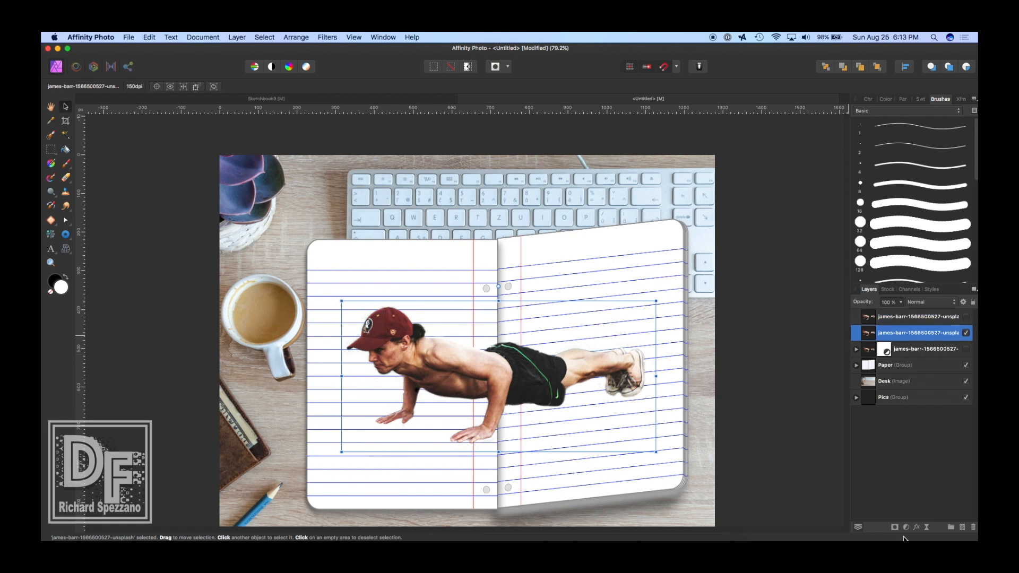
pyautogui.click(928, 527)
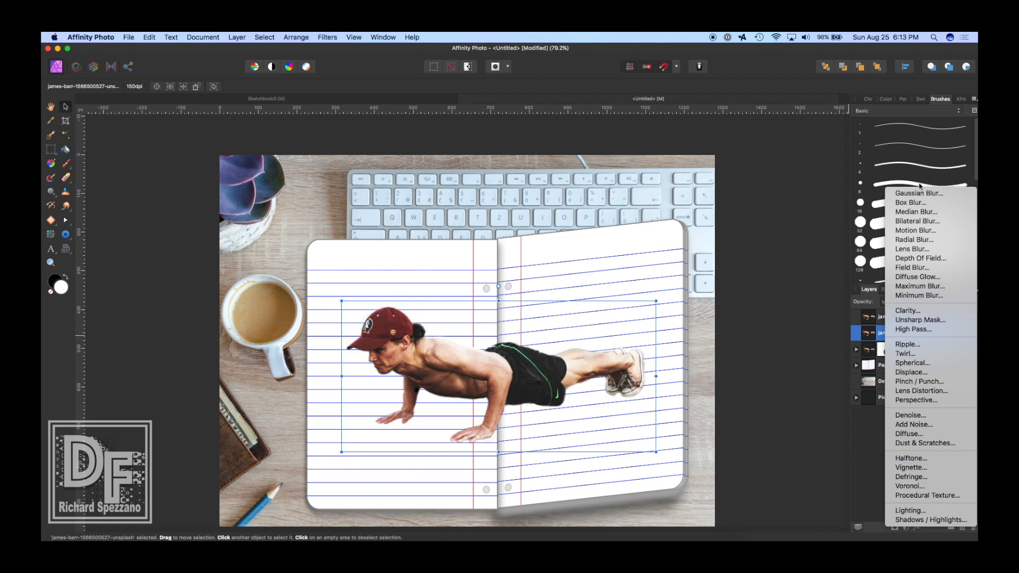
pyautogui.click(858, 498)
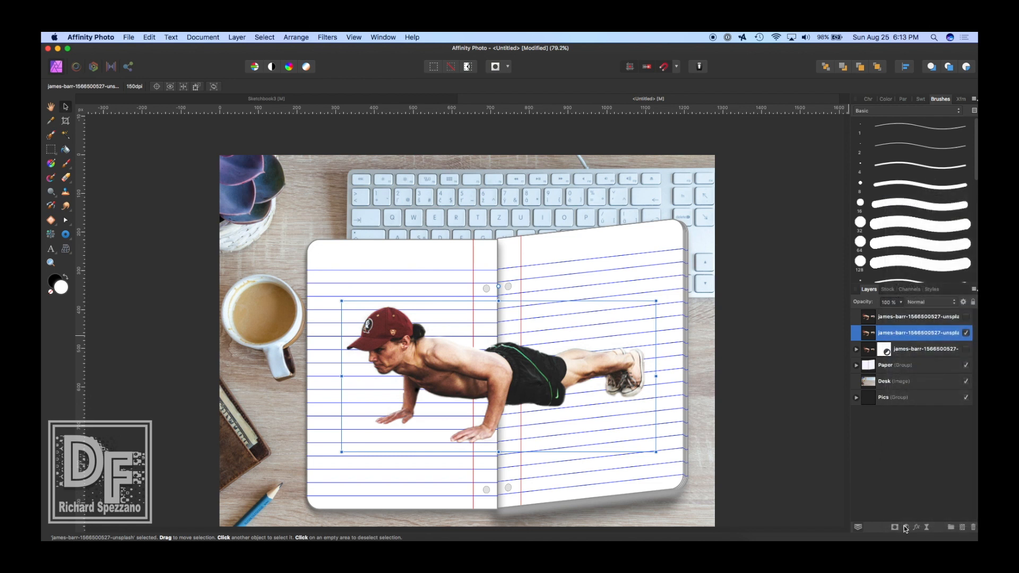
pyautogui.click(906, 528)
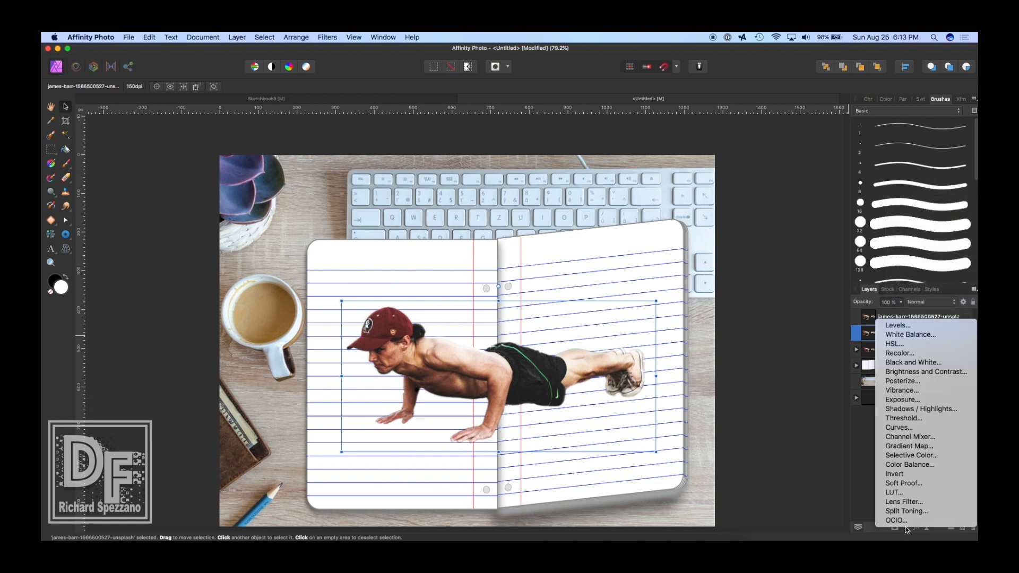
pyautogui.click(900, 363)
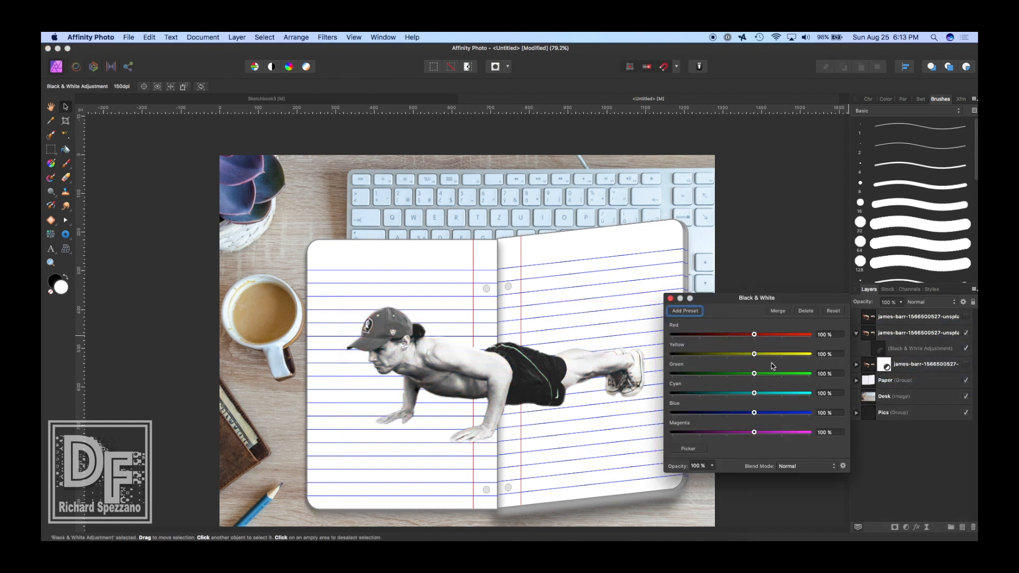
pyautogui.moveTo(755, 335)
pyautogui.mouseDown()
pyautogui.moveTo(742, 335)
pyautogui.moveTo(752, 336)
pyautogui.mouseUp()
pyautogui.click(670, 298)
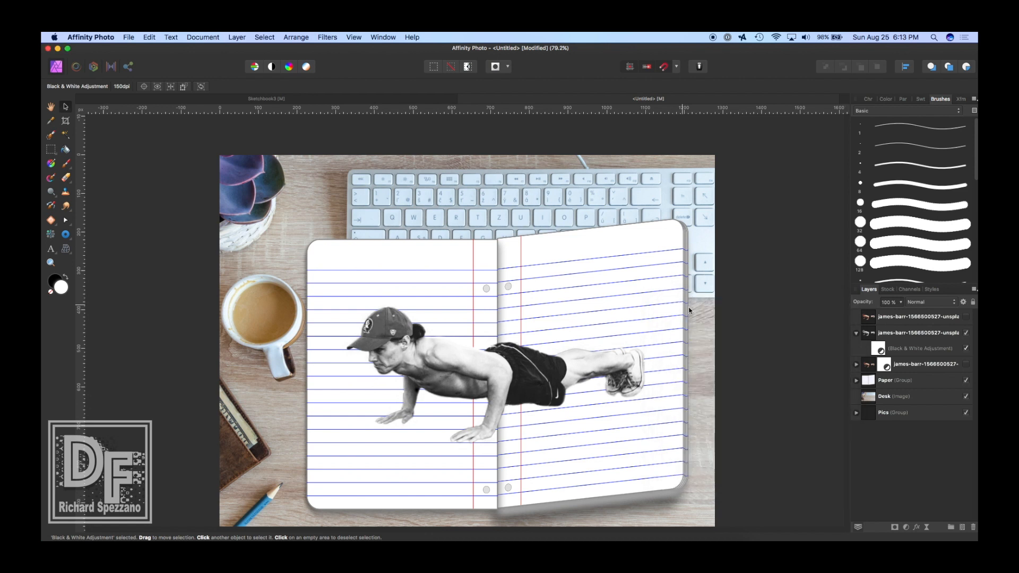
# Step: Duplicate the black-and-white man layer and invert the upper copy's colours
pyautogui.click(856, 333)
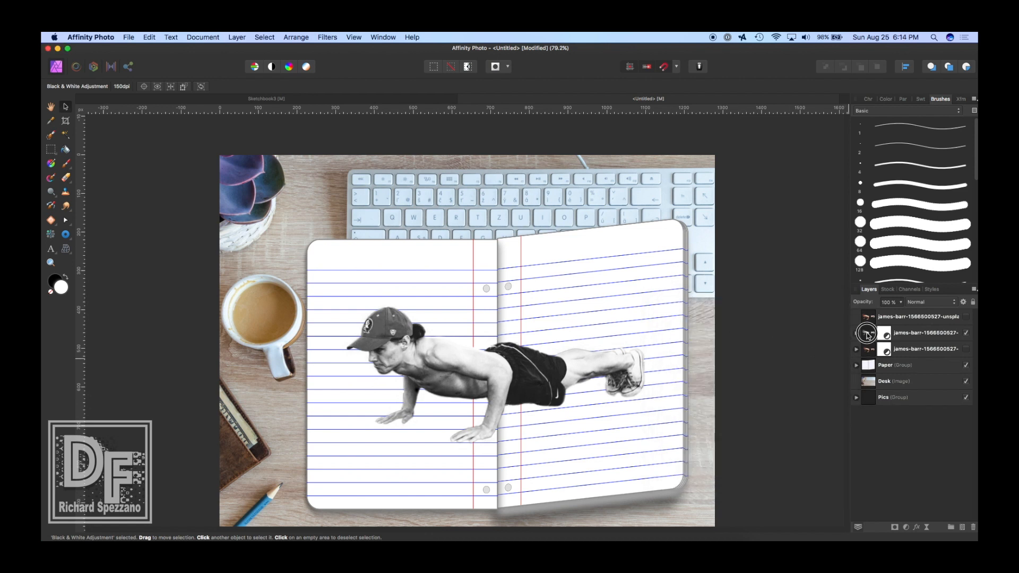
pyautogui.click(868, 334)
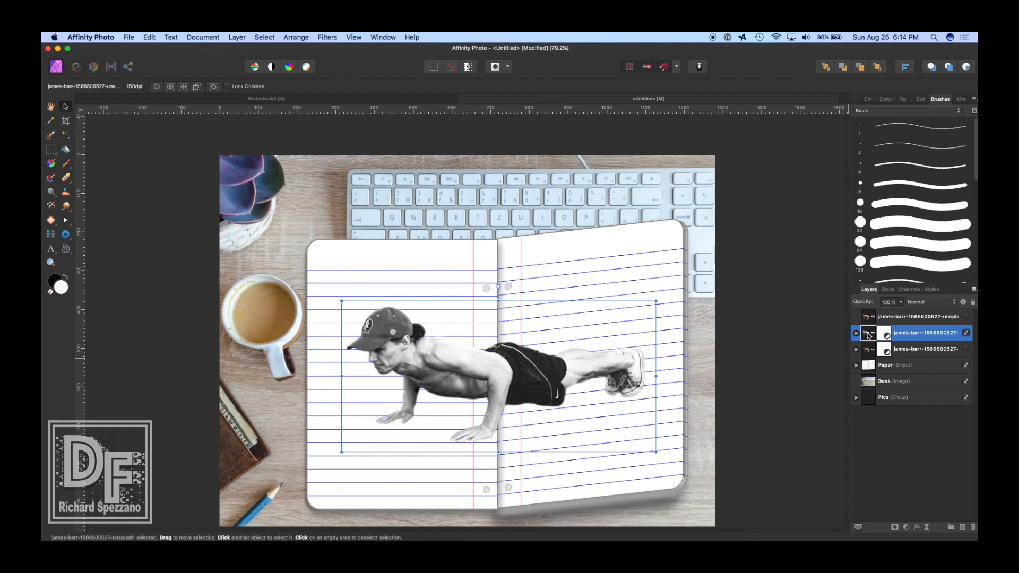
pyautogui.press('super+j')
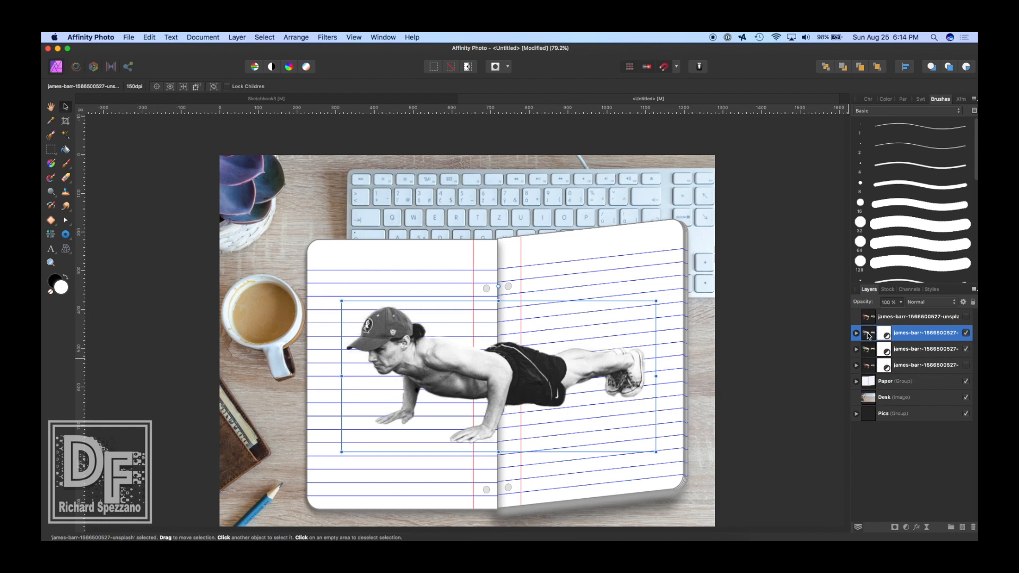
pyautogui.click(868, 335)
pyautogui.press('super+i')
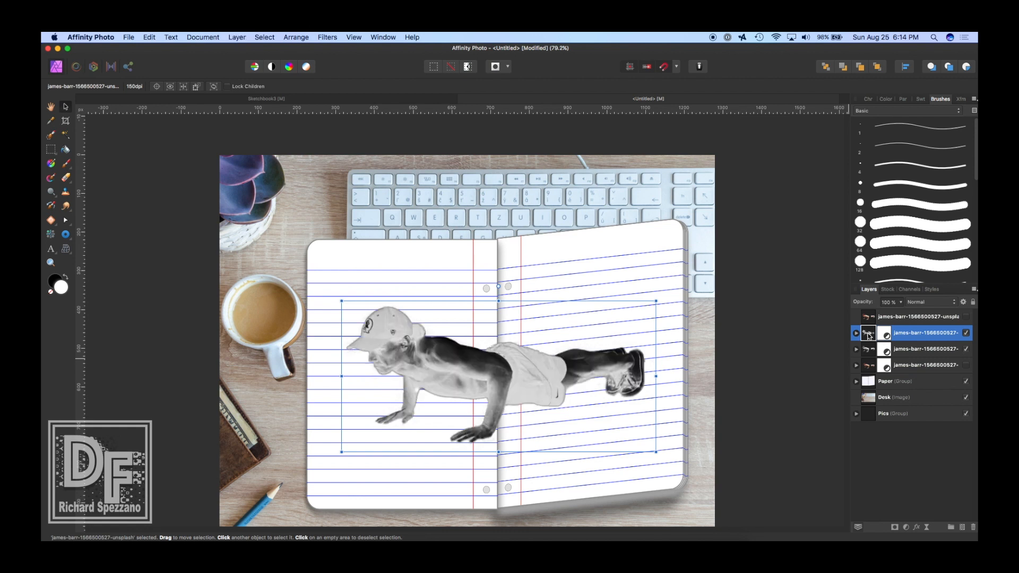
# Step: Set the inverted man layer's blend mode to Color Dodge and add a live Gaussian Blur with a 3.8 px radius
pyautogui.click(924, 304)
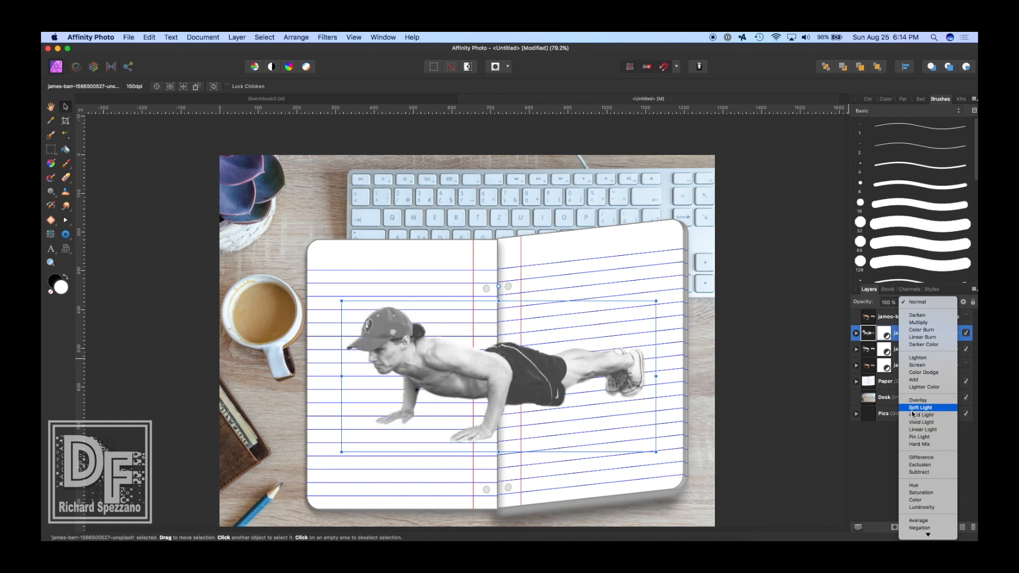
pyautogui.click(919, 373)
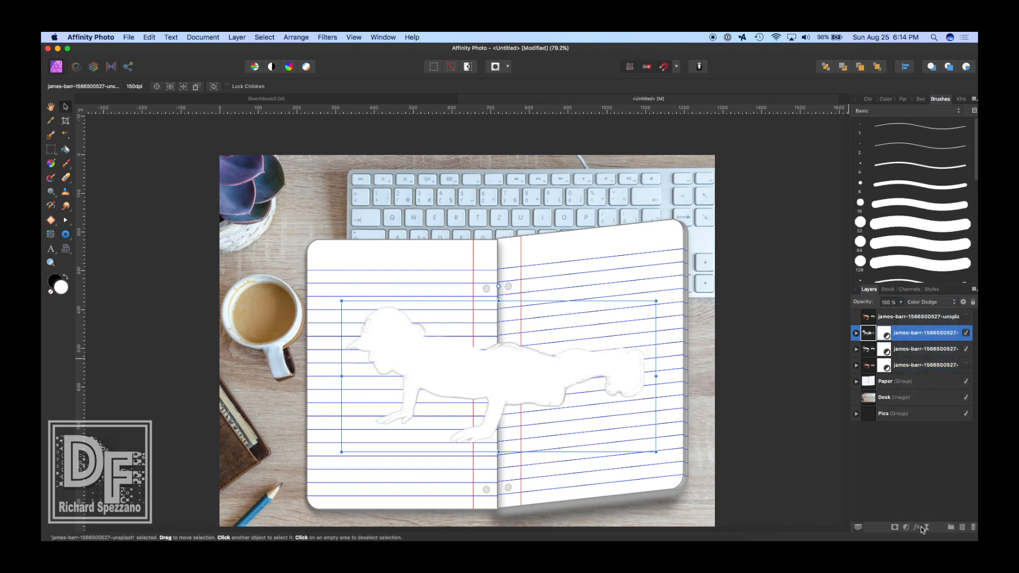
pyautogui.click(926, 527)
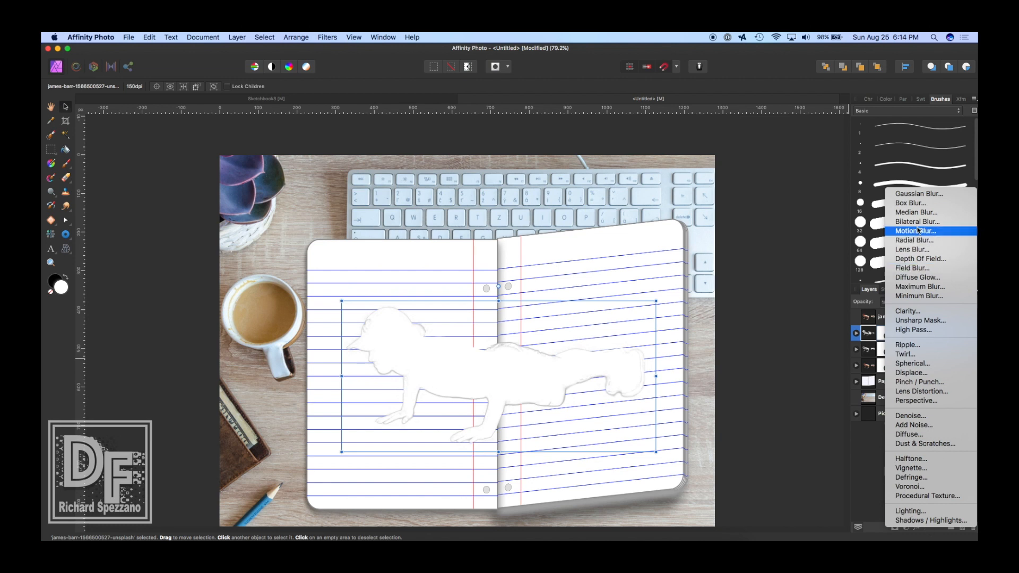
pyautogui.click(908, 196)
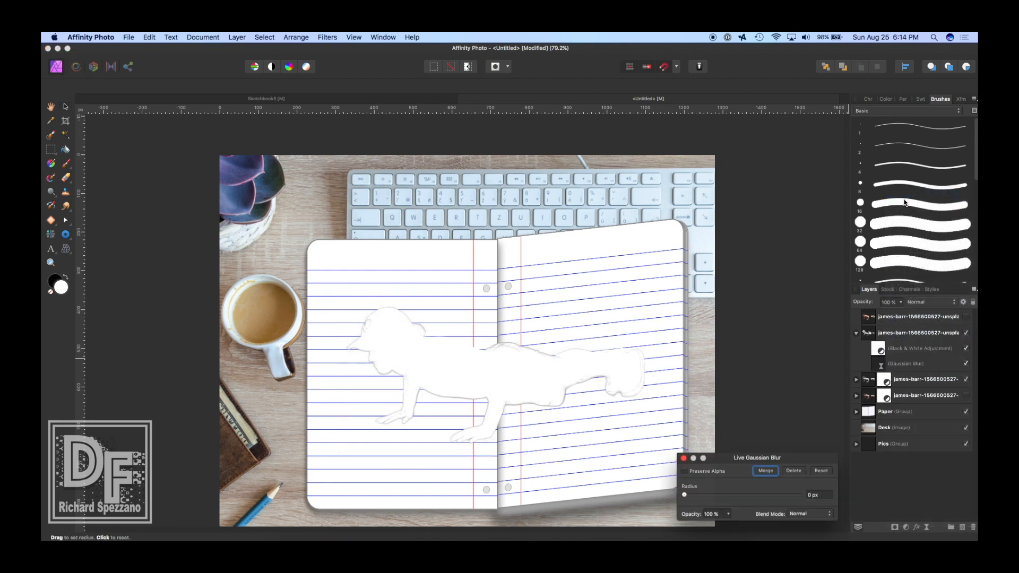
pyautogui.moveTo(685, 495); pyautogui.dragTo(717, 495)
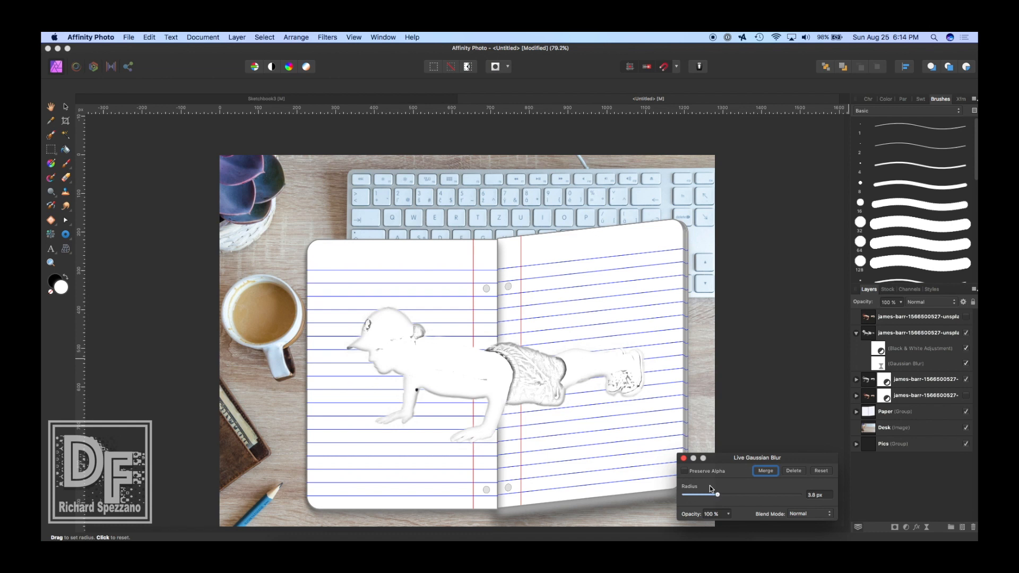
pyautogui.click(684, 458)
# Step: Set the upper man layer's Black & White adjustment to red -100%, yellow 93%, green -64%, cyan -51%, blue 60% and magenta 124%
pyautogui.click(882, 351)
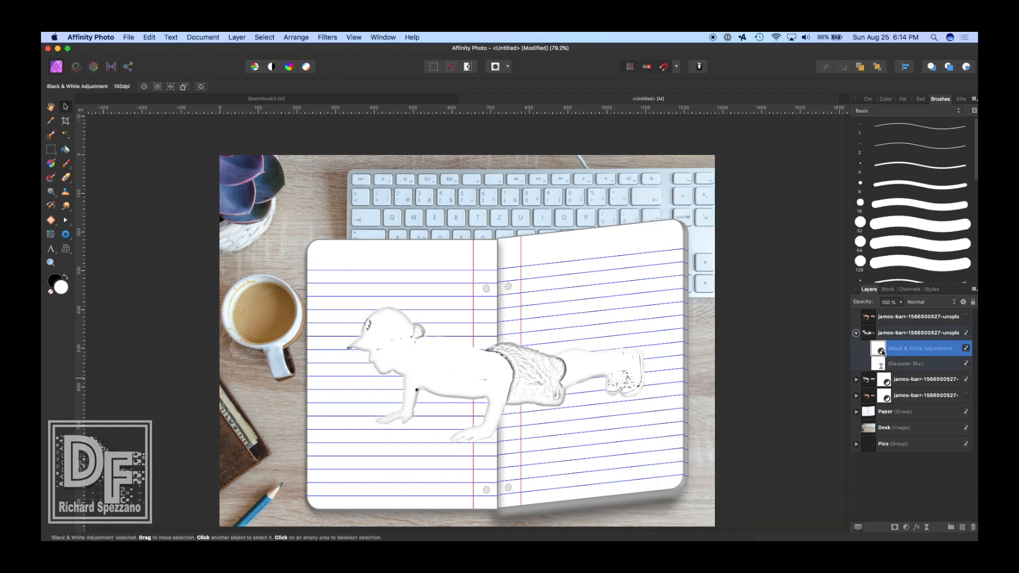
pyautogui.doubleClick(881, 350)
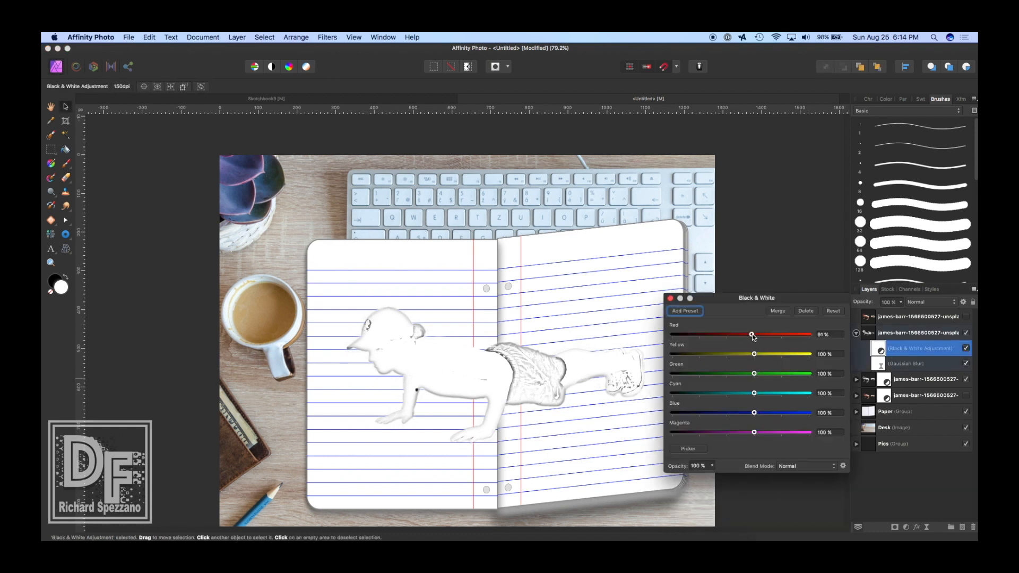
pyautogui.moveTo(753, 336); pyautogui.dragTo(699, 336)
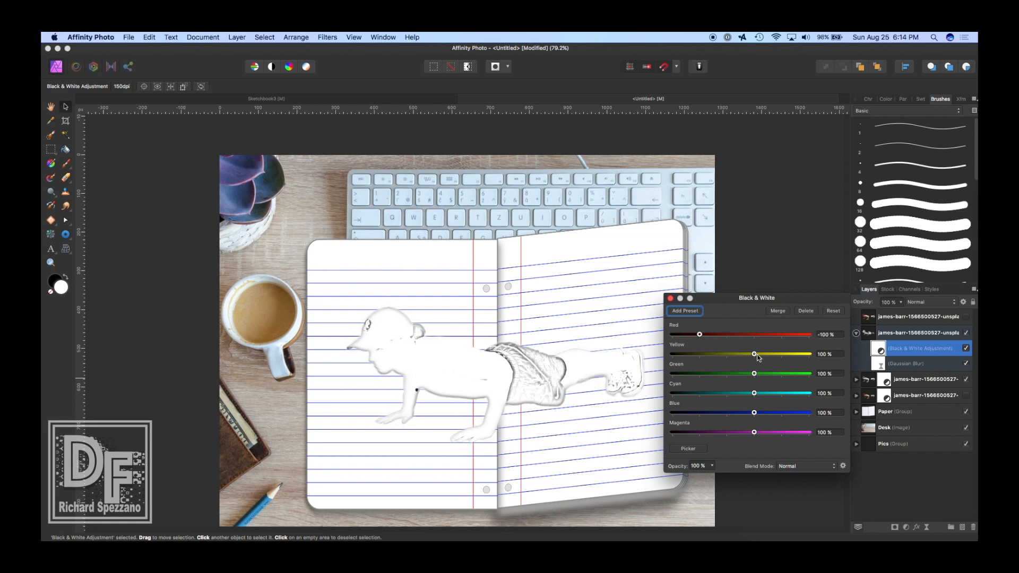
pyautogui.moveTo(759, 358)
pyautogui.mouseDown()
pyautogui.moveTo(699, 356)
pyautogui.moveTo(778, 360)
pyautogui.moveTo(752, 355)
pyautogui.moveTo(692, 378)
pyautogui.moveTo(713, 379)
pyautogui.moveTo(711, 395)
pyautogui.moveTo(726, 399)
pyautogui.moveTo(713, 396)
pyautogui.mouseUp()
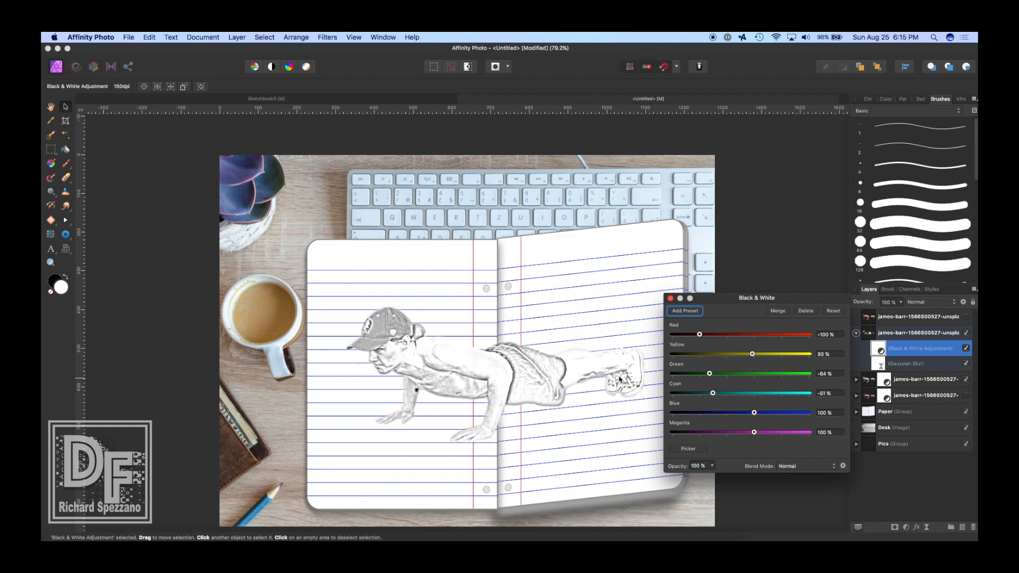
pyautogui.moveTo(754, 412)
pyautogui.mouseDown()
pyautogui.moveTo(714, 414)
pyautogui.moveTo(752, 430)
pyautogui.moveTo(724, 433)
pyautogui.moveTo(732, 438)
pyautogui.moveTo(760, 433)
pyautogui.mouseUp()
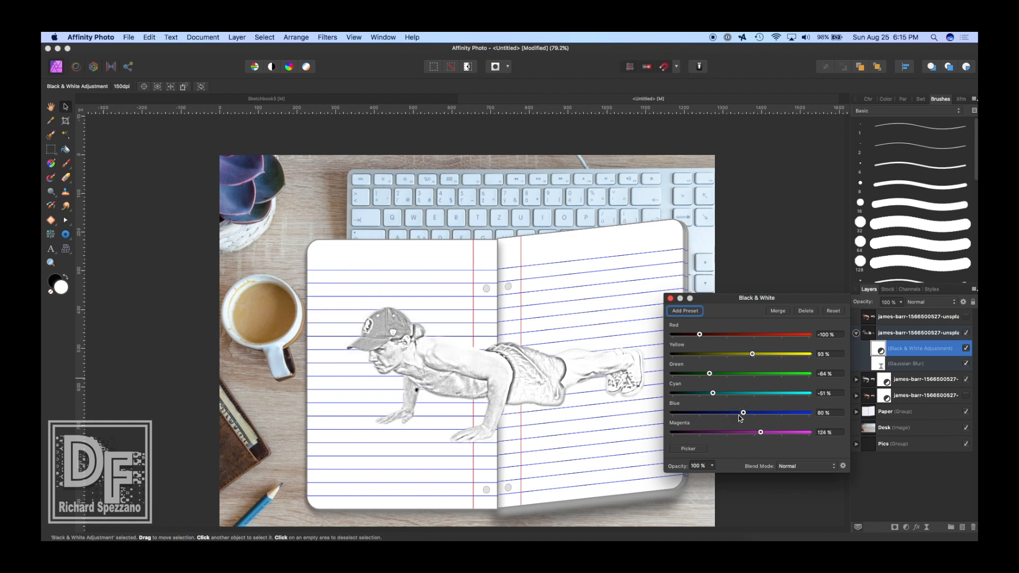
pyautogui.click(671, 299)
pyautogui.click(856, 333)
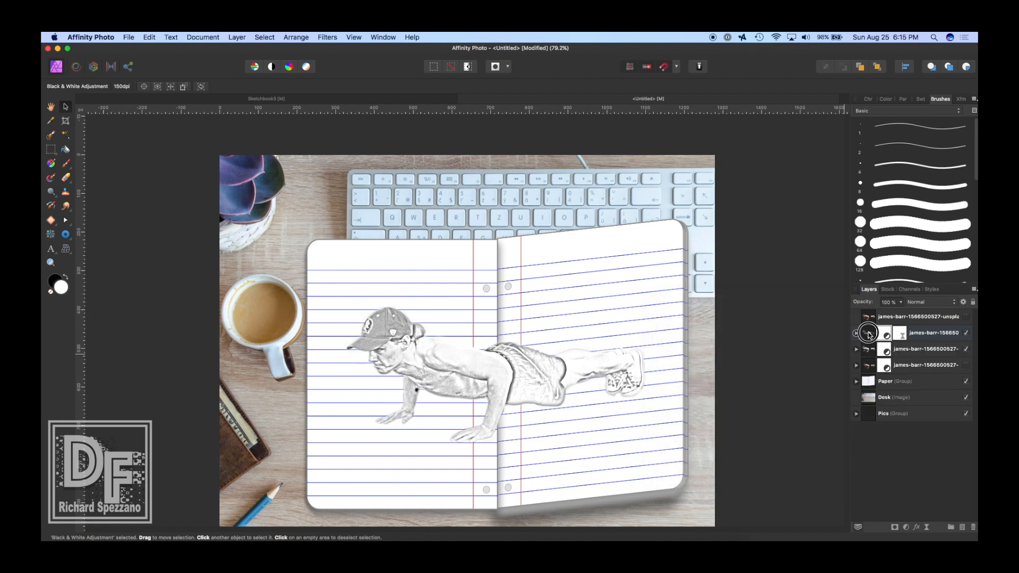
# Step: Group the two visible black-and-white man layers, then rasterize and trim the group into one sketch layer
pyautogui.click(870, 336)
pyautogui.keyDown('shift'); pyautogui.click(873, 351); pyautogui.keyUp('shift')
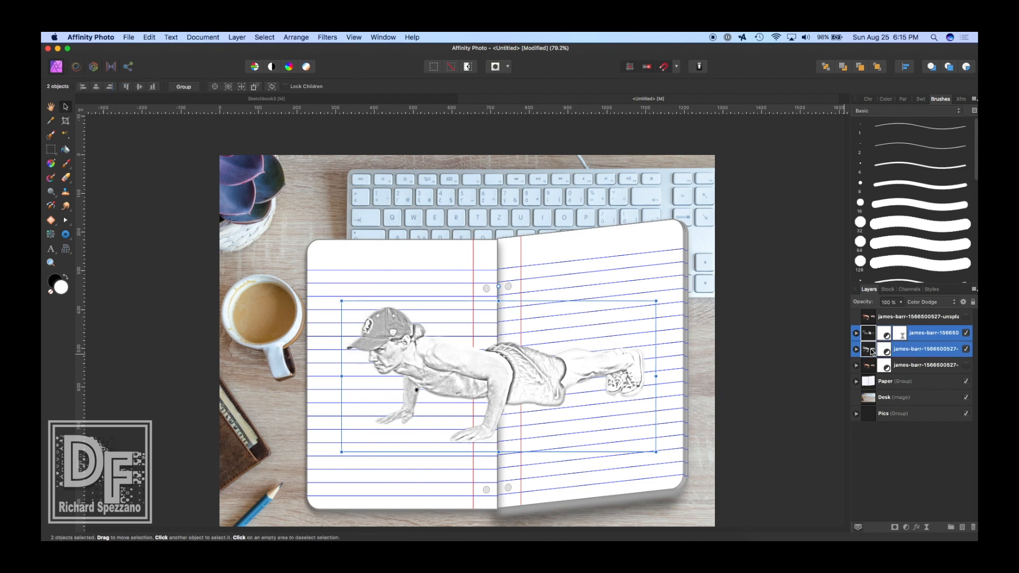
pyautogui.press('super+g')
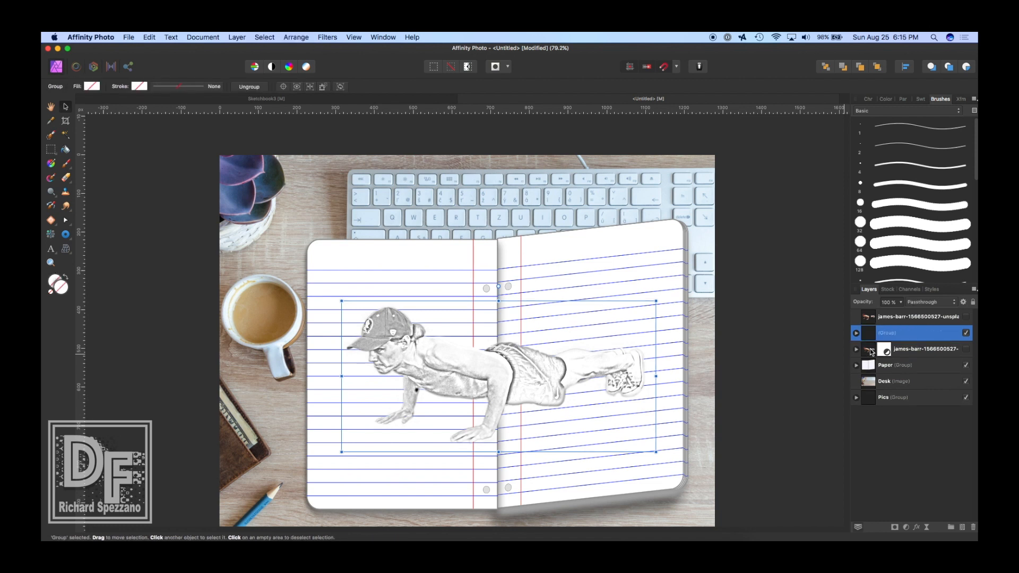
pyautogui.rightClick(900, 340)
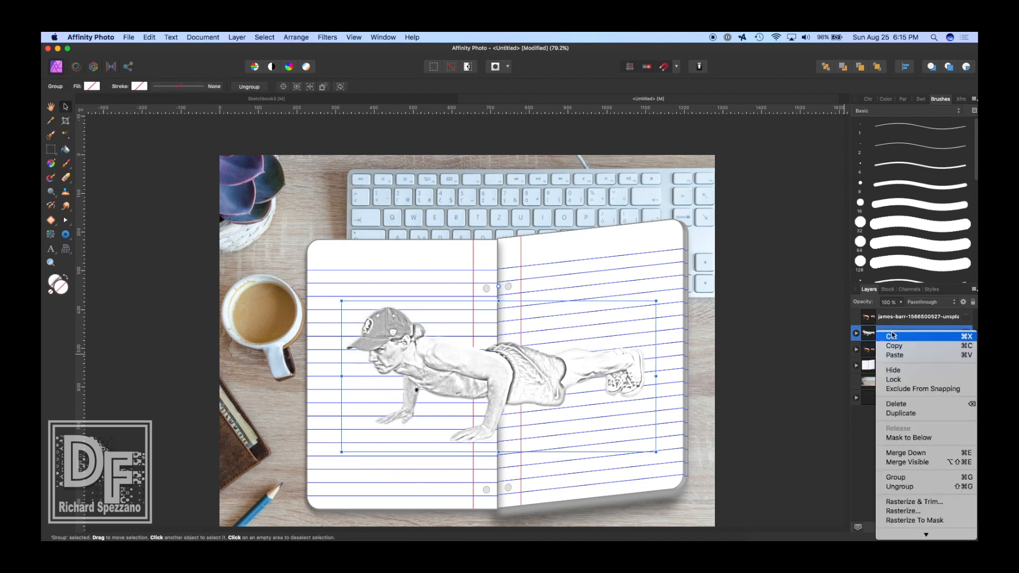
pyautogui.click(909, 502)
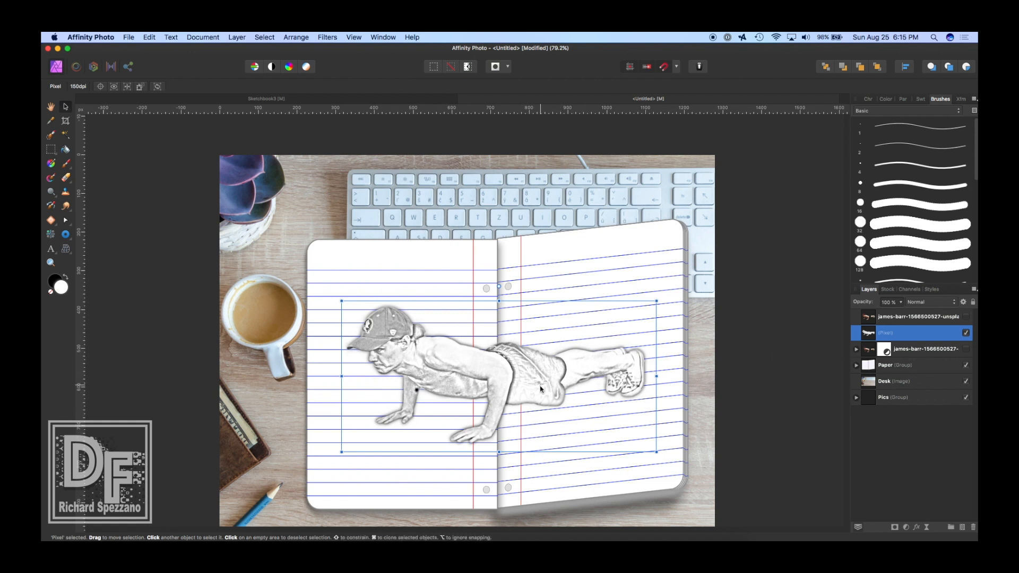
pyautogui.click(966, 316)
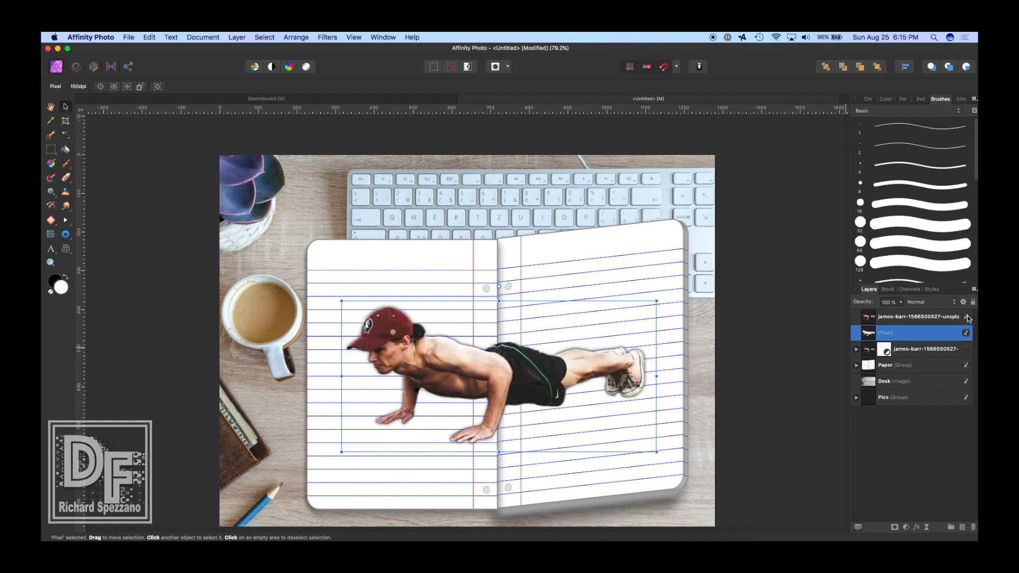
pyautogui.click(967, 317)
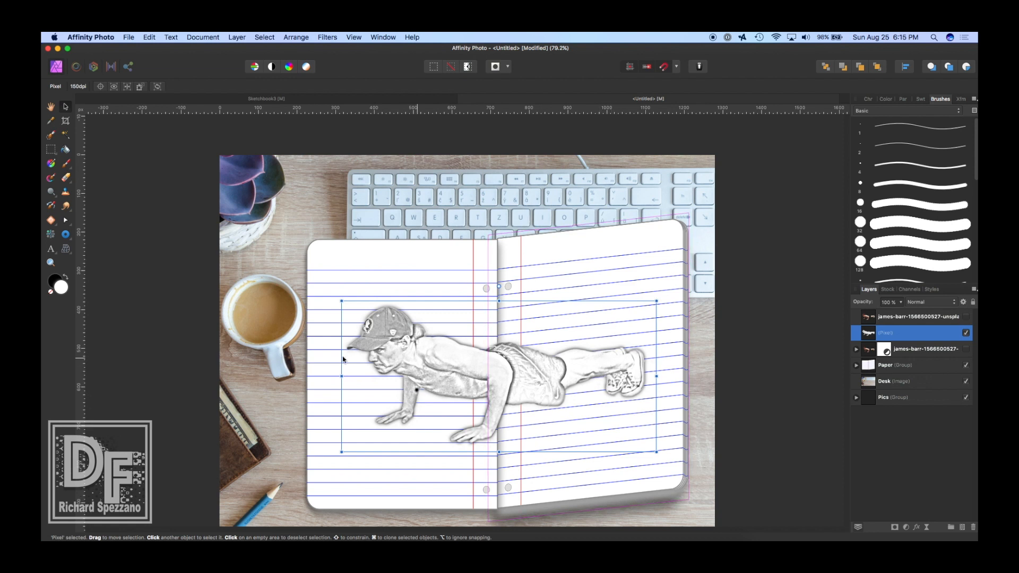
# Step: Mesh-warp the sketch, adding a vertical division near the notebook's fold and lifting the mesh's right-hand corners and upper edge along the right page
pyautogui.click(66, 249)
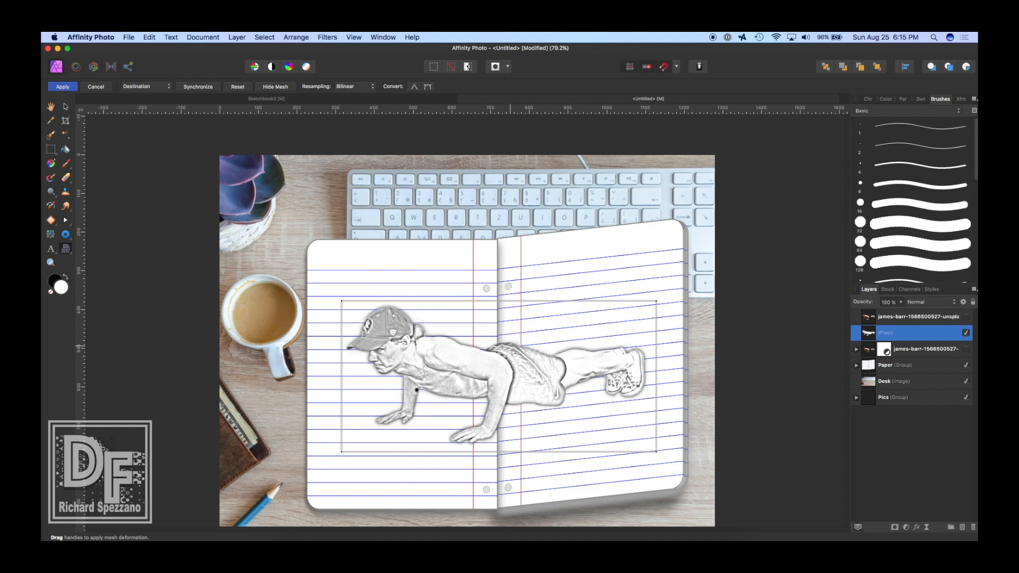
pyautogui.doubleClick(516, 452)
pyautogui.moveTo(657, 452)
pyautogui.mouseDown()
pyautogui.moveTo(657, 428)
pyautogui.moveTo(667, 440)
pyautogui.mouseUp()
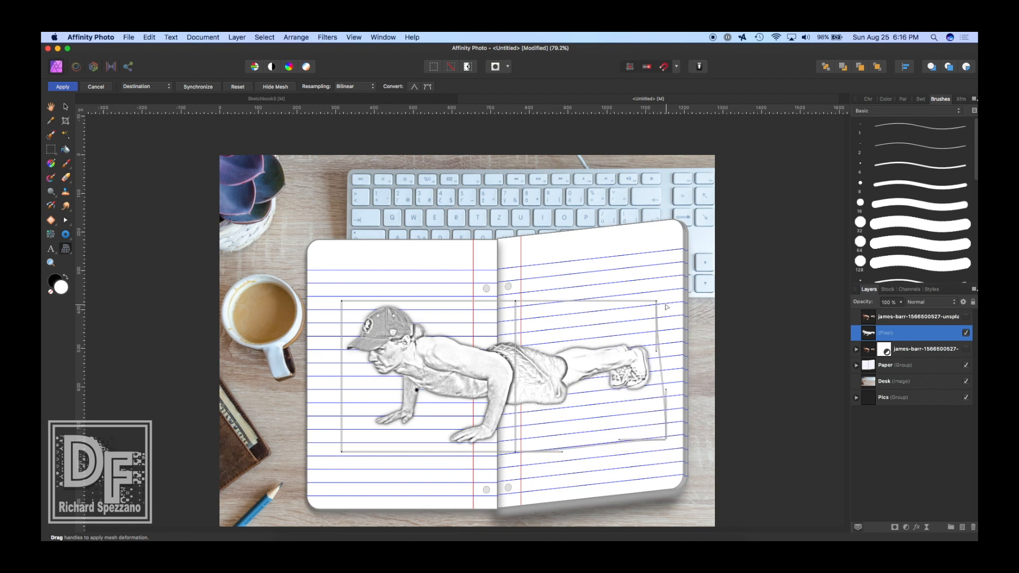
pyautogui.moveTo(656, 301)
pyautogui.mouseDown()
pyautogui.moveTo(655, 276)
pyautogui.moveTo(664, 286)
pyautogui.mouseUp()
pyautogui.moveTo(561, 299); pyautogui.dragTo(561, 293)
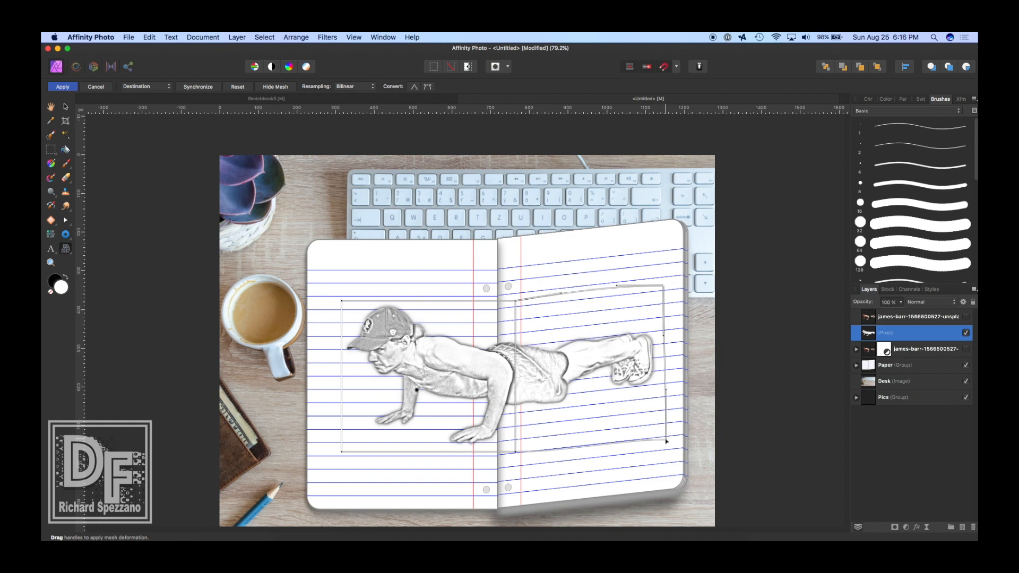
# Step: Reshape the warp mesh's right half, moving its lower corner down and outward, raising its upper corner slightly and adjusting the lower edge's curve
pyautogui.moveTo(666, 441); pyautogui.dragTo(617, 447)
pyautogui.moveTo(660, 361); pyautogui.dragTo(664, 361)
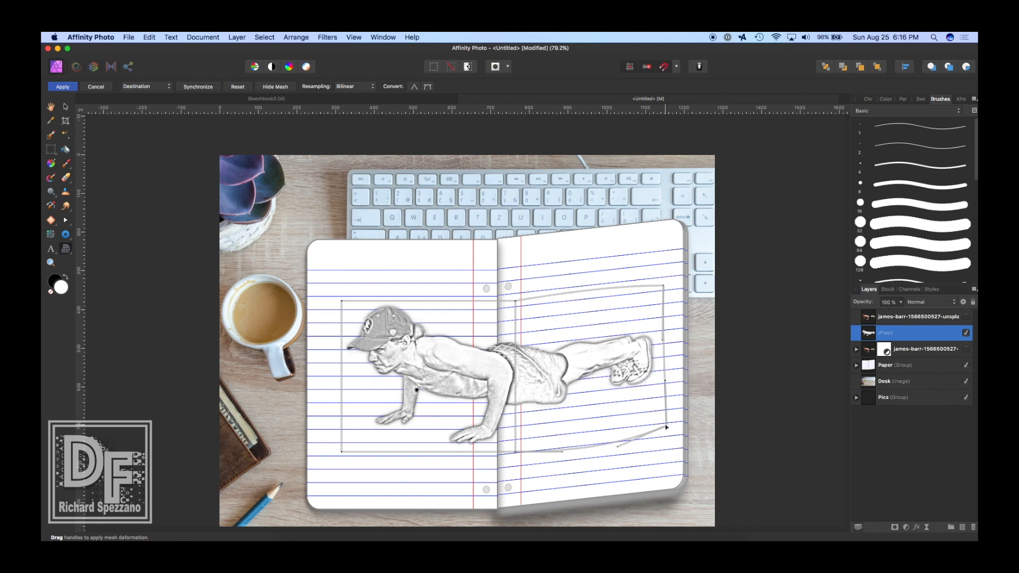
pyautogui.moveTo(666, 428); pyautogui.dragTo(673, 451)
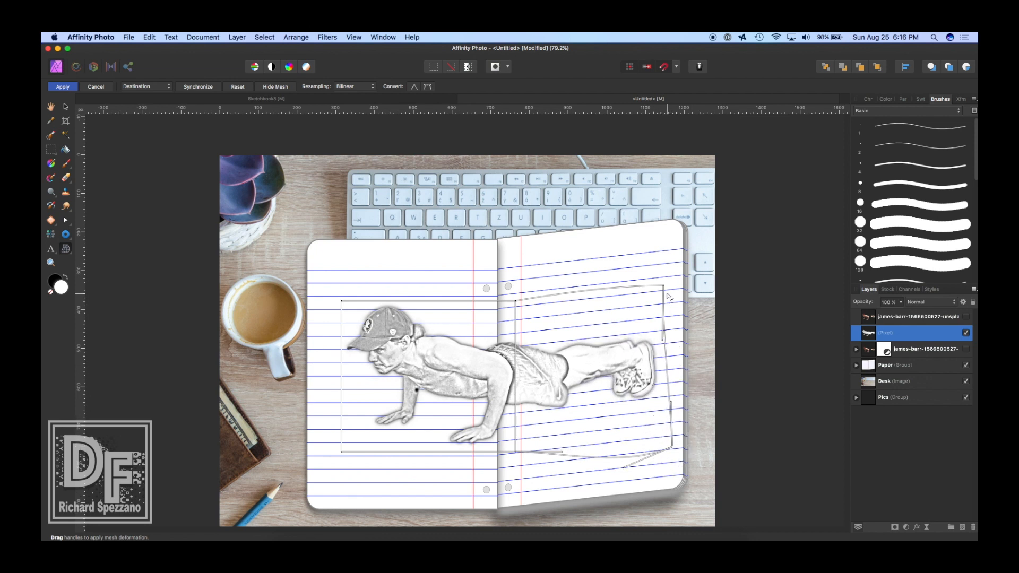
pyautogui.moveTo(662, 285); pyautogui.dragTo(661, 279)
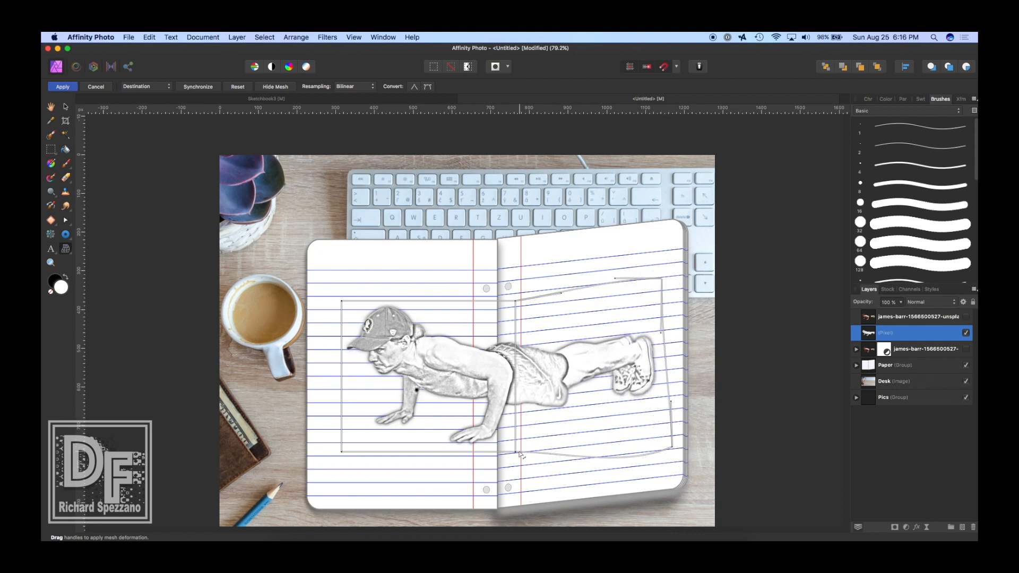
pyautogui.moveTo(553, 455)
pyautogui.mouseDown()
pyautogui.moveTo(557, 428)
pyautogui.moveTo(550, 439)
pyautogui.moveTo(562, 452)
pyautogui.mouseUp()
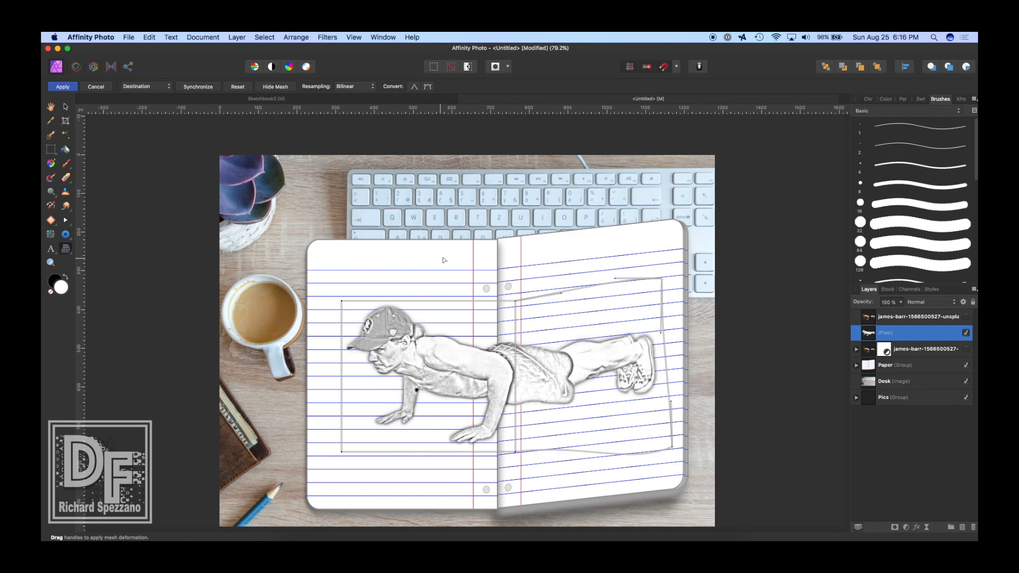
# Step: Arch the upper edge of the mesh's right half over the man's legs, flatten its lower edge and finish the warp
pyautogui.moveTo(664, 279); pyautogui.dragTo(658, 271)
pyautogui.moveTo(558, 292); pyautogui.dragTo(554, 272)
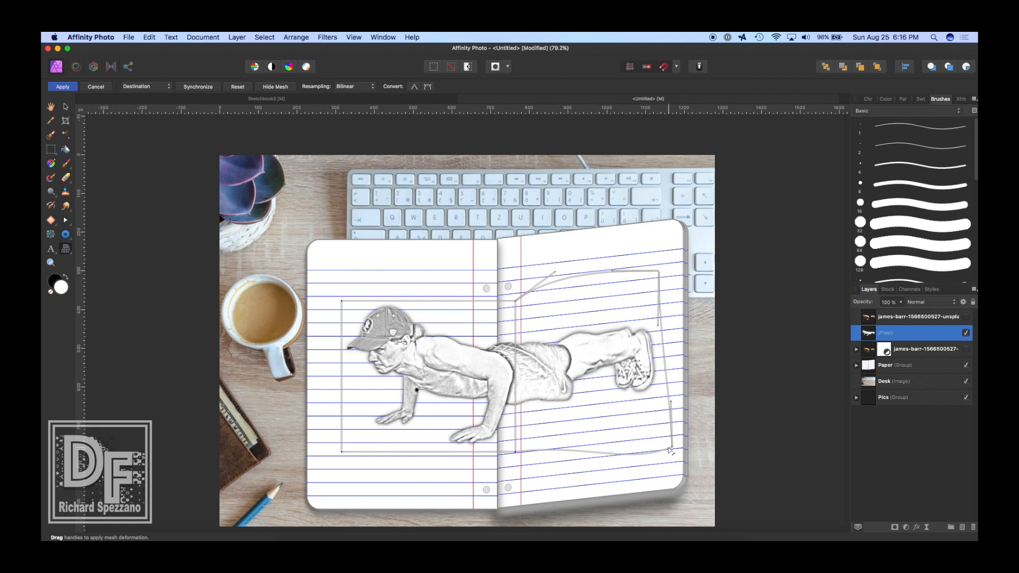
pyautogui.click(673, 449)
pyautogui.moveTo(631, 466); pyautogui.dragTo(630, 454)
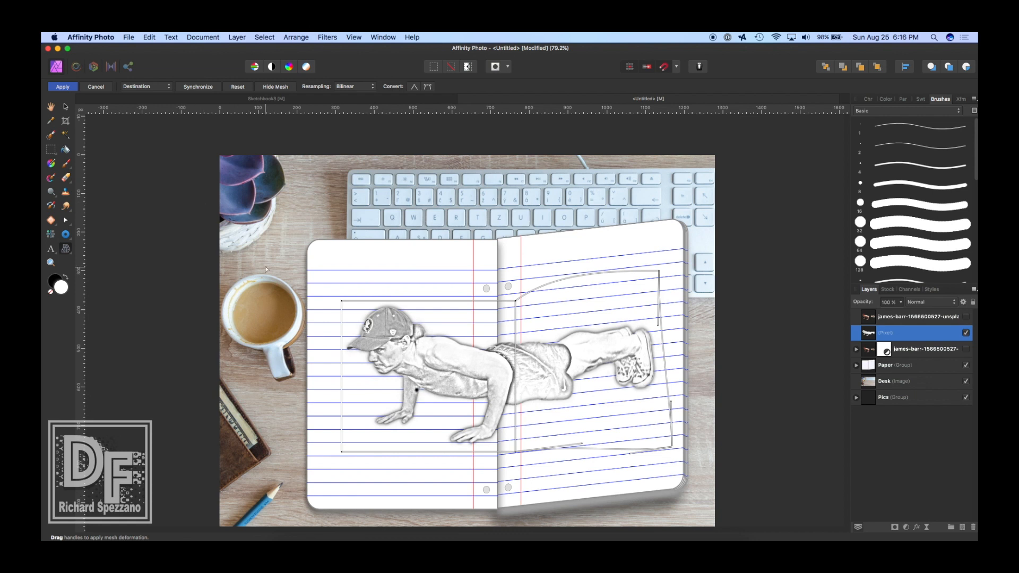
pyautogui.press('h')
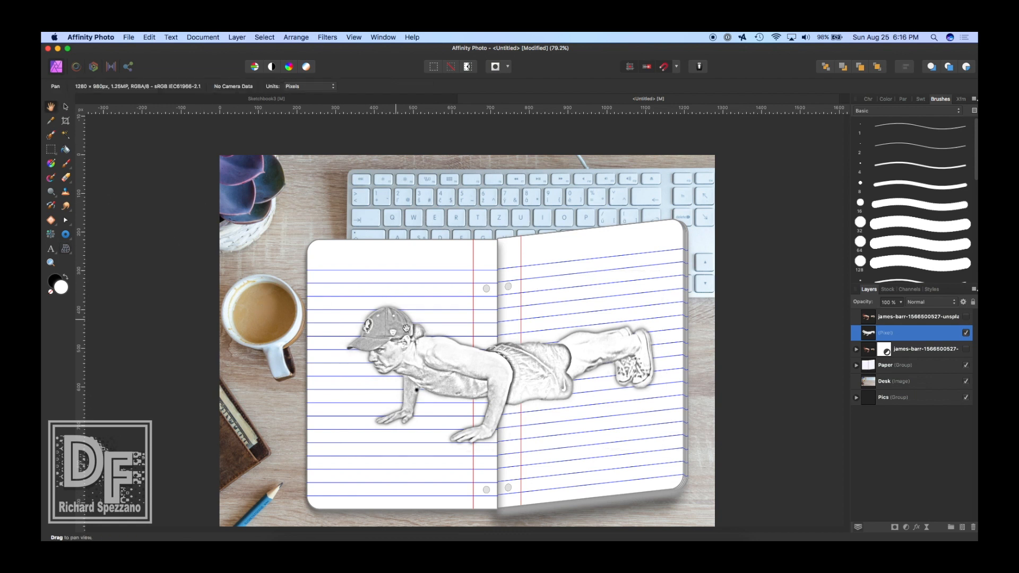
pyautogui.click(65, 106)
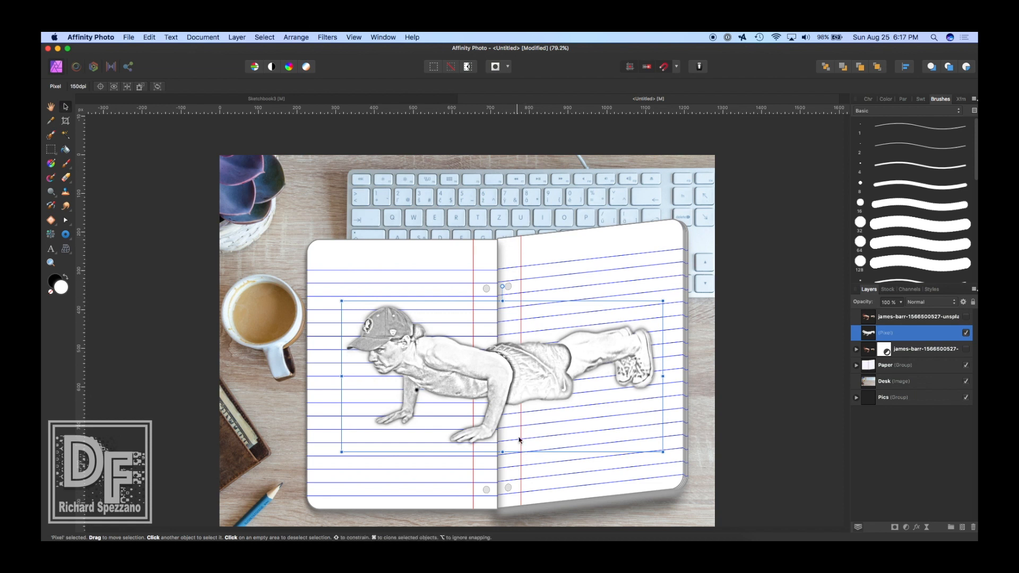
# Step: Outline the man's shorts and legs on the right page with a straight-edged freehand selection and mask the sketch layer to it
pyautogui.click(50, 151)
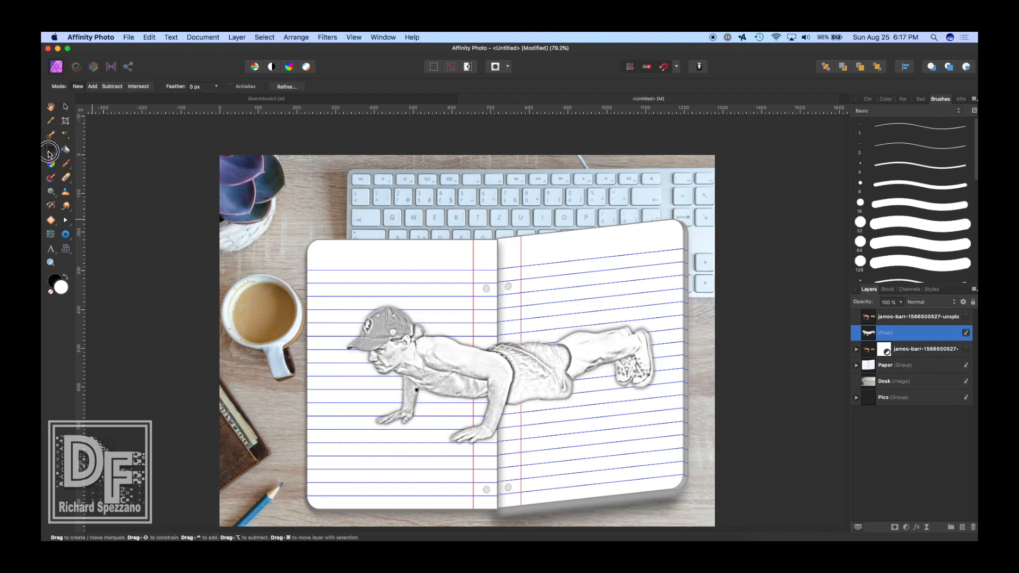
pyautogui.moveTo(49, 152); pyautogui.dragTo(75, 204)
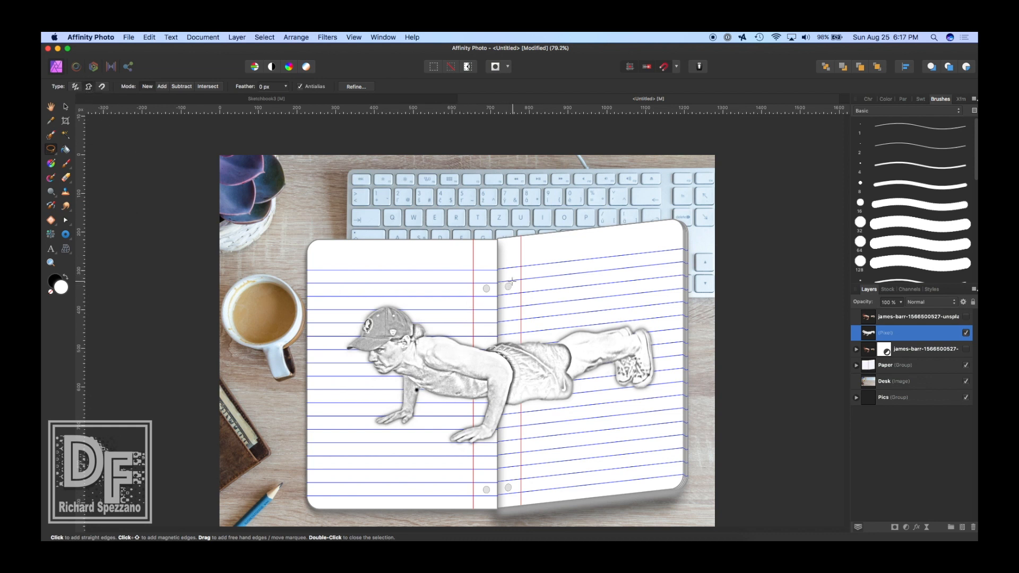
pyautogui.click(512, 308)
pyautogui.click(513, 425)
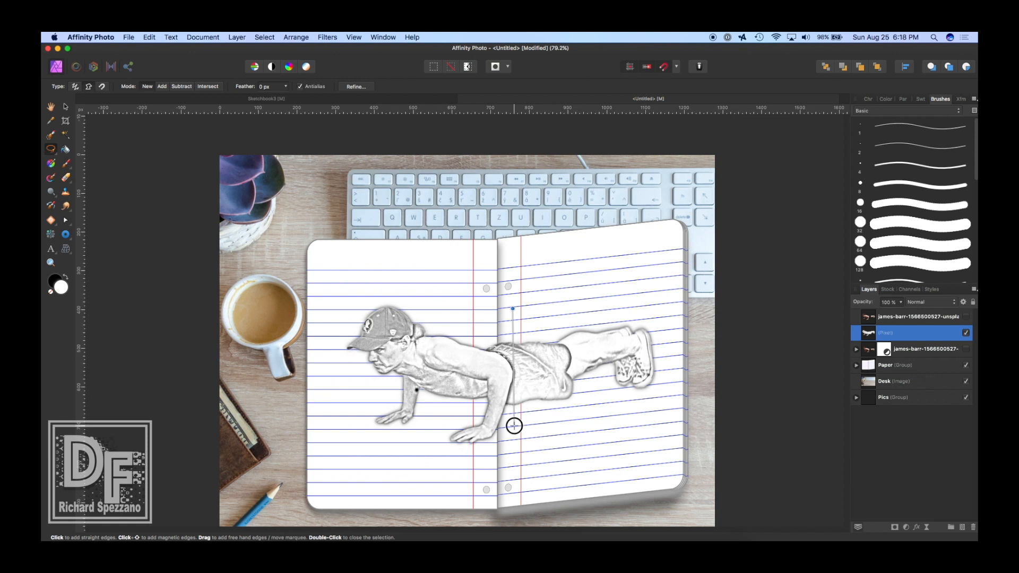
pyautogui.click(665, 393)
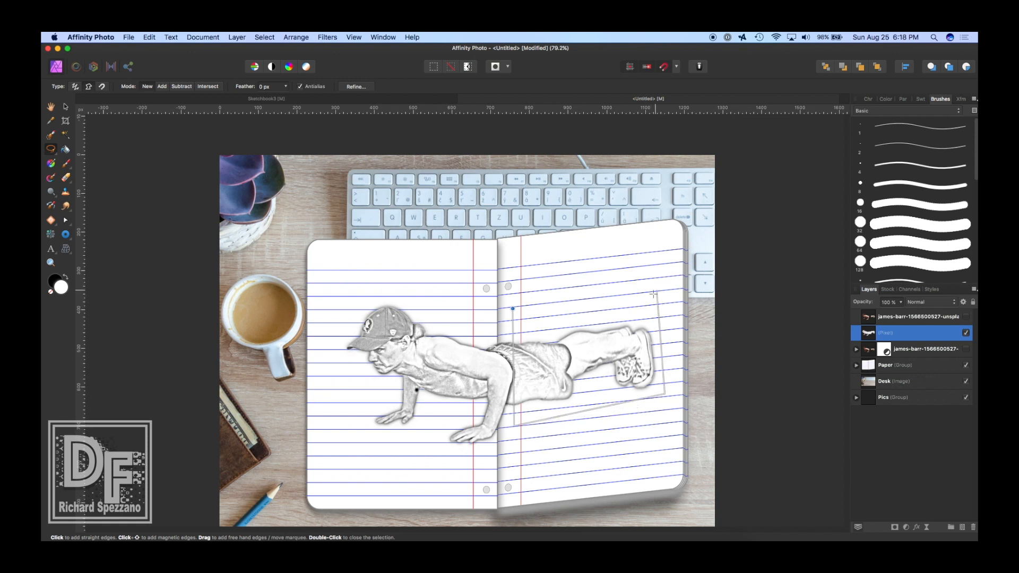
pyautogui.click(653, 298)
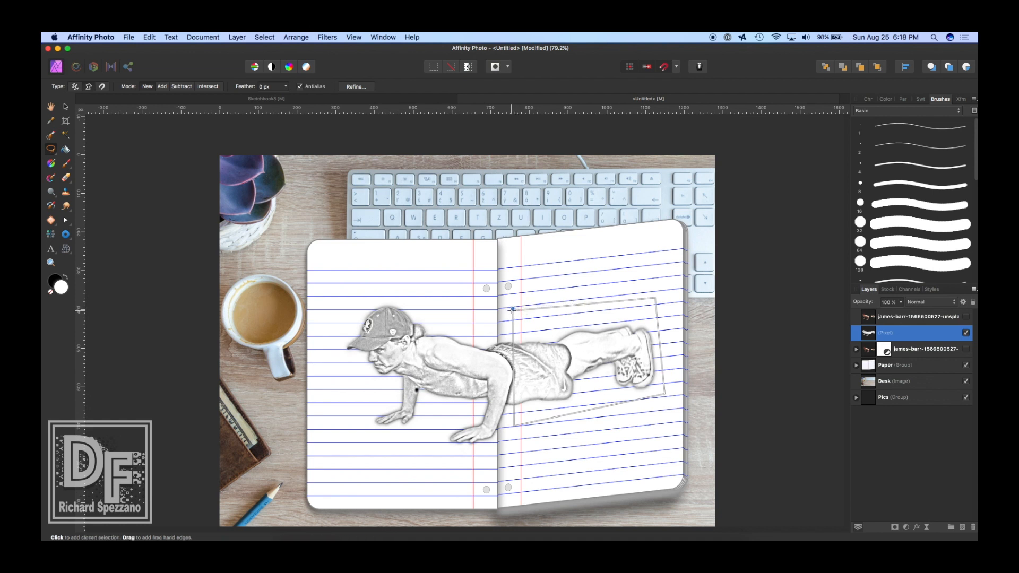
pyautogui.click(513, 307)
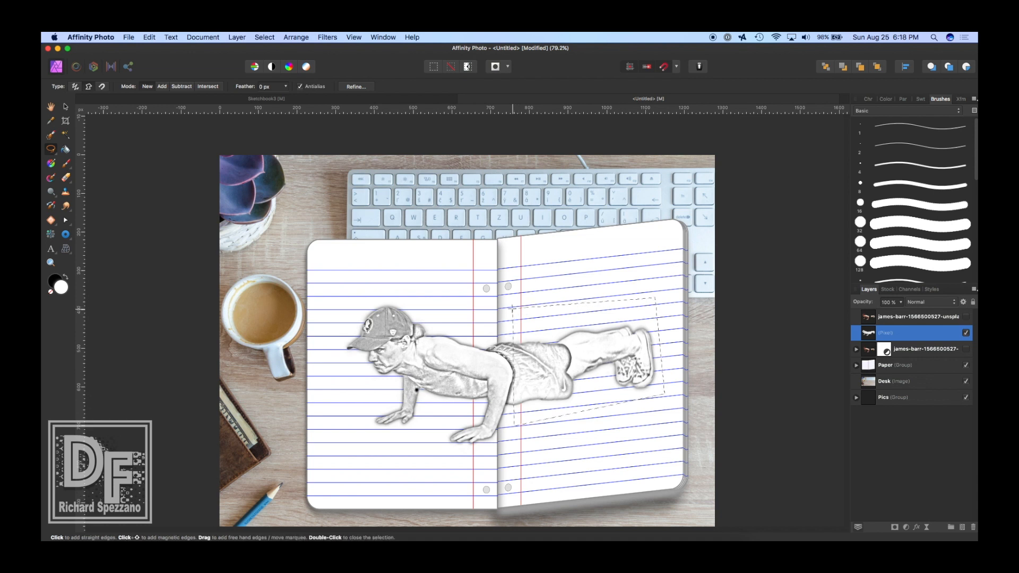
pyautogui.click(895, 528)
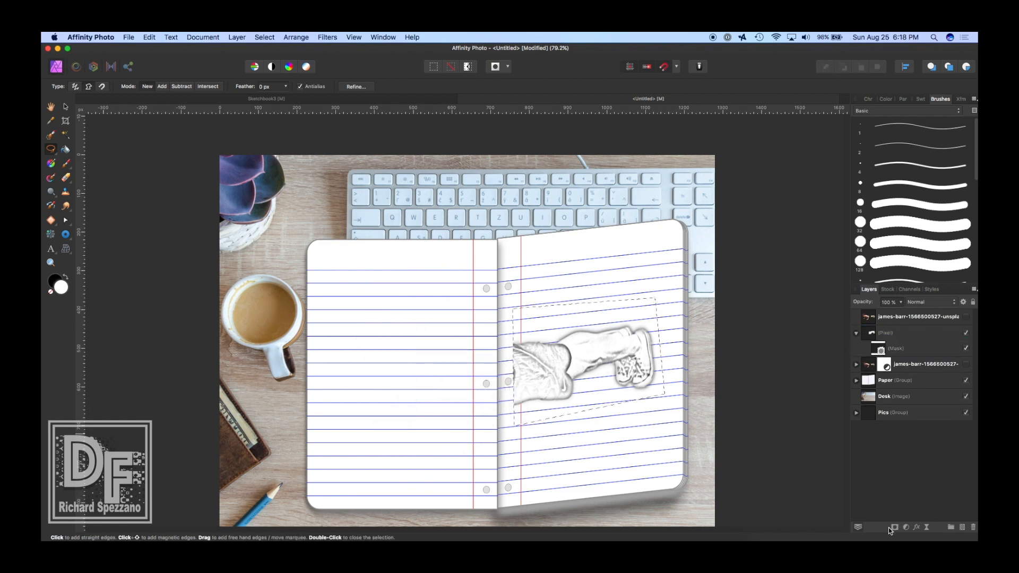
# Step: Deselect the marquee and set the masked sketch layer's blend mode to Multiply
pyautogui.press('super+d')
pyautogui.click(856, 334)
pyautogui.click(871, 333)
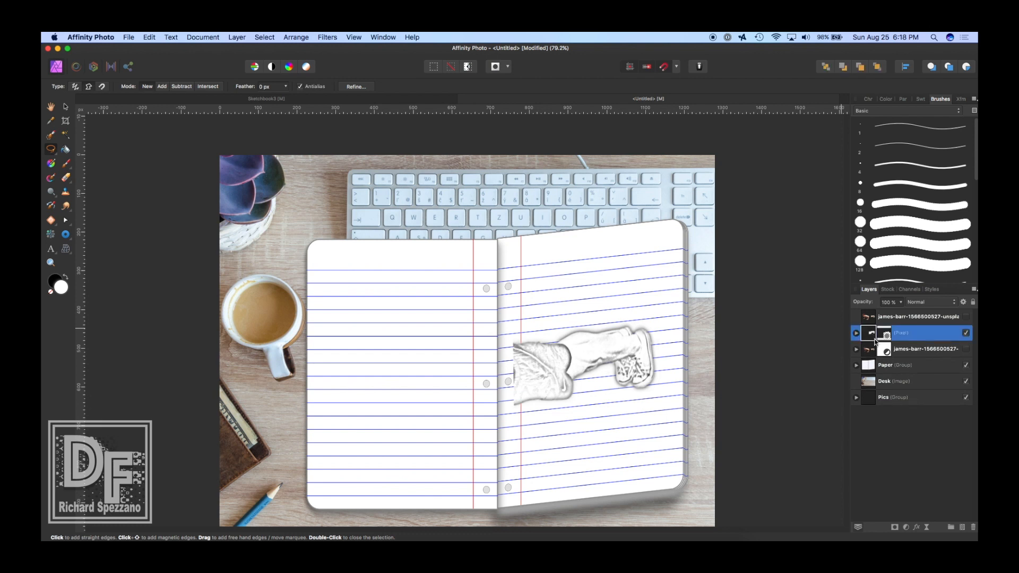
pyautogui.click(918, 302)
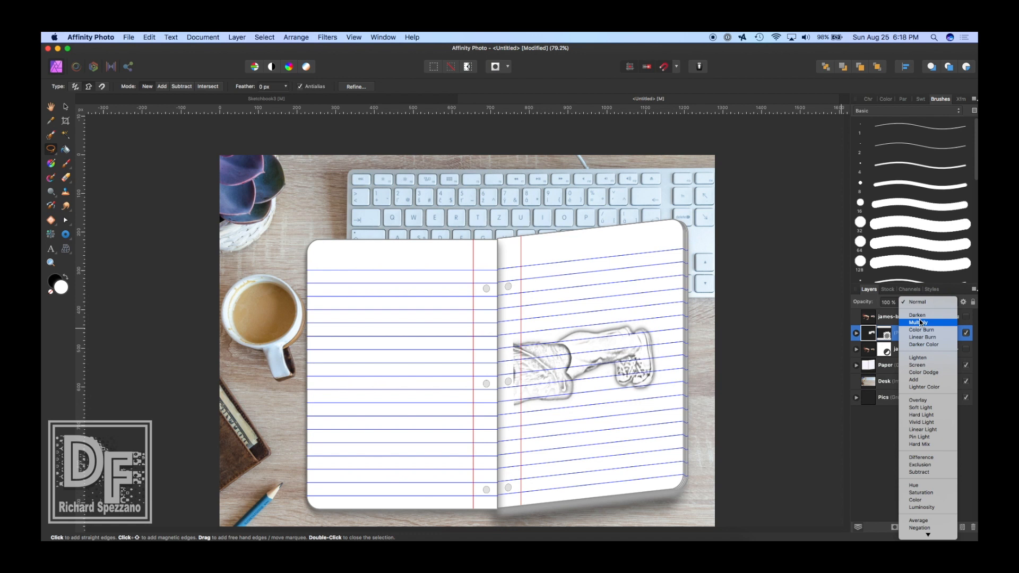
pyautogui.click(920, 322)
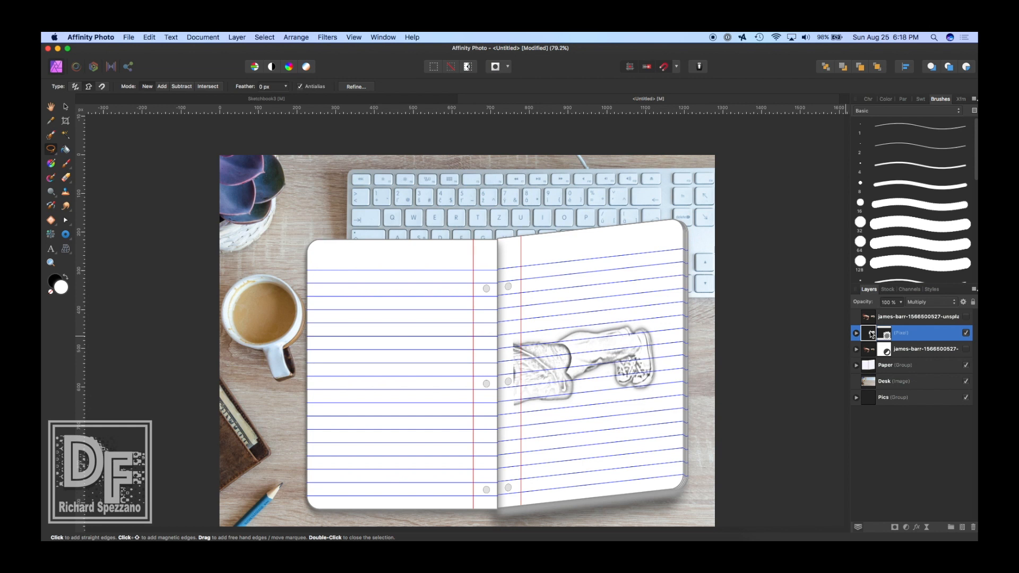
# Step: Duplicate the masked sketch layer, set the copy's blend mode to Normal and reduce its opacity to 62%
pyautogui.press('super+d')
pyautogui.press('super+j')
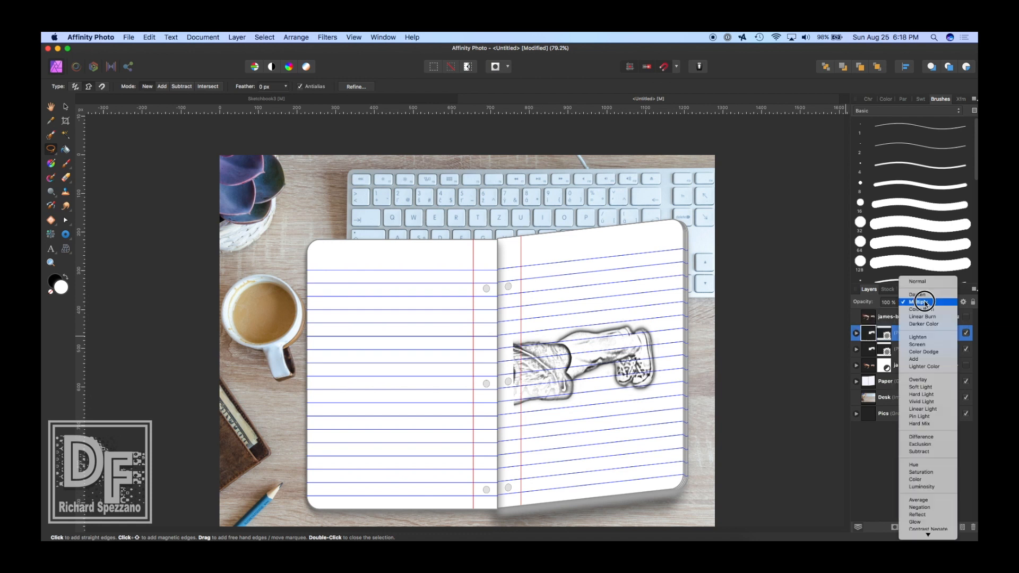
pyautogui.click(926, 302)
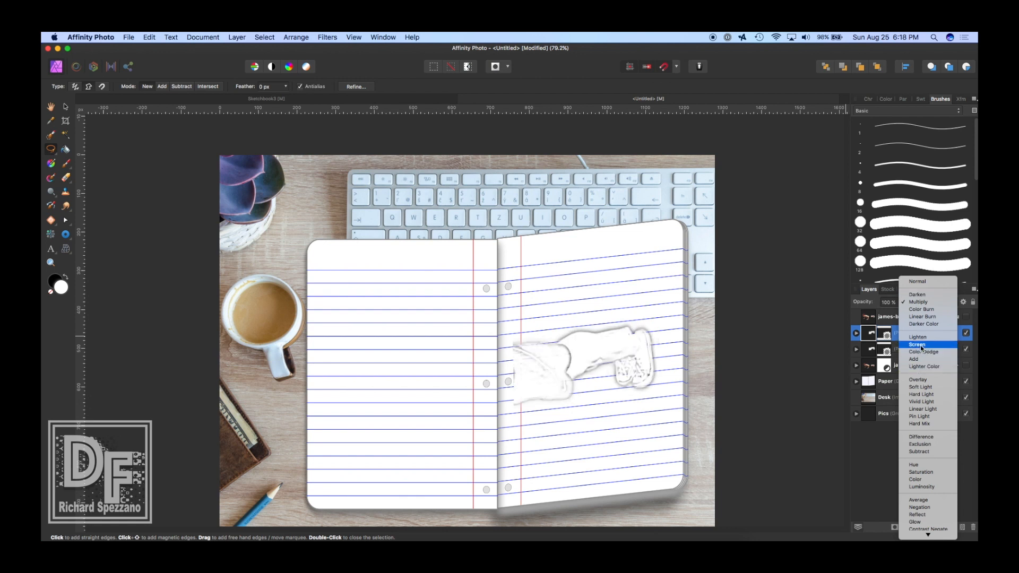
pyautogui.click(918, 282)
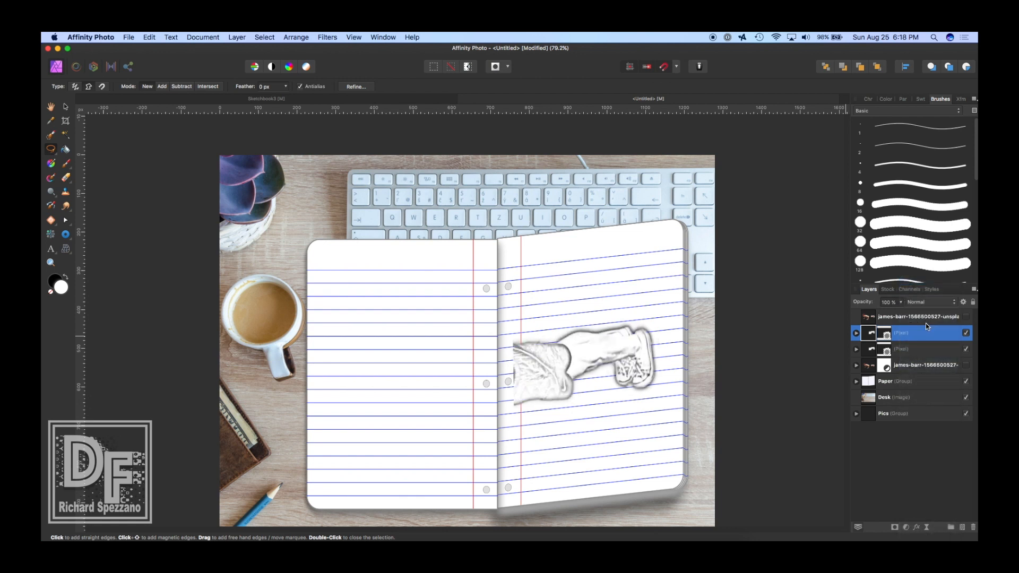
pyautogui.moveTo(869, 301); pyautogui.dragTo(851, 305)
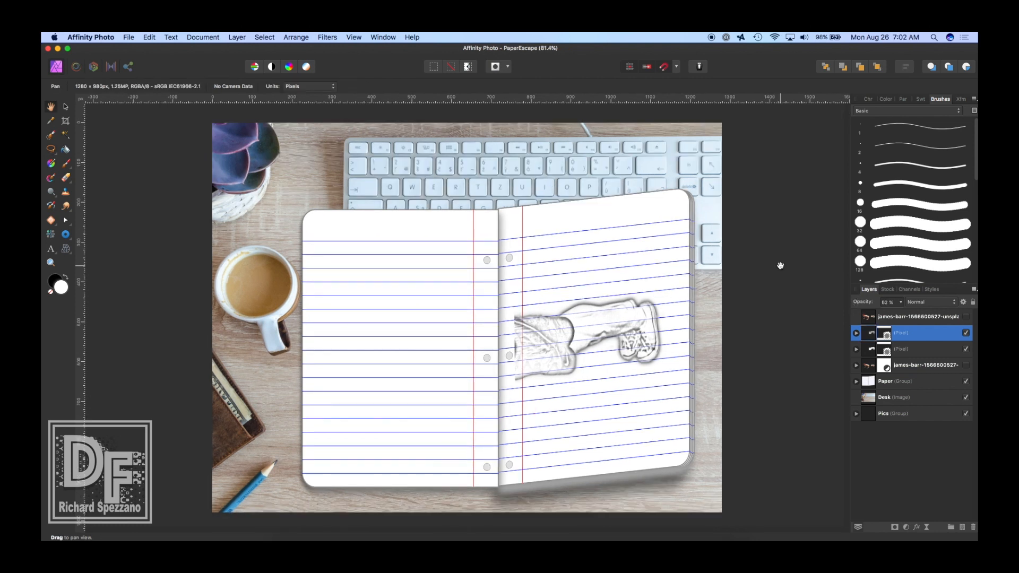
# Step: Show the topmost colour photo layer of the man and make it the active layer
pyautogui.click(966, 318)
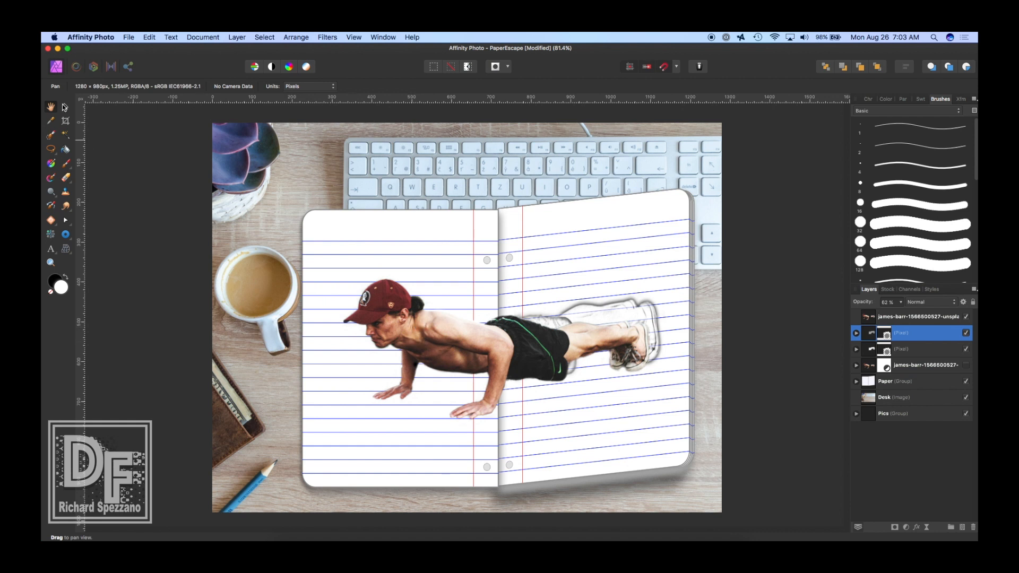
pyautogui.click(64, 106)
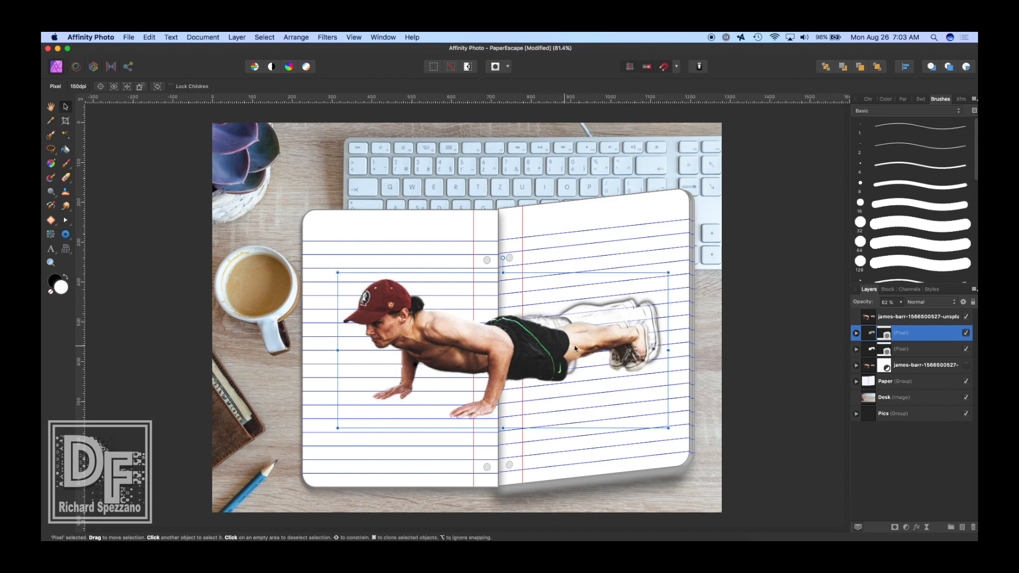
pyautogui.click(867, 319)
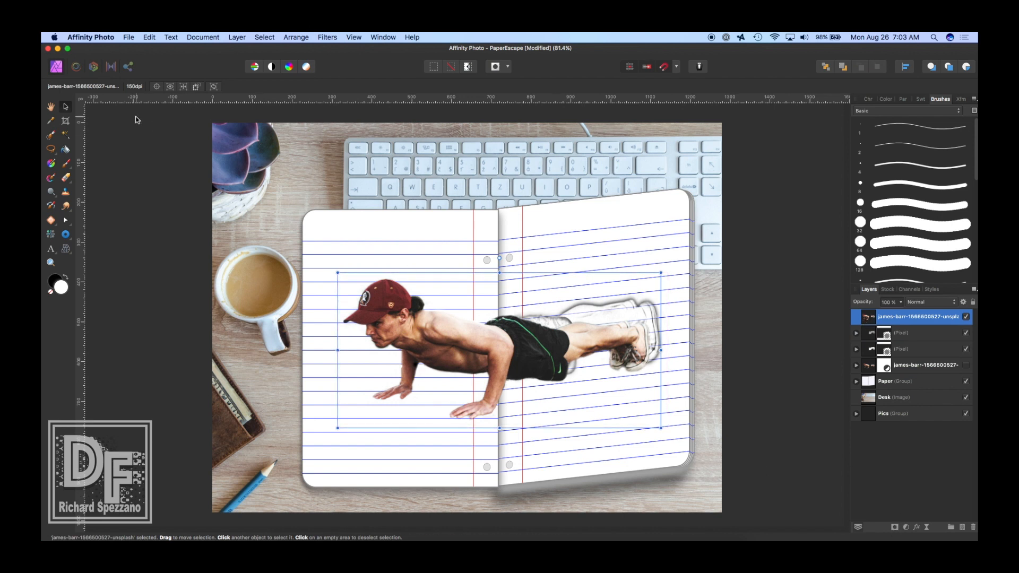
# Step: Outline the man's head, arms and torso up to the start of the shorts with a straight-edged freehand selection and mask the photo layer to it
pyautogui.click(51, 149)
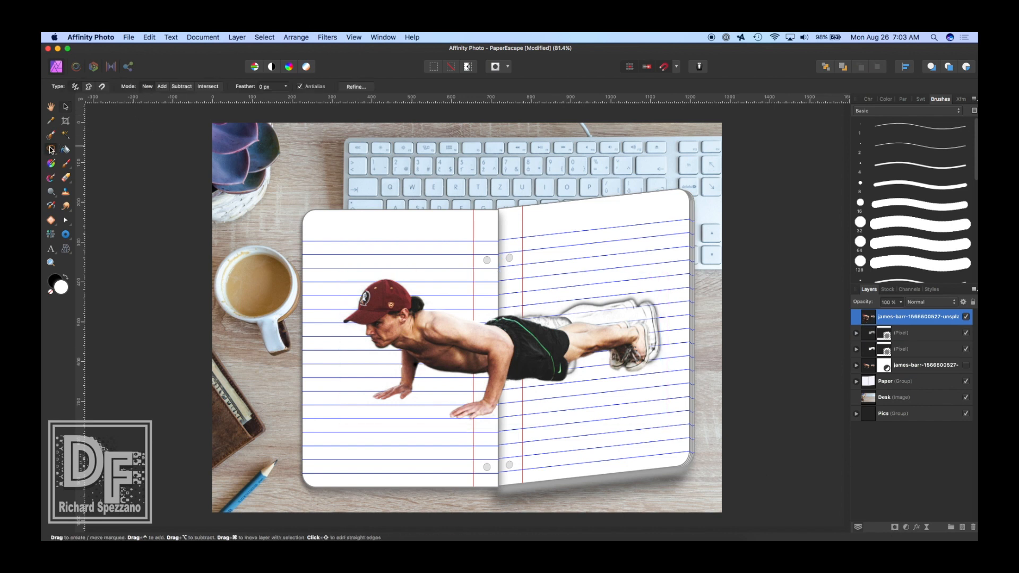
pyautogui.click(88, 87)
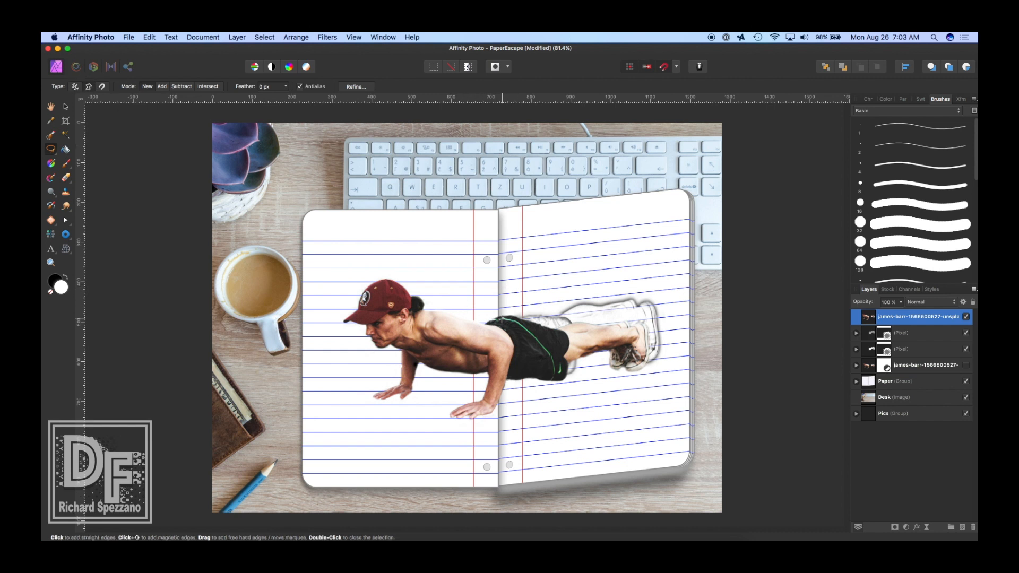
pyautogui.click(514, 306)
pyautogui.click(515, 424)
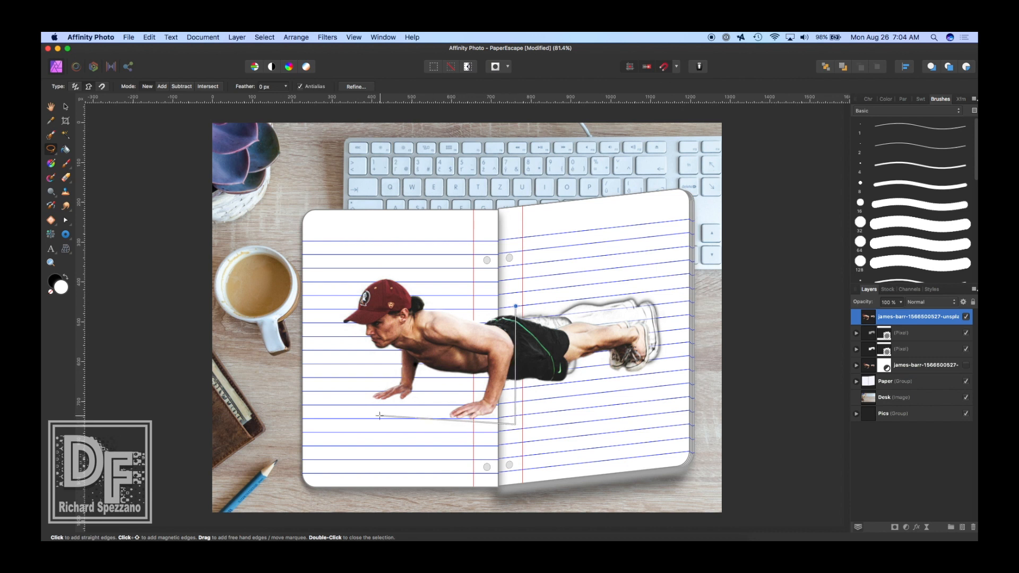
pyautogui.click(361, 418)
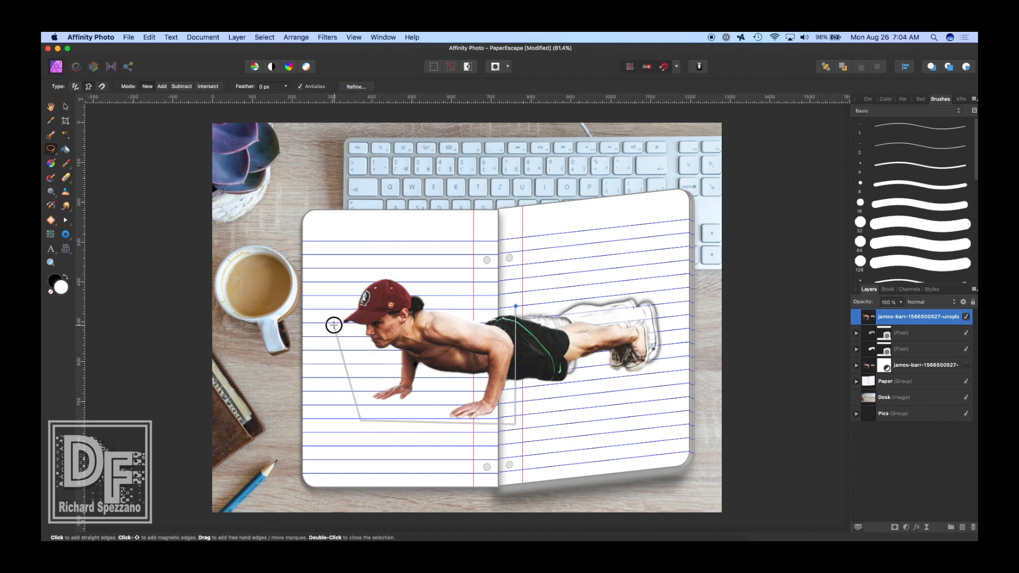
pyautogui.click(334, 323)
pyautogui.click(364, 272)
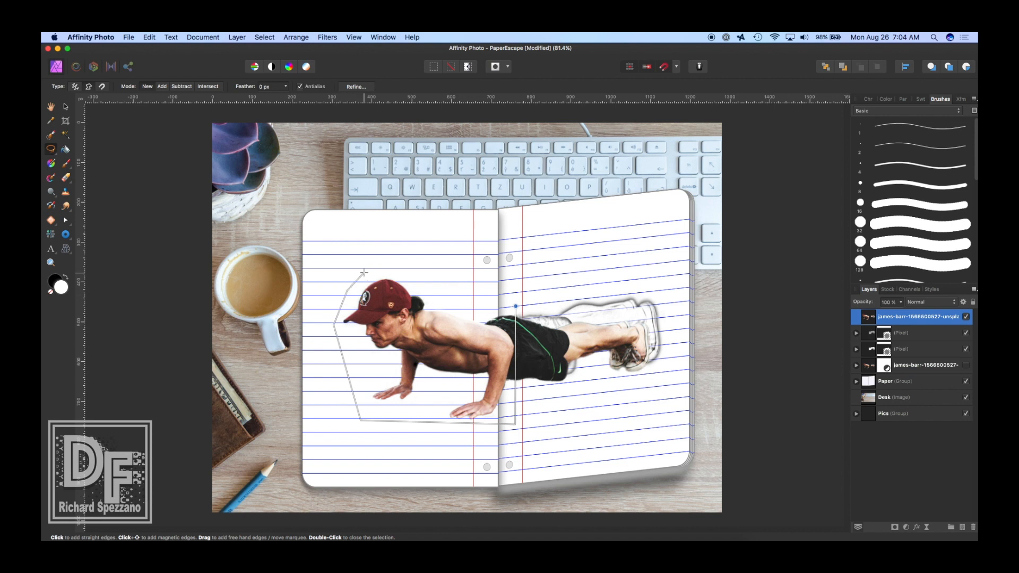
pyautogui.click(406, 275)
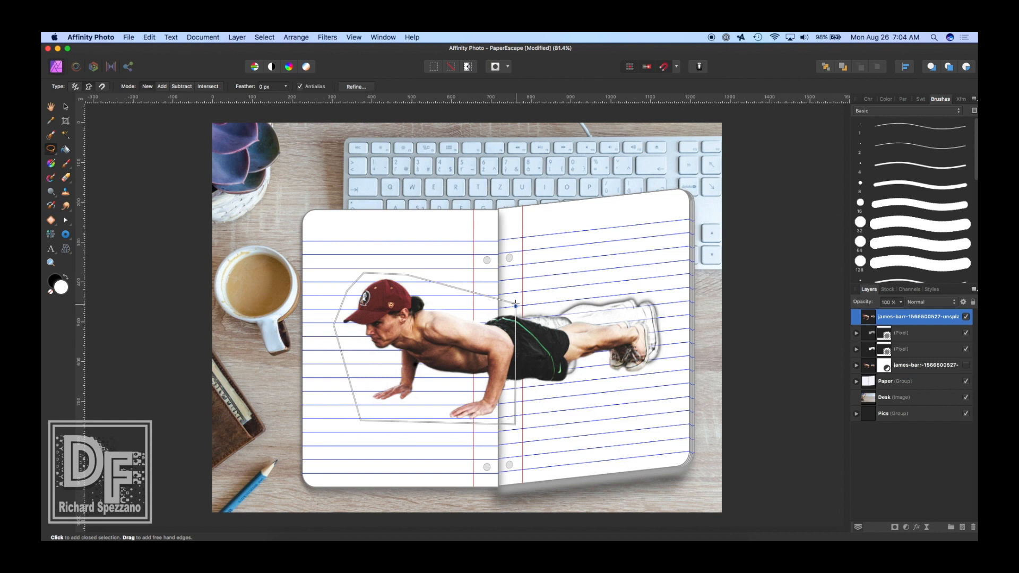
pyautogui.click(515, 306)
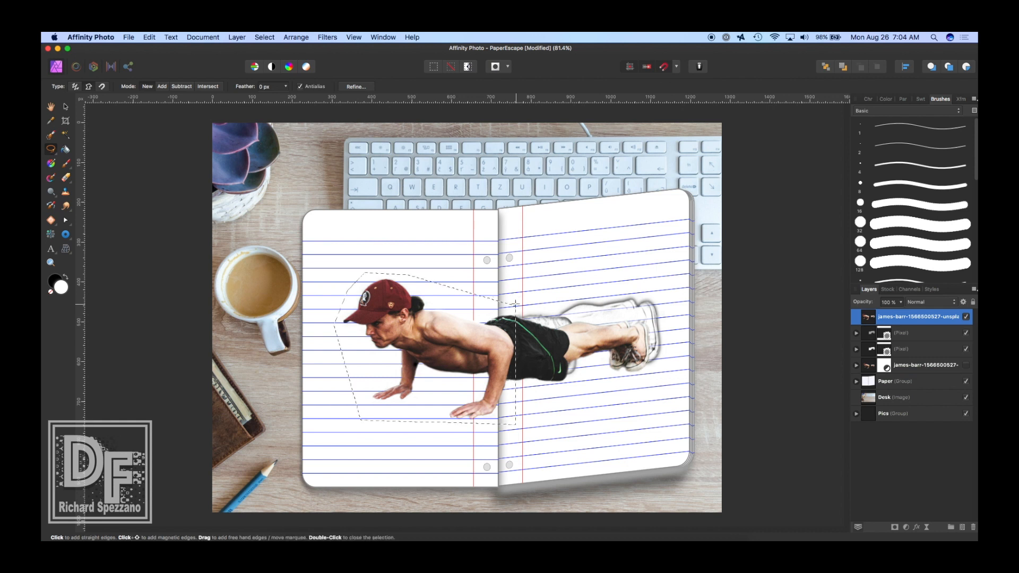
pyautogui.click(894, 528)
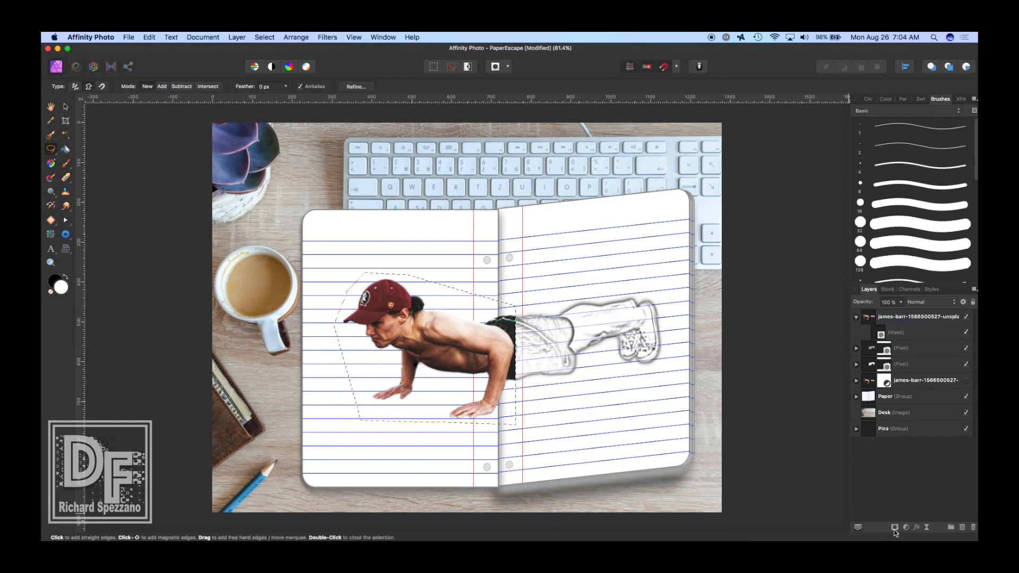
# Step: Paint white on the photo's mask along the shorts' cut edge with a soft brush enlarged to 120.7 px, blending the photo into the sketch
pyautogui.click(65, 108)
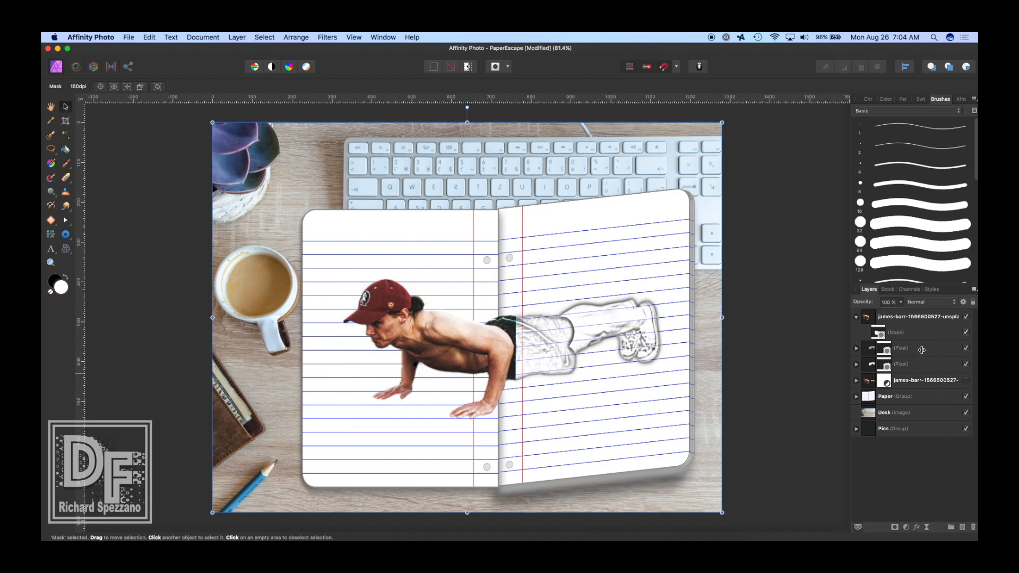
pyautogui.click(887, 336)
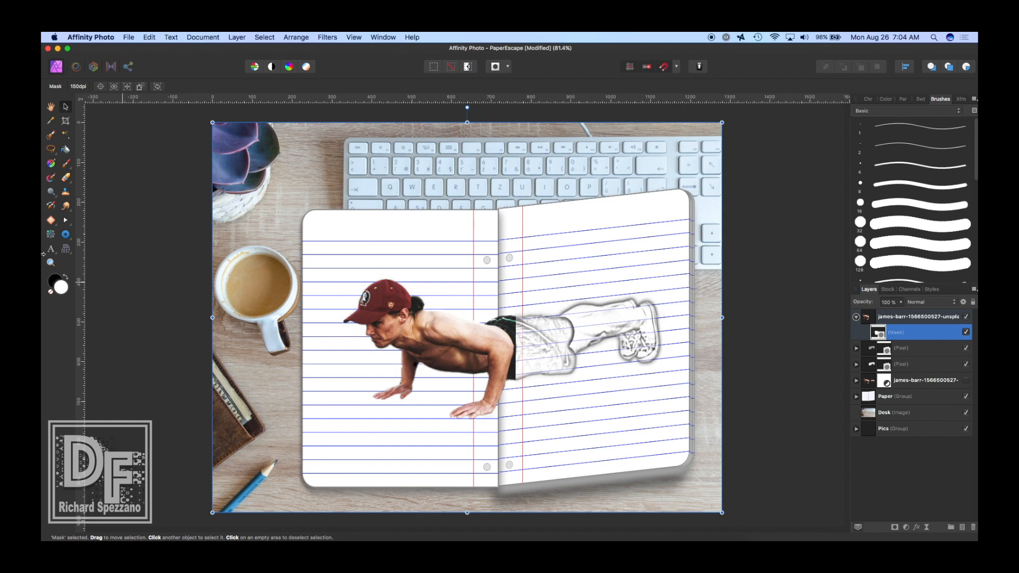
pyautogui.click(66, 166)
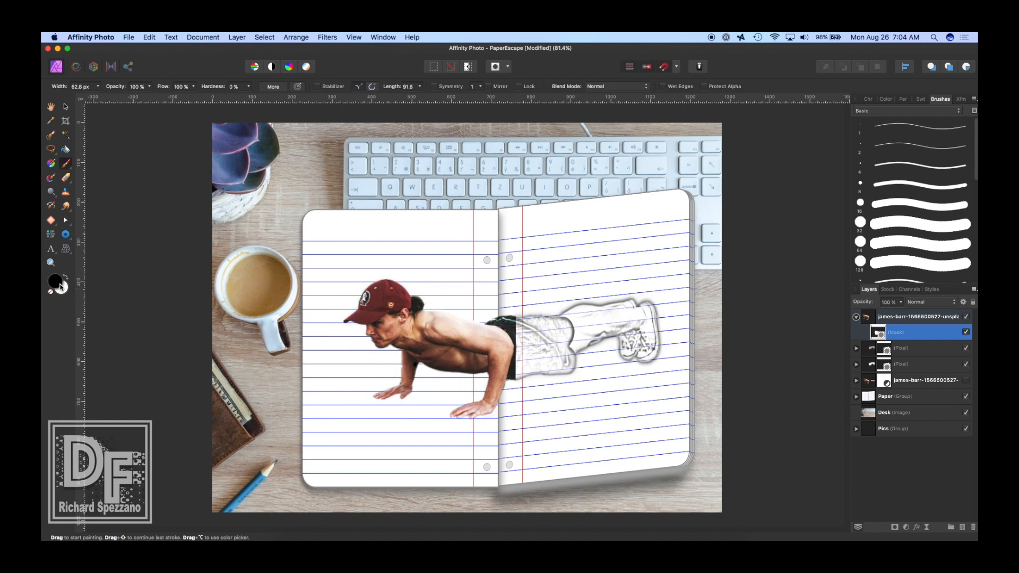
pyautogui.click(59, 290)
pyautogui.moveTo(517, 346)
pyautogui.mouseDown()
pyautogui.moveTo(507, 387)
pyautogui.moveTo(516, 369)
pyautogui.mouseUp()
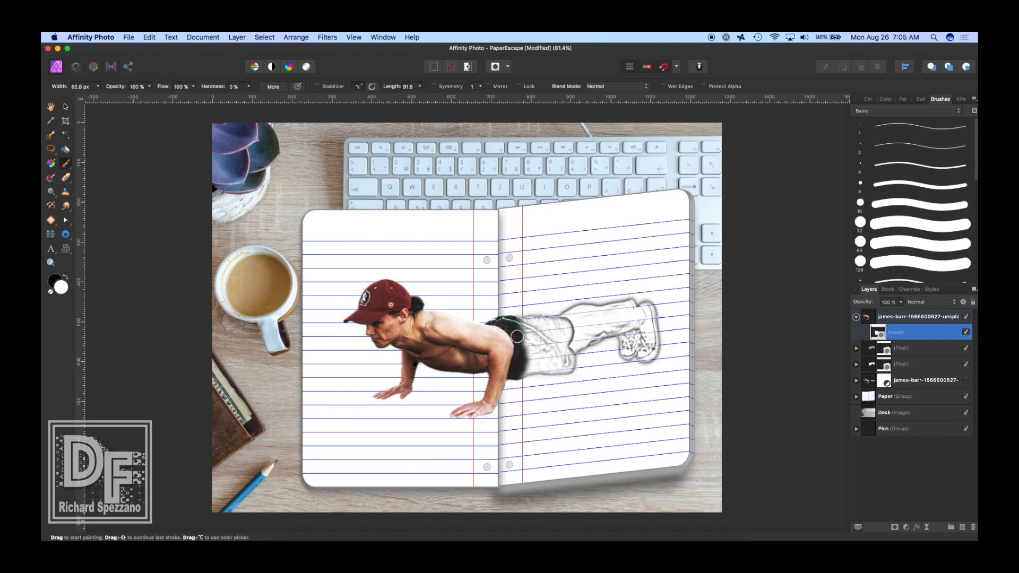
pyautogui.press(']')
pyautogui.press(']')
pyautogui.press(']')
pyautogui.press(']')
pyautogui.moveTo(518, 329)
pyautogui.mouseDown()
pyautogui.moveTo(524, 358)
pyautogui.moveTo(520, 344)
pyautogui.moveTo(510, 349)
pyautogui.moveTo(521, 405)
pyautogui.moveTo(524, 353)
pyautogui.moveTo(524, 391)
pyautogui.moveTo(509, 373)
pyautogui.moveTo(527, 351)
pyautogui.moveTo(496, 451)
pyautogui.moveTo(509, 319)
pyautogui.moveTo(522, 324)
pyautogui.moveTo(512, 347)
pyautogui.moveTo(527, 368)
pyautogui.mouseUp()
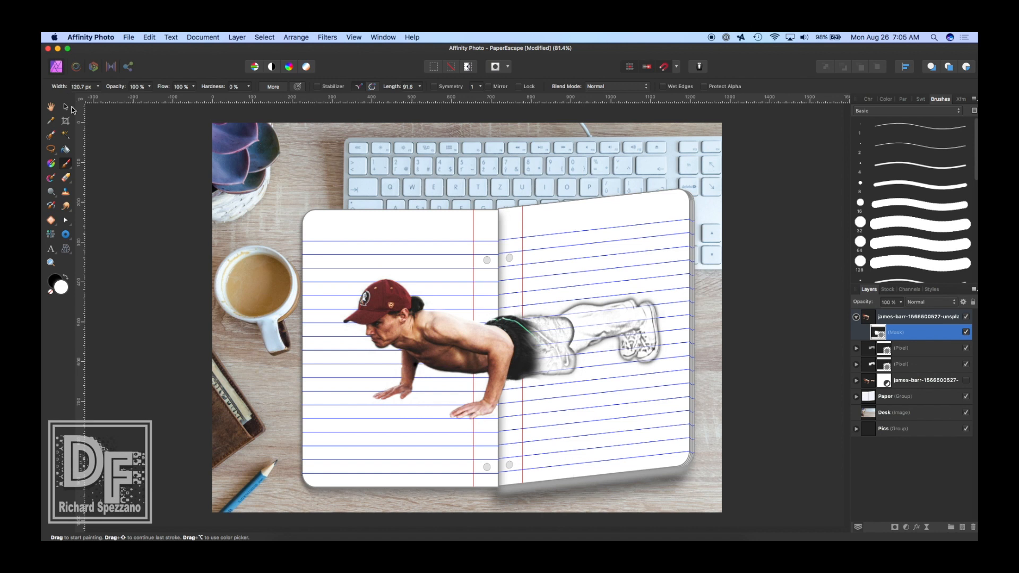
pyautogui.click(65, 107)
pyautogui.click(50, 107)
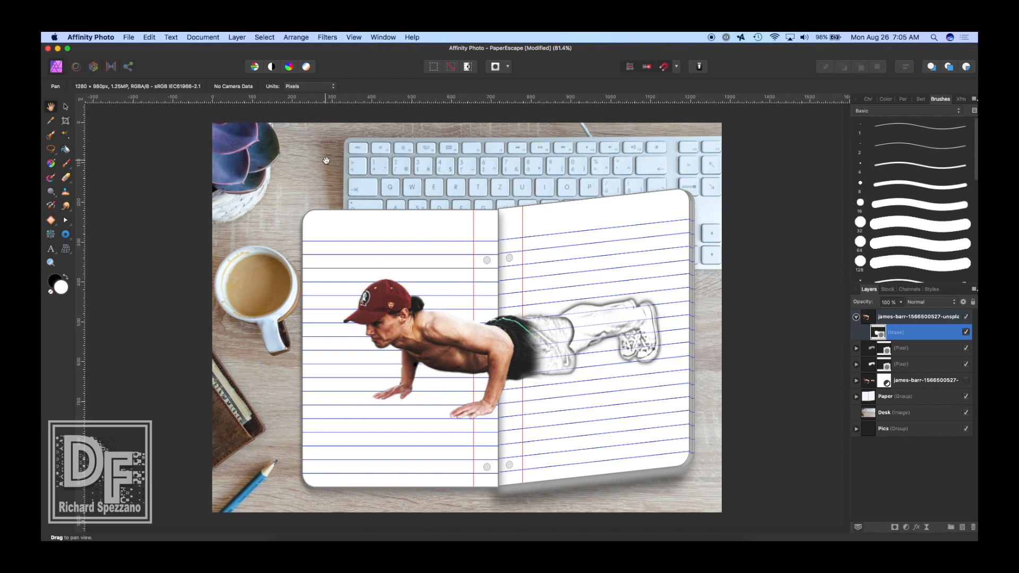
# Step: Rasterize and trim the masked colour photo layer
pyautogui.click(868, 317)
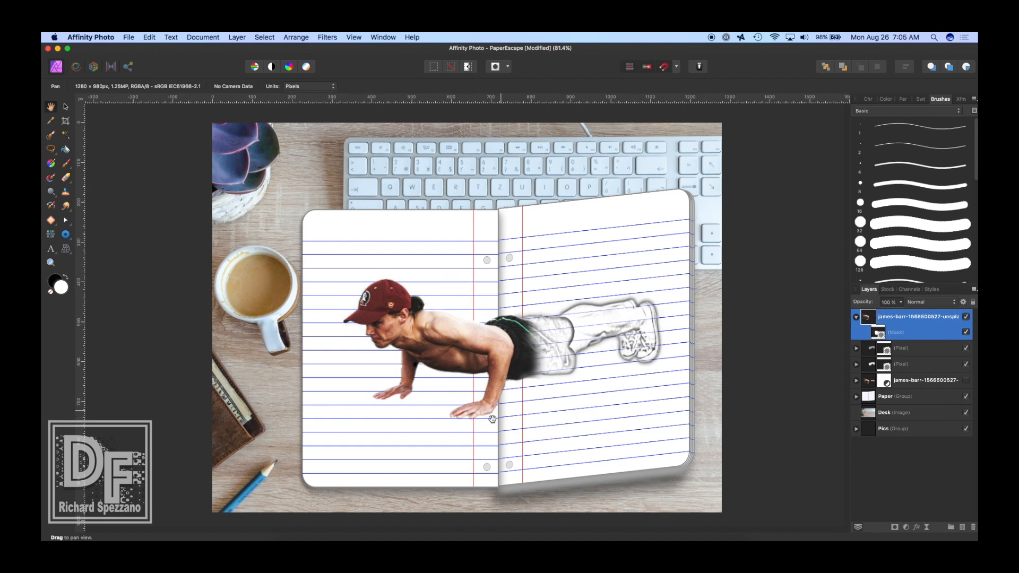
pyautogui.rightClick(902, 317)
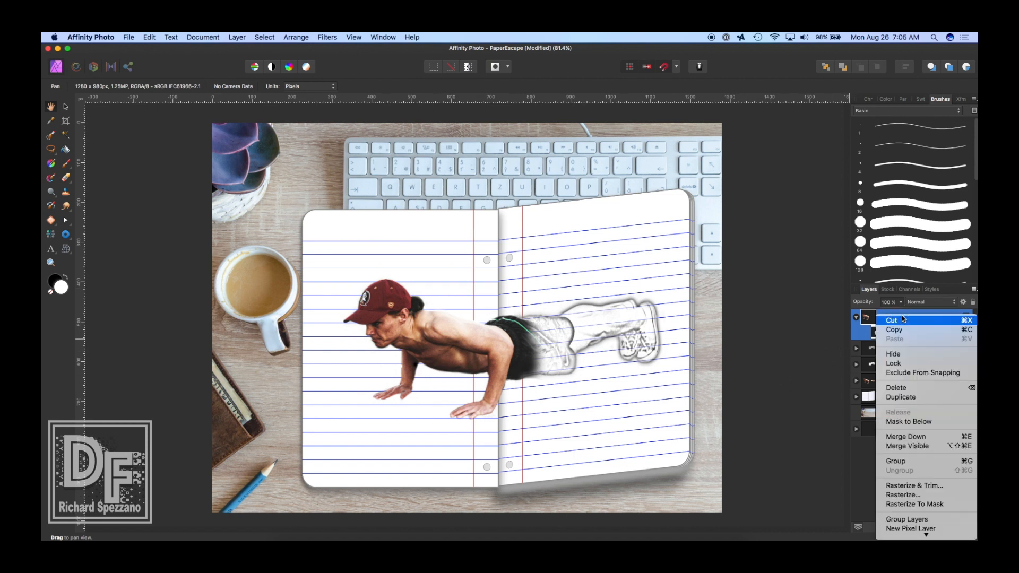
pyautogui.click(898, 485)
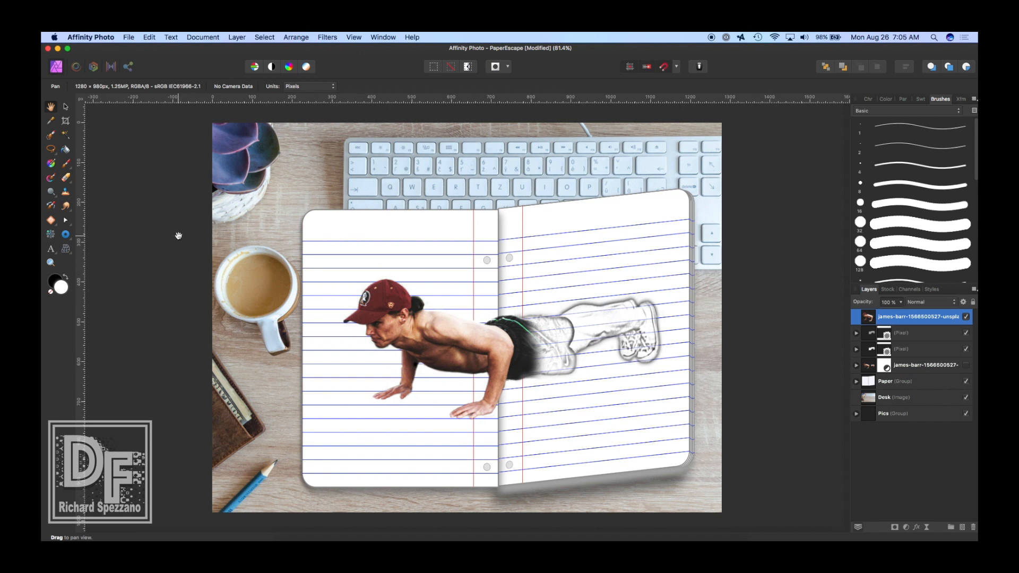
# Step: Start a mesh warp on the colour photo, adding a vertical division through the shorts, raising the lower left corner and adjusting the lower edge's curve
pyautogui.click(66, 107)
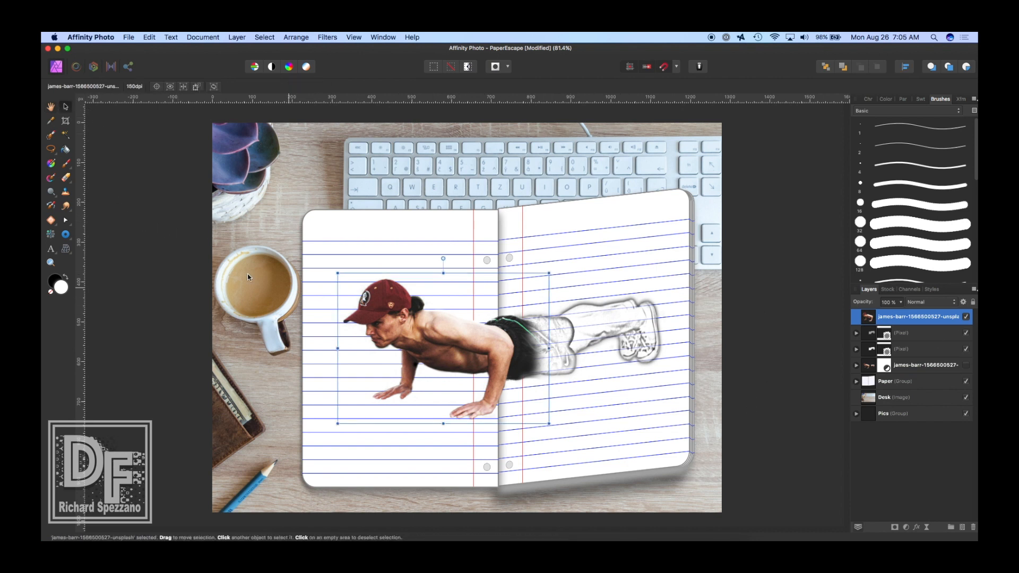
pyautogui.click(66, 249)
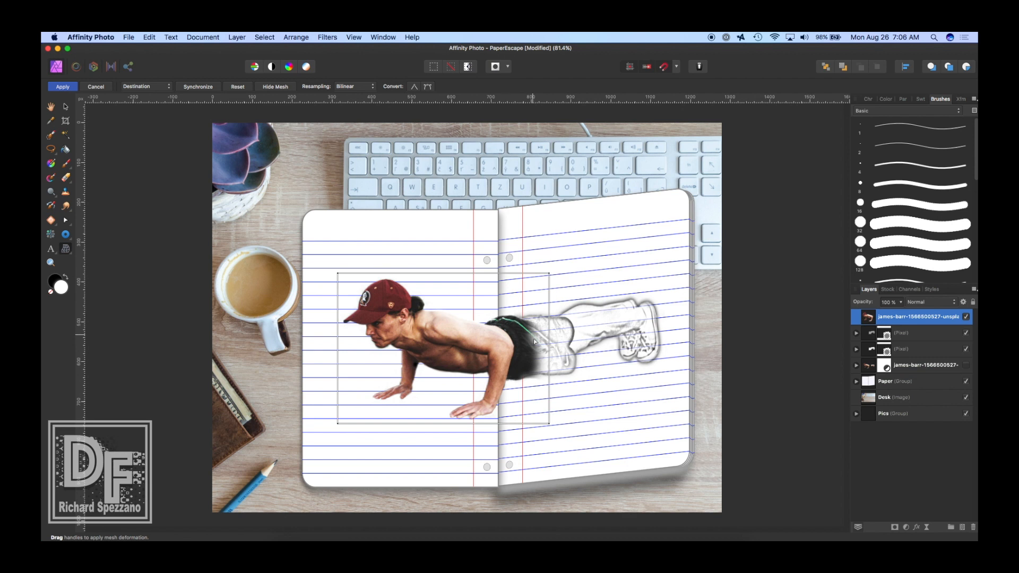
pyautogui.doubleClick(515, 274)
pyautogui.moveTo(338, 423); pyautogui.dragTo(346, 388)
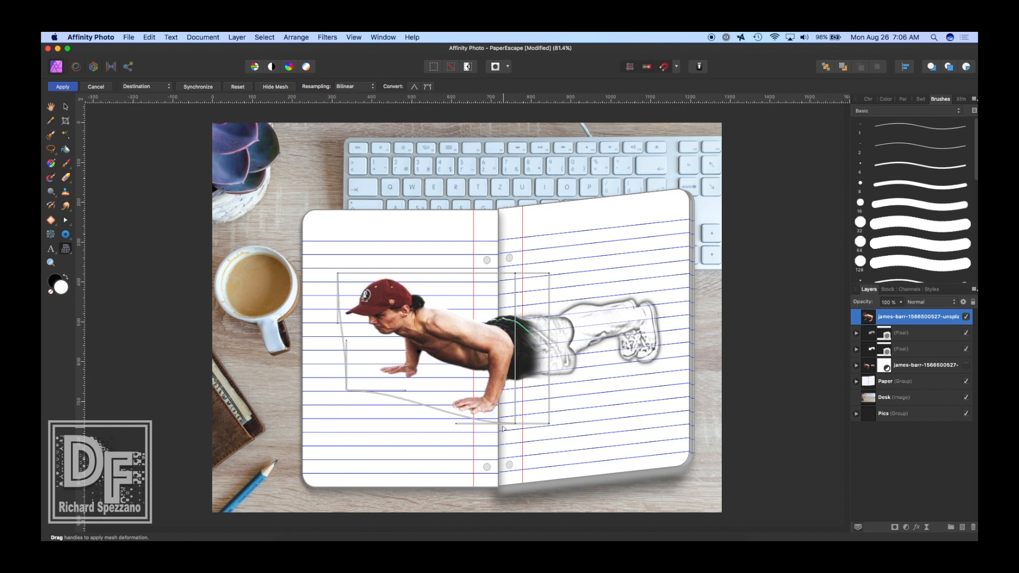
pyautogui.moveTo(456, 425); pyautogui.dragTo(405, 423)
# Step: Raise the mesh's upper left corner inward above the cap and curve the adjoining top and left edges to lift the man's head
pyautogui.moveTo(338, 273); pyautogui.dragTo(352, 242)
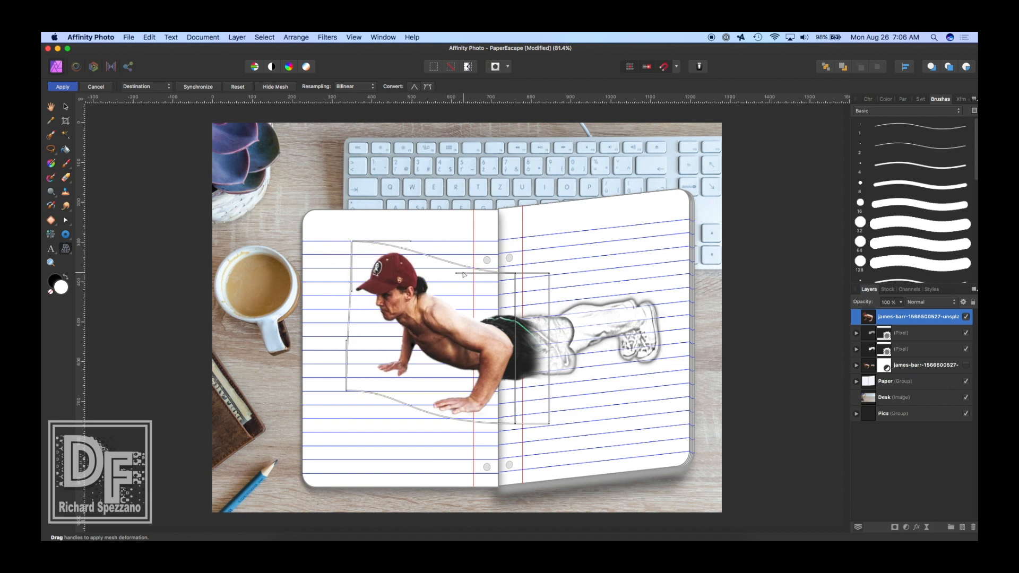
pyautogui.moveTo(458, 276)
pyautogui.mouseDown()
pyautogui.moveTo(465, 249)
pyautogui.moveTo(463, 259)
pyautogui.mouseUp()
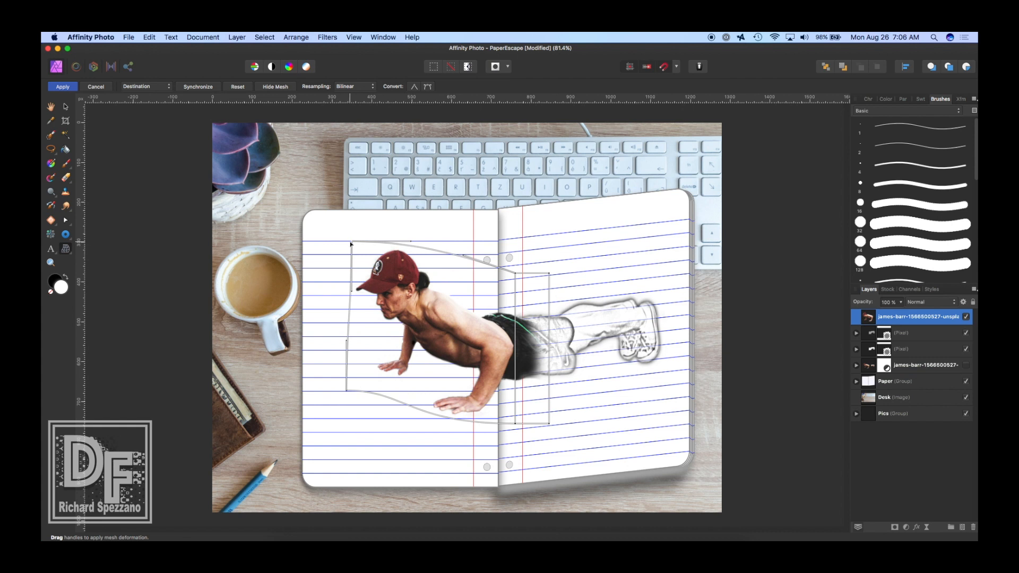
pyautogui.moveTo(351, 244); pyautogui.dragTo(366, 230)
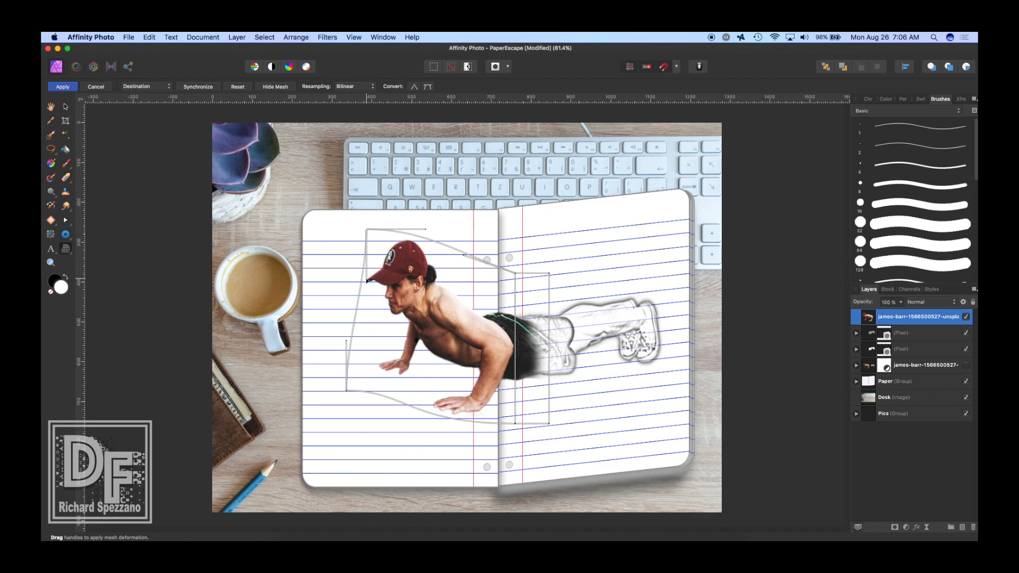
pyautogui.moveTo(367, 280); pyautogui.dragTo(349, 276)
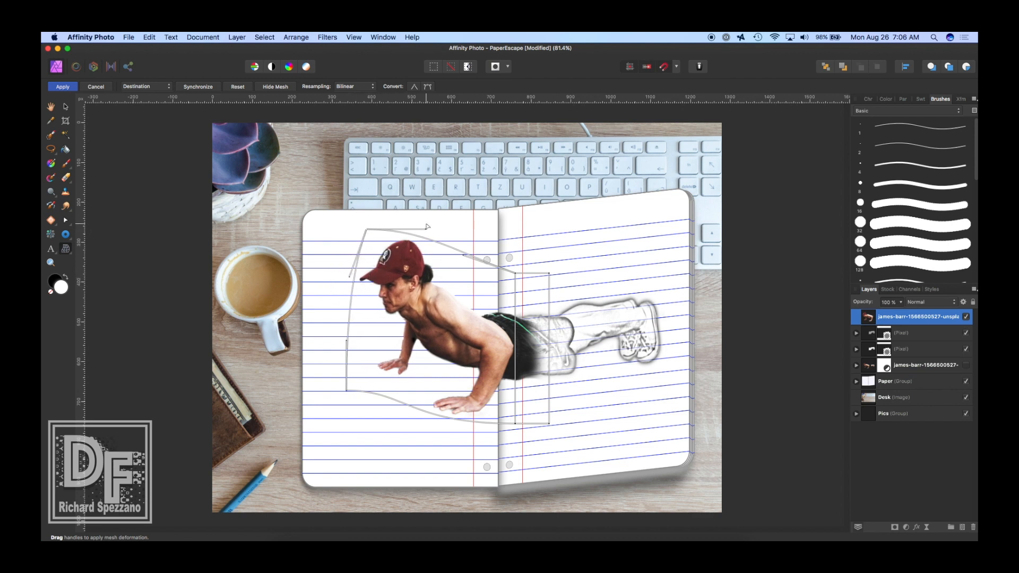
pyautogui.moveTo(426, 232); pyautogui.dragTo(470, 246)
# Step: Raise the mesh's lower left corner slightly and bend the lower edge outward to the left beneath the man's hands
pyautogui.moveTo(348, 394); pyautogui.dragTo(343, 371)
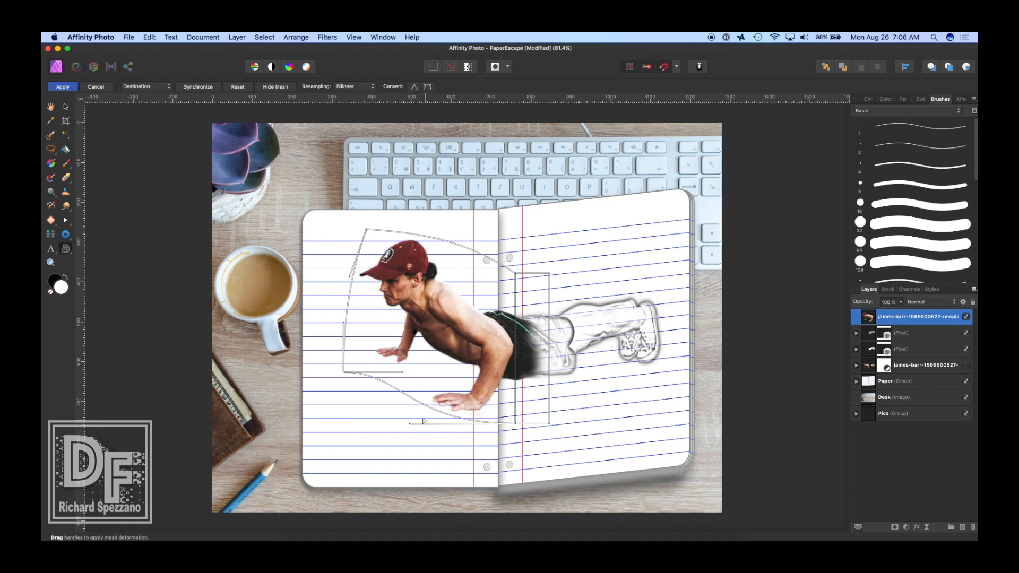
pyautogui.moveTo(410, 425); pyautogui.dragTo(358, 439)
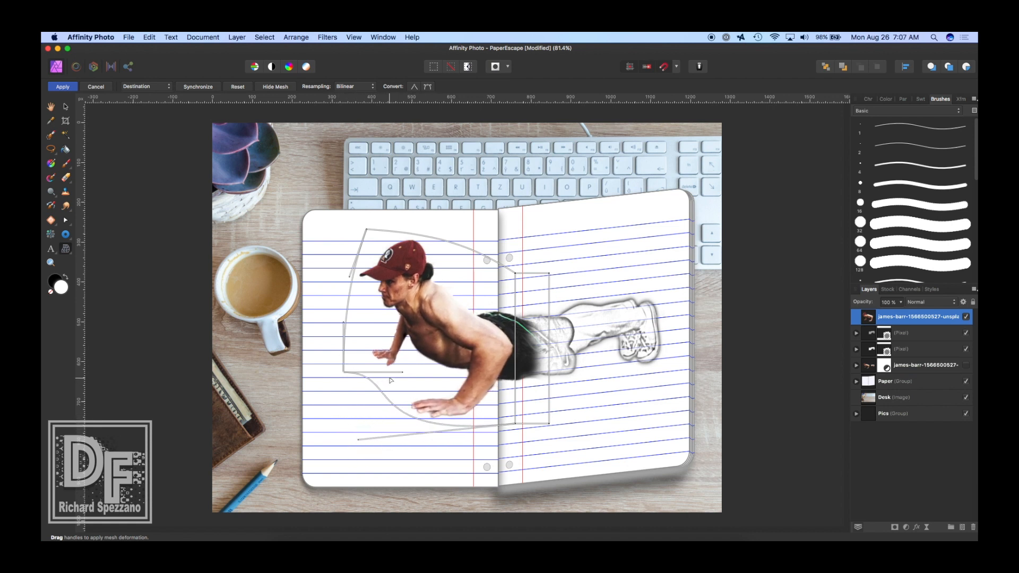
pyautogui.moveTo(402, 374); pyautogui.dragTo(388, 381)
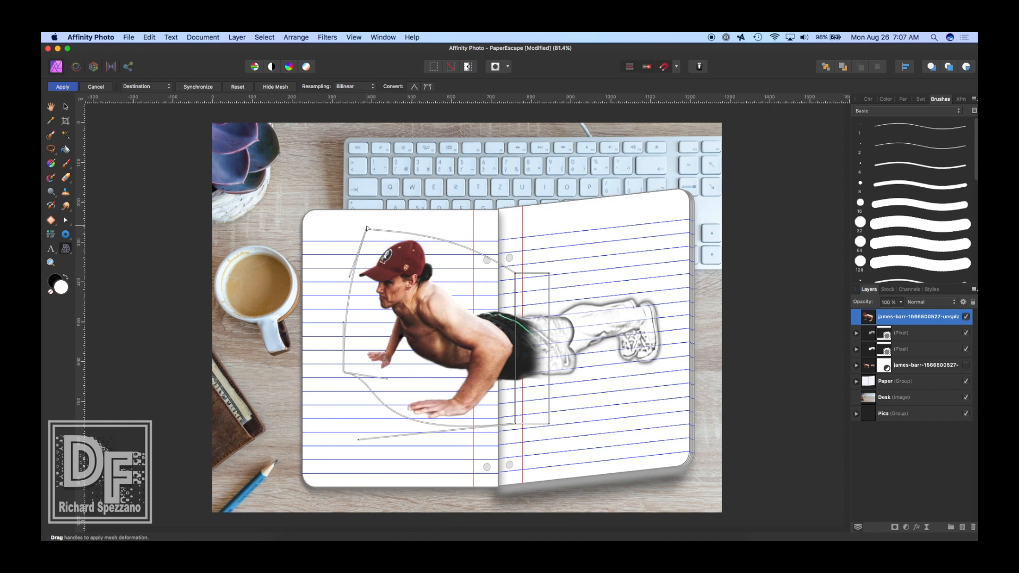
# Step: Fine-tune the mesh's upper left corner, straighten its left edge and smooth the top edge's curve over the head and back
pyautogui.moveTo(367, 229); pyautogui.dragTo(368, 235)
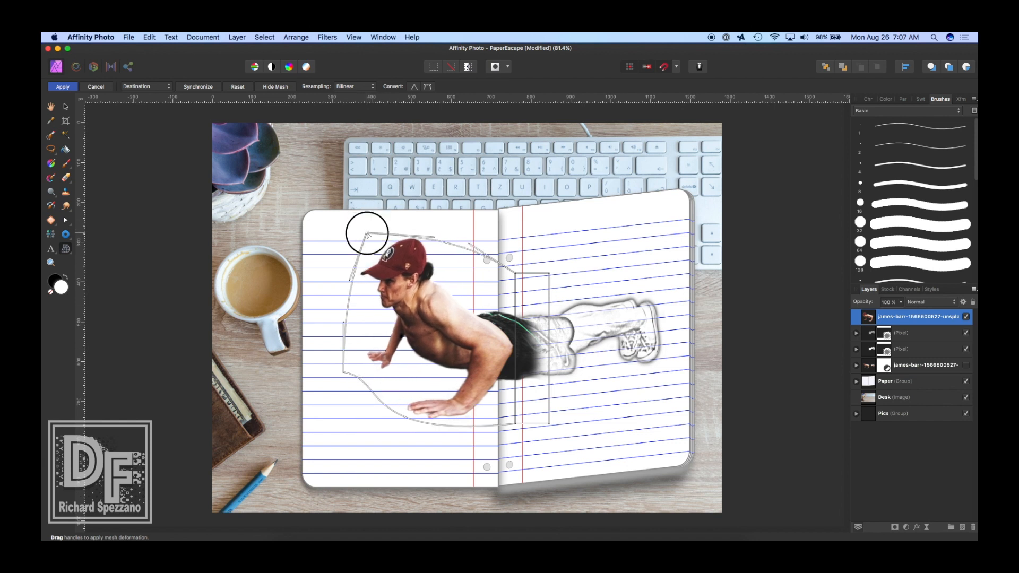
pyautogui.moveTo(345, 324)
pyautogui.mouseDown()
pyautogui.moveTo(331, 321)
pyautogui.moveTo(356, 328)
pyautogui.moveTo(343, 337)
pyautogui.mouseUp()
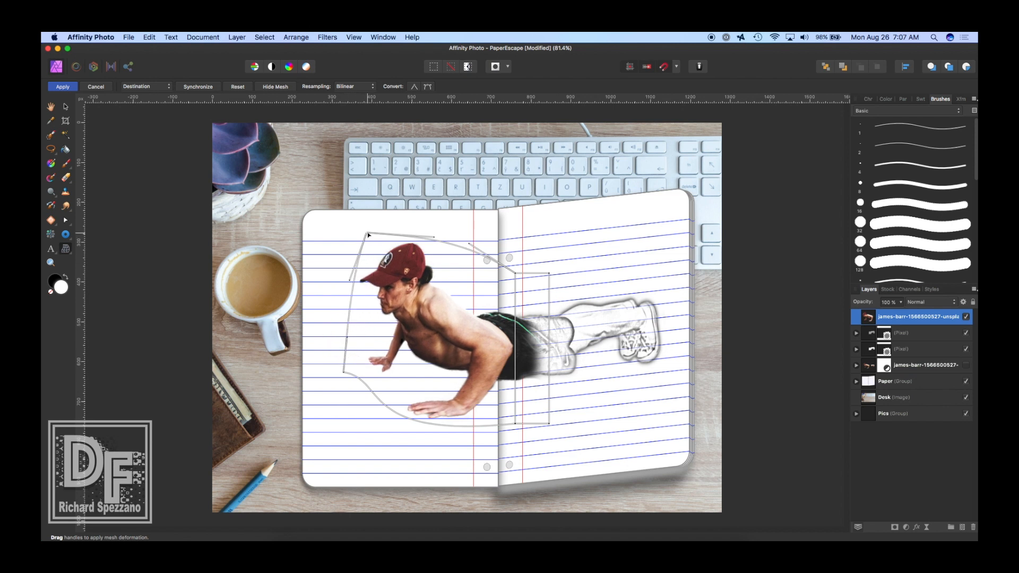
pyautogui.moveTo(365, 234); pyautogui.dragTo(372, 232)
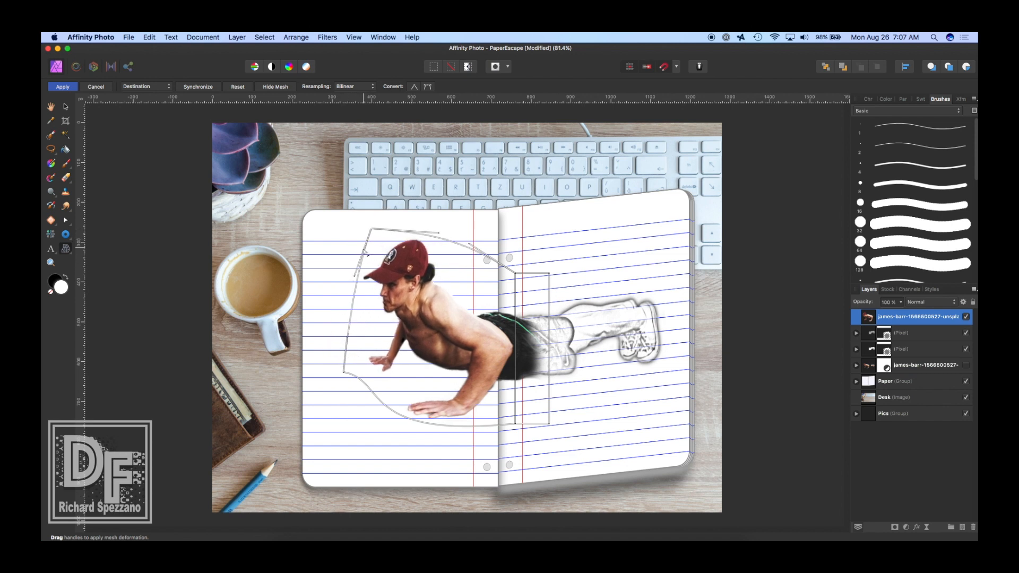
pyautogui.moveTo(355, 276); pyautogui.dragTo(361, 278)
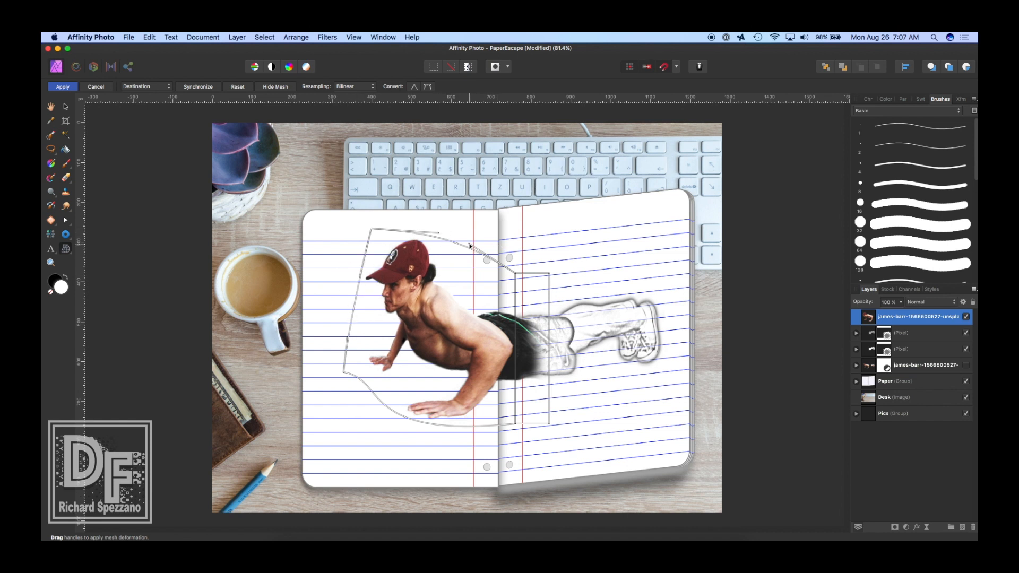
pyautogui.moveTo(469, 246); pyautogui.dragTo(489, 258)
pyautogui.moveTo(439, 236); pyautogui.dragTo(440, 232)
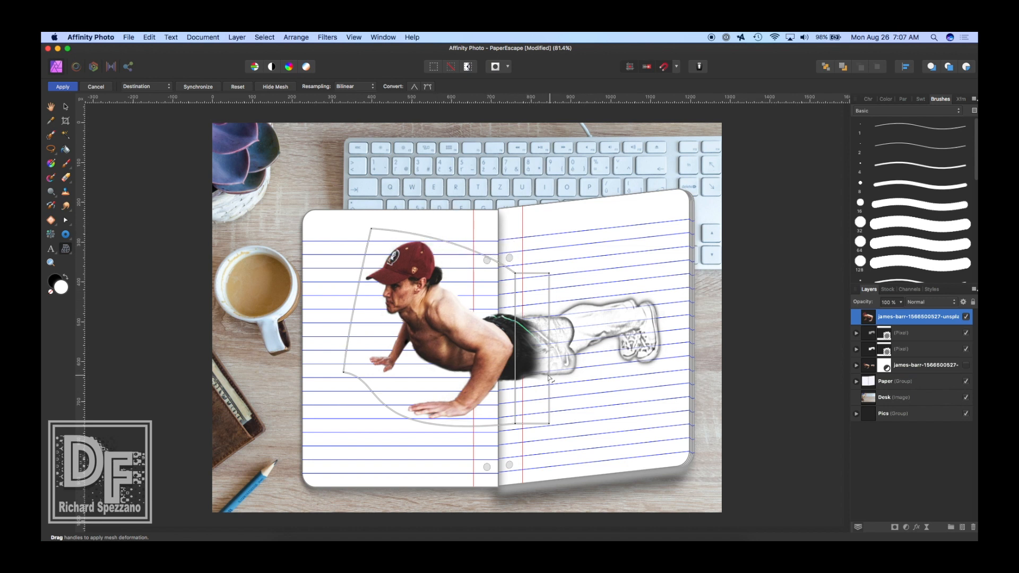
# Step: Flatten the mesh's lower edge, move its lower left corner inward and the division's lower node toward the spine, and apply the warp
pyautogui.click(345, 374)
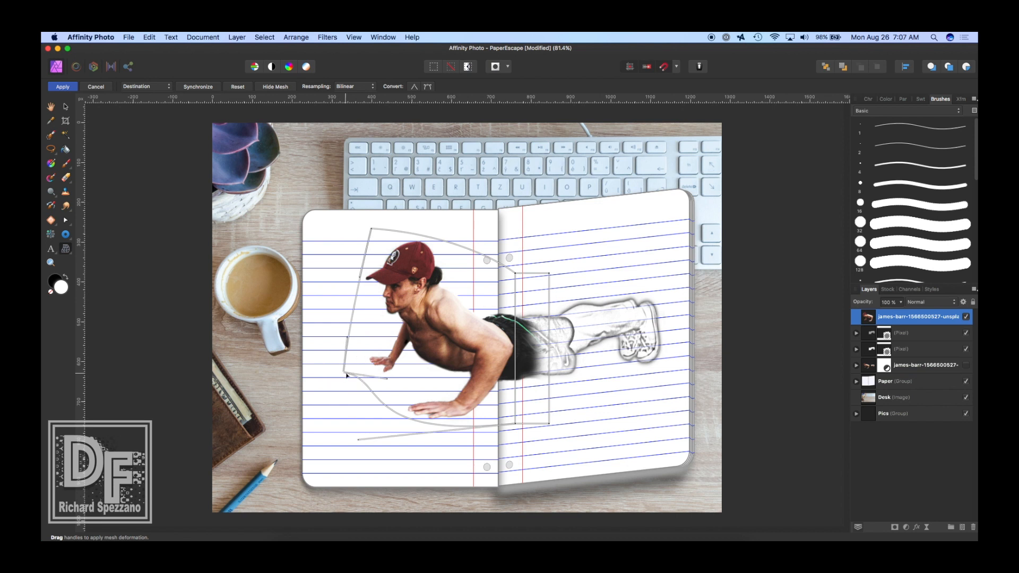
pyautogui.moveTo(360, 443); pyautogui.dragTo(393, 419)
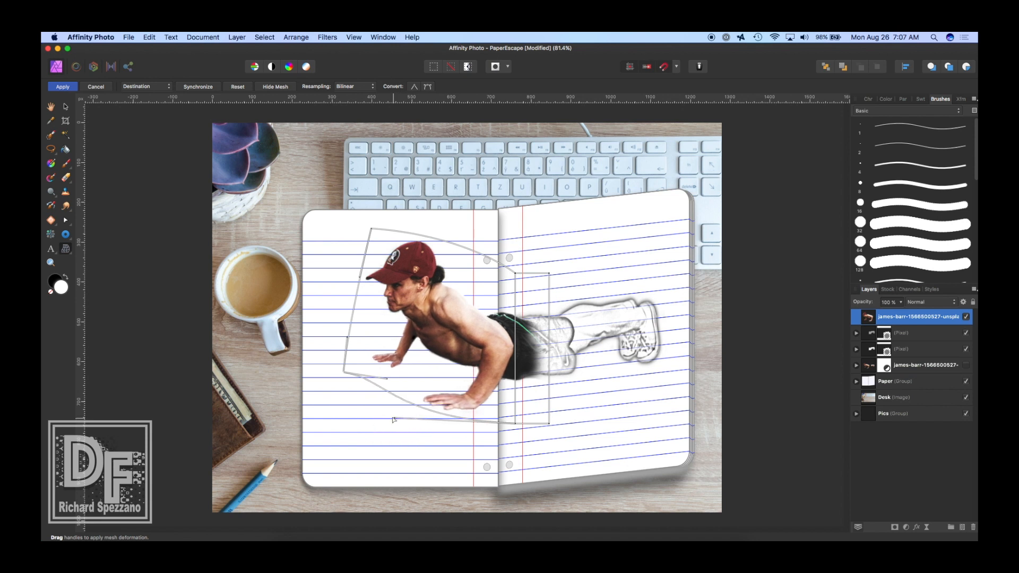
pyautogui.moveTo(387, 379); pyautogui.dragTo(354, 361)
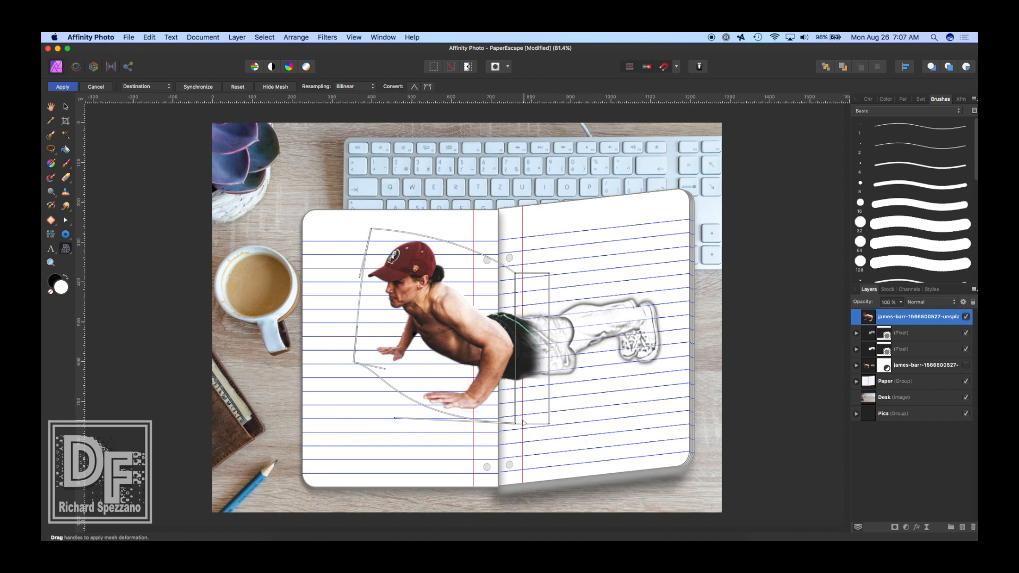
pyautogui.moveTo(515, 423); pyautogui.dragTo(499, 426)
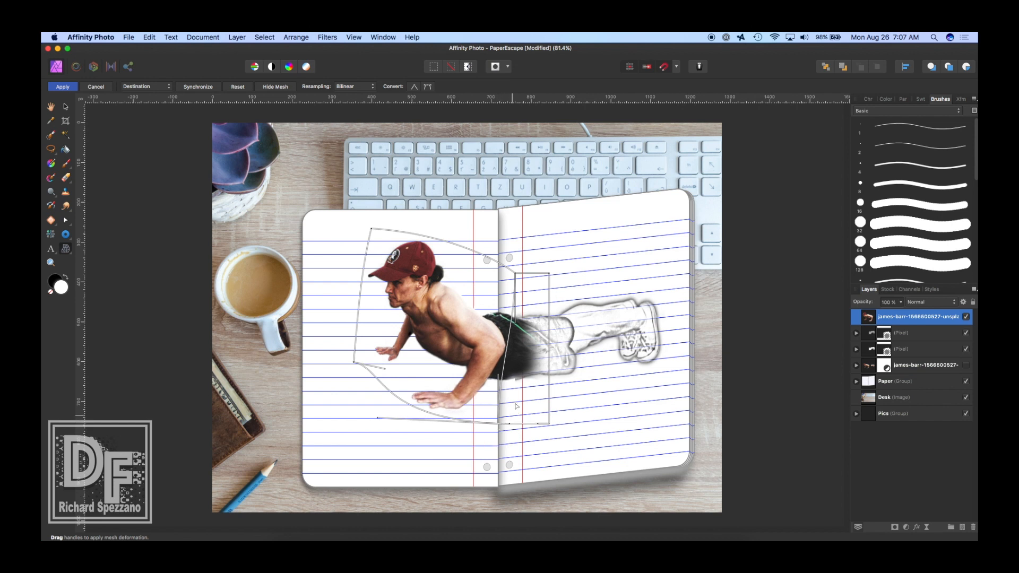
pyautogui.click(62, 87)
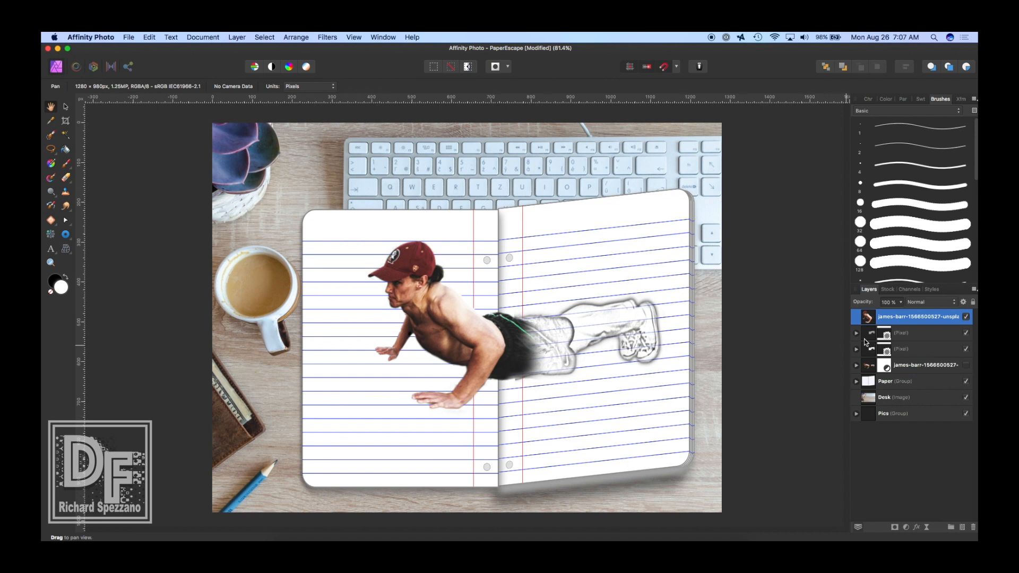
# Step: Combine the two pencil-sketch layers into one rasterized layer by grouping them, and set its blend mode to Multiply
pyautogui.click(965, 333)
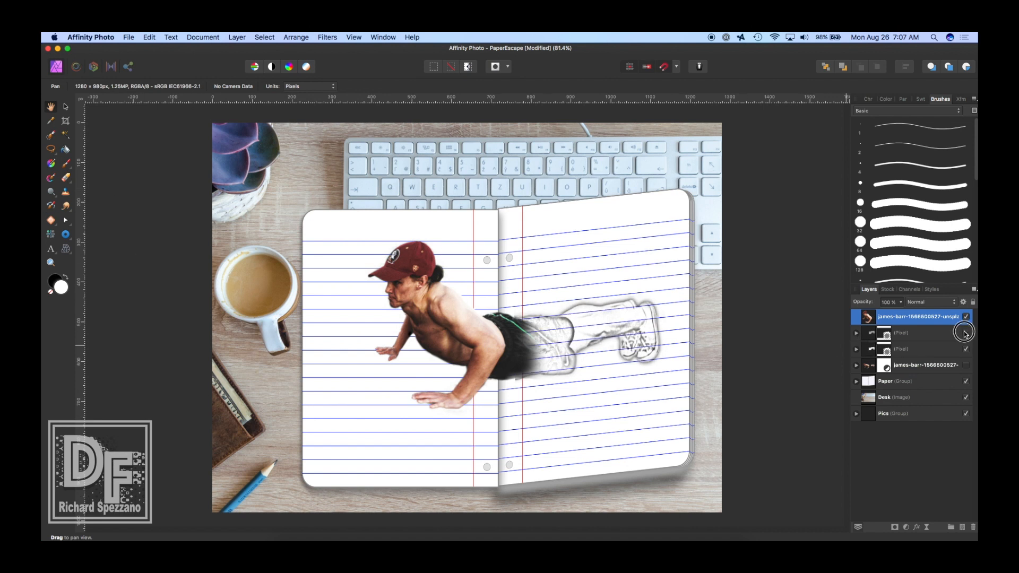
pyautogui.click(966, 333)
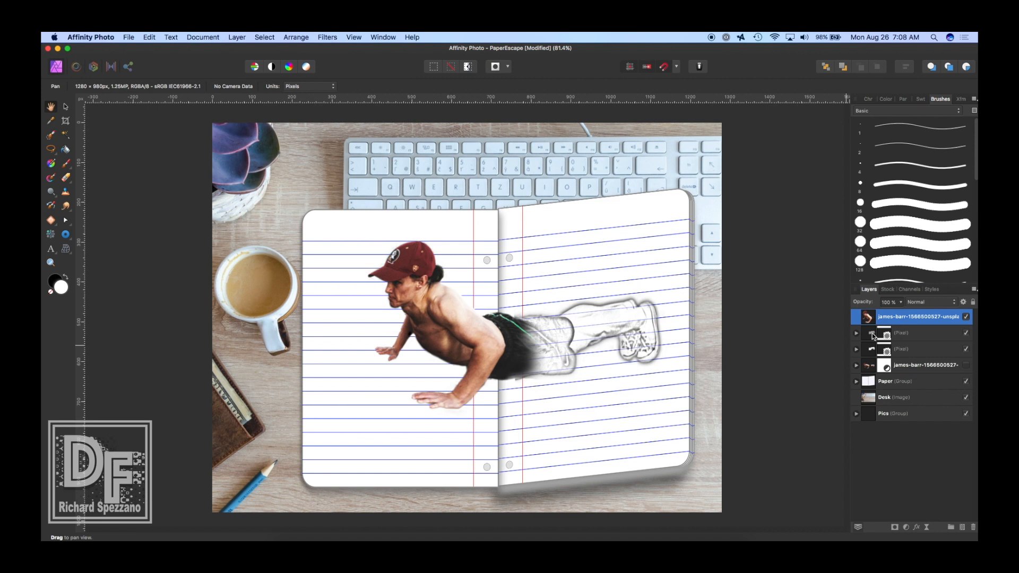
pyautogui.click(871, 333)
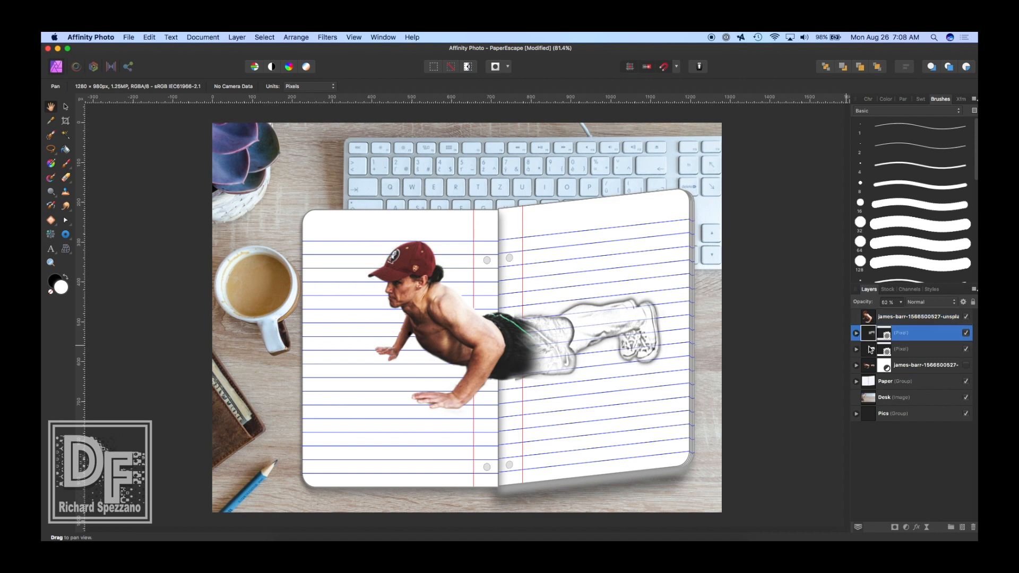
pyautogui.keyDown('shift'); pyautogui.click(871, 350); pyautogui.keyUp('shift')
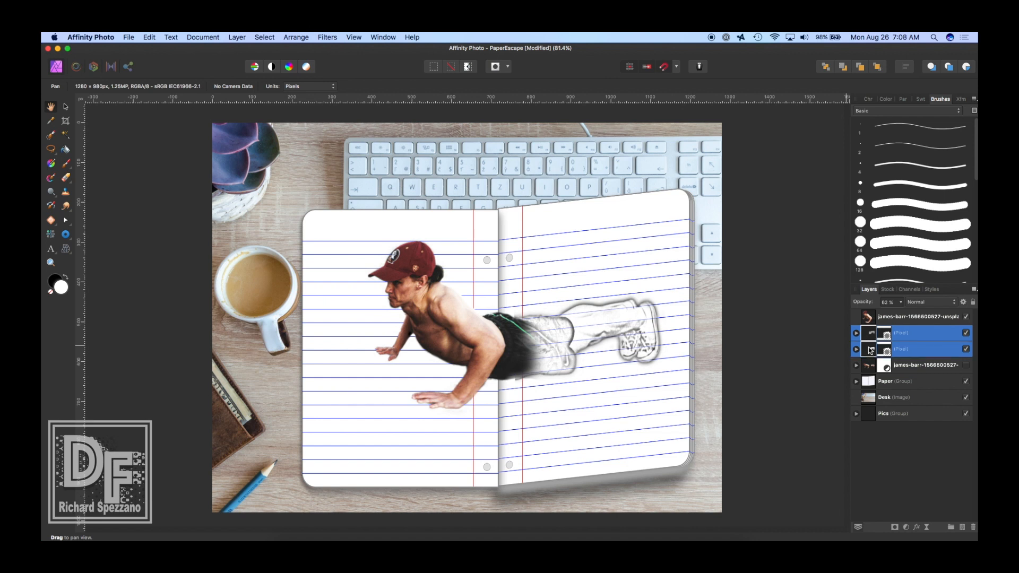
pyautogui.press('super+g')
pyautogui.rightClick(909, 339)
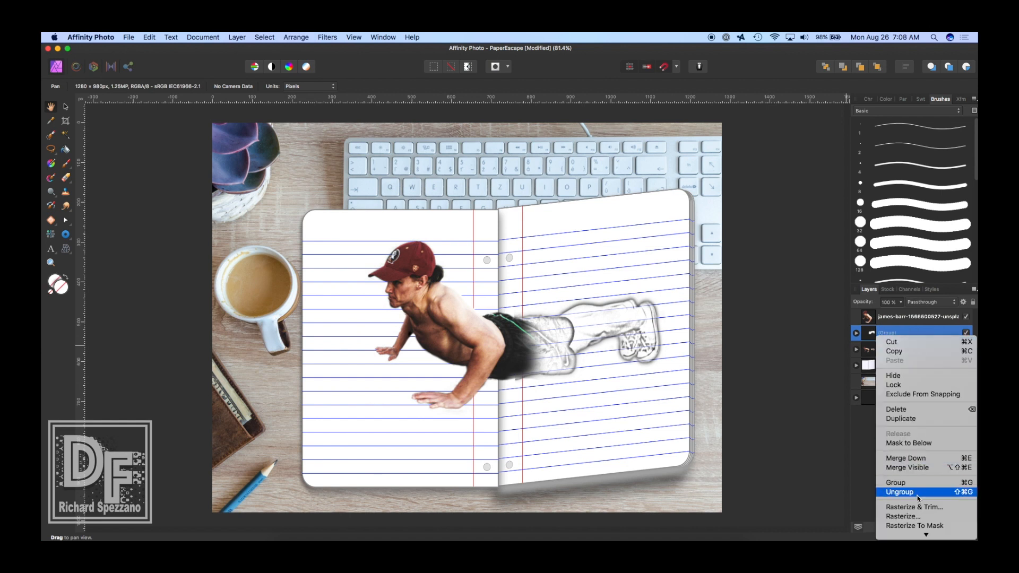
pyautogui.click(911, 516)
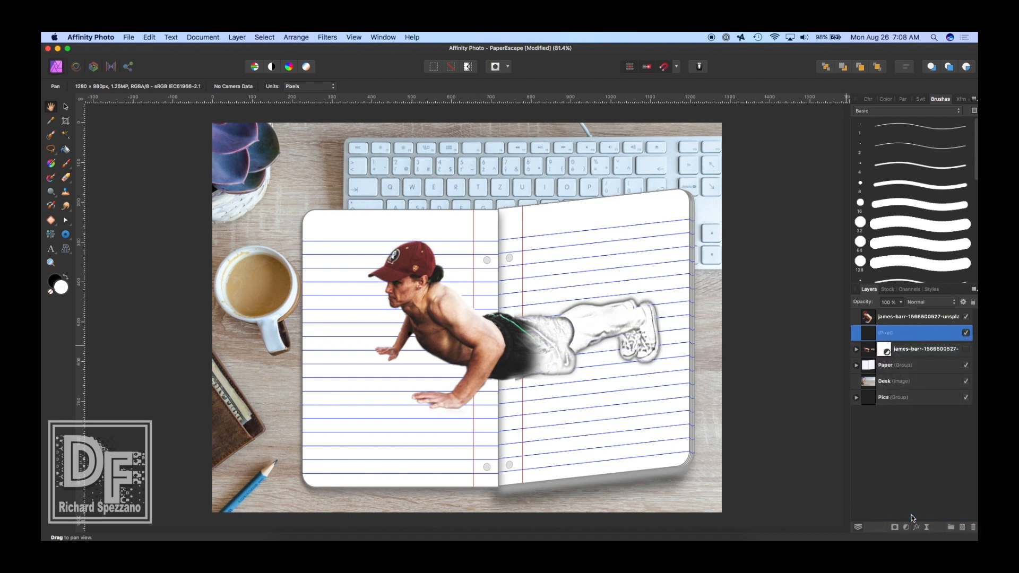
pyautogui.click(932, 301)
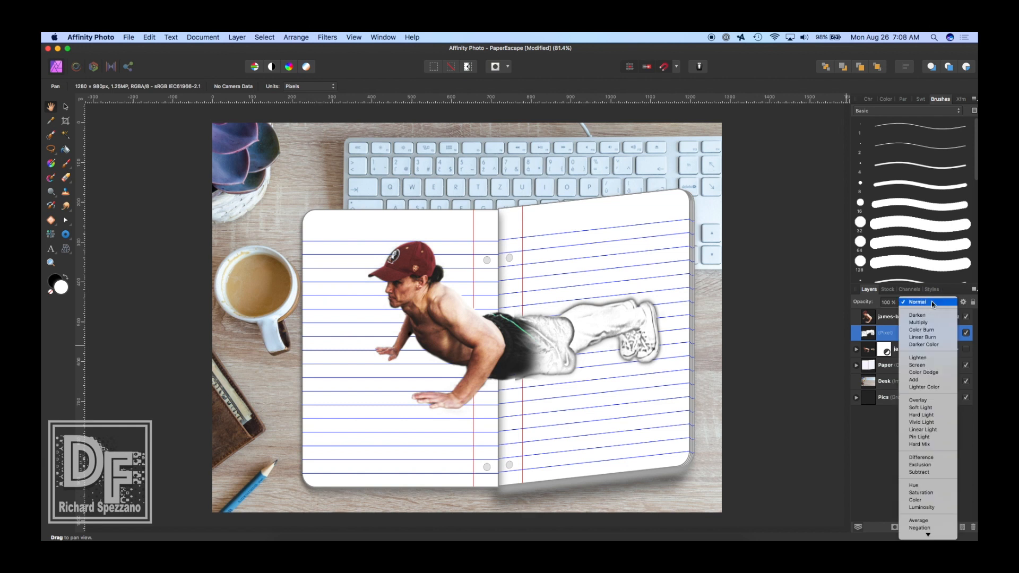
pyautogui.click(930, 323)
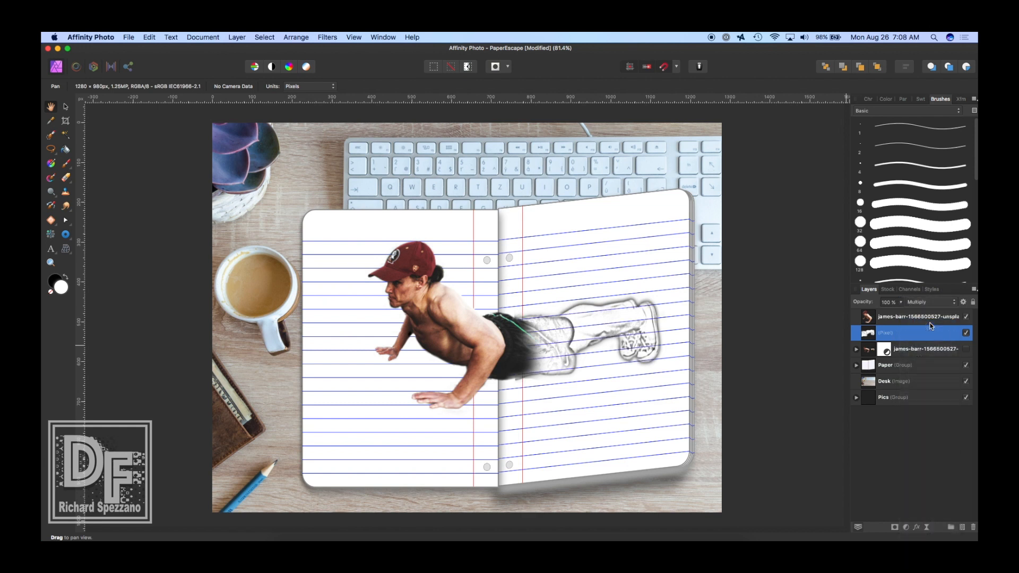
# Step: Rename the combined sketch layer with "BlkWht" and the colour photo layer with "Color", each followed by the man's first name
pyautogui.doubleClick(885, 332)
pyautogui.write('BlkWht Robert')
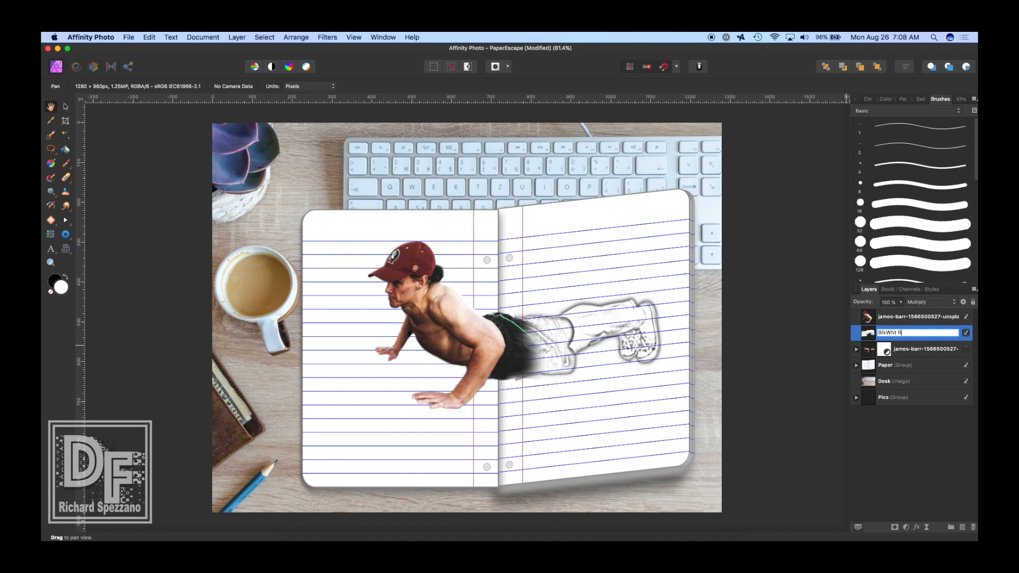
pyautogui.doubleClick(898, 316)
pyautogui.write('Color Robert')
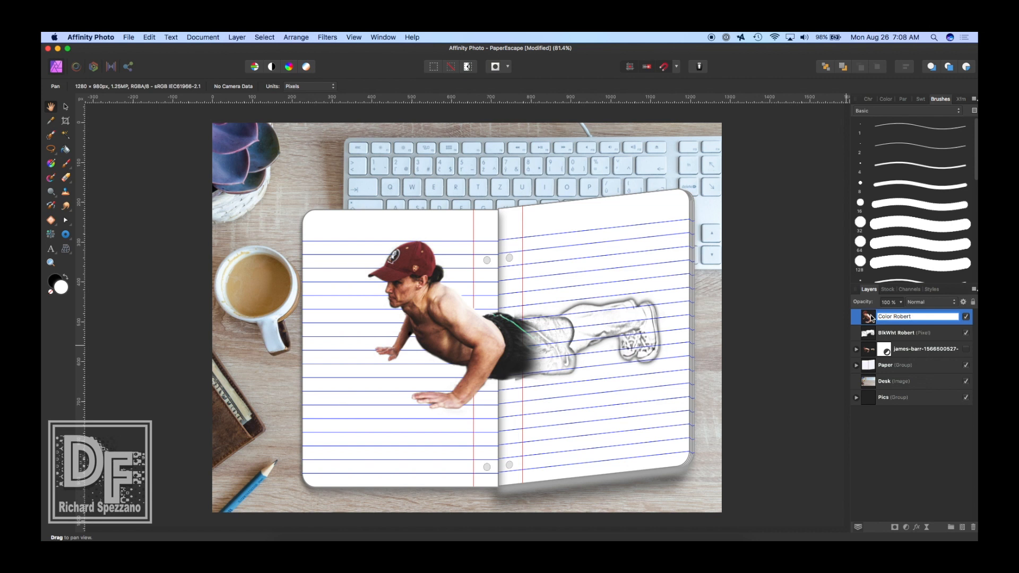
pyautogui.click(884, 458)
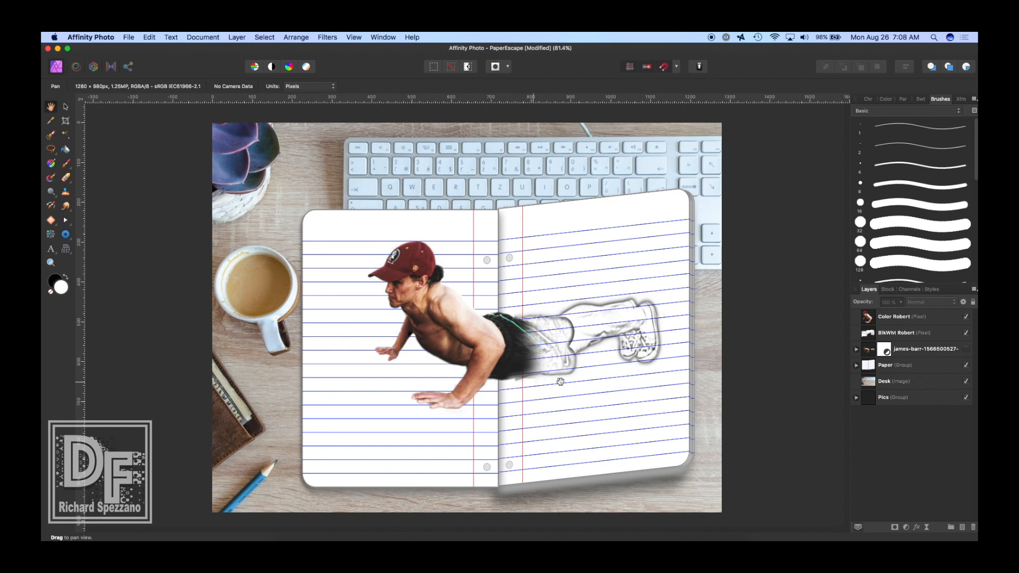
pyautogui.click(871, 334)
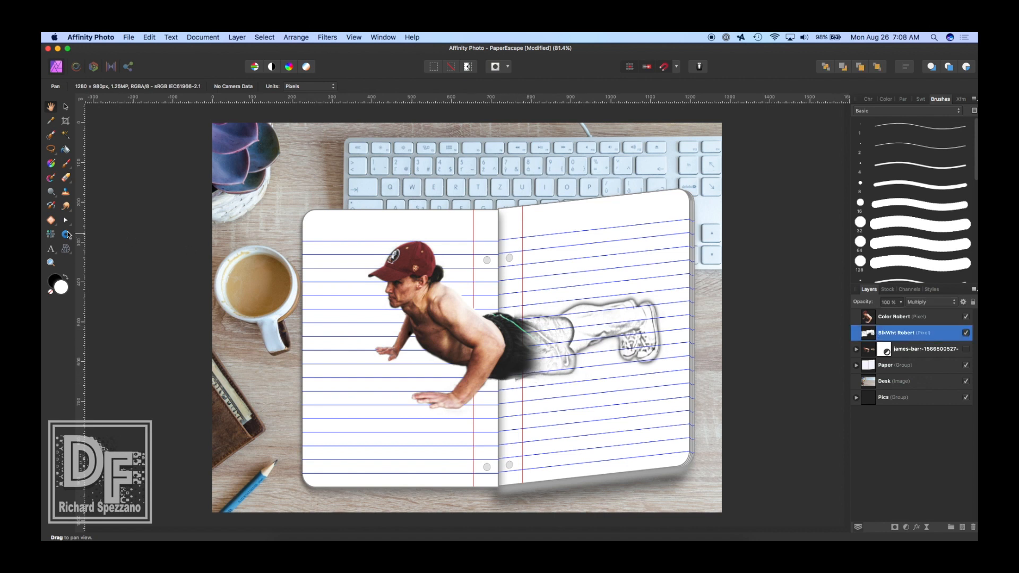
pyautogui.click(65, 177)
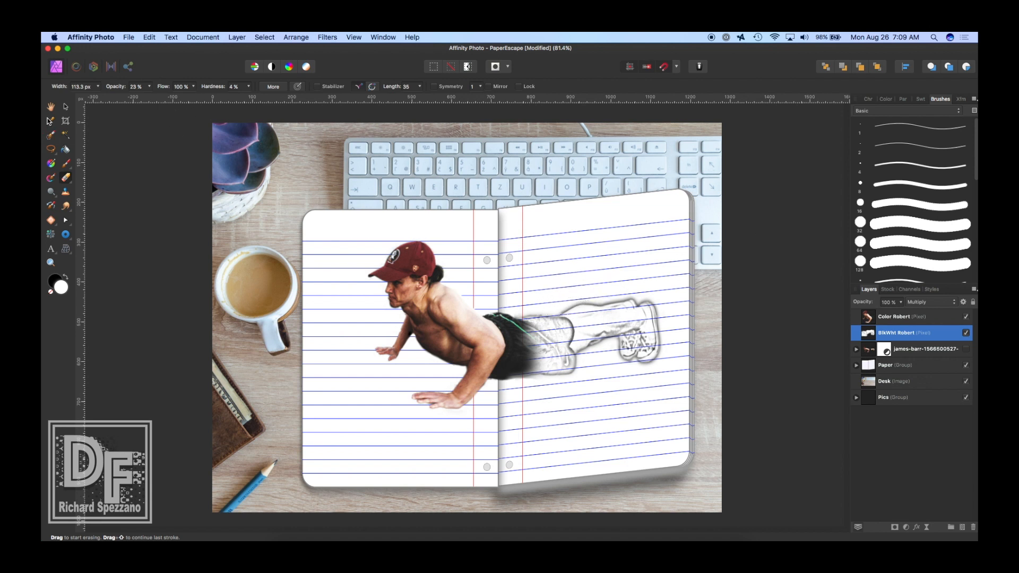
pyautogui.click(66, 107)
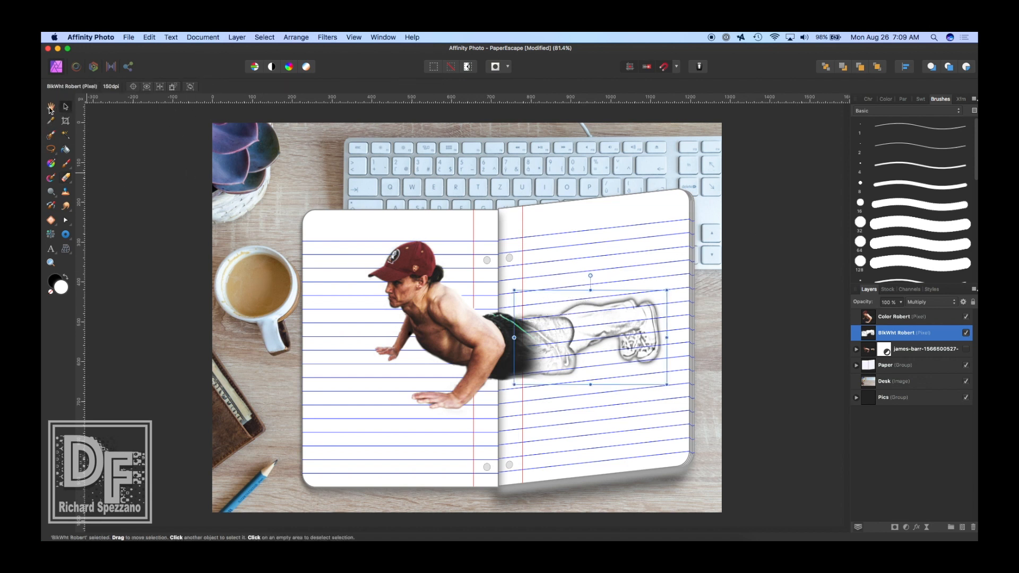
pyautogui.click(50, 108)
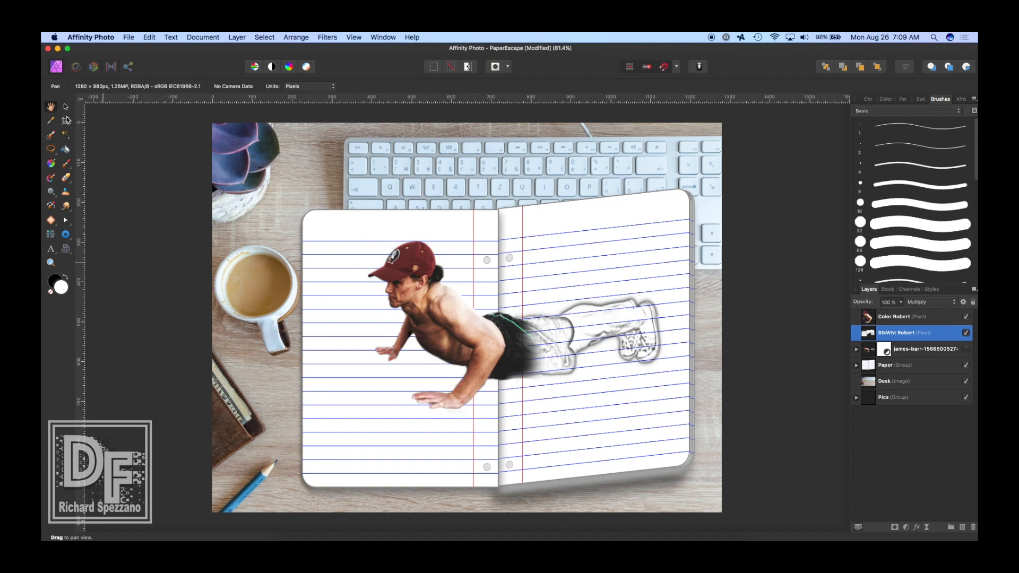
# Step: Select the man's colour upper-body layer with the Move tool and duplicate it
pyautogui.click(65, 106)
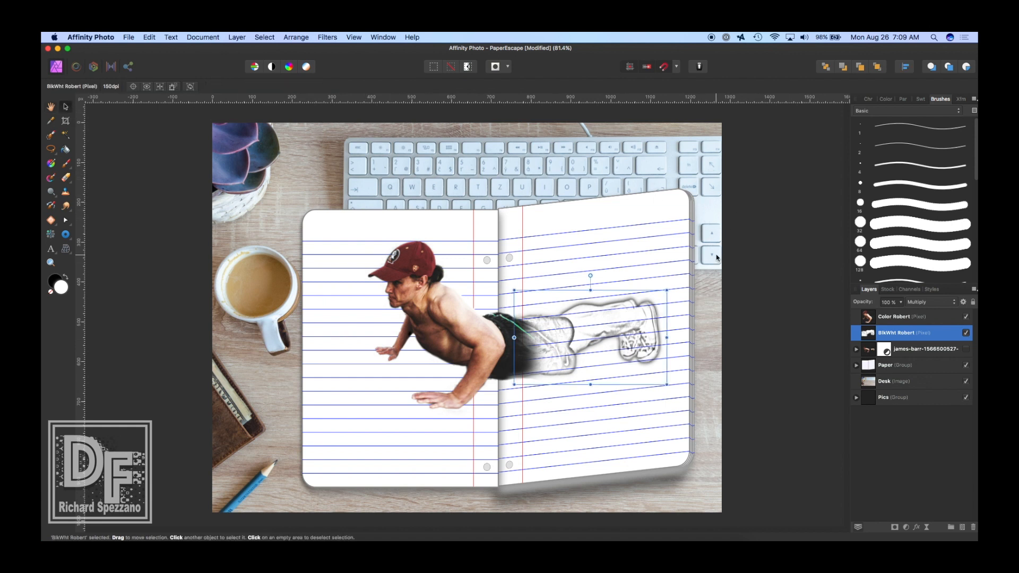
pyautogui.click(707, 291)
pyautogui.click(443, 310)
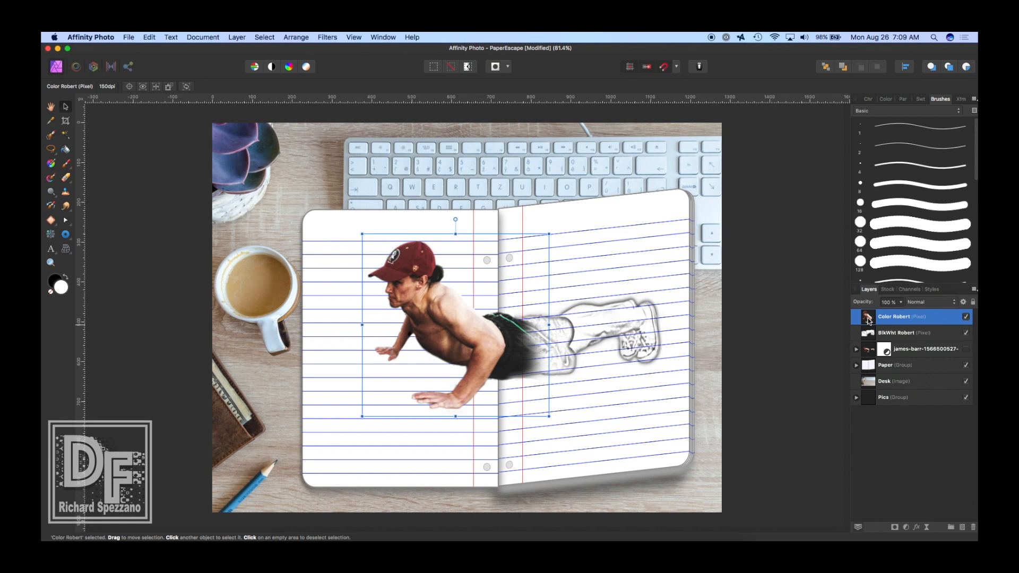
pyautogui.press('super+j')
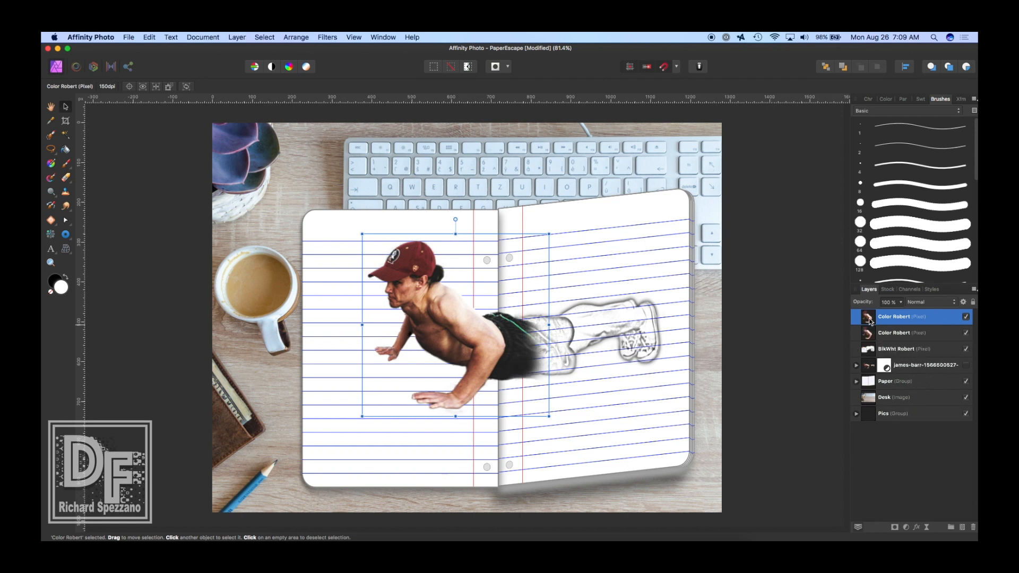
# Step: Hide the upper of the two colour upper-body layers and load the lower copy's outline as a selection
pyautogui.click(867, 337)
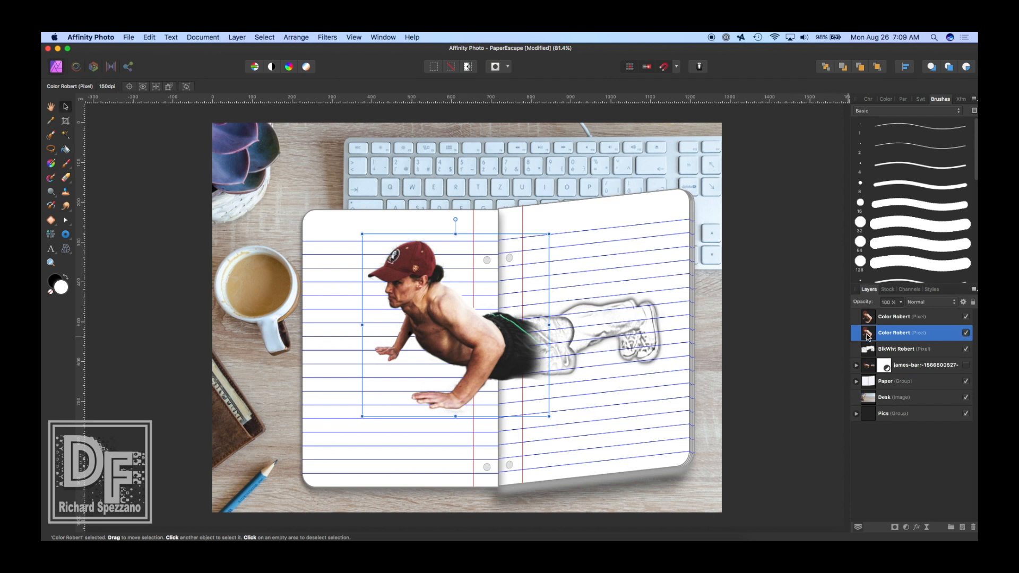
pyautogui.click(966, 317)
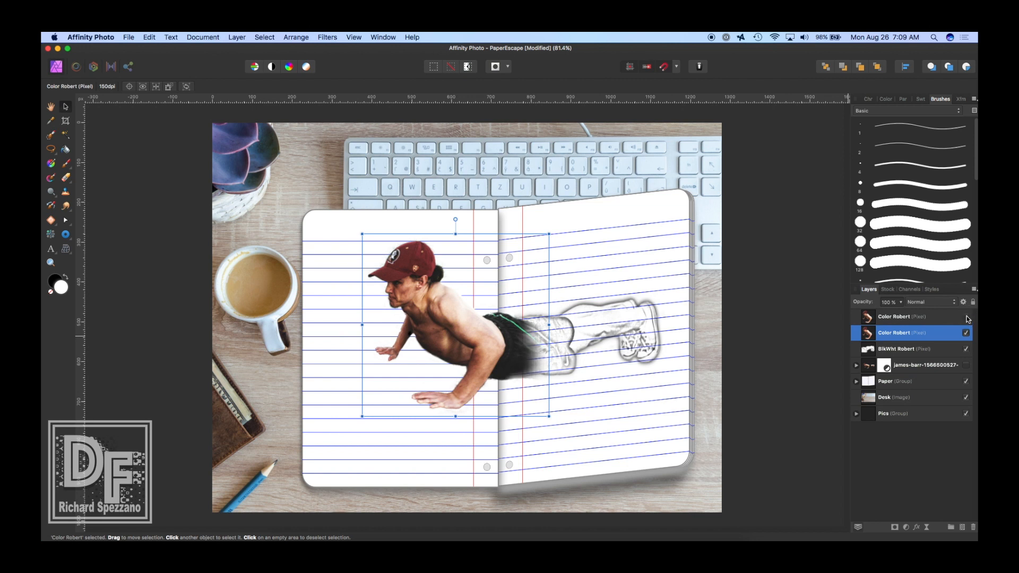
pyautogui.keyDown('super'); pyautogui.click(870, 335); pyautogui.keyUp('super')
# Step: Paint the selected upper body solid black with the Paint Brush, then clear the selection and return to the Move tool
pyautogui.click(66, 163)
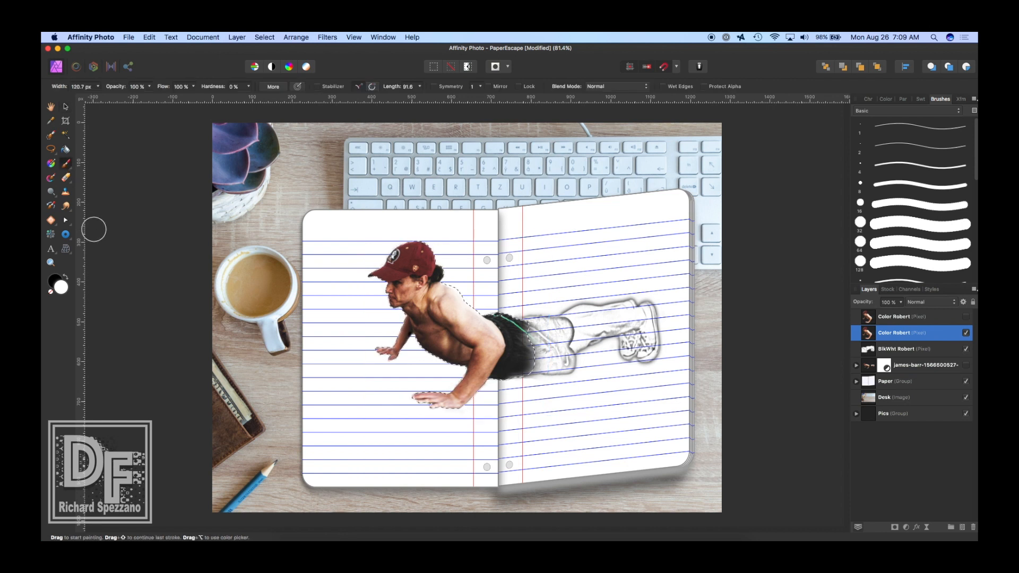
pyautogui.press('x')
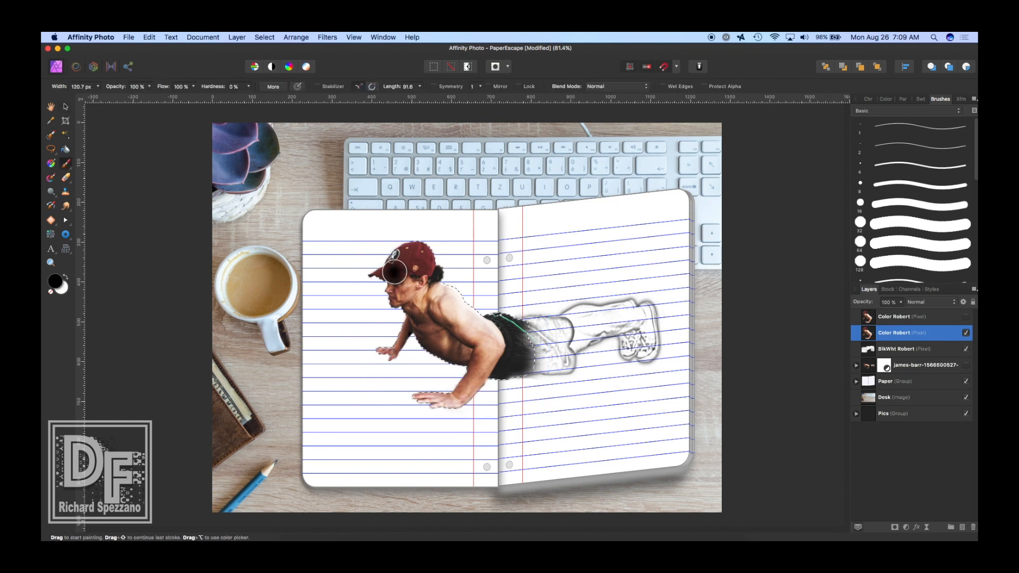
pyautogui.moveTo(398, 284)
pyautogui.mouseDown()
pyautogui.moveTo(420, 268)
pyautogui.moveTo(404, 290)
pyautogui.mouseUp()
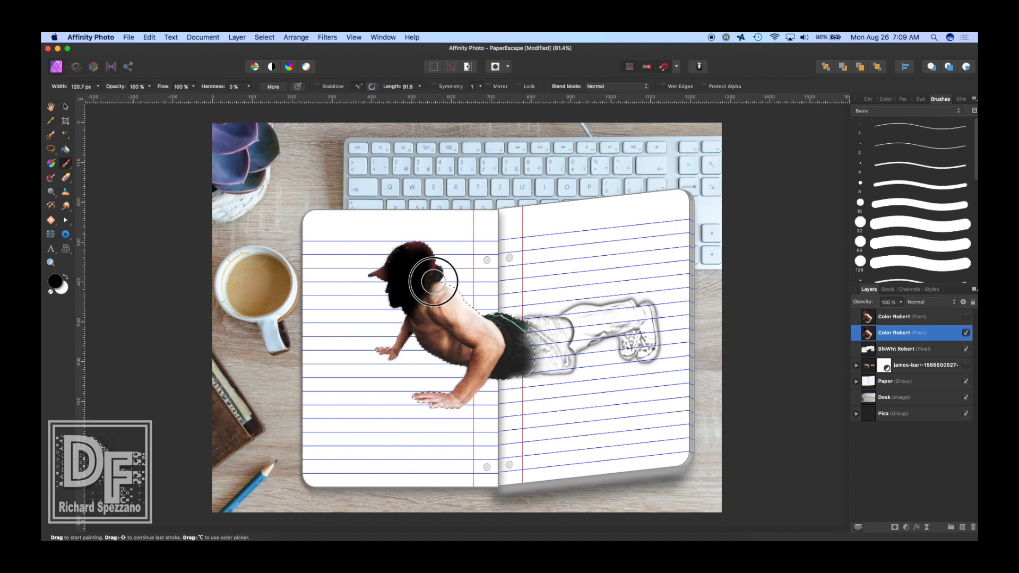
pyautogui.moveTo(388, 355)
pyautogui.mouseDown()
pyautogui.moveTo(455, 297)
pyautogui.moveTo(491, 296)
pyautogui.moveTo(516, 337)
pyautogui.moveTo(479, 318)
pyautogui.moveTo(511, 314)
pyautogui.moveTo(445, 397)
pyautogui.moveTo(427, 400)
pyautogui.moveTo(490, 357)
pyautogui.moveTo(458, 405)
pyautogui.moveTo(511, 344)
pyautogui.moveTo(507, 394)
pyautogui.moveTo(520, 332)
pyautogui.mouseUp()
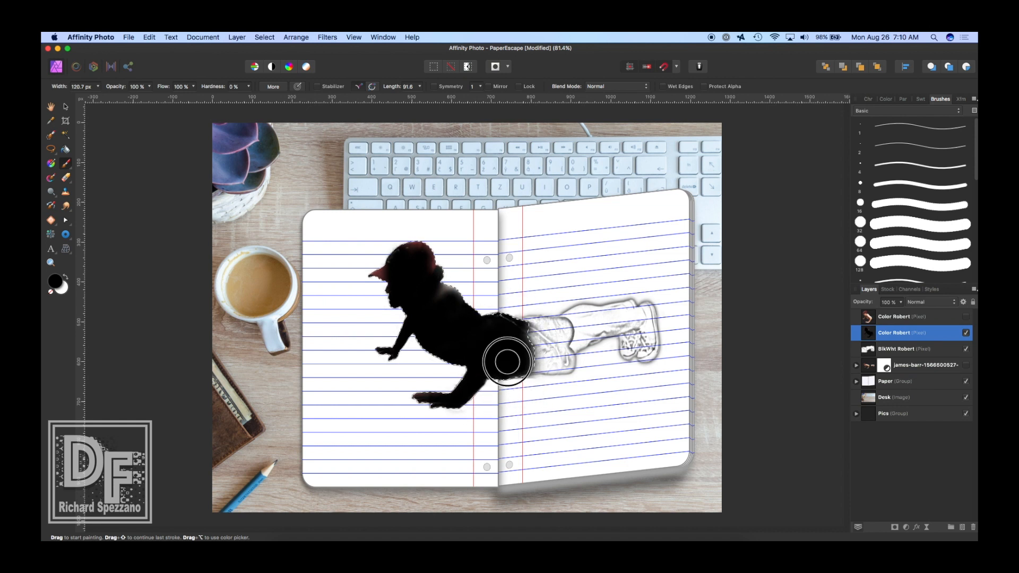
pyautogui.moveTo(472, 298)
pyautogui.mouseDown()
pyautogui.moveTo(296, 360)
pyautogui.moveTo(485, 226)
pyautogui.moveTo(426, 252)
pyautogui.moveTo(464, 252)
pyautogui.moveTo(424, 307)
pyautogui.mouseUp()
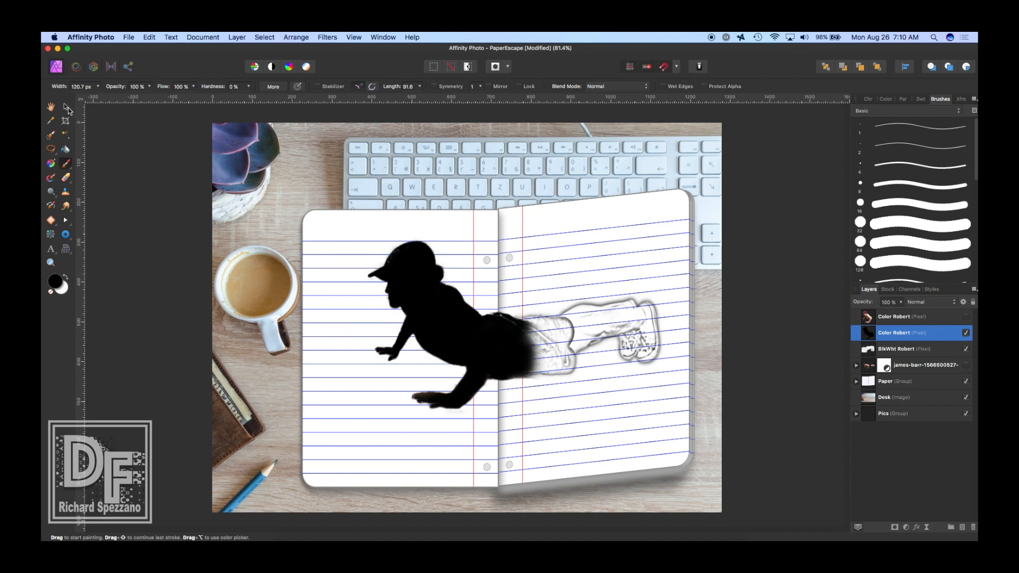
pyautogui.click(66, 106)
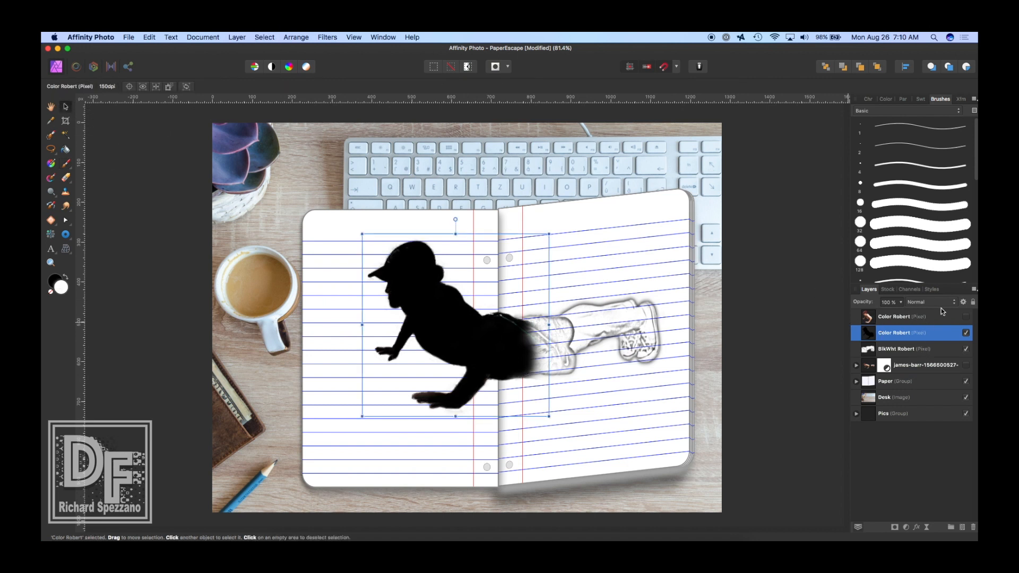
# Step: Show the colour upper-body layer again and rename the black silhouette layer with the man's first name followed by "Shadow"
pyautogui.click(965, 317)
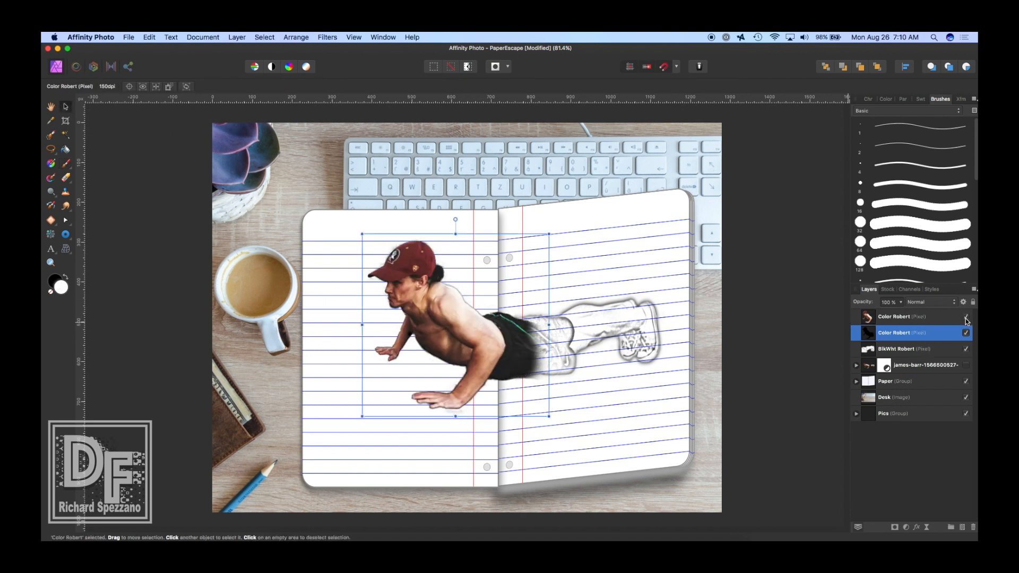
pyautogui.doubleClick(883, 332)
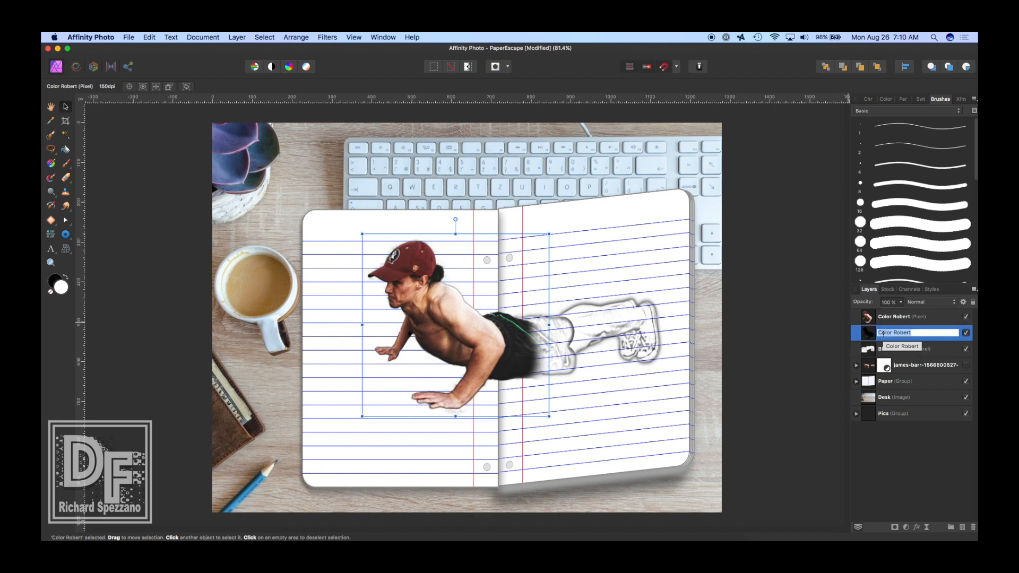
pyautogui.write('Ro')
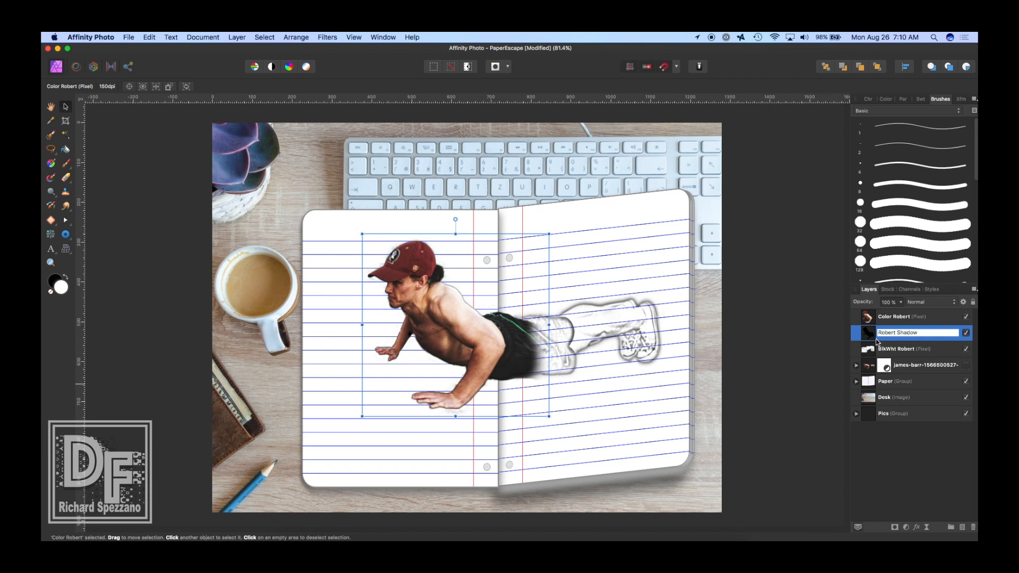
pyautogui.click(896, 466)
pyautogui.click(875, 334)
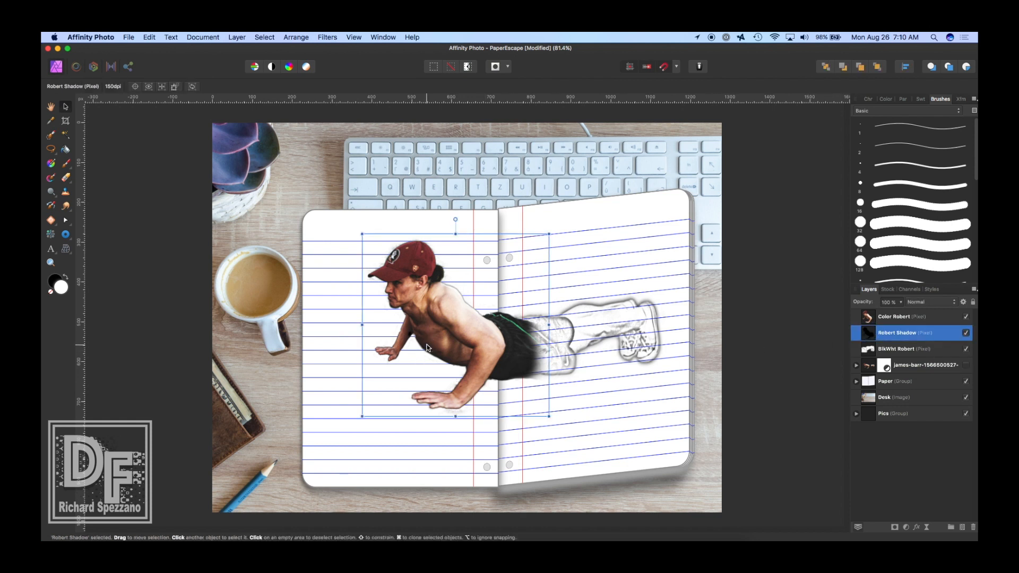
# Step: Offset the black silhouette slightly down and to the left of the man and adjust its height so it reads as a cast shadow
pyautogui.moveTo(430, 337); pyautogui.dragTo(425, 349)
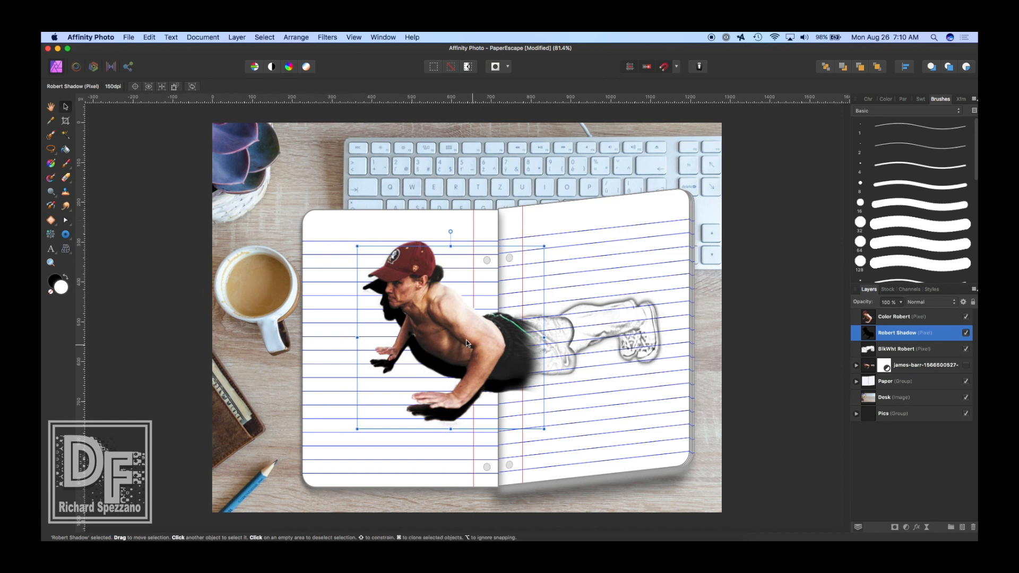
pyautogui.moveTo(438, 372); pyautogui.dragTo(434, 376)
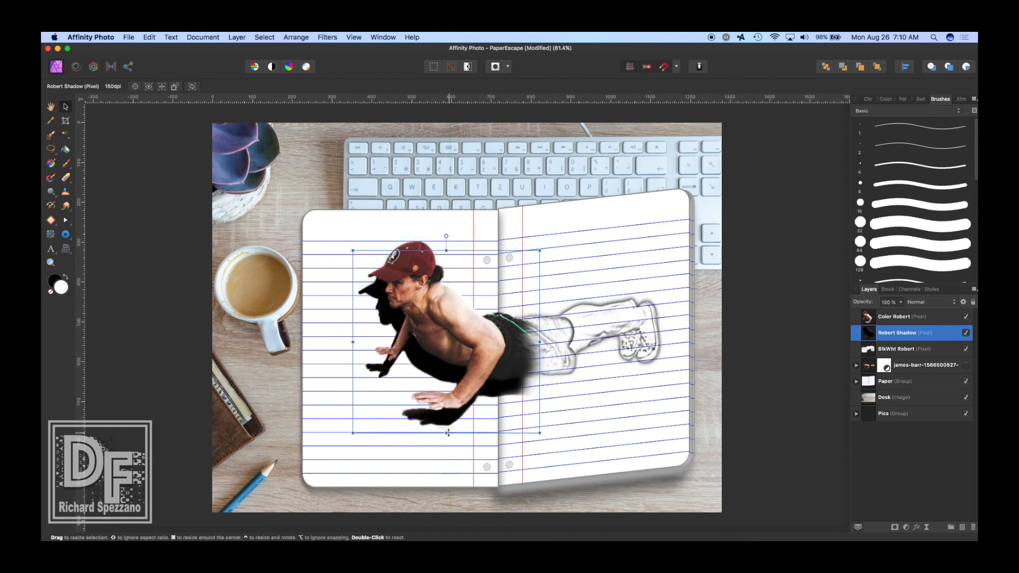
pyautogui.moveTo(446, 433); pyautogui.dragTo(454, 417)
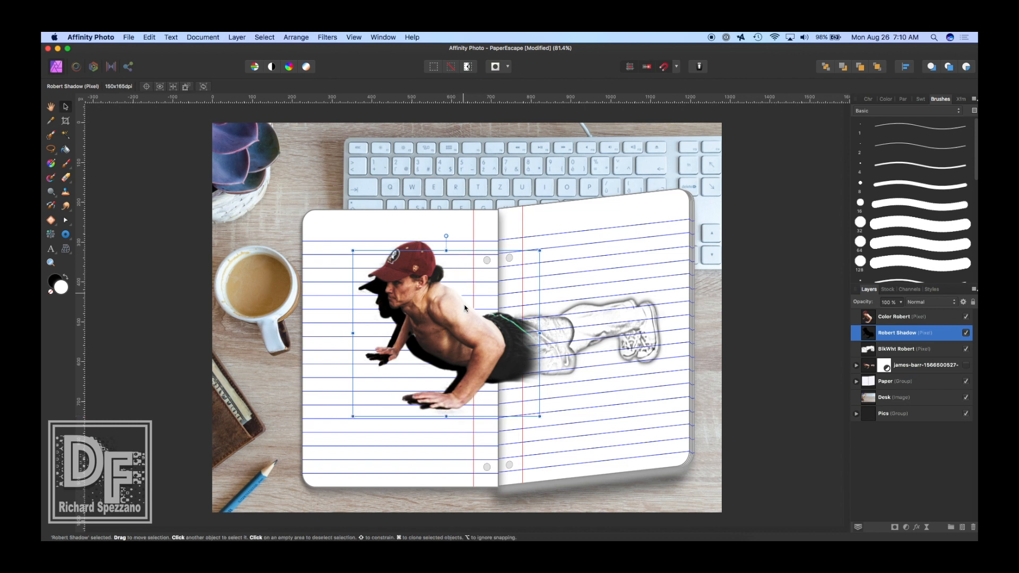
pyautogui.click(525, 358)
pyautogui.moveTo(526, 358); pyautogui.dragTo(527, 356)
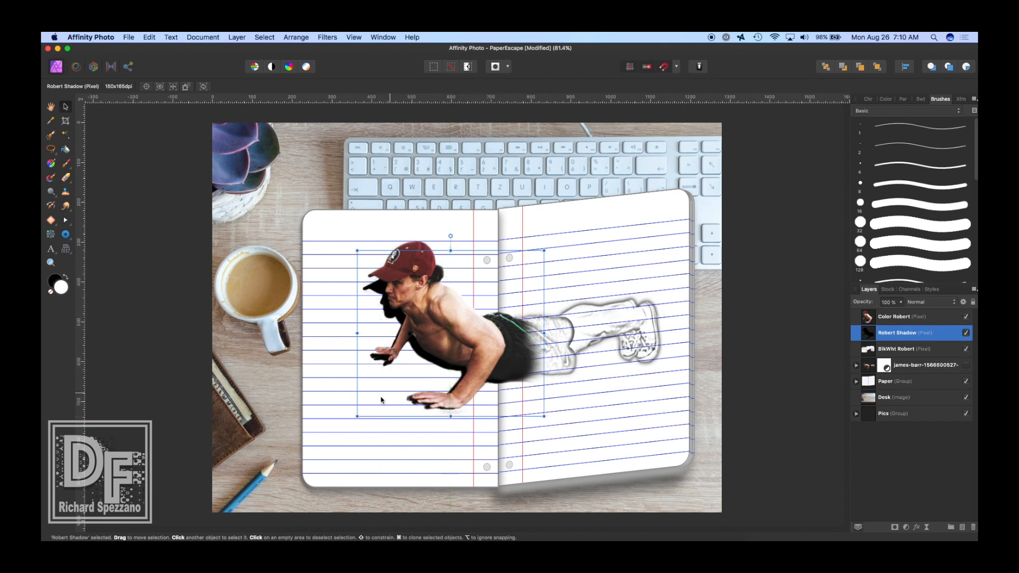
pyautogui.moveTo(451, 417); pyautogui.dragTo(440, 431)
pyautogui.moveTo(430, 364); pyautogui.dragTo(424, 359)
# Step: Mesh-warp the shadow, pulling its upper left corner down below the cap and its lower left corner up toward the hand
pyautogui.click(65, 249)
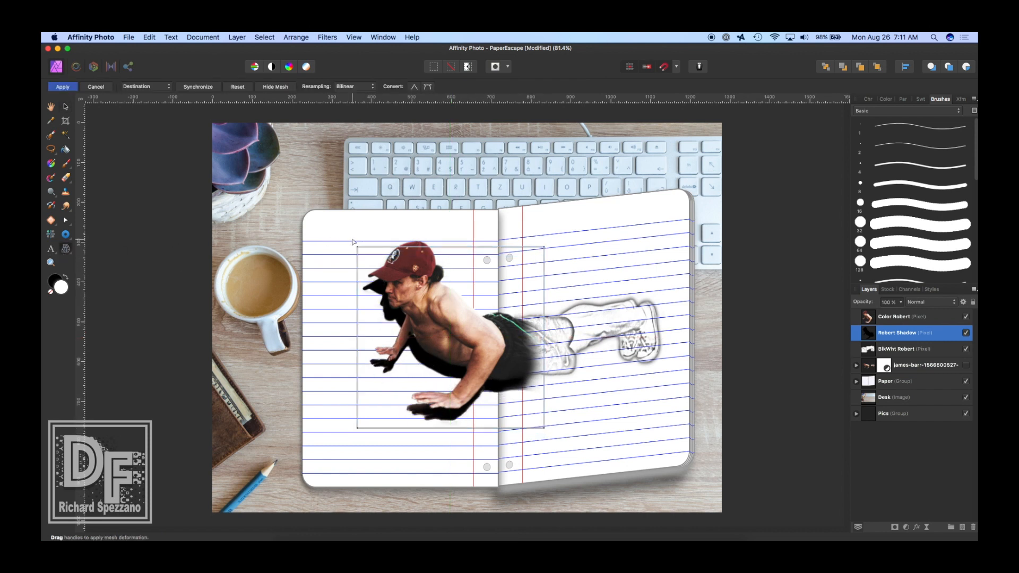
pyautogui.moveTo(357, 247); pyautogui.dragTo(356, 285)
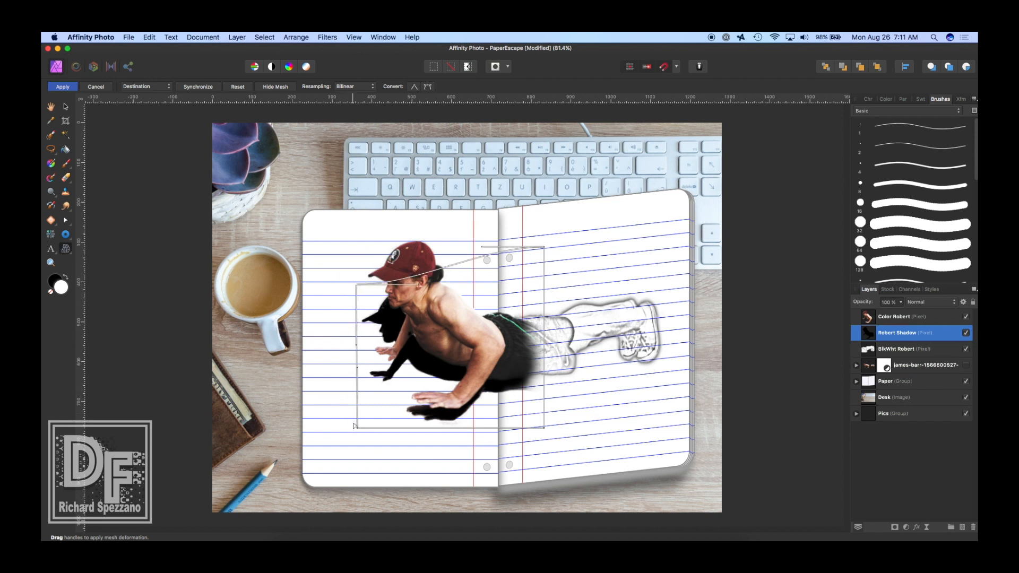
pyautogui.moveTo(354, 425); pyautogui.dragTo(360, 399)
pyautogui.click(356, 286)
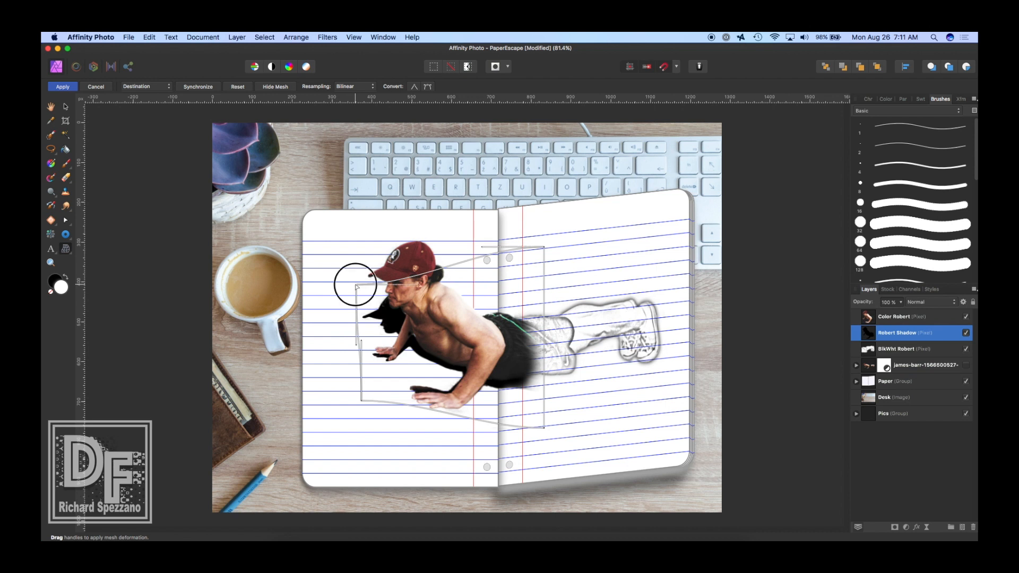
pyautogui.moveTo(355, 285); pyautogui.dragTo(354, 286)
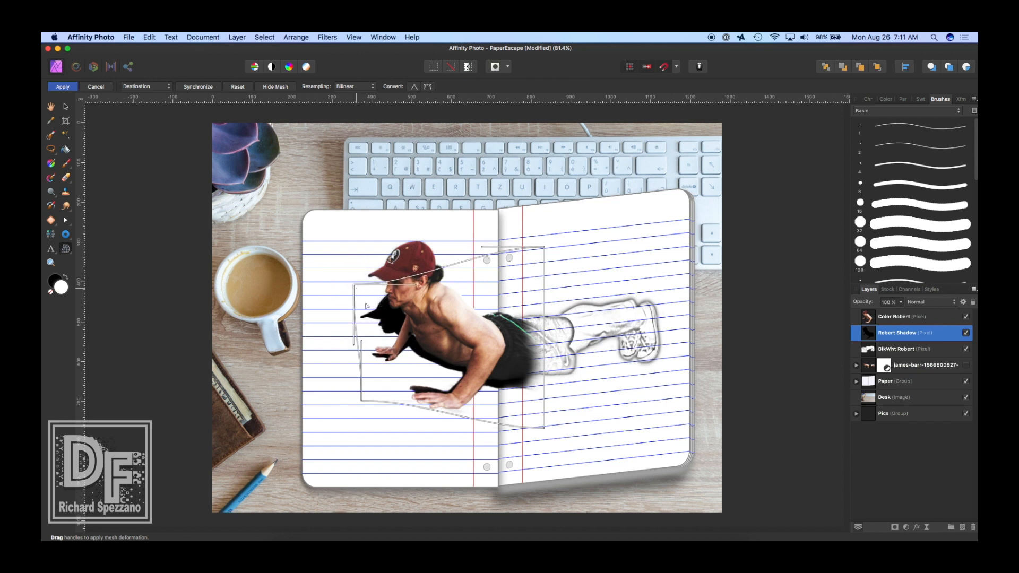
# Step: Refine the shadow mesh's lower edge, move its lower left corner slightly up and inward to meet the hands, and apply the warp
pyautogui.click(543, 428)
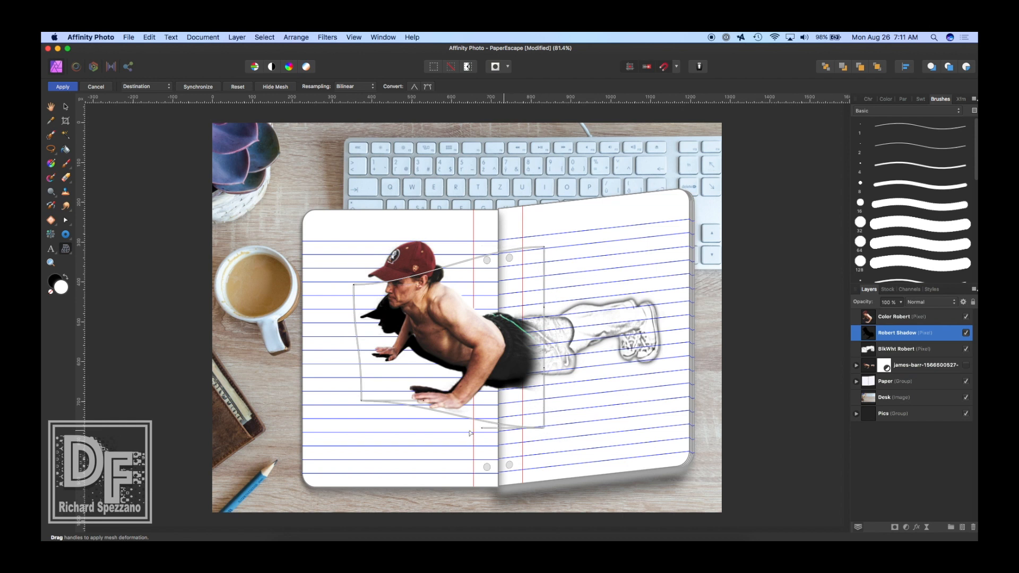
pyautogui.moveTo(482, 431)
pyautogui.mouseDown()
pyautogui.moveTo(472, 437)
pyautogui.moveTo(485, 439)
pyautogui.moveTo(473, 432)
pyautogui.mouseUp()
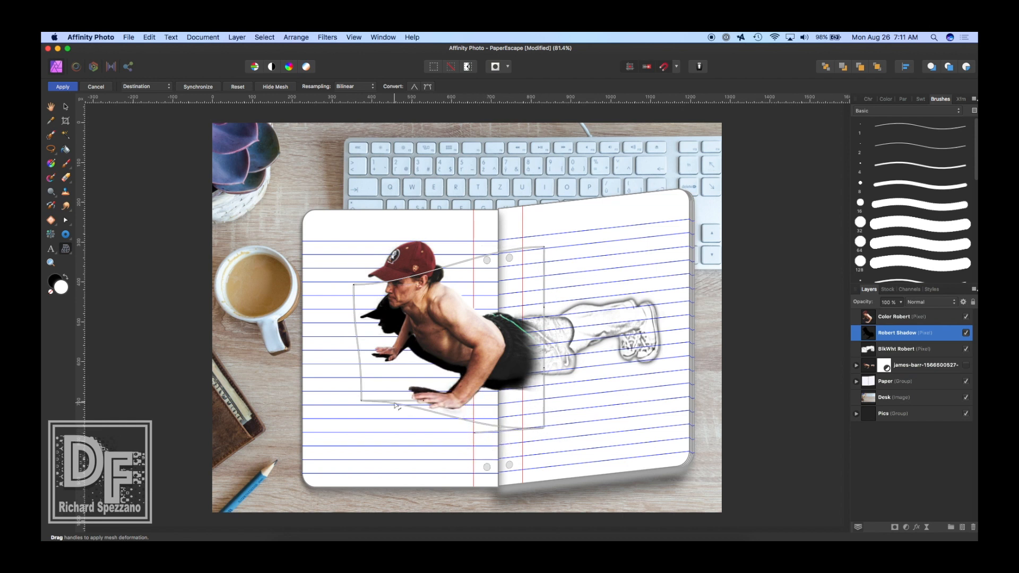
pyautogui.moveTo(424, 402); pyautogui.dragTo(363, 396)
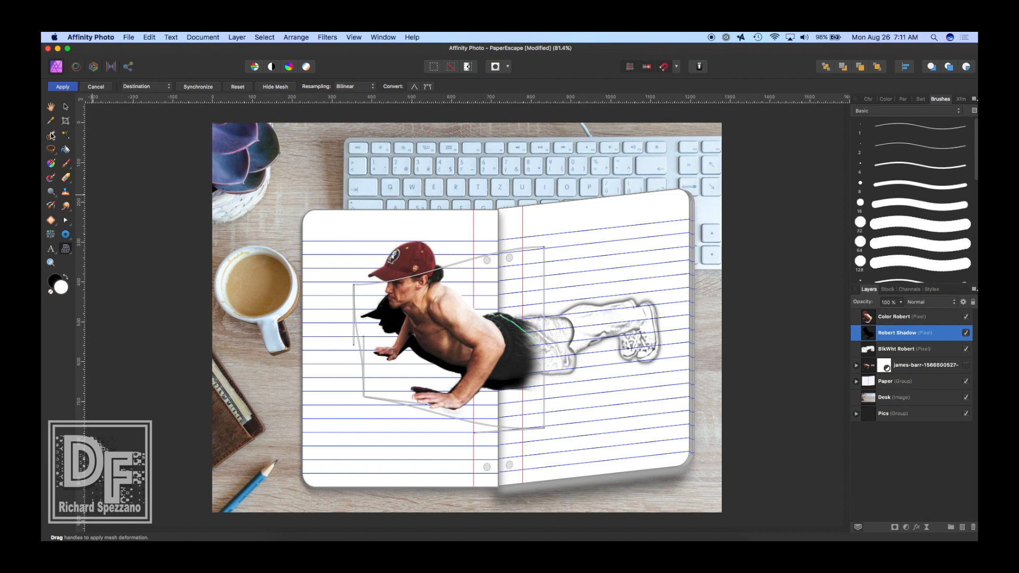
pyautogui.click(66, 85)
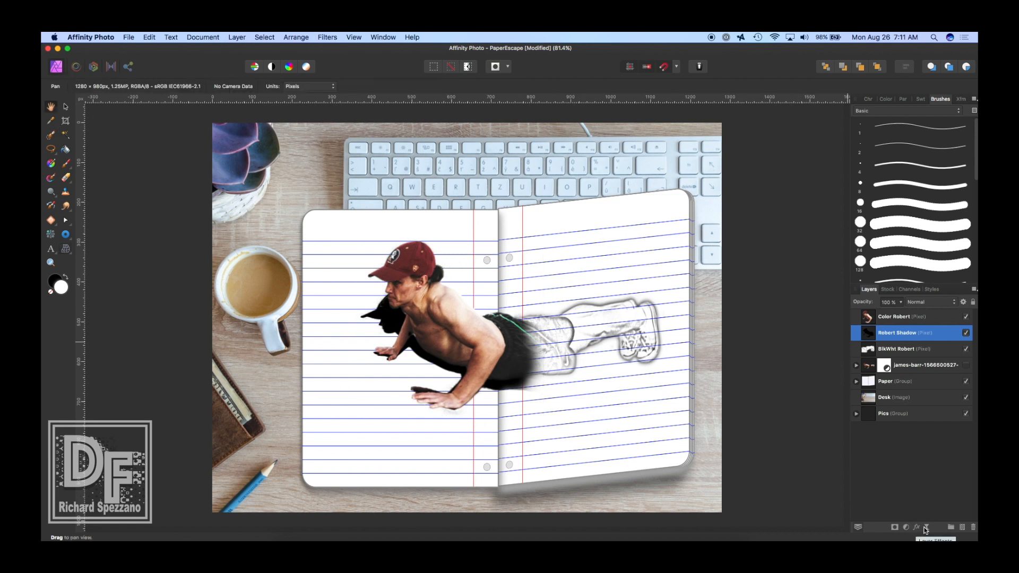
# Step: Add a live Gaussian Blur with a 20.5 px radius to the shadow layer, then select and collapse that layer
pyautogui.click(926, 527)
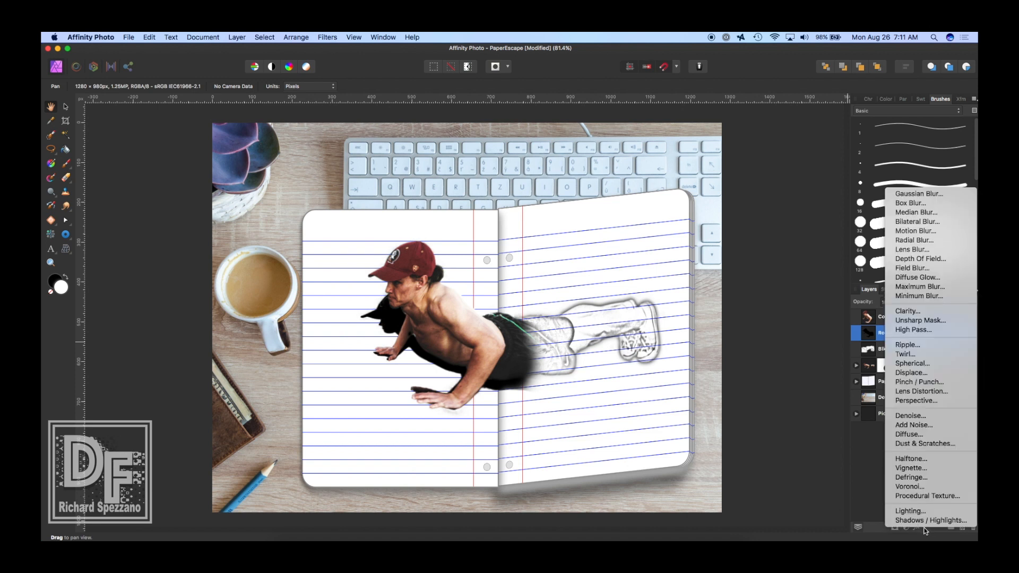
pyautogui.click(900, 193)
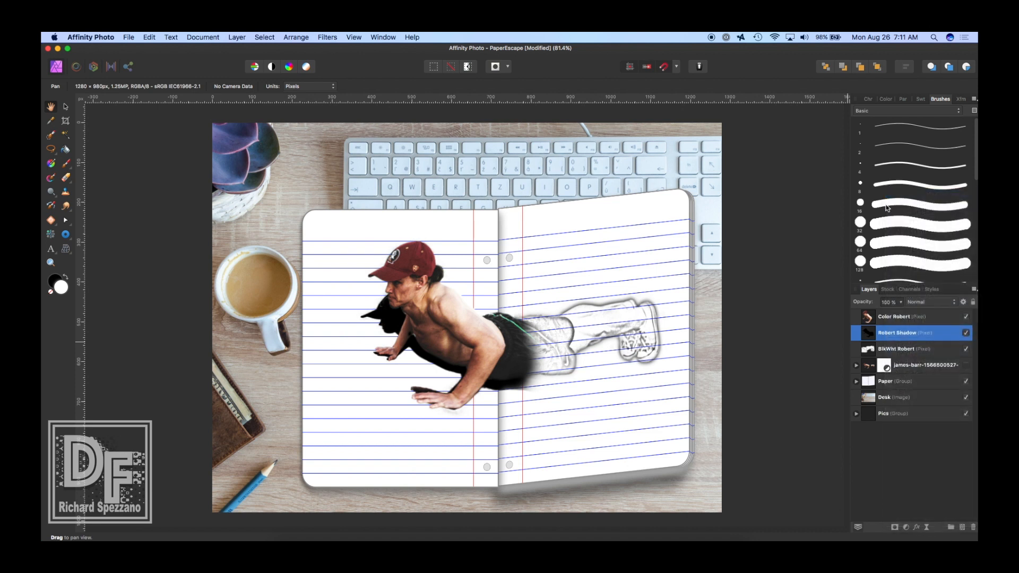
pyautogui.moveTo(684, 495); pyautogui.dragTo(747, 495)
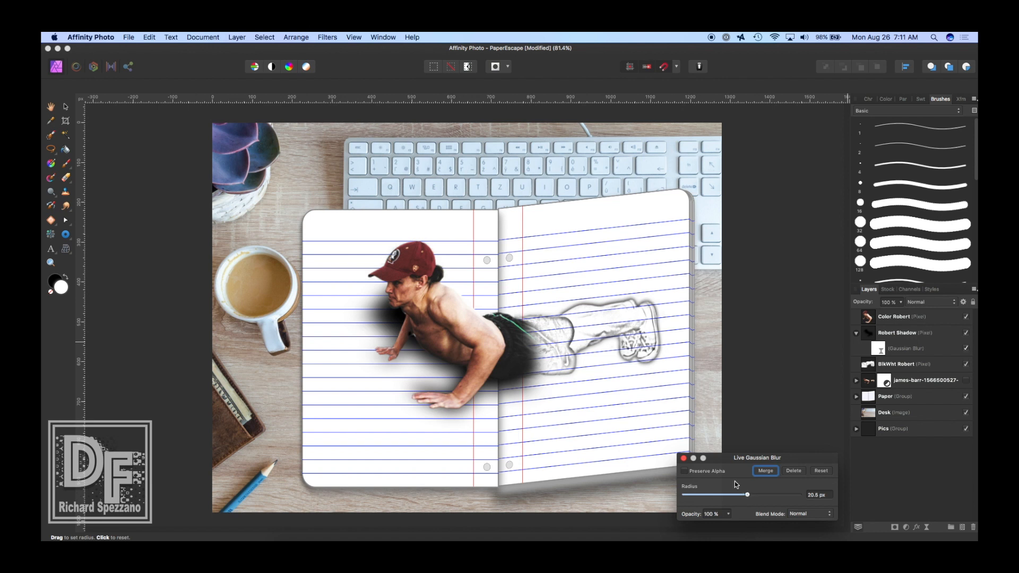
pyautogui.click(683, 459)
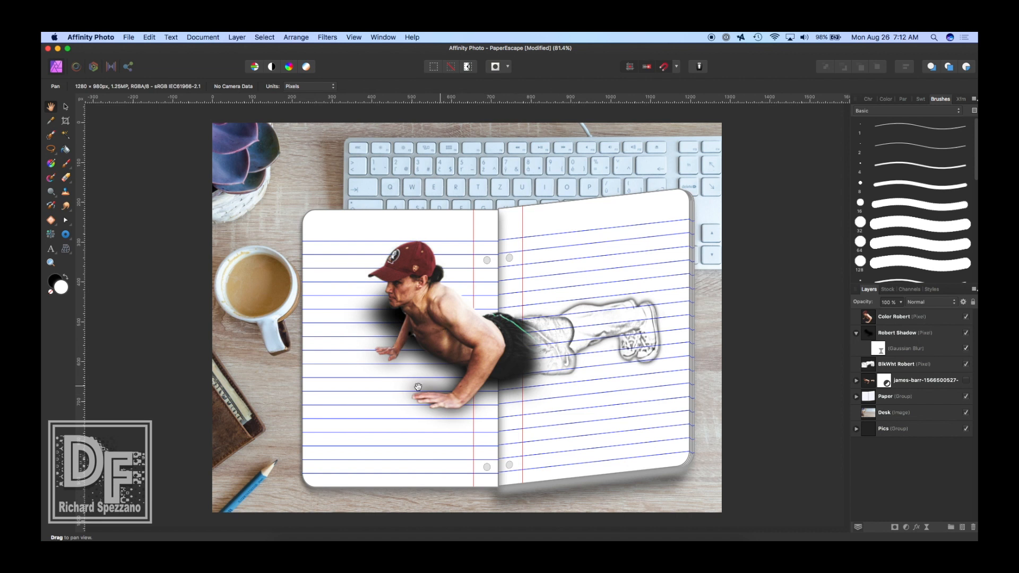
pyautogui.click(871, 335)
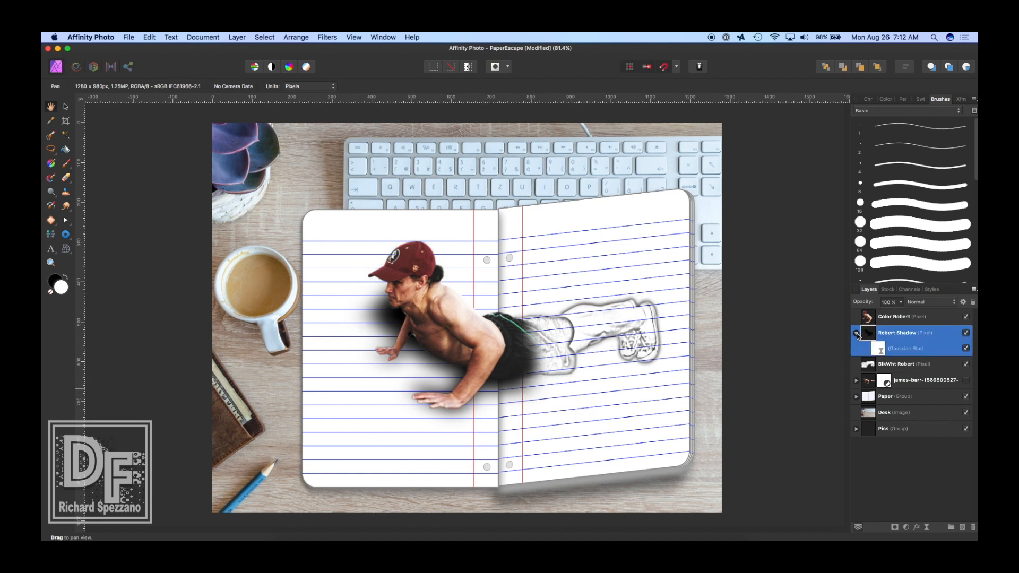
pyautogui.click(856, 334)
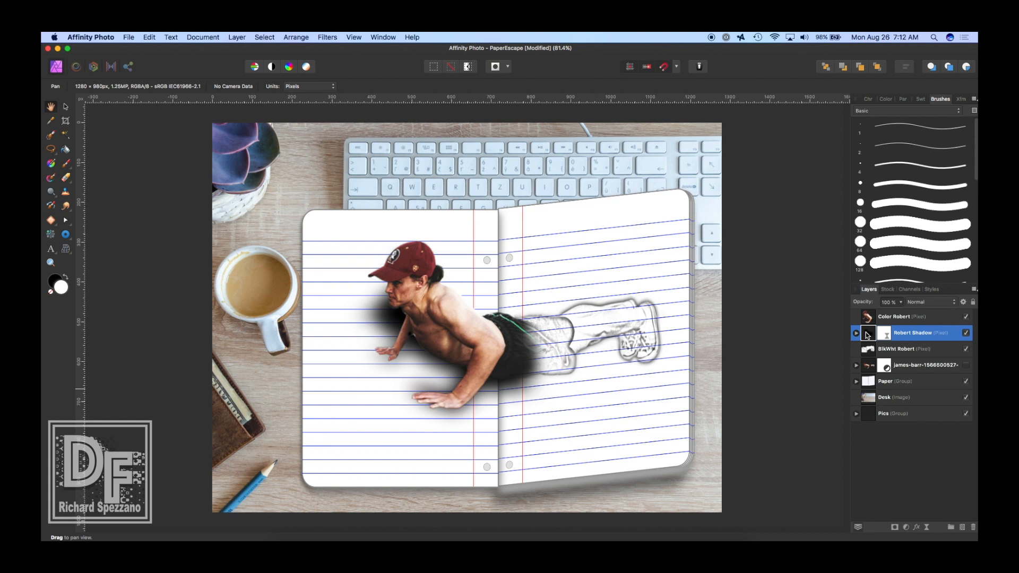
# Step: Add a new pixel layer above the blurred shadow layer and name it "Shadow 2"
pyautogui.click(66, 179)
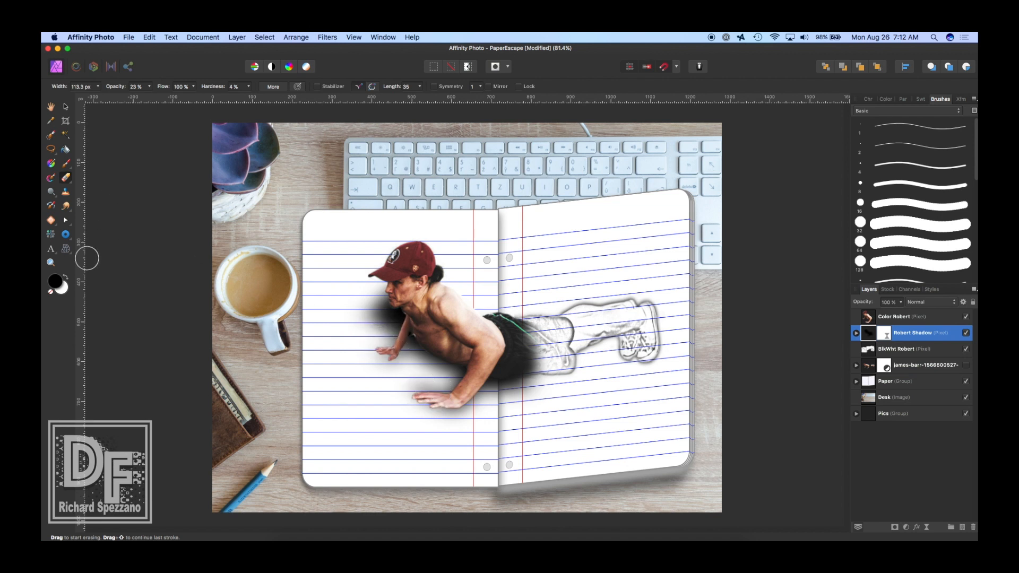
pyautogui.click(66, 107)
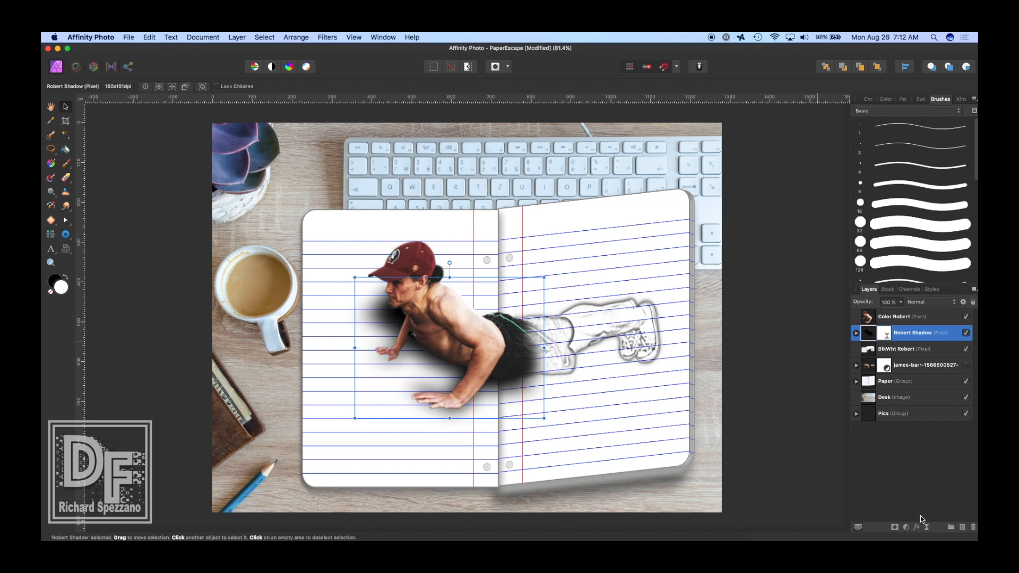
pyautogui.click(962, 527)
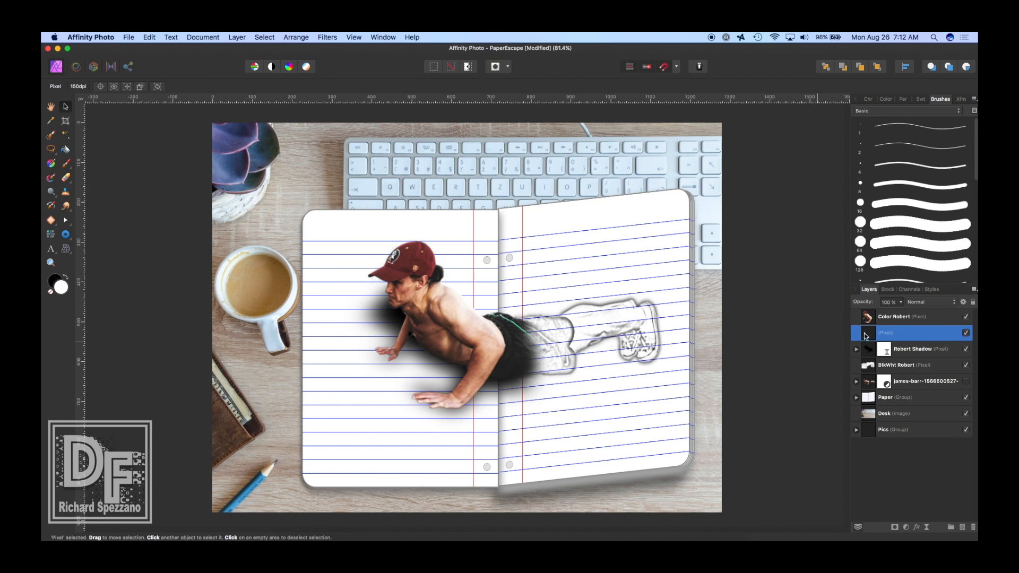
pyautogui.doubleClick(885, 332)
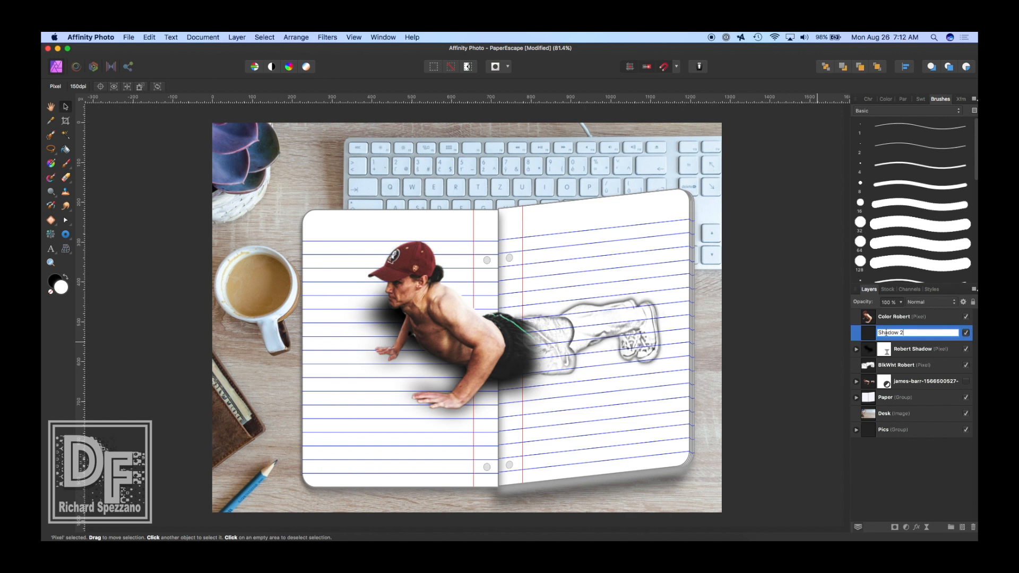
pyautogui.click(887, 478)
pyautogui.click(869, 338)
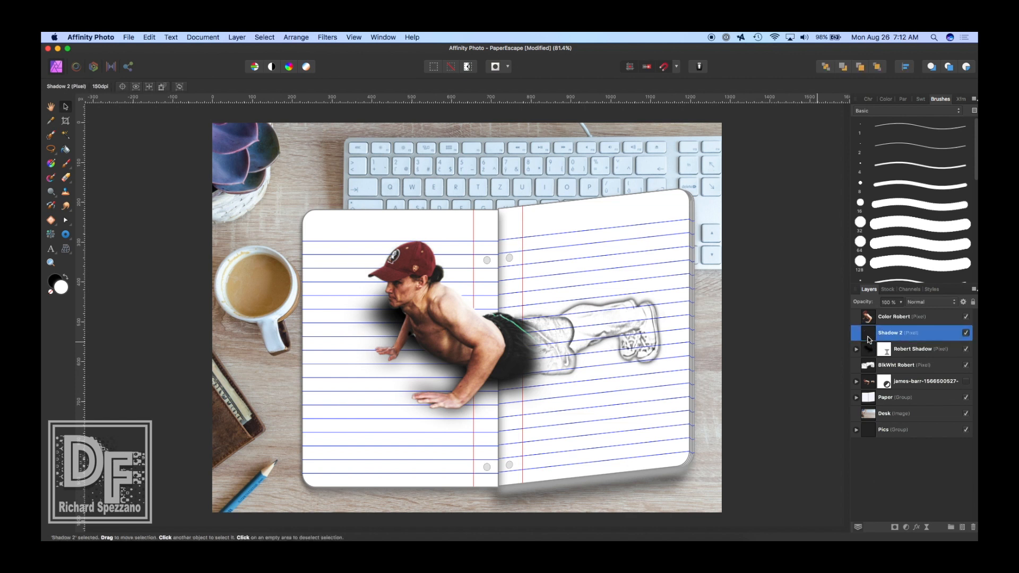
# Step: Paint black contact shadows under both hands on the Shadow 2 layer with a soft brush about 63 px wide
pyautogui.click(65, 164)
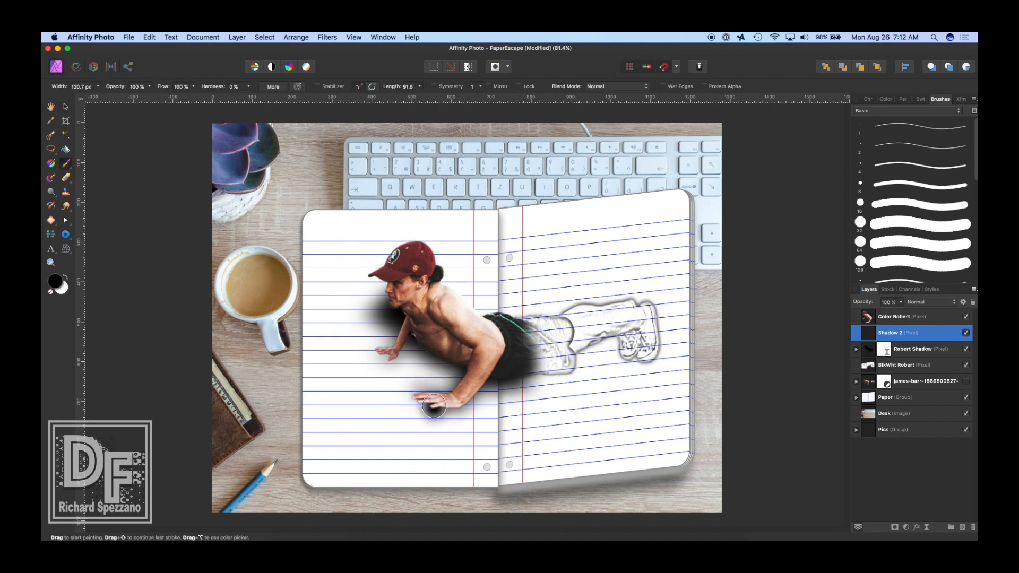
pyautogui.press('[')
pyautogui.press('[')
pyautogui.press('[')
pyautogui.press('[')
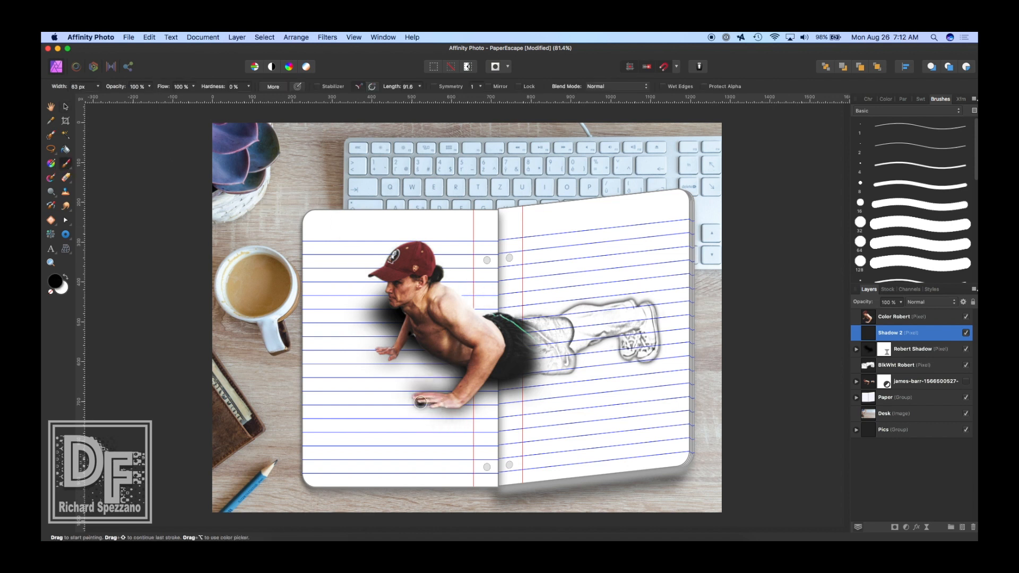
pyautogui.moveTo(420, 400); pyautogui.dragTo(441, 403)
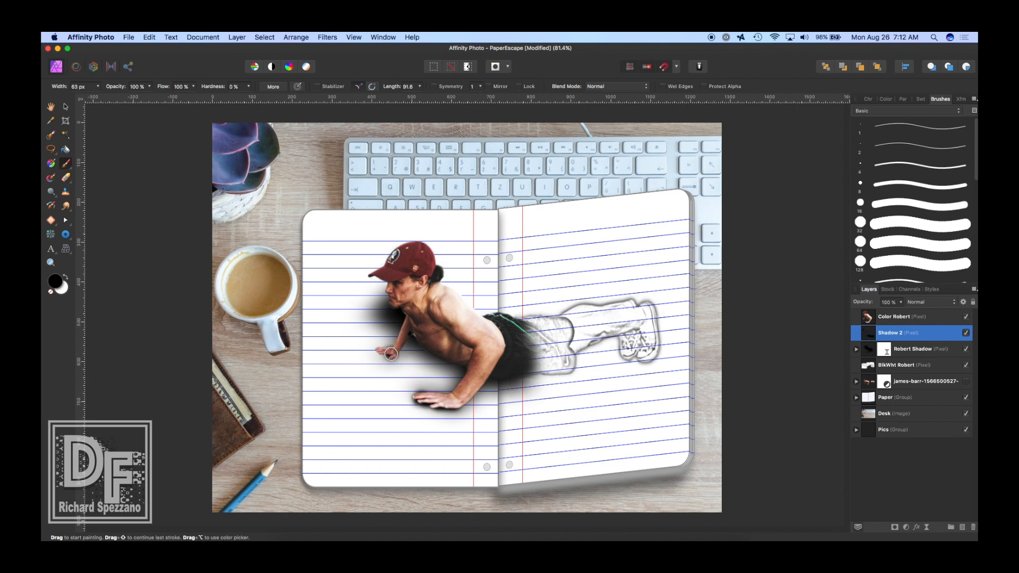
pyautogui.press('[')
pyautogui.moveTo(412, 398); pyautogui.dragTo(418, 399)
# Step: Enlarge the paint brush to 133.1 px and brush shadow from the near hand up toward the chest
pyautogui.press(']')
pyautogui.press(']')
pyautogui.press(']')
pyautogui.press(']')
pyautogui.press(']')
pyautogui.press(']')
pyautogui.press(']')
pyautogui.press(']')
pyautogui.press(']')
pyautogui.press(']')
pyautogui.press(']')
pyautogui.press(']')
pyautogui.press(']')
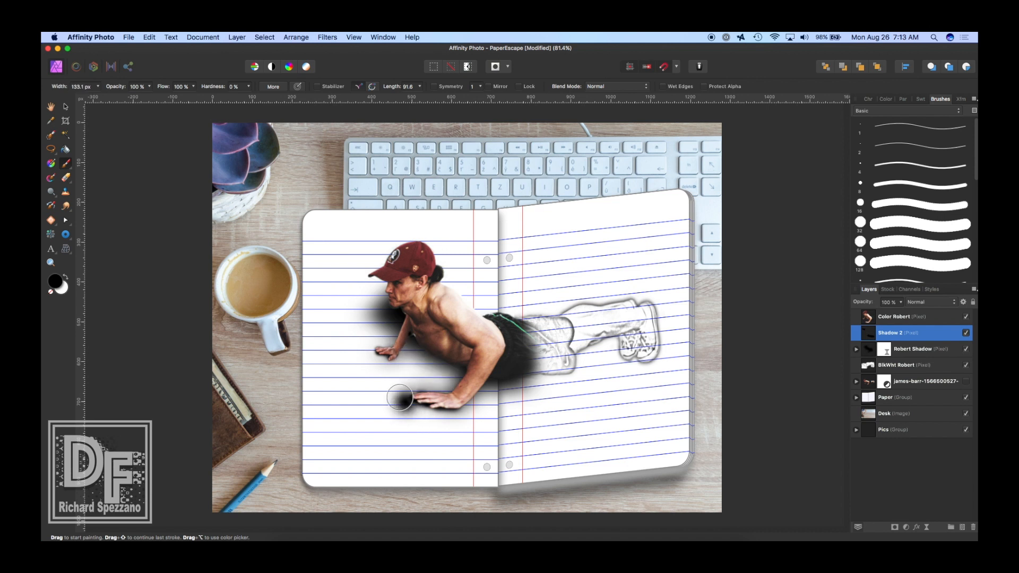
pyautogui.moveTo(422, 401)
pyautogui.mouseDown()
pyautogui.moveTo(420, 353)
pyautogui.moveTo(446, 375)
pyautogui.mouseUp()
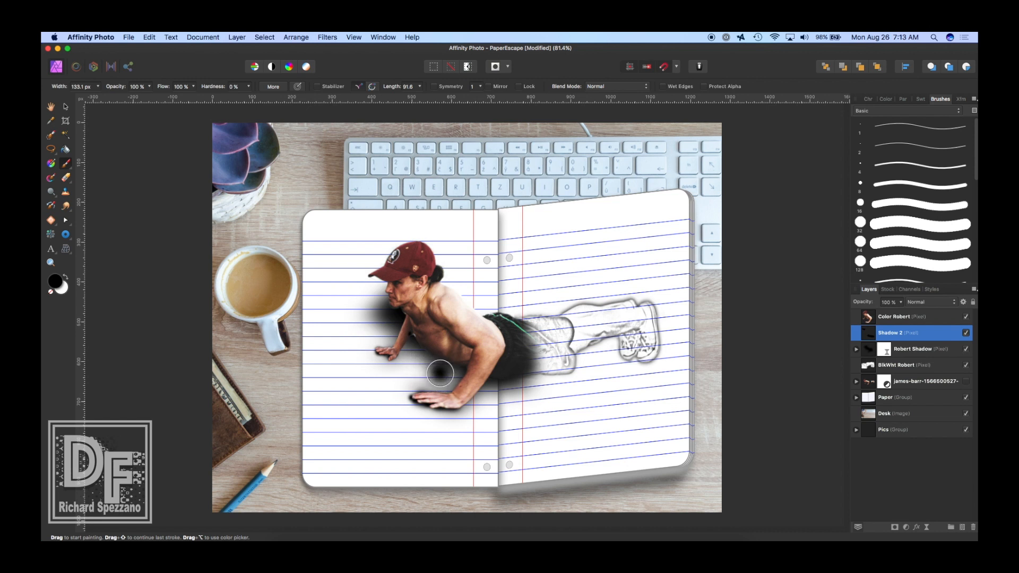
# Step: Lower the brush opacity to 38%, paint softer shadow by the far hand, and undo the stray stroke on the paper
pyautogui.click(150, 86)
pyautogui.click(99, 98)
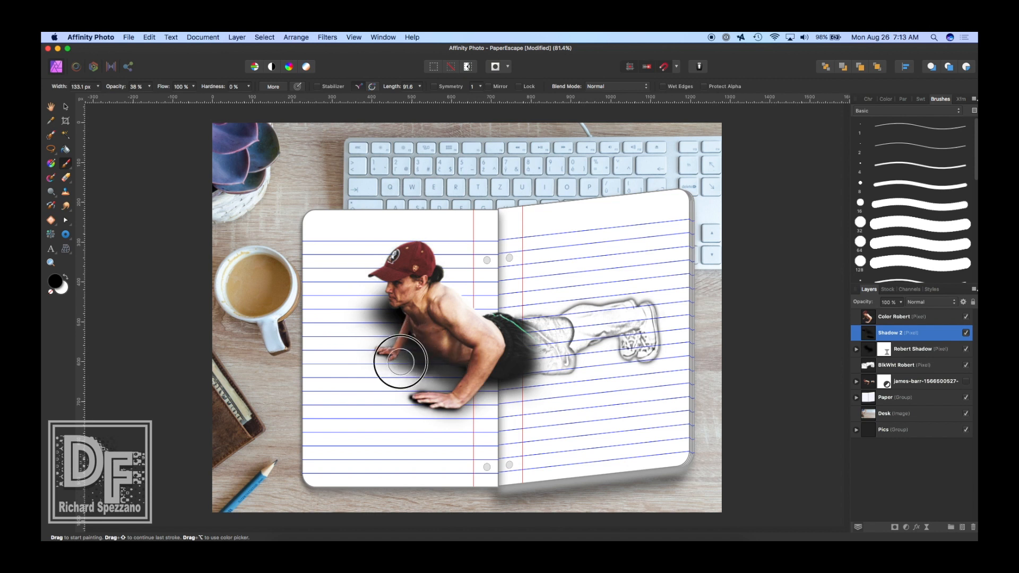
pyautogui.moveTo(400, 362)
pyautogui.mouseDown()
pyautogui.moveTo(443, 365)
pyautogui.moveTo(414, 363)
pyautogui.mouseUp()
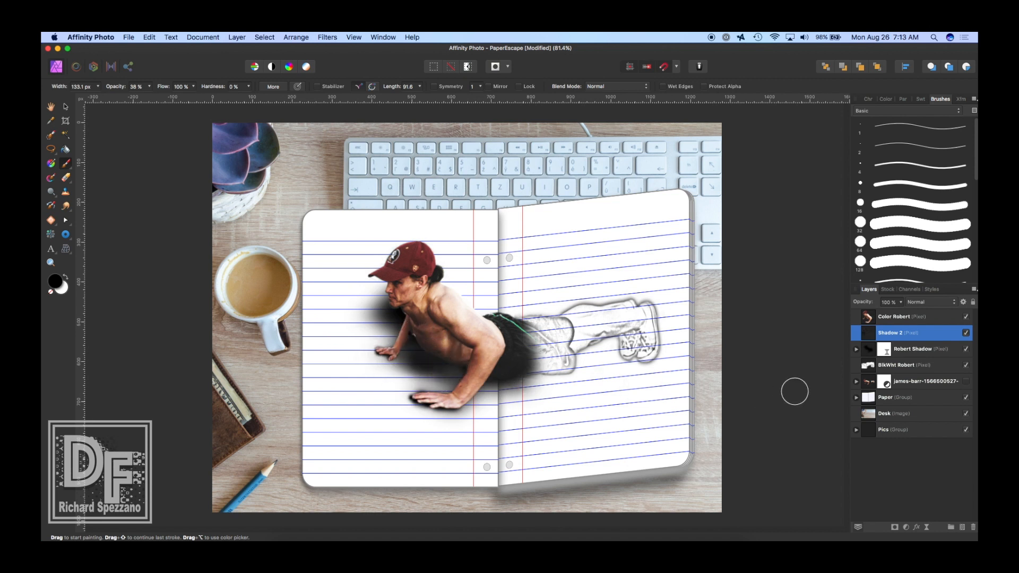
pyautogui.moveTo(345, 372); pyautogui.dragTo(368, 370)
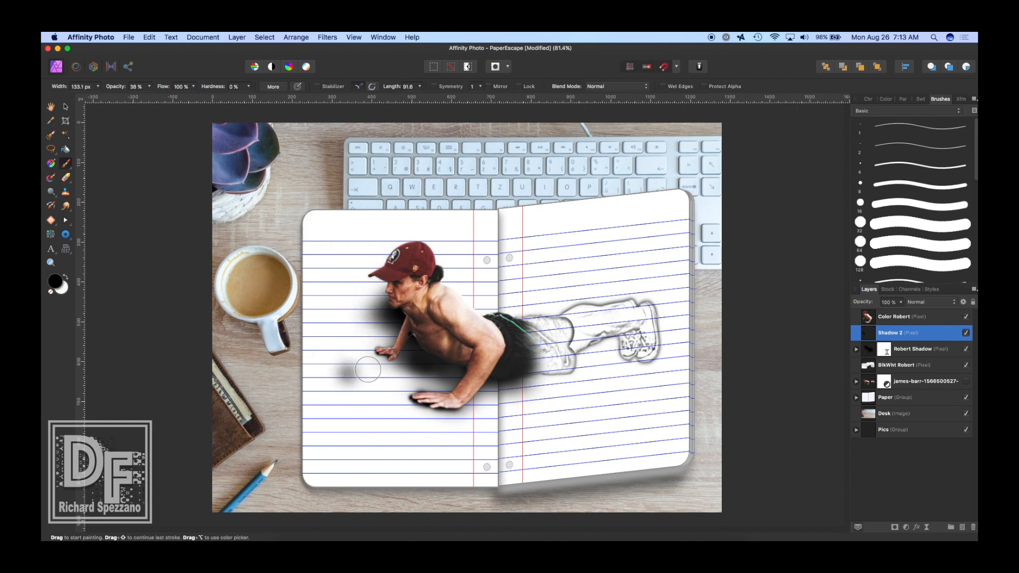
pyautogui.press('super+z')
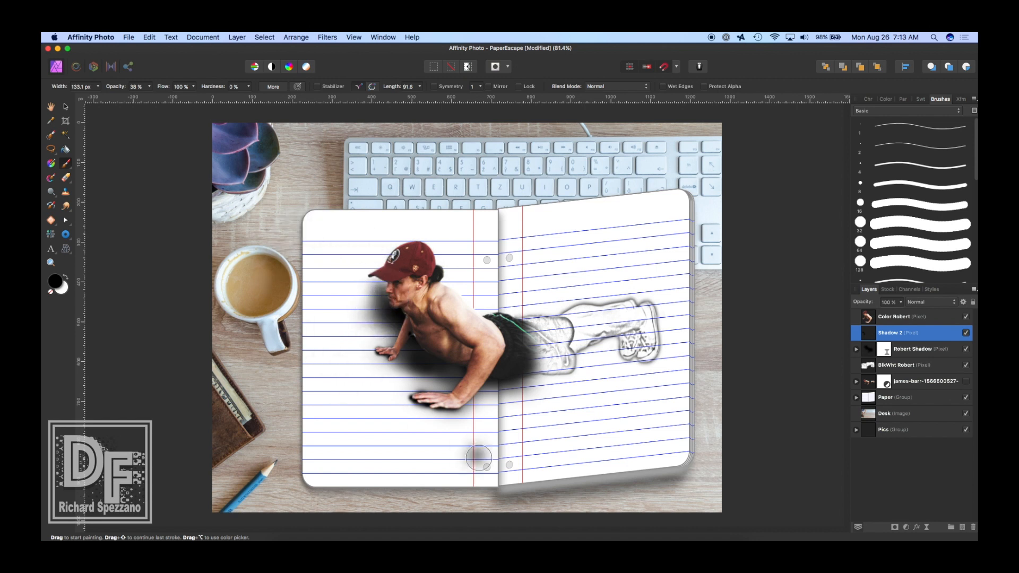
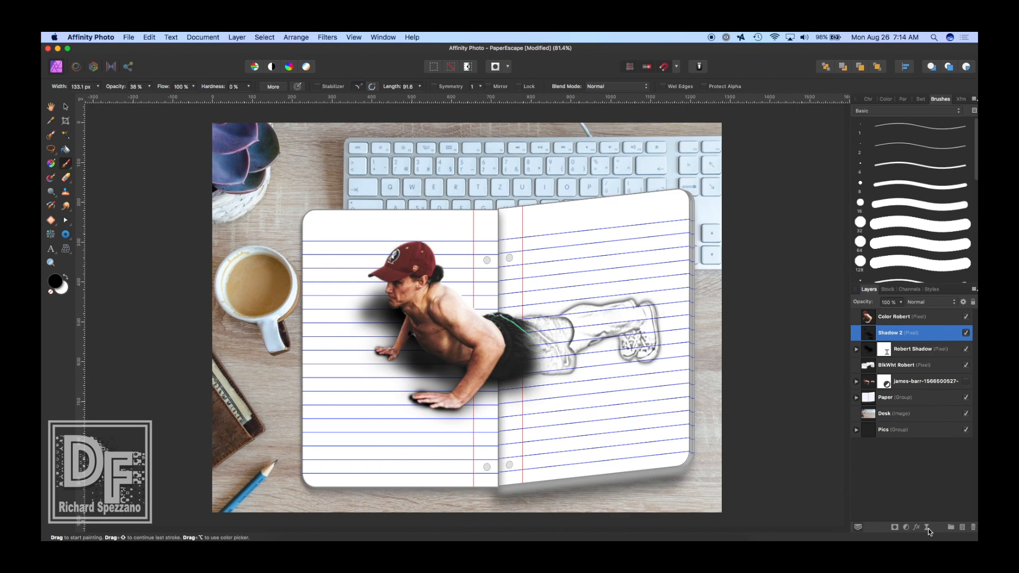
# Step: Add a live Gaussian Blur with a 4.2 px radius to the Shadow 2 layer
pyautogui.click(927, 528)
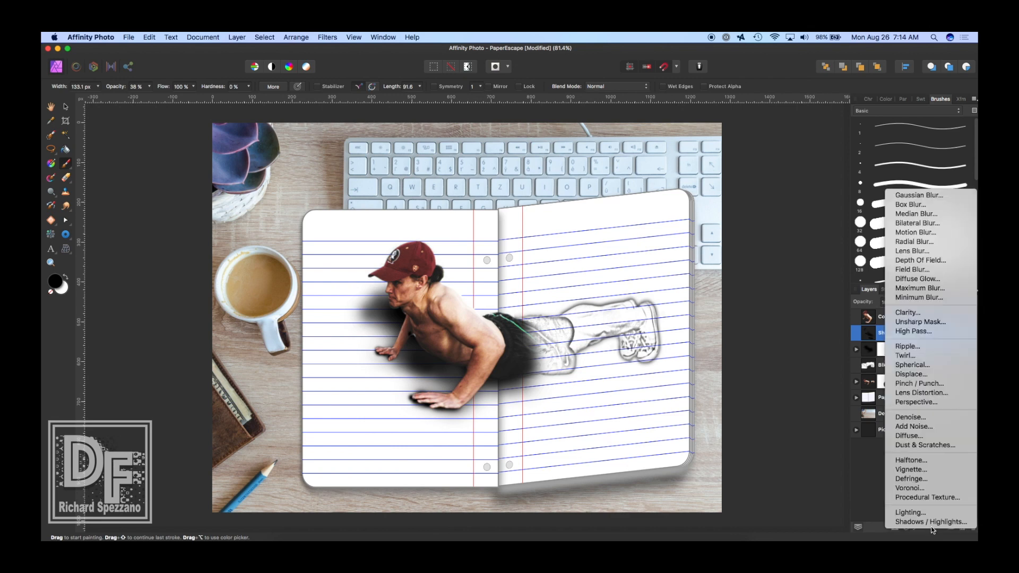
pyautogui.click(913, 196)
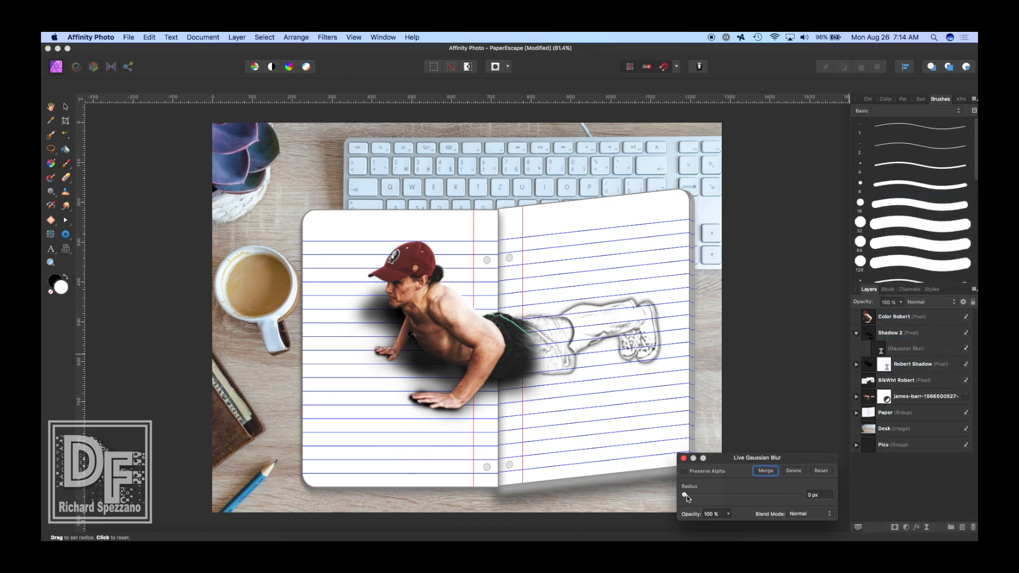
pyautogui.moveTo(685, 497); pyautogui.dragTo(719, 501)
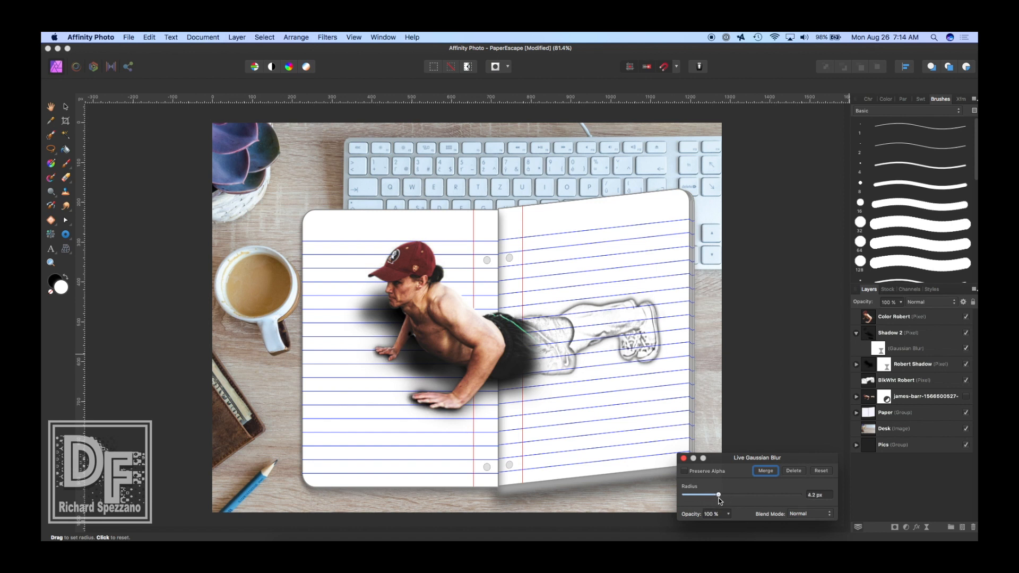
pyautogui.click(683, 459)
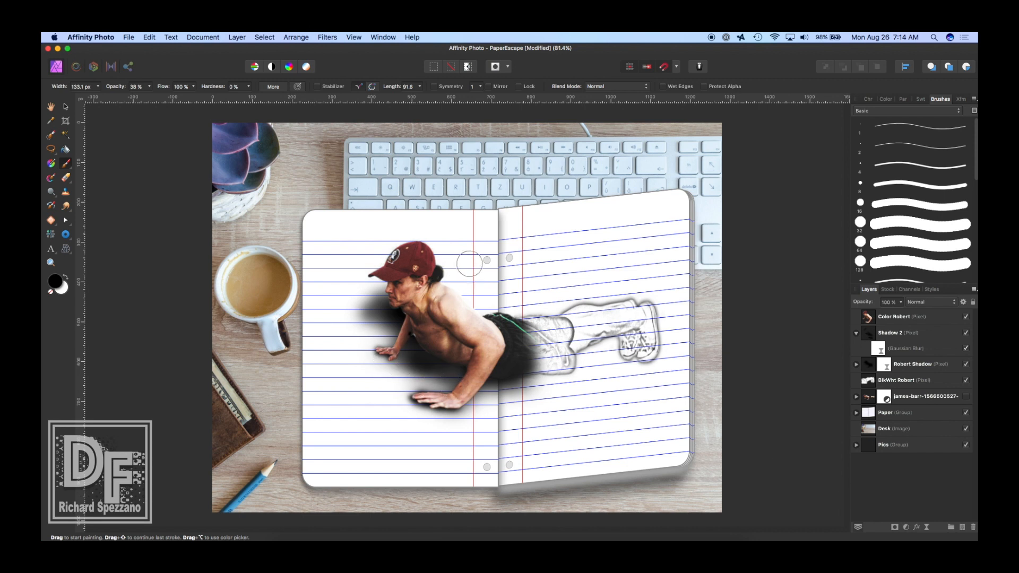
# Step: Select the Shadow 2 layer again and paint more soft shadow beneath the chest, just above the near hand
pyautogui.click(879, 333)
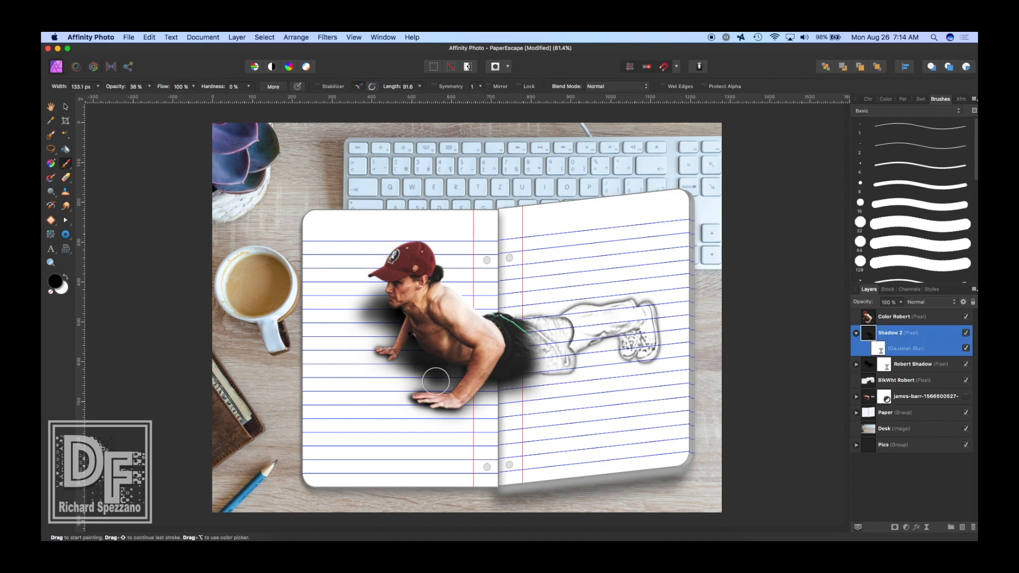
pyautogui.moveTo(436, 381)
pyautogui.mouseDown()
pyautogui.moveTo(410, 370)
pyautogui.moveTo(407, 384)
pyautogui.moveTo(454, 384)
pyautogui.mouseUp()
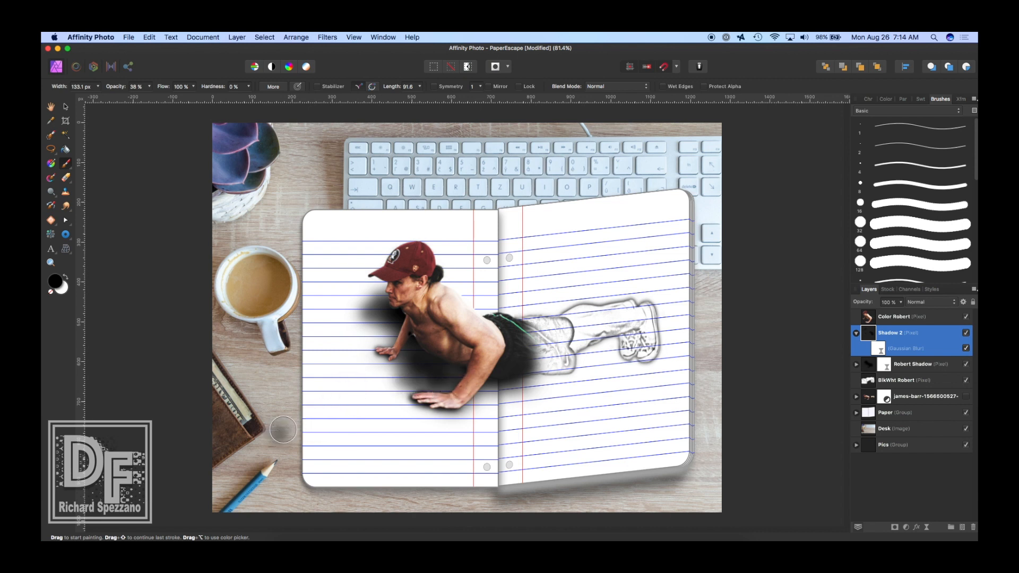
pyautogui.click(64, 106)
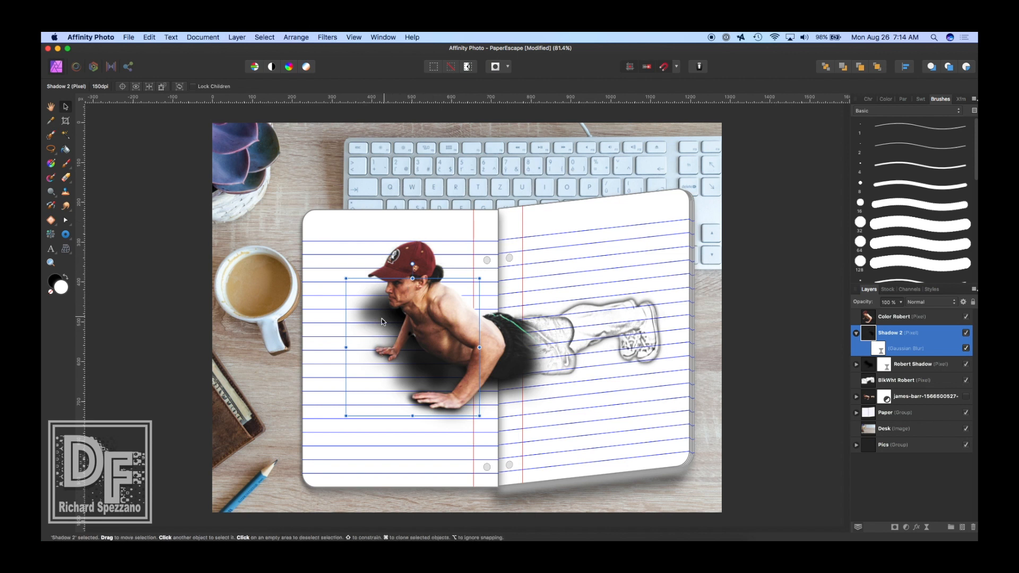
pyautogui.click(51, 107)
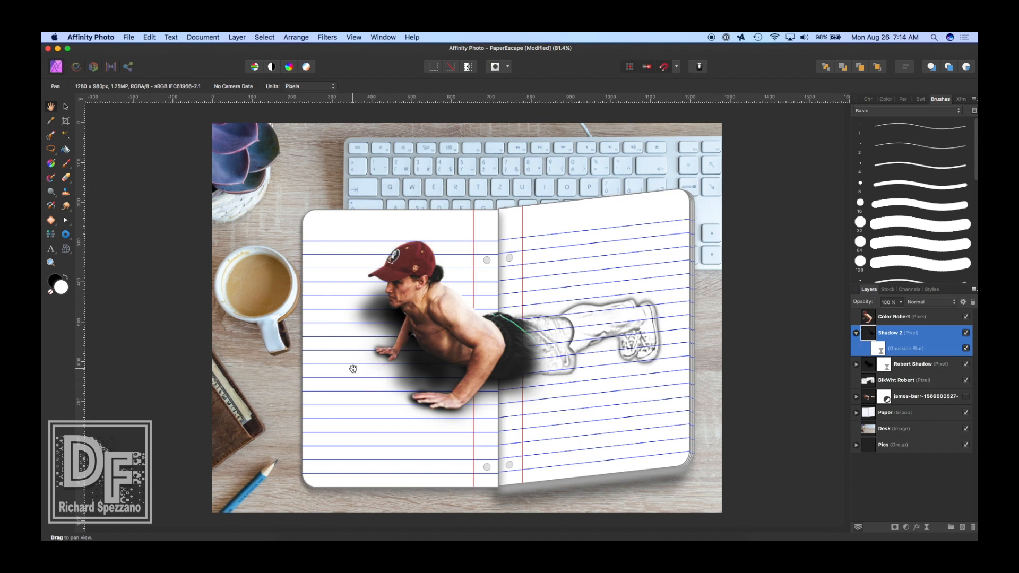
# Step: Build up broad soft shadow around the far hand and forearm using larger brushes of 354 px and 217.4 px
pyautogui.click(67, 164)
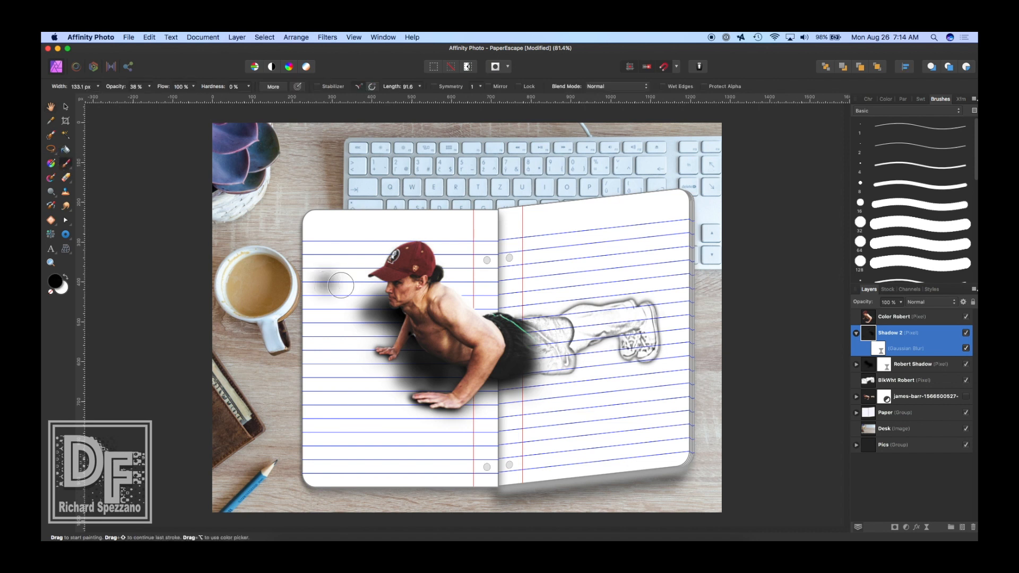
pyautogui.press(']')
pyautogui.press(']')
pyautogui.press(']')
pyautogui.click(386, 358)
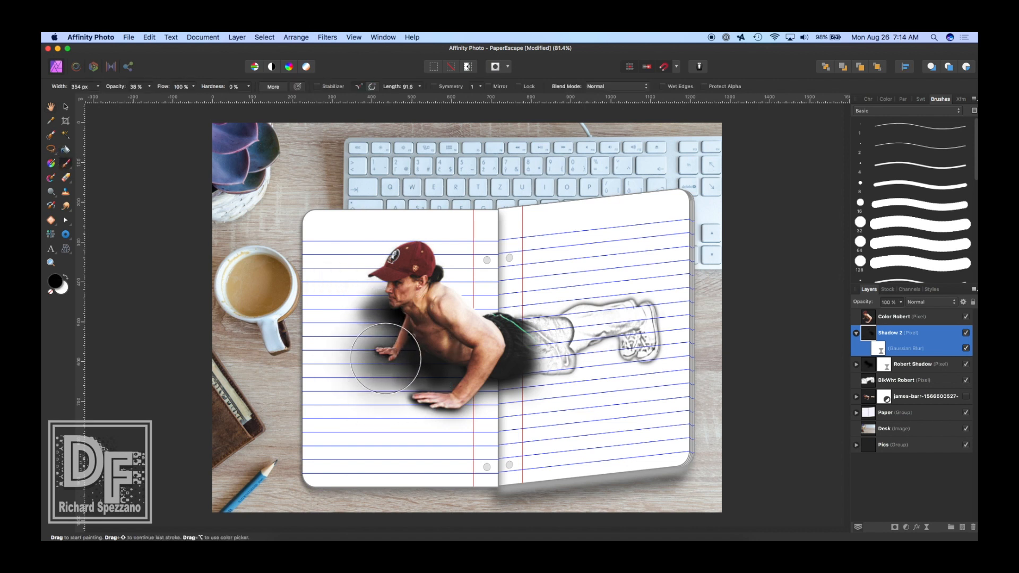
pyautogui.click(383, 360)
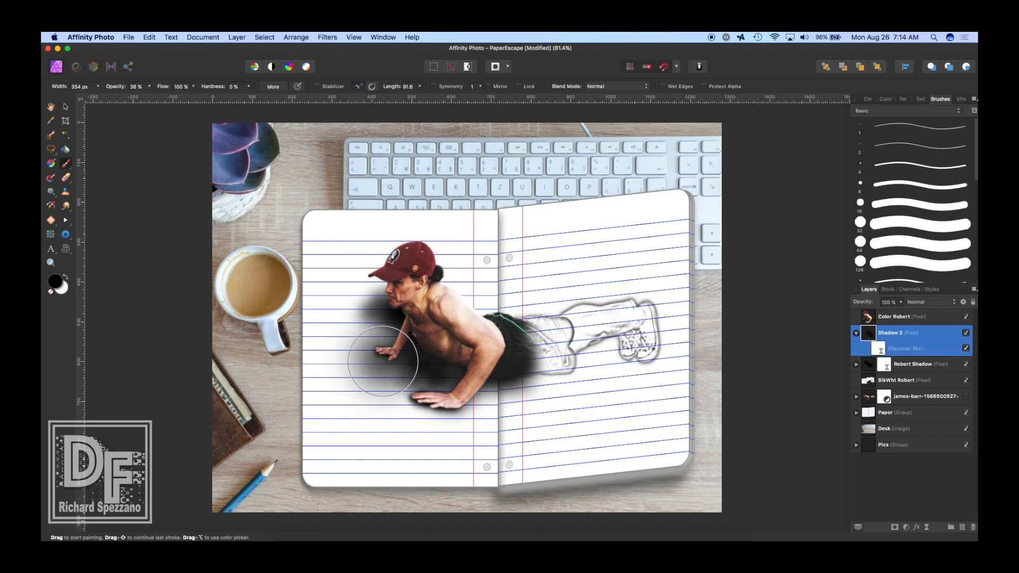
pyautogui.press('[')
pyautogui.press('[')
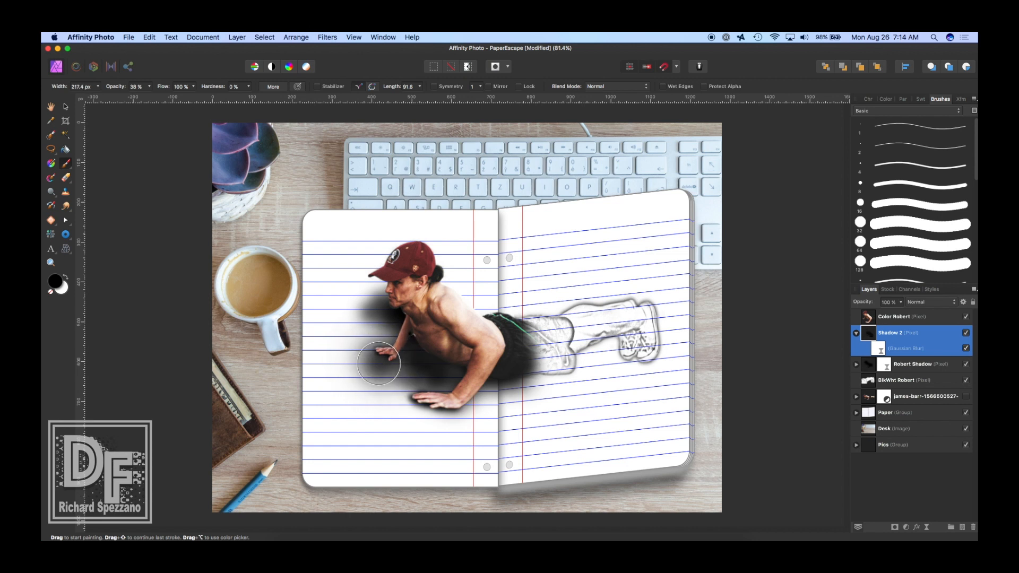
pyautogui.moveTo(378, 363); pyautogui.dragTo(373, 366)
pyautogui.click(367, 365)
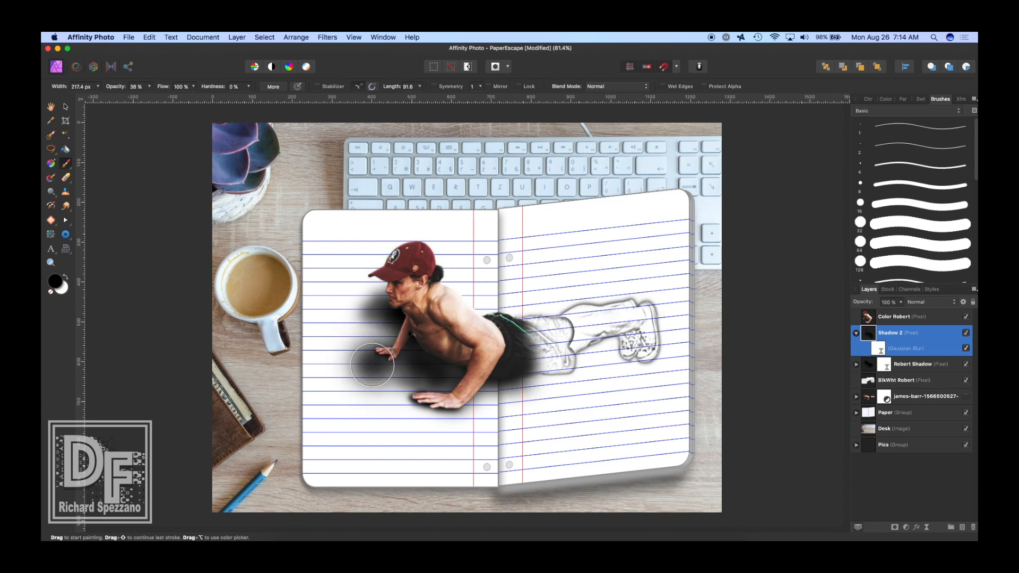
pyautogui.click(377, 364)
pyautogui.press('super+z')
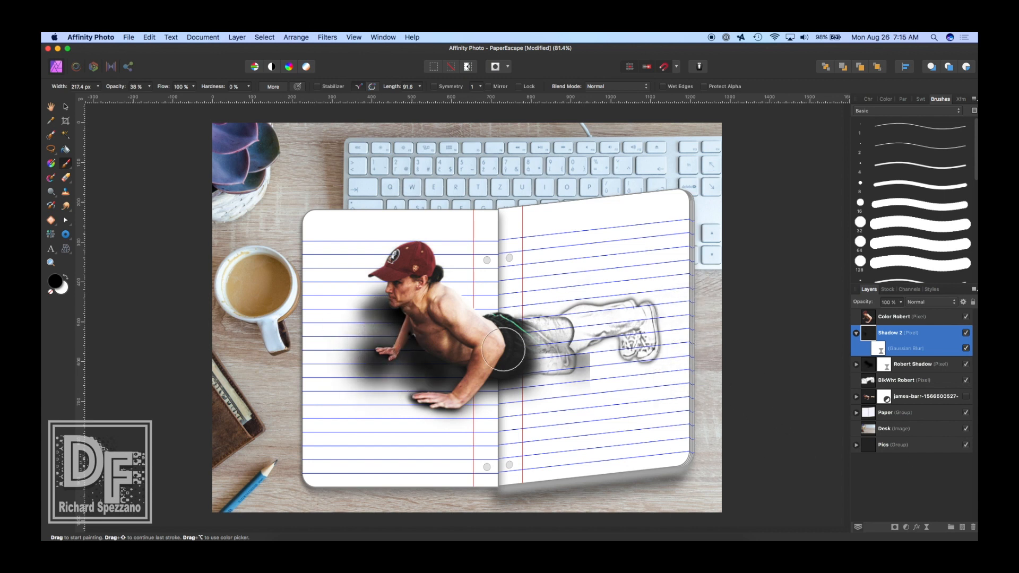
pyautogui.click(379, 337)
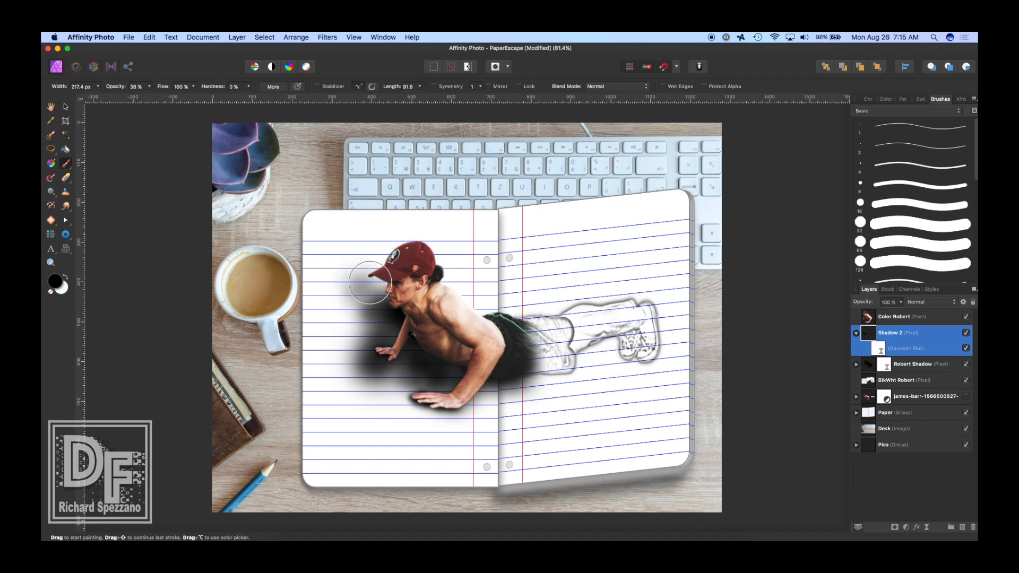
# Step: Hide the blurred body-shadow layer beneath Shadow 2 to isolate the painted shadow, and collapse the Shadow 2 layer
pyautogui.click(868, 363)
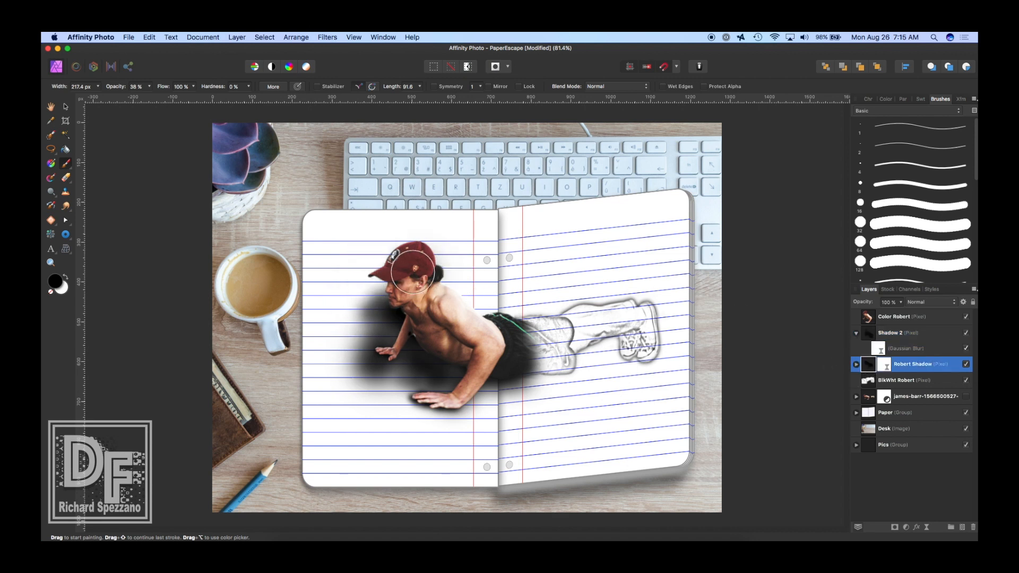
pyautogui.press('[')
pyautogui.hotkey('ctrl', 'z')
pyautogui.press('[')
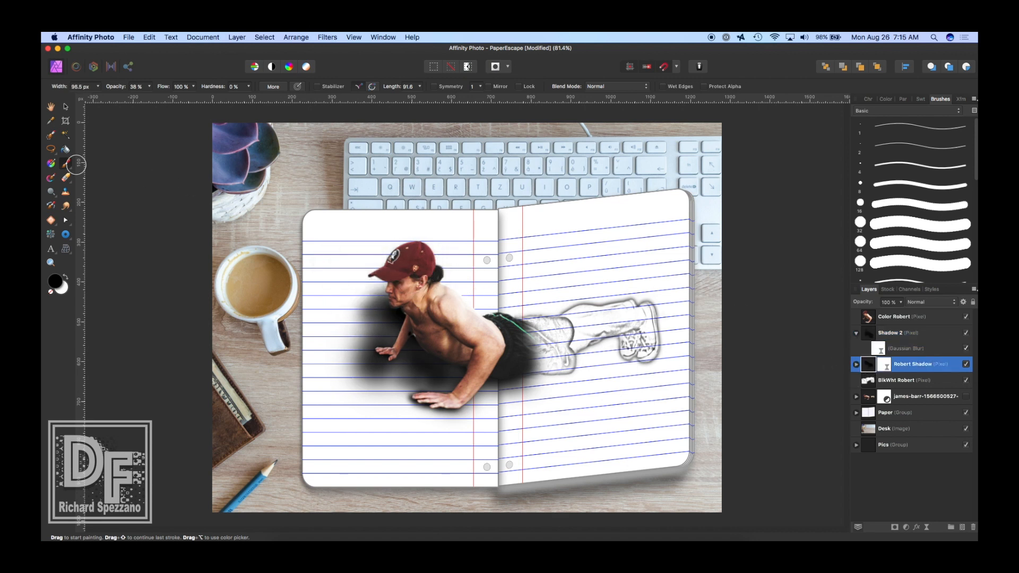
pyautogui.click(66, 178)
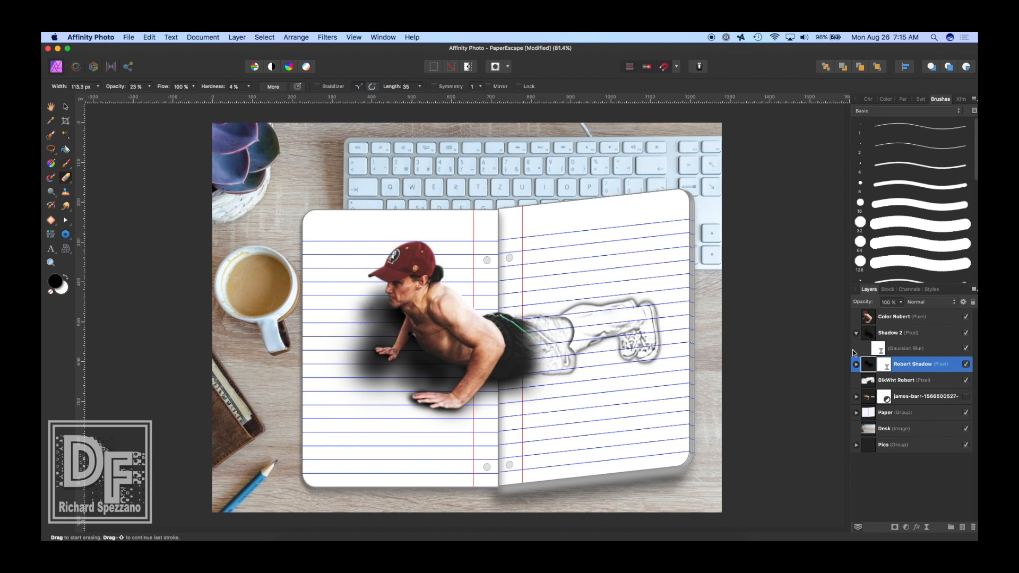
pyautogui.click(966, 365)
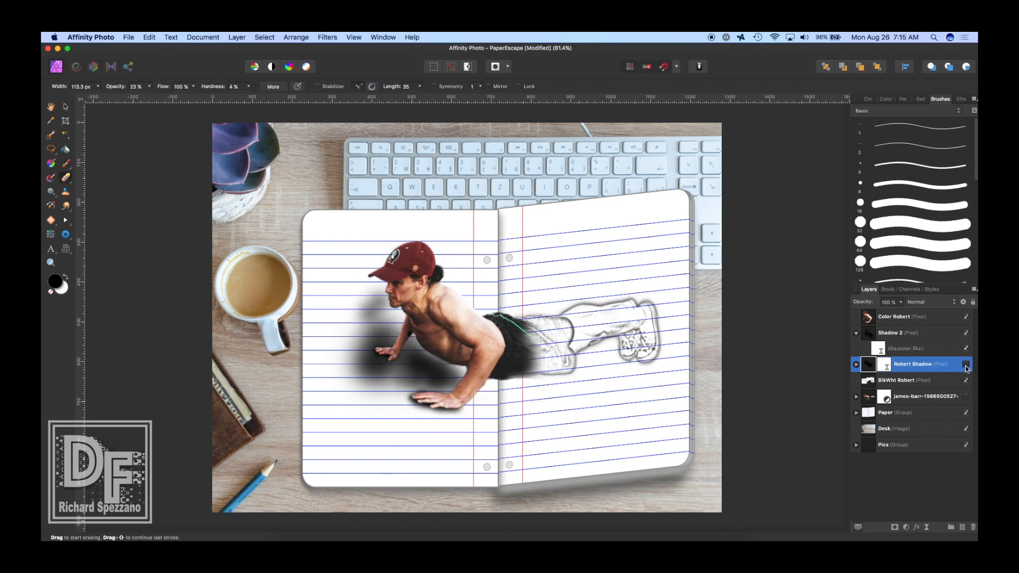
pyautogui.click(966, 365)
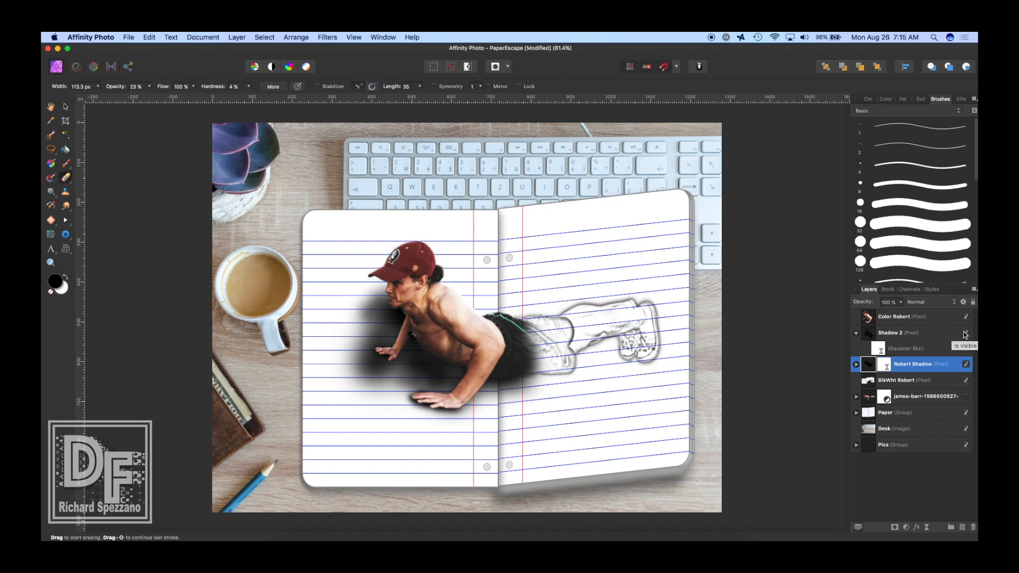
pyautogui.click(965, 364)
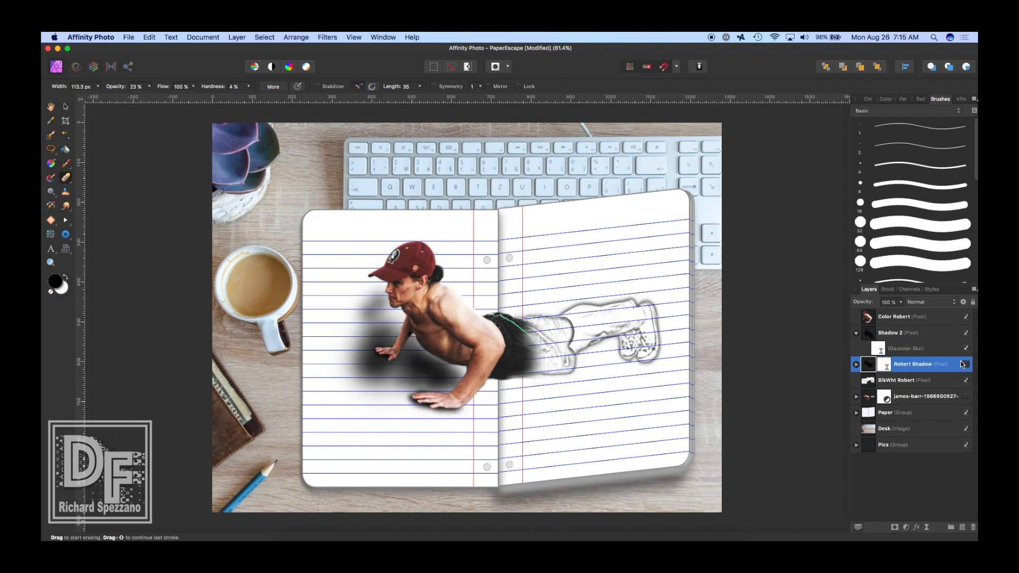
pyautogui.click(857, 333)
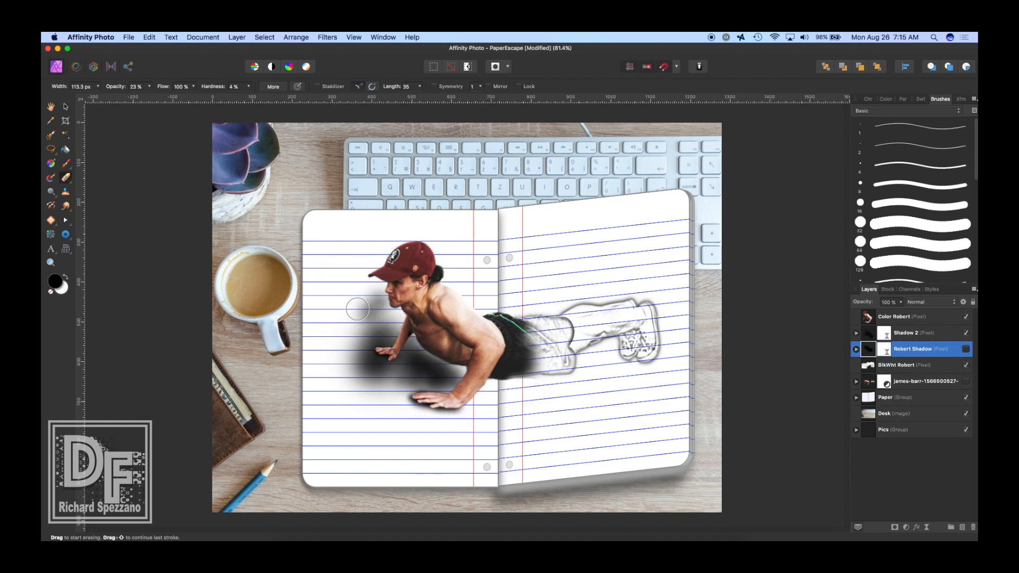
# Step: Erase the painted shadow in front of the man's face on Shadow 2 with the Erase Brush at 100% opacity
pyautogui.click(149, 87)
pyautogui.moveTo(147, 97); pyautogui.dragTo(300, 125)
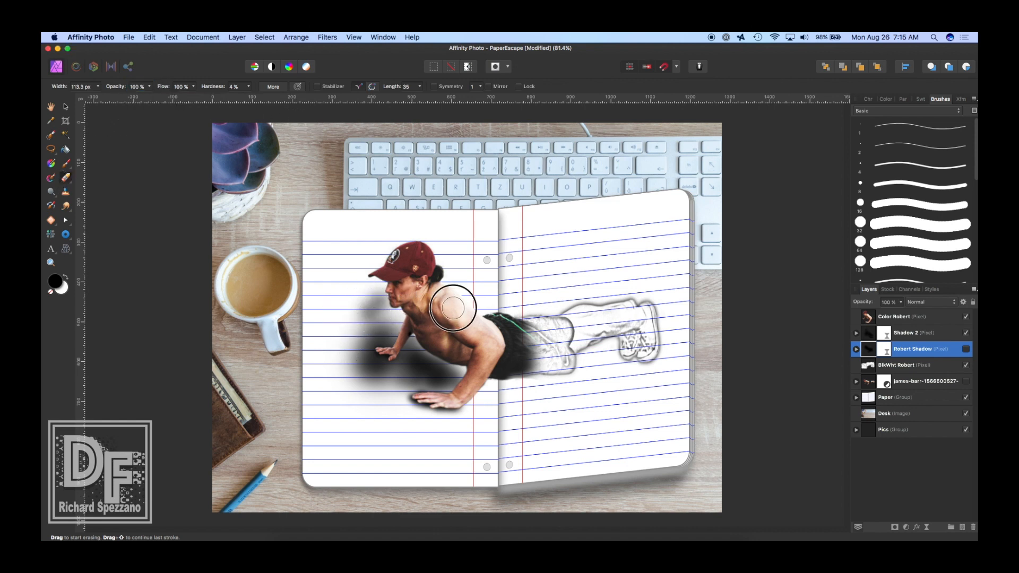
pyautogui.click(873, 332)
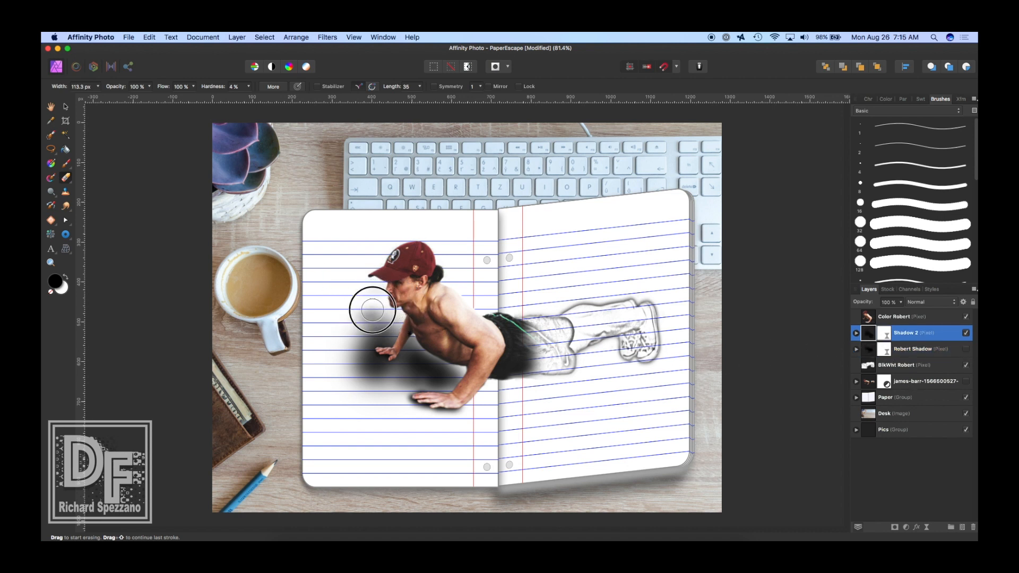
pyautogui.moveTo(372, 311); pyautogui.dragTo(375, 304)
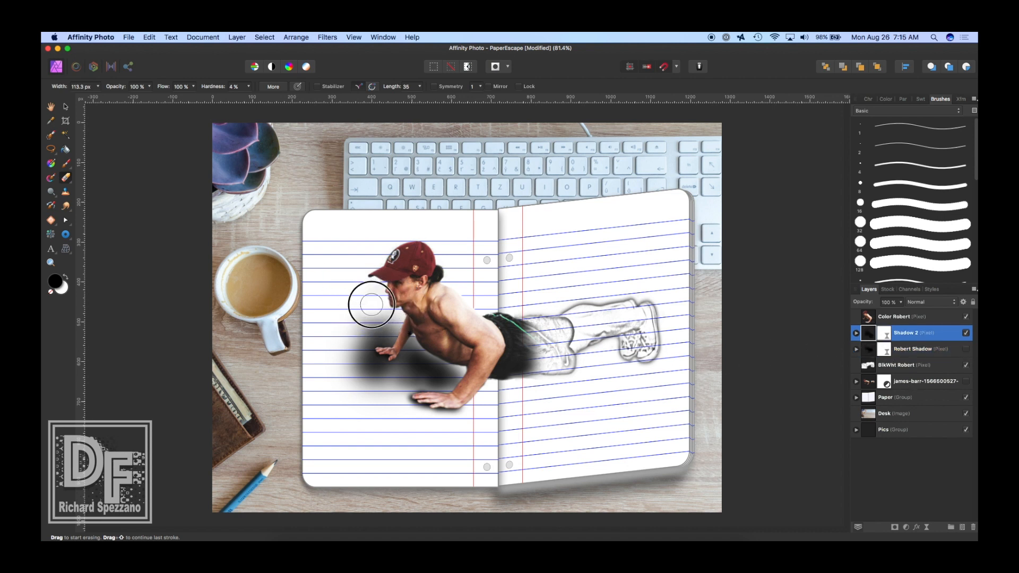
# Step: Show the blurred body-shadow layer beneath Shadow 2 again, brush shadow below the chin at 38% opacity, and undo the stray stroke behind the back
pyautogui.click(966, 350)
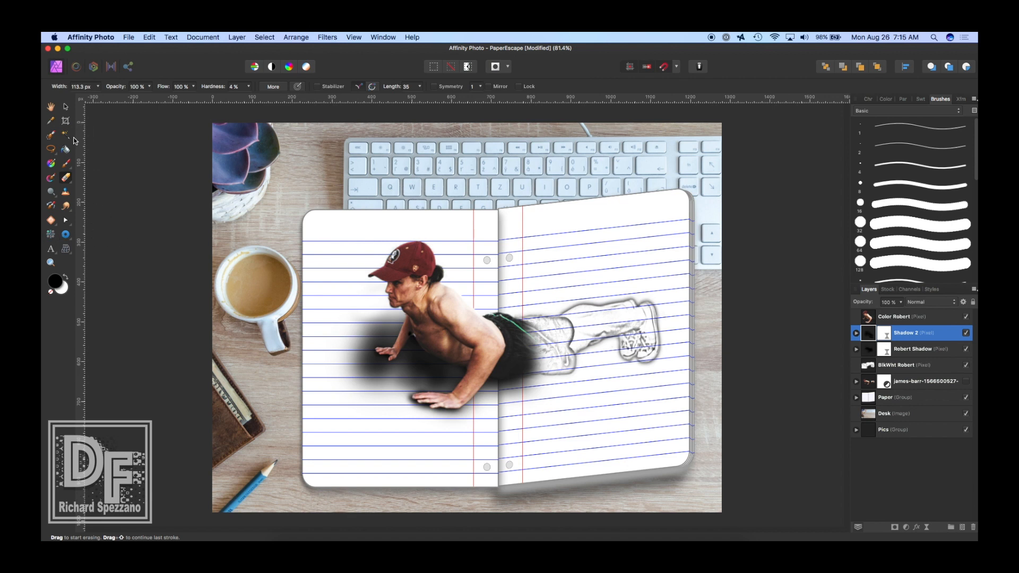
pyautogui.click(66, 164)
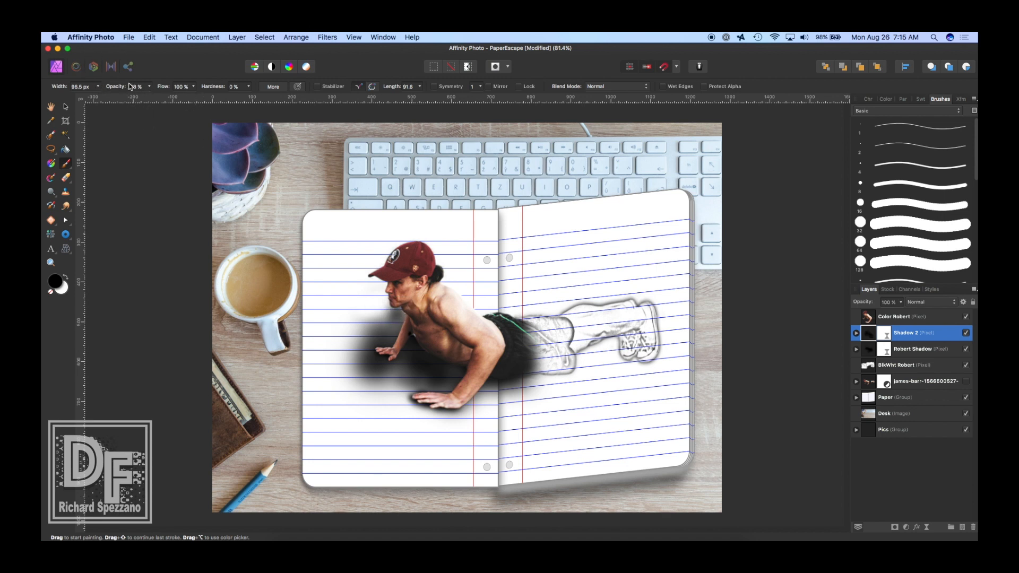
pyautogui.moveTo(406, 310)
pyautogui.mouseDown()
pyautogui.moveTo(382, 319)
pyautogui.moveTo(393, 318)
pyautogui.mouseUp()
pyautogui.moveTo(478, 280); pyautogui.dragTo(463, 287)
pyautogui.press('super+z')
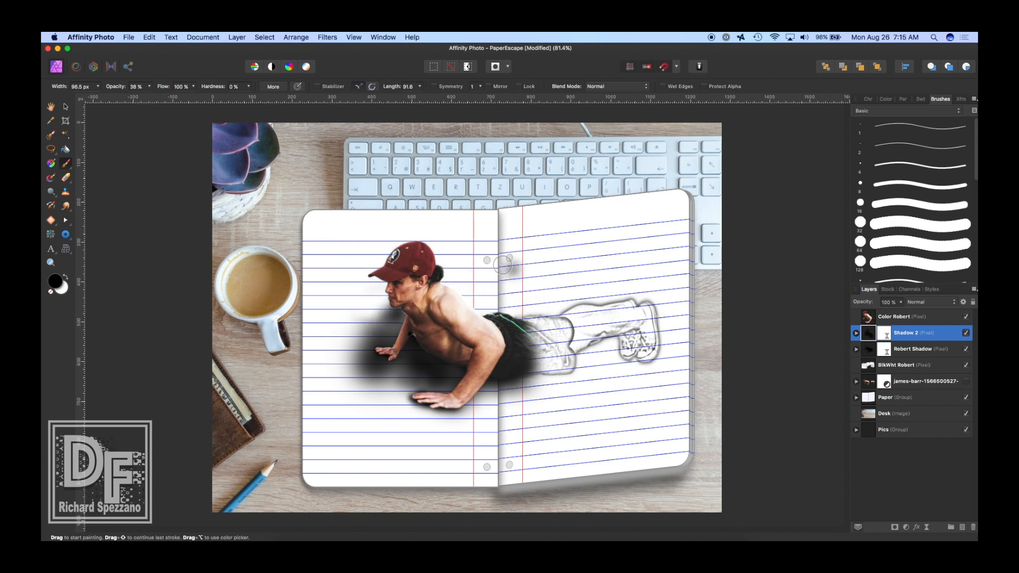
# Step: Paint more soft black shadow on Shadow 2 between the man's chin and far forearm, enlarging the Paint Brush for the last stroke
pyautogui.moveTo(400, 320)
pyautogui.mouseDown()
pyautogui.moveTo(379, 334)
pyautogui.moveTo(382, 314)
pyautogui.moveTo(364, 350)
pyautogui.moveTo(385, 321)
pyautogui.mouseUp()
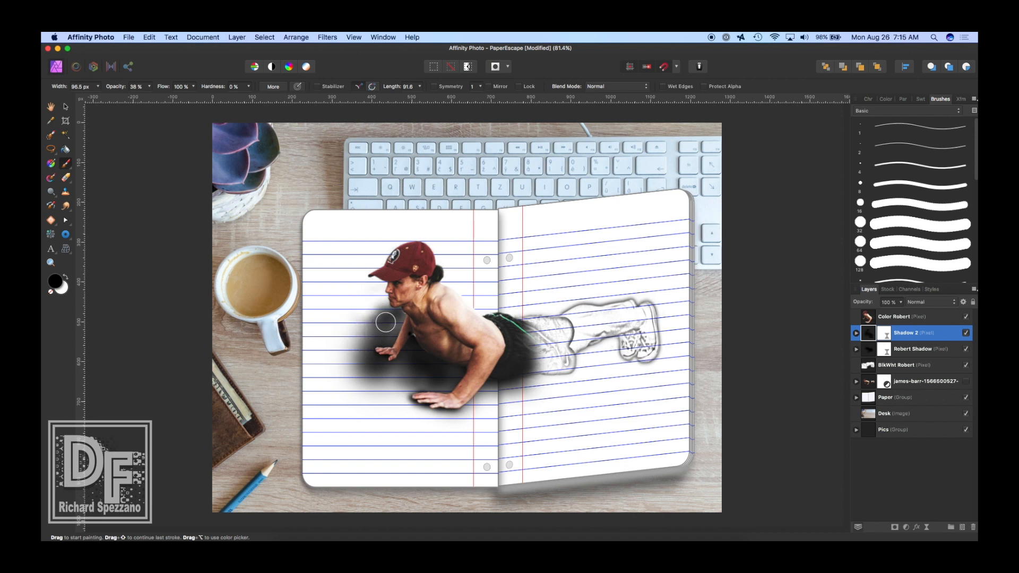
pyautogui.press('[')
pyautogui.press('[')
pyautogui.press(']')
pyautogui.press(']')
pyautogui.press(']')
pyautogui.press(']')
pyautogui.press(']')
pyautogui.press(']')
pyautogui.press(']')
pyautogui.moveTo(397, 323); pyautogui.dragTo(386, 337)
# Step: Switch to the Erase Brush at 100% opacity for the Shadow 2 layer
pyautogui.press('v')
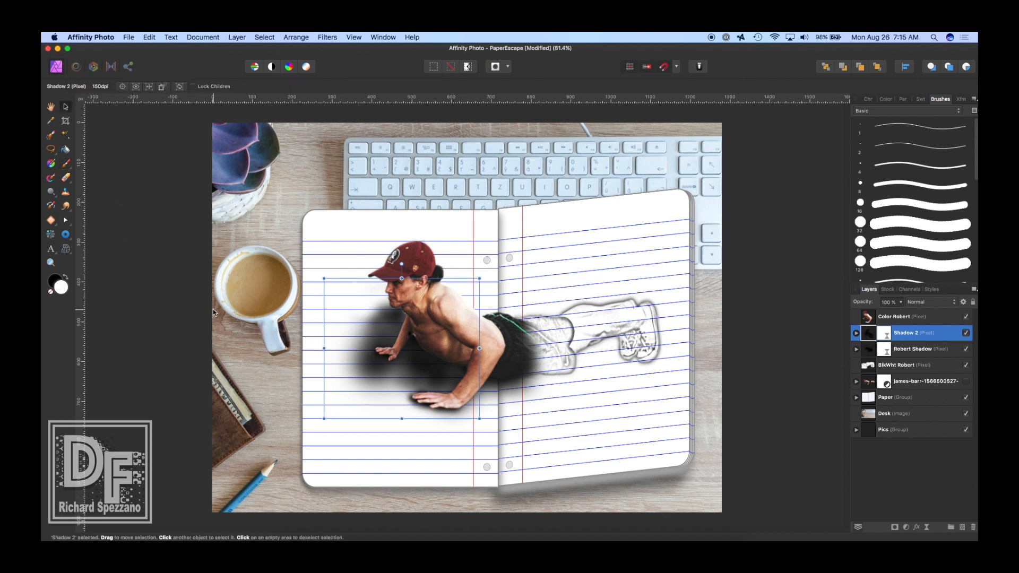
pyautogui.click(66, 177)
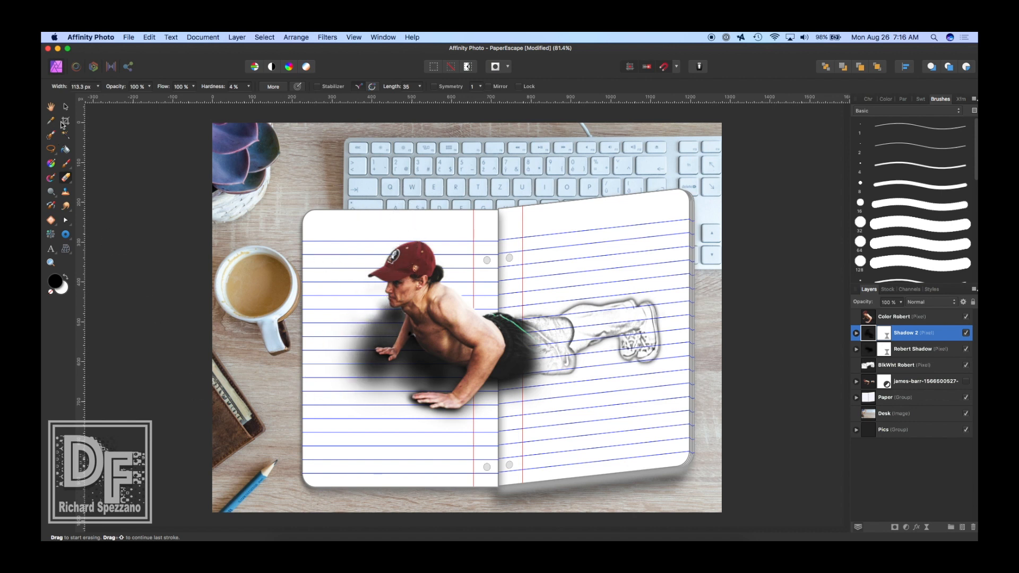
pyautogui.click(51, 107)
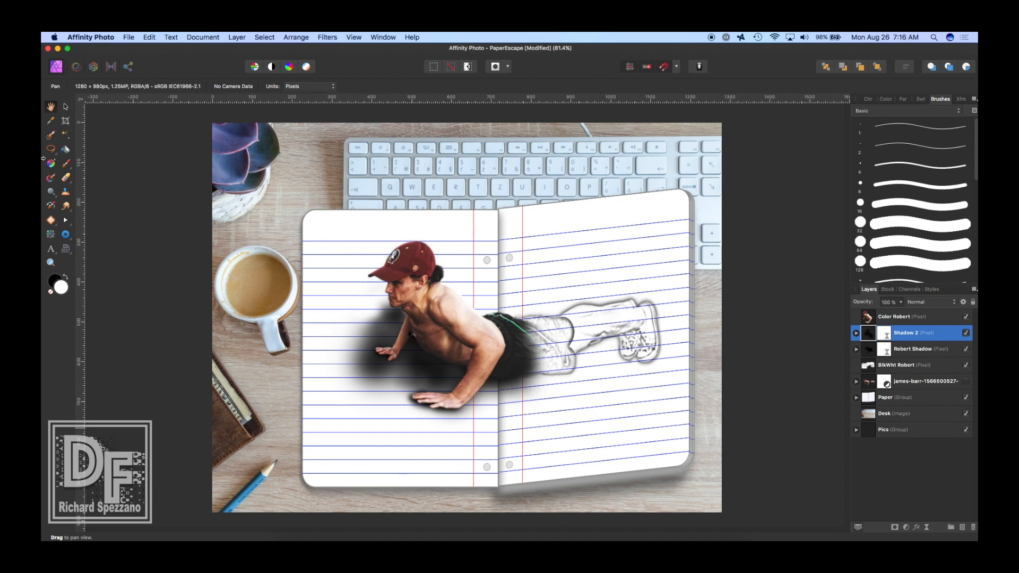
pyautogui.click(67, 165)
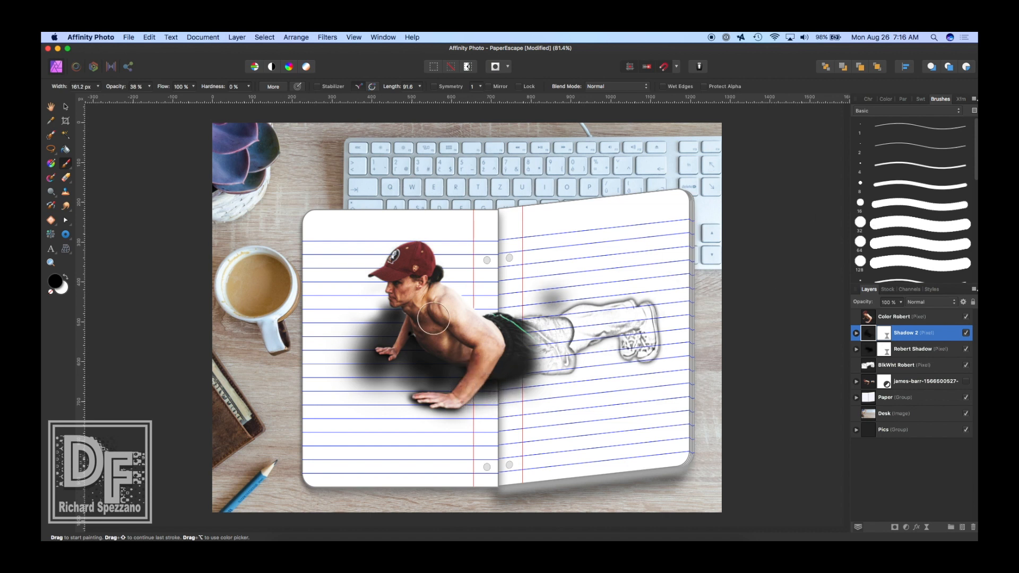
pyautogui.click(65, 108)
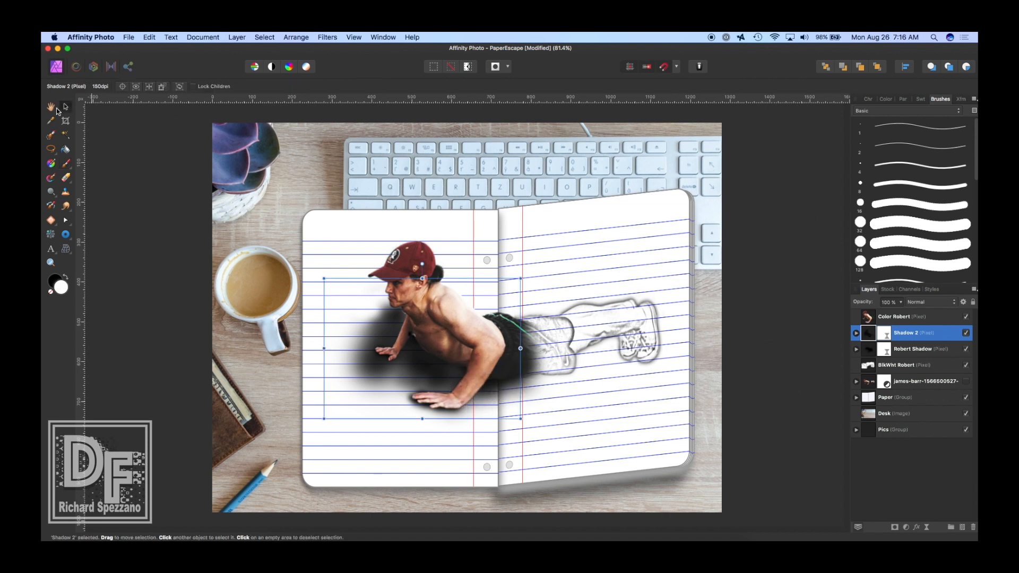
pyautogui.click(52, 108)
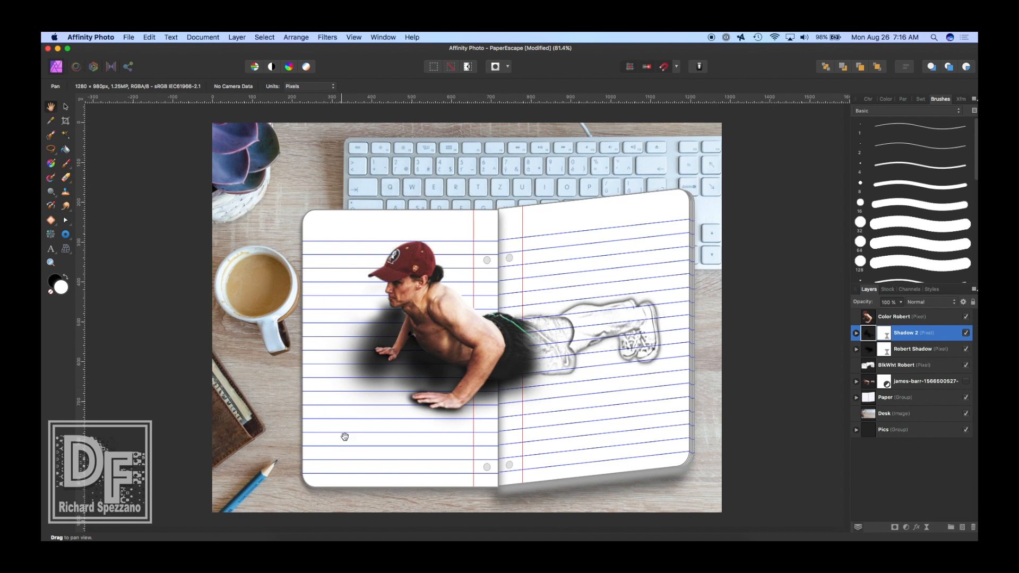
pyautogui.click(66, 162)
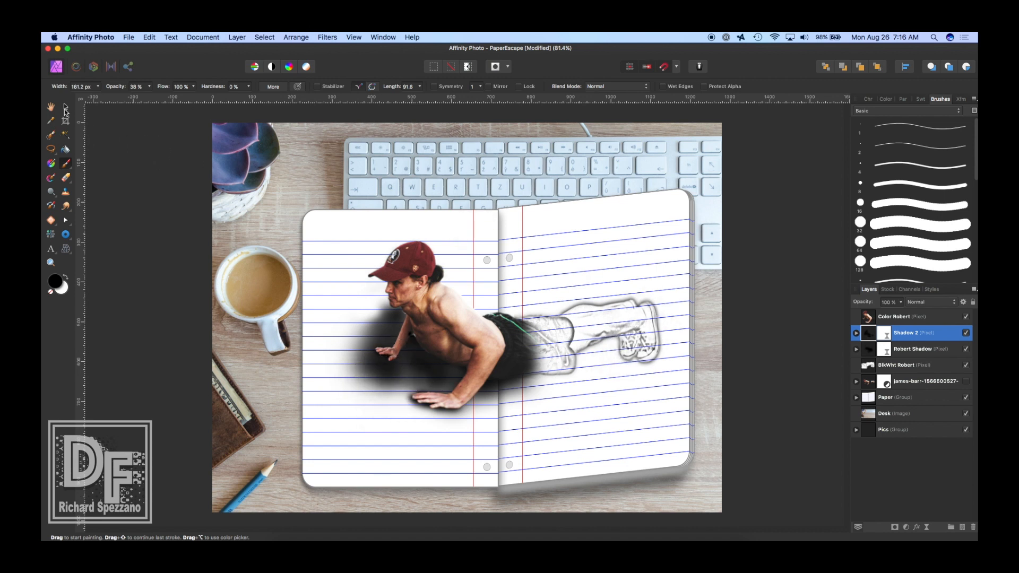
pyautogui.click(51, 107)
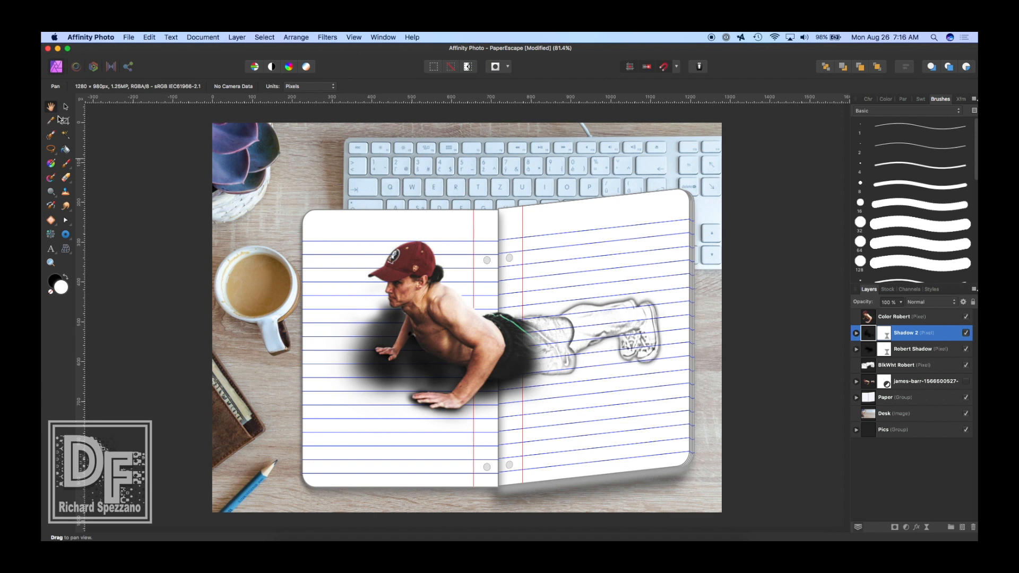
# Step: Erase the faint shadow edge on the Shadow 2 layer in front of the man's face
pyautogui.click(66, 177)
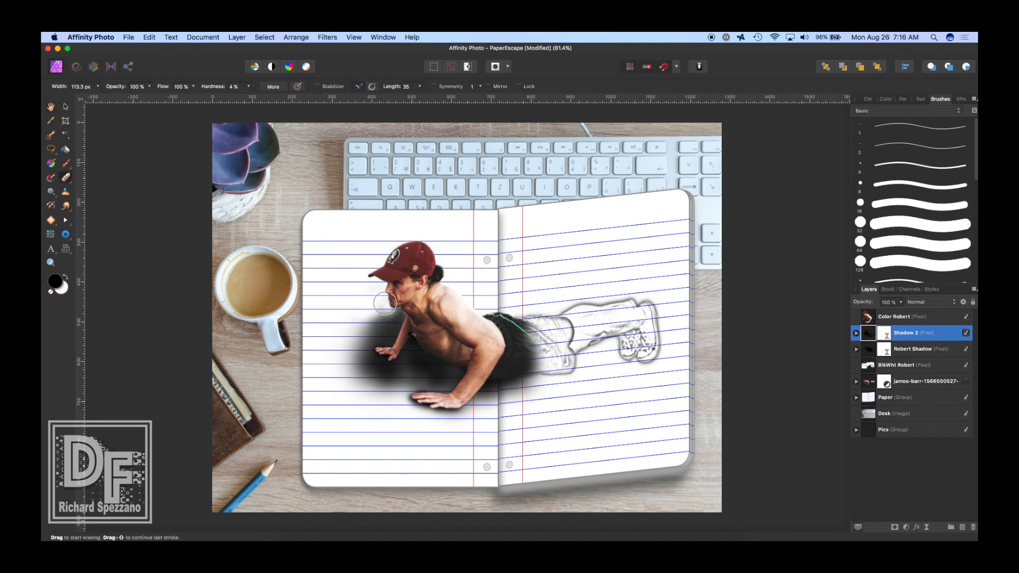
pyautogui.moveTo(375, 304); pyautogui.dragTo(336, 324)
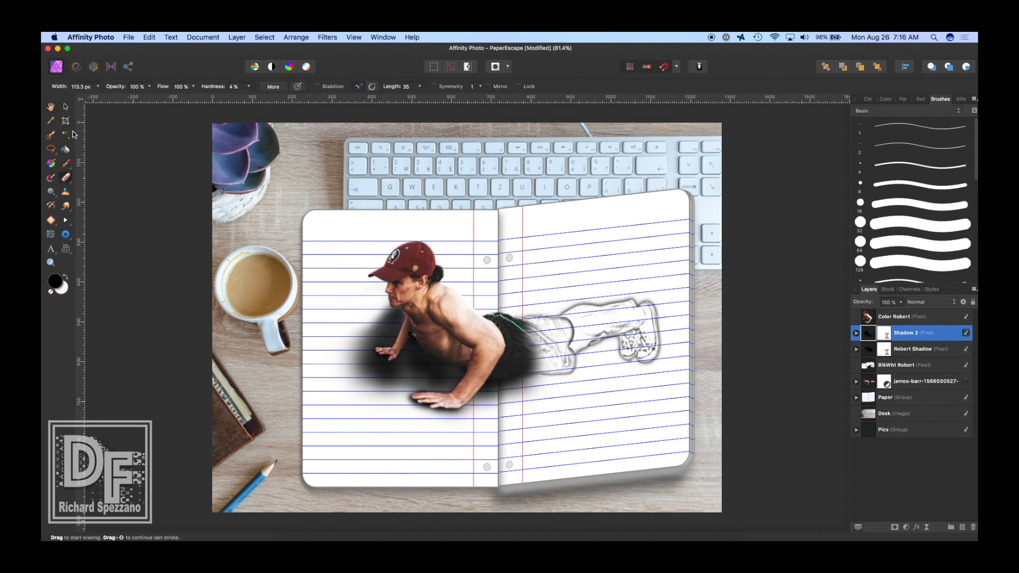
pyautogui.click(66, 105)
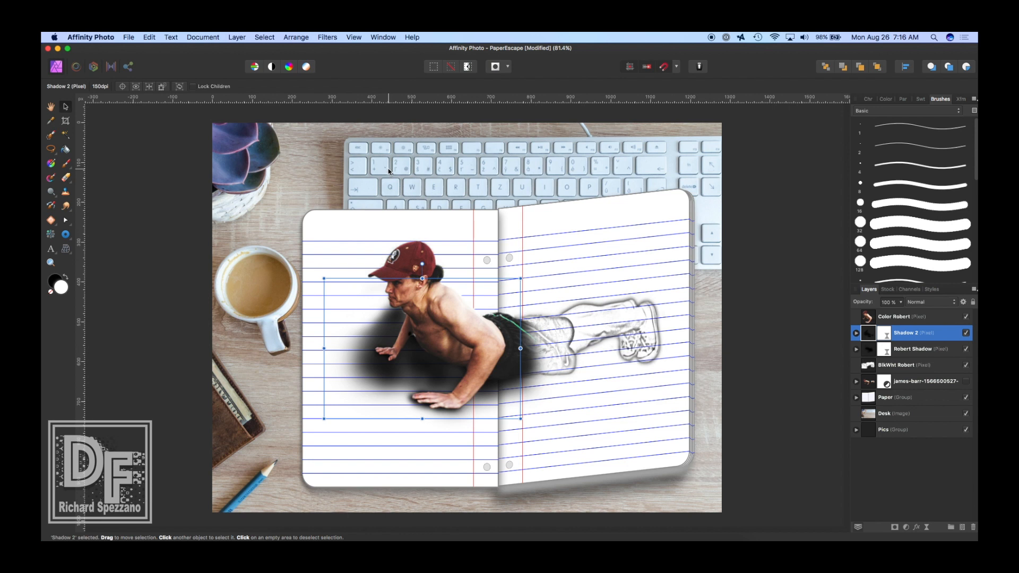
pyautogui.click(51, 106)
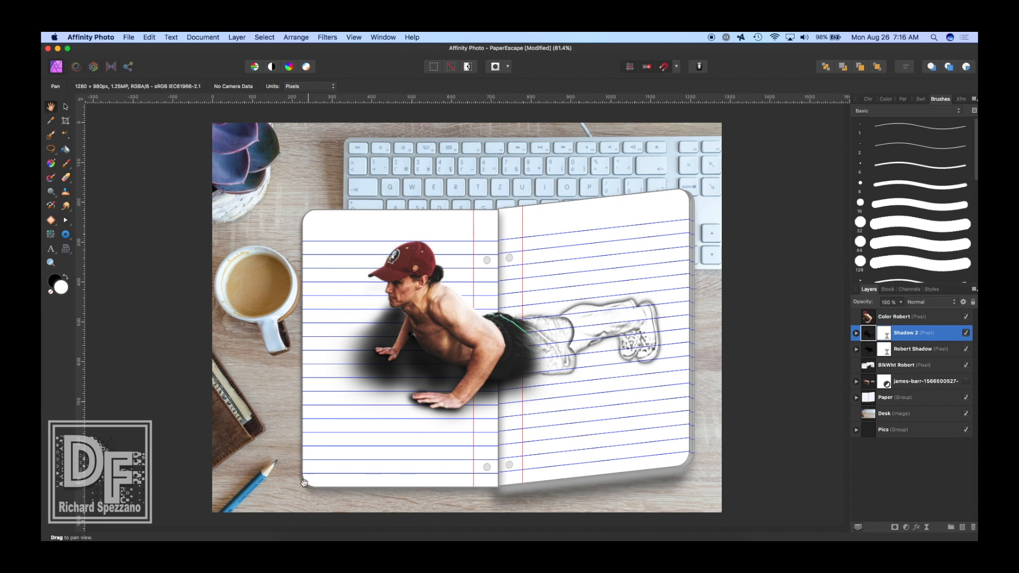
# Step: Add a new pixel layer directly above the Desk layer and beneath the Paper group
pyautogui.click(868, 399)
pyautogui.click(871, 416)
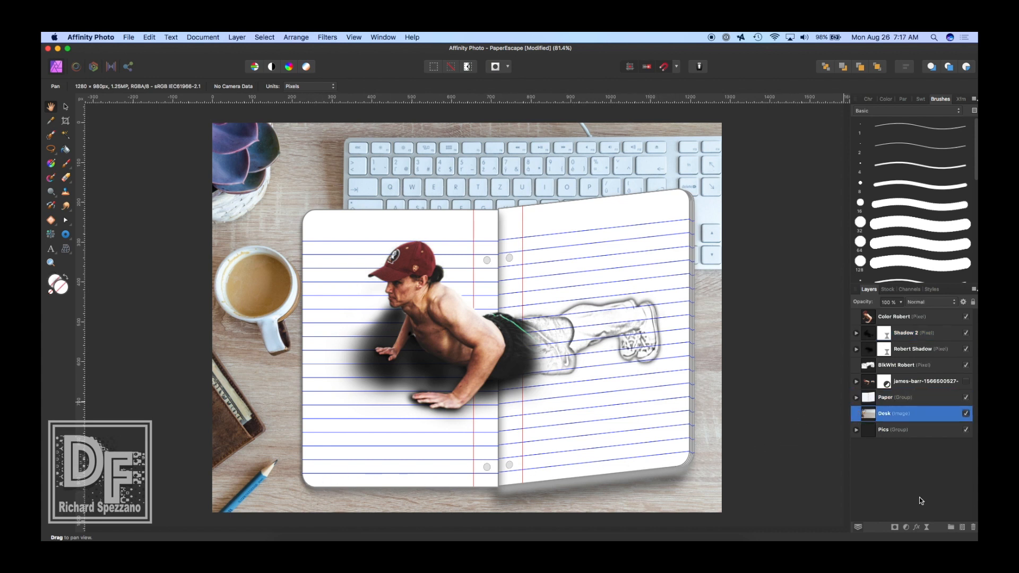
pyautogui.click(962, 528)
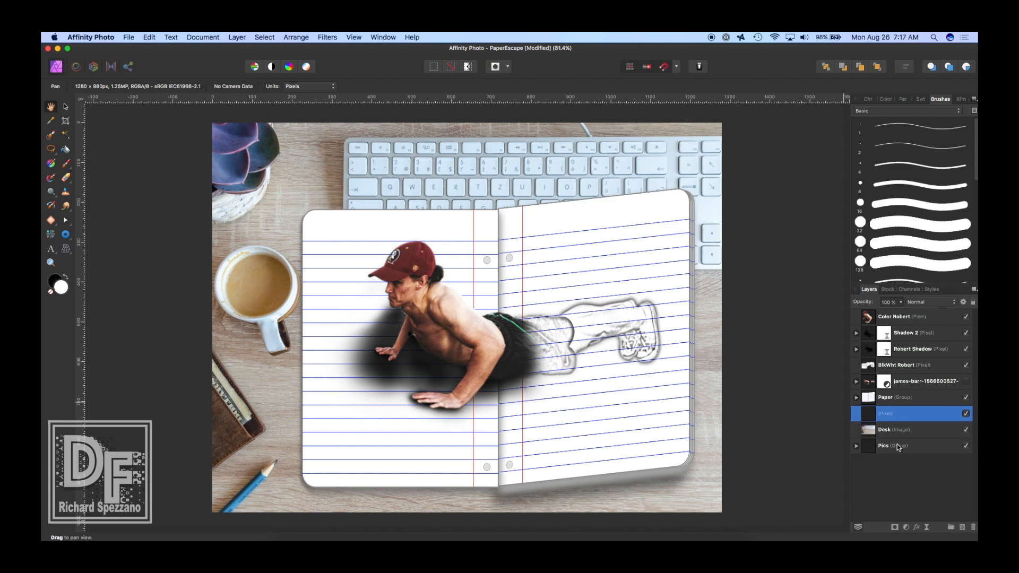
# Step: Paint soft black shadow strokes at 38% opacity beneath the notebook's lower edge, undoing excess strokes under the right page
pyautogui.click(67, 164)
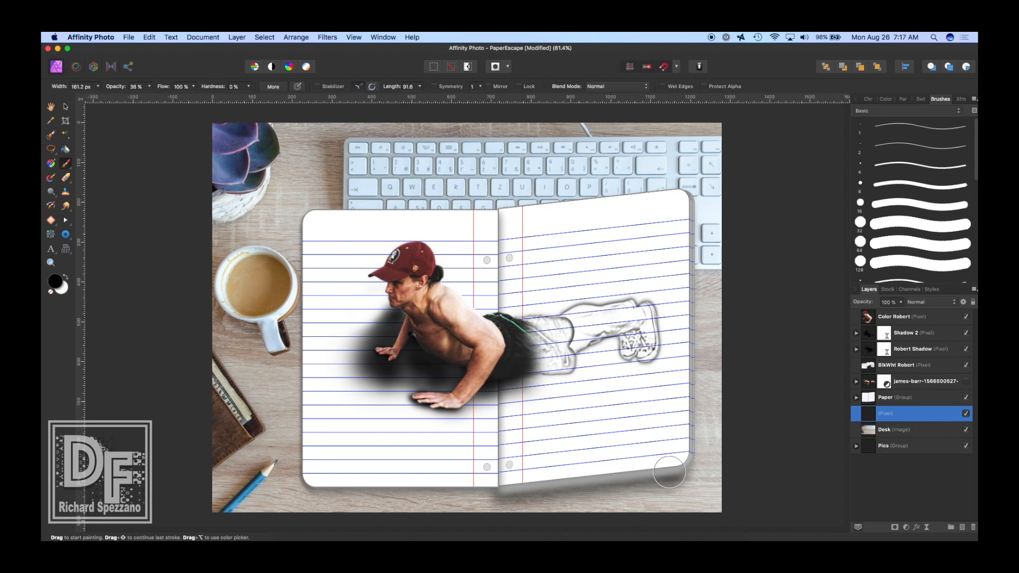
pyautogui.moveTo(357, 498)
pyautogui.mouseDown()
pyautogui.moveTo(313, 491)
pyautogui.moveTo(439, 491)
pyautogui.moveTo(346, 494)
pyautogui.moveTo(366, 503)
pyautogui.mouseUp()
pyautogui.moveTo(531, 500)
pyautogui.mouseDown()
pyautogui.moveTo(556, 493)
pyautogui.moveTo(613, 496)
pyautogui.moveTo(549, 498)
pyautogui.moveTo(637, 502)
pyautogui.moveTo(603, 495)
pyautogui.mouseUp()
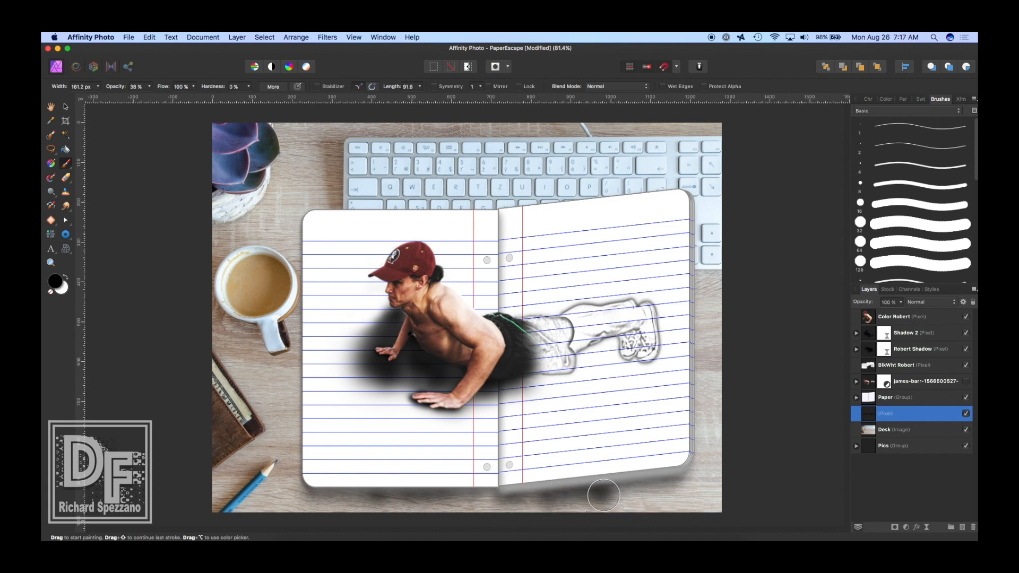
pyautogui.press('super+z')
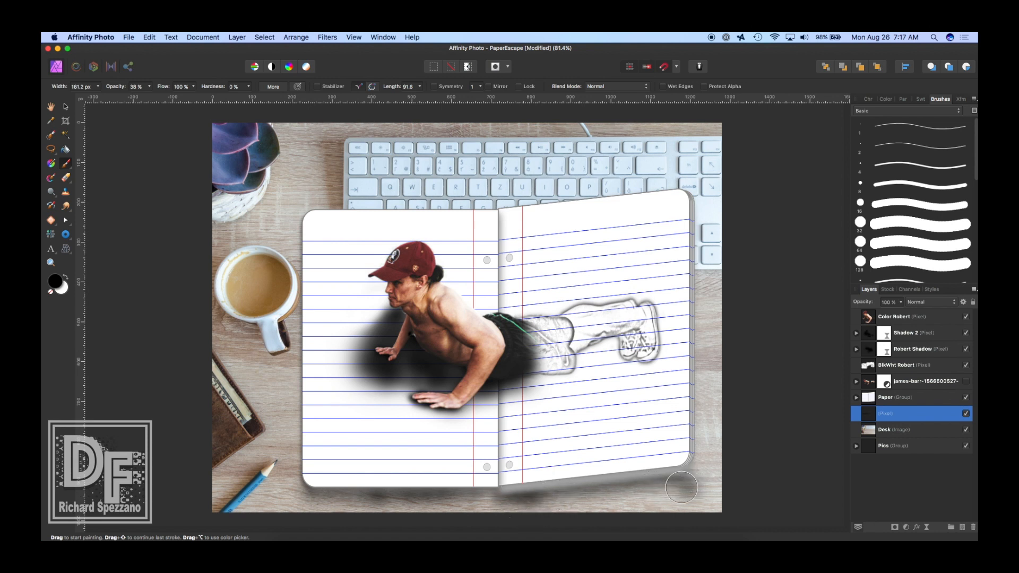
pyautogui.moveTo(532, 499); pyautogui.dragTo(681, 490)
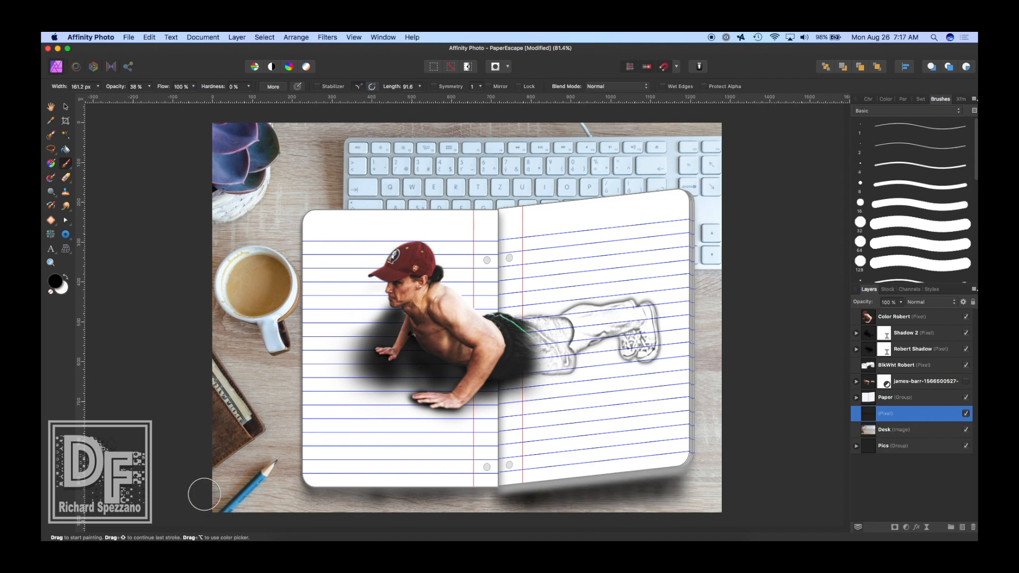
pyautogui.press('super+z')
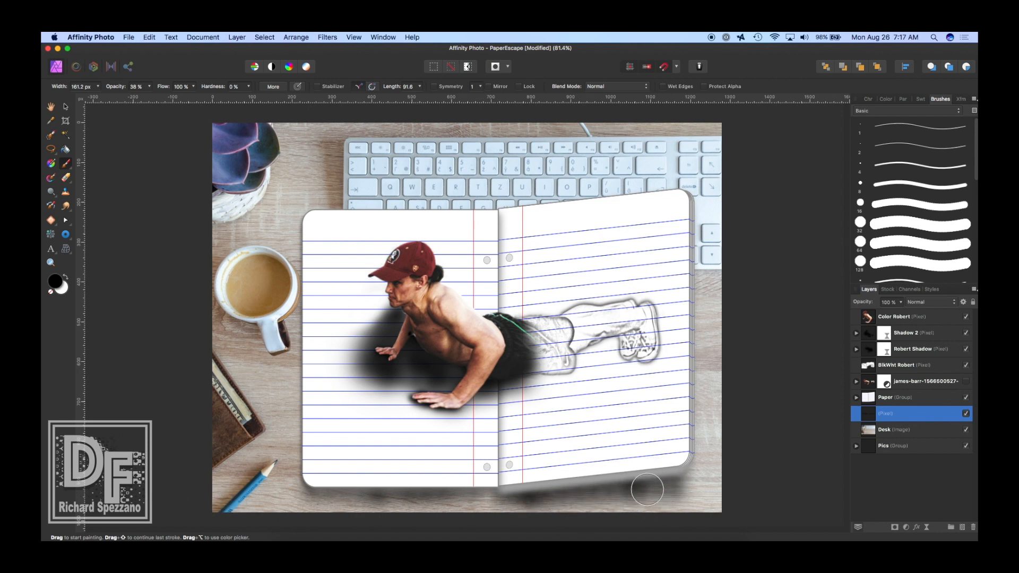
# Step: Build up the shadow along the notebook's lower edge at 9% brush opacity, reducing the brush to 99 px for the left page and its corner
pyautogui.click(149, 86)
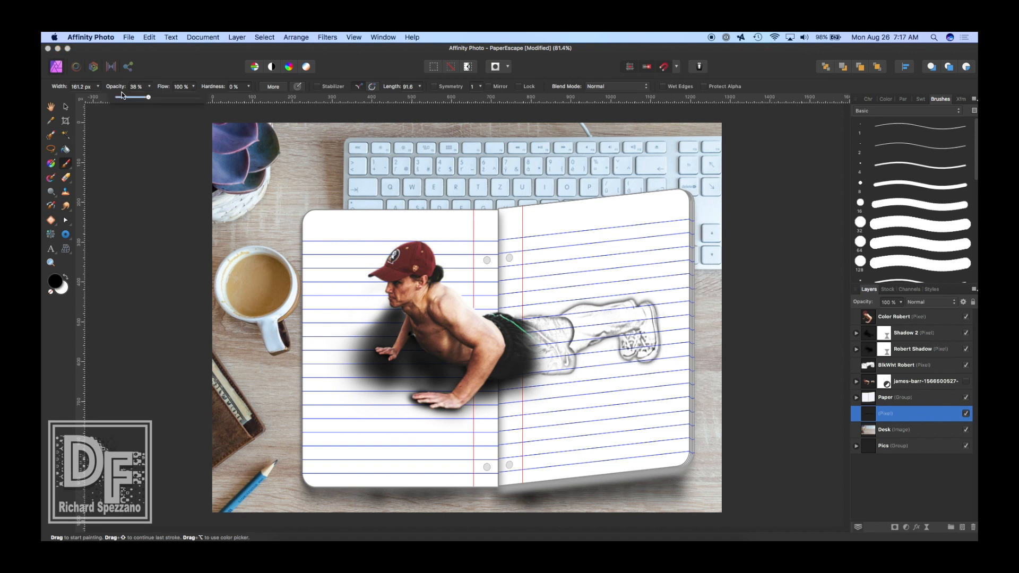
pyautogui.moveTo(659, 483)
pyautogui.mouseDown()
pyautogui.moveTo(585, 492)
pyautogui.moveTo(480, 489)
pyautogui.moveTo(635, 478)
pyautogui.moveTo(465, 477)
pyautogui.moveTo(528, 490)
pyautogui.moveTo(448, 493)
pyautogui.moveTo(312, 486)
pyautogui.moveTo(457, 489)
pyautogui.moveTo(353, 485)
pyautogui.mouseUp()
pyautogui.press('[')
pyautogui.press('[')
pyautogui.press('[')
pyautogui.press('[')
pyautogui.press('[')
pyautogui.moveTo(493, 491)
pyautogui.mouseDown()
pyautogui.moveTo(294, 477)
pyautogui.moveTo(372, 488)
pyautogui.moveTo(334, 491)
pyautogui.mouseUp()
pyautogui.moveTo(452, 491); pyautogui.dragTo(301, 475)
pyautogui.moveTo(398, 488); pyautogui.dragTo(305, 480)
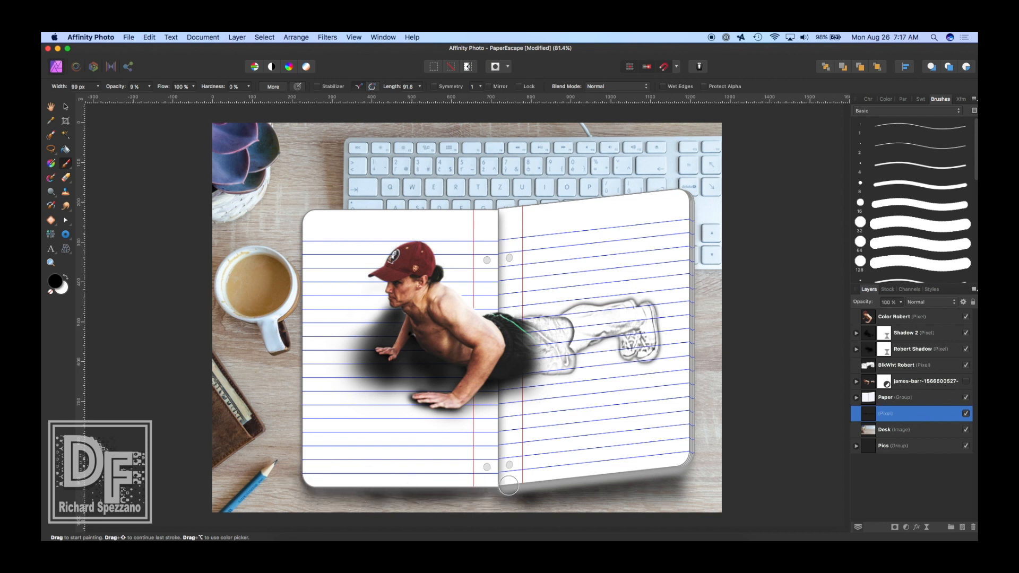
pyautogui.moveTo(498, 486)
pyautogui.mouseDown()
pyautogui.moveTo(385, 486)
pyautogui.moveTo(512, 498)
pyautogui.moveTo(461, 495)
pyautogui.mouseUp()
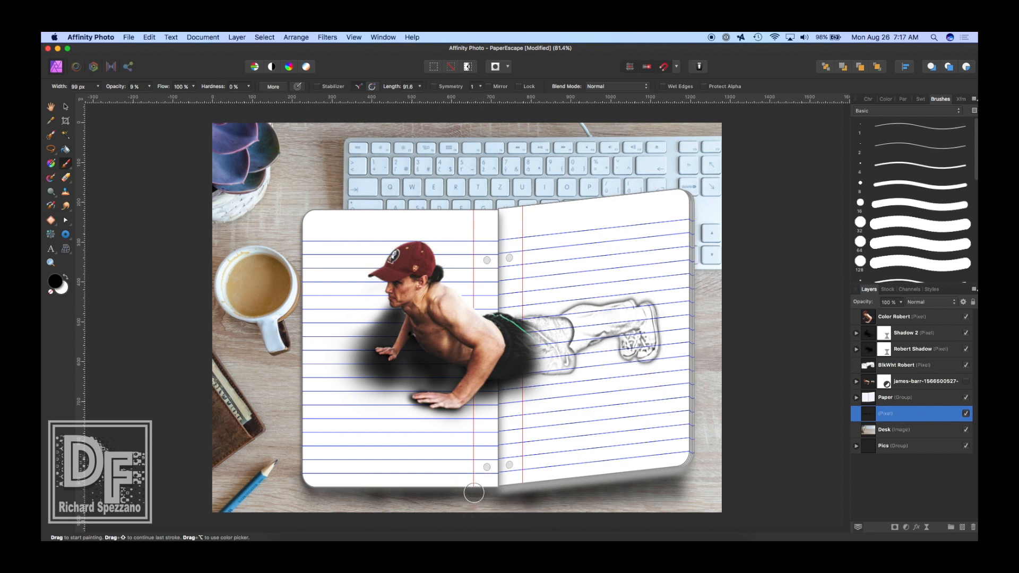
pyautogui.moveTo(316, 480); pyautogui.dragTo(287, 477)
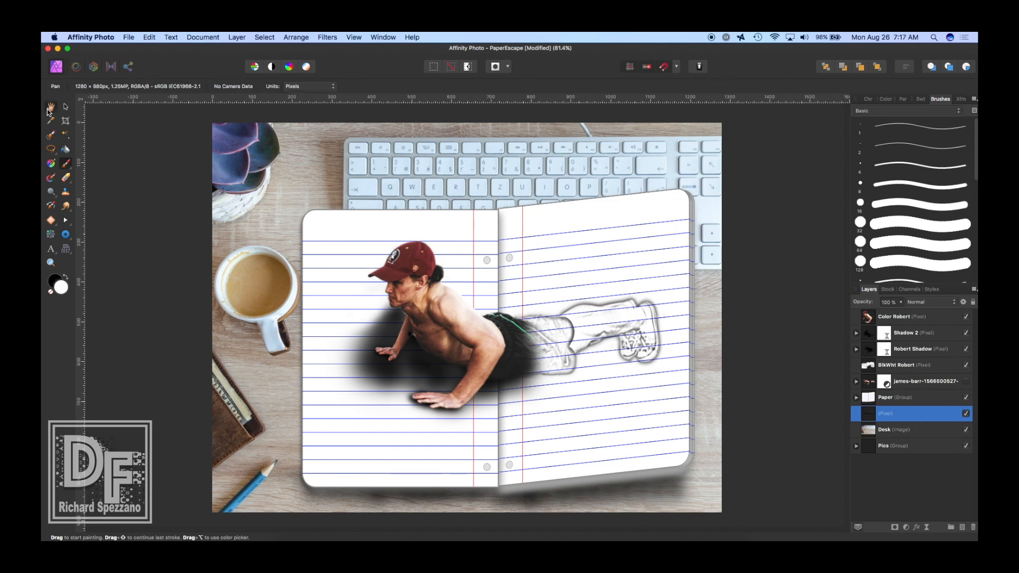
pyautogui.click(65, 106)
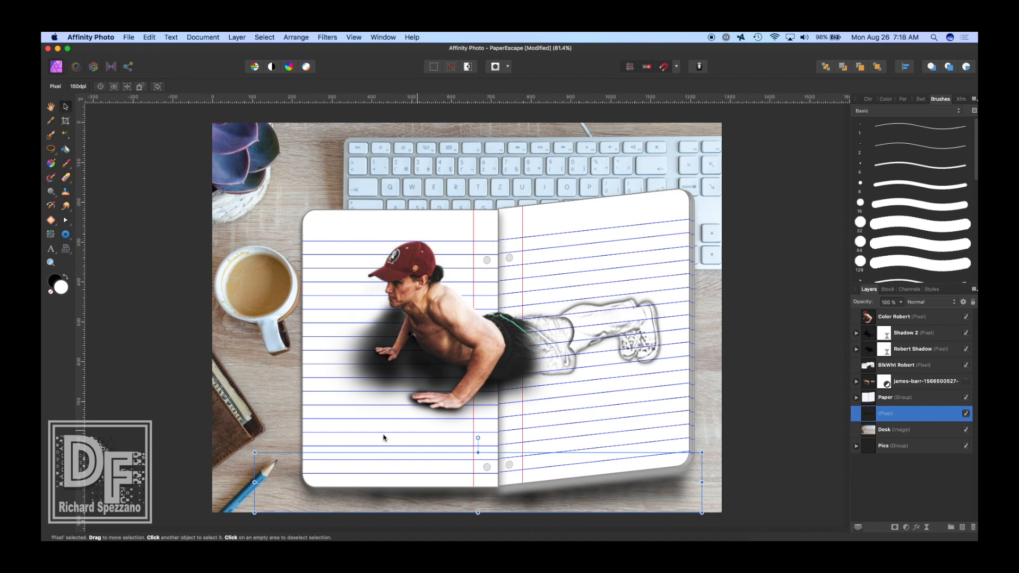
pyautogui.click(50, 106)
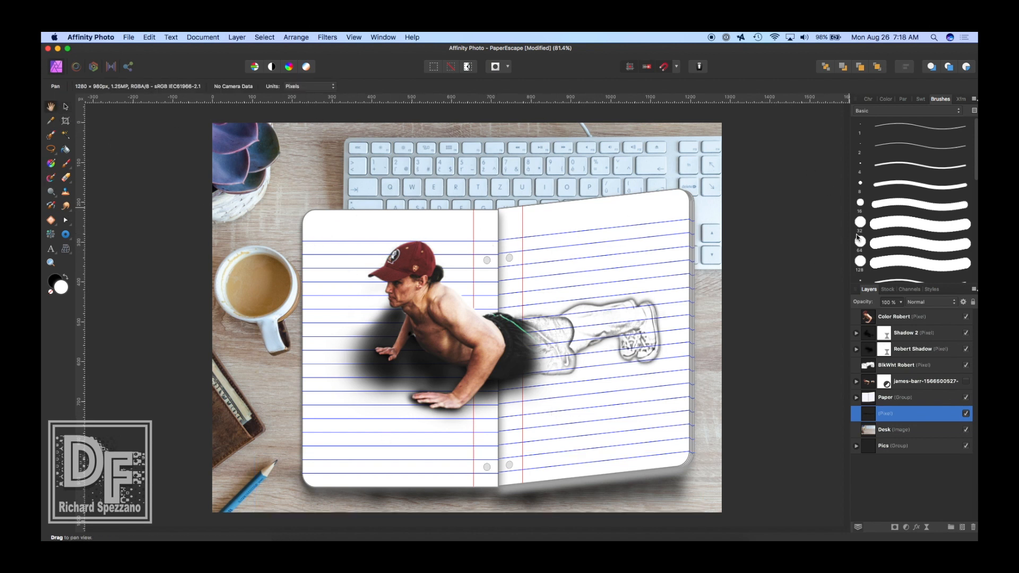
# Step: Add the artistic text "The" at about 43 pt on the left page below the man, on top of the layer stack
pyautogui.click(871, 317)
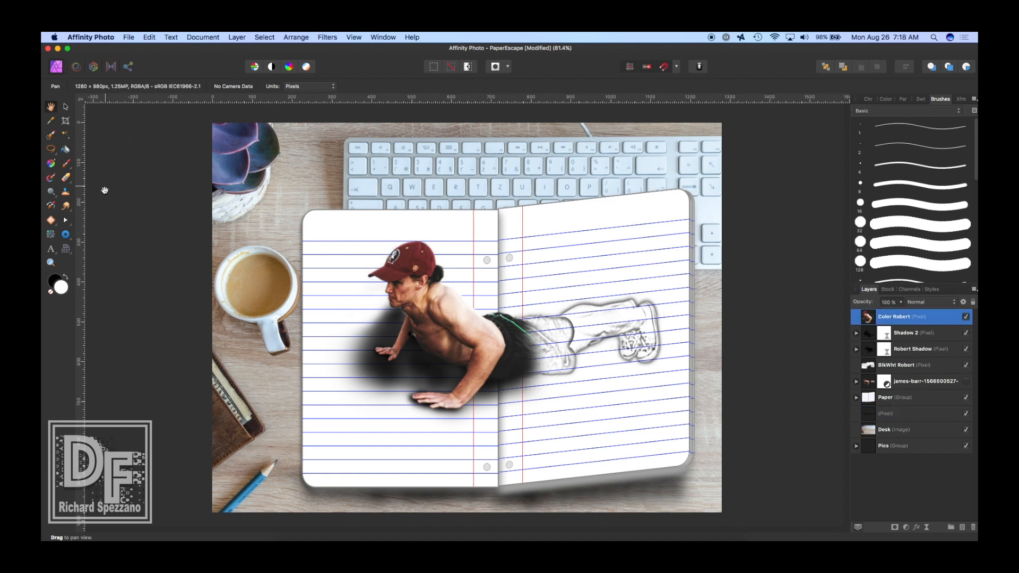
pyautogui.click(65, 106)
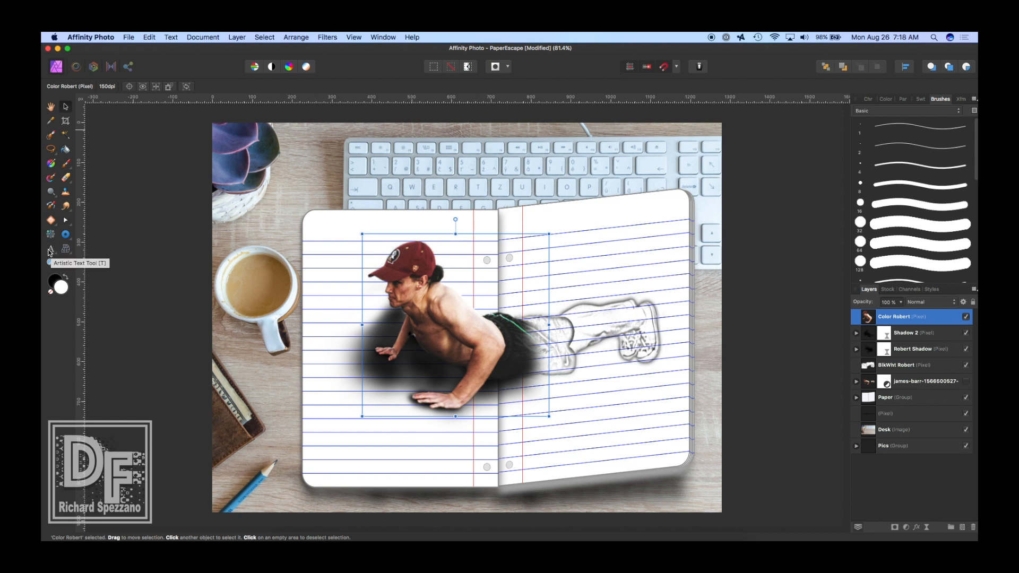
pyautogui.click(50, 251)
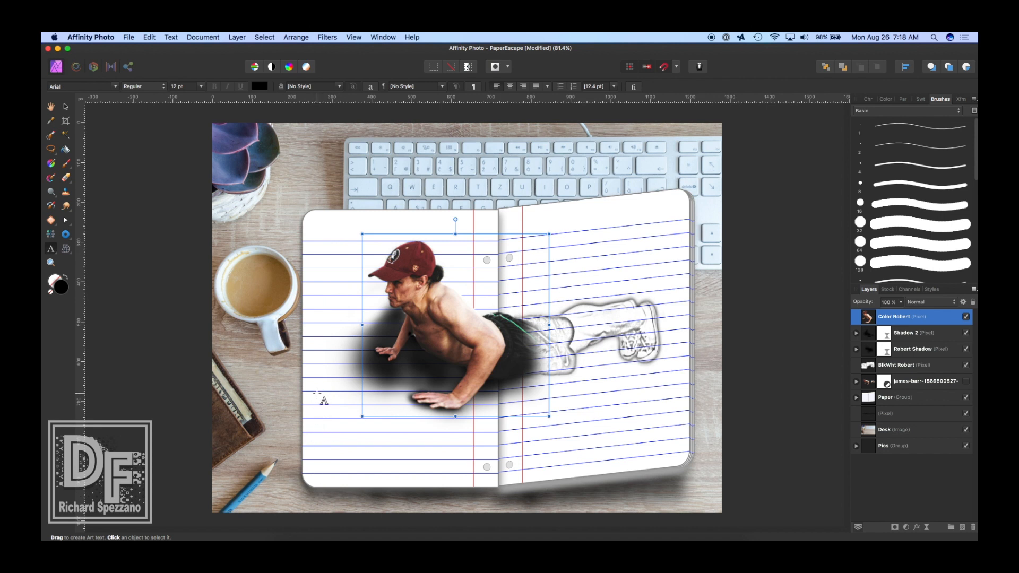
pyautogui.moveTo(318, 394); pyautogui.dragTo(337, 416)
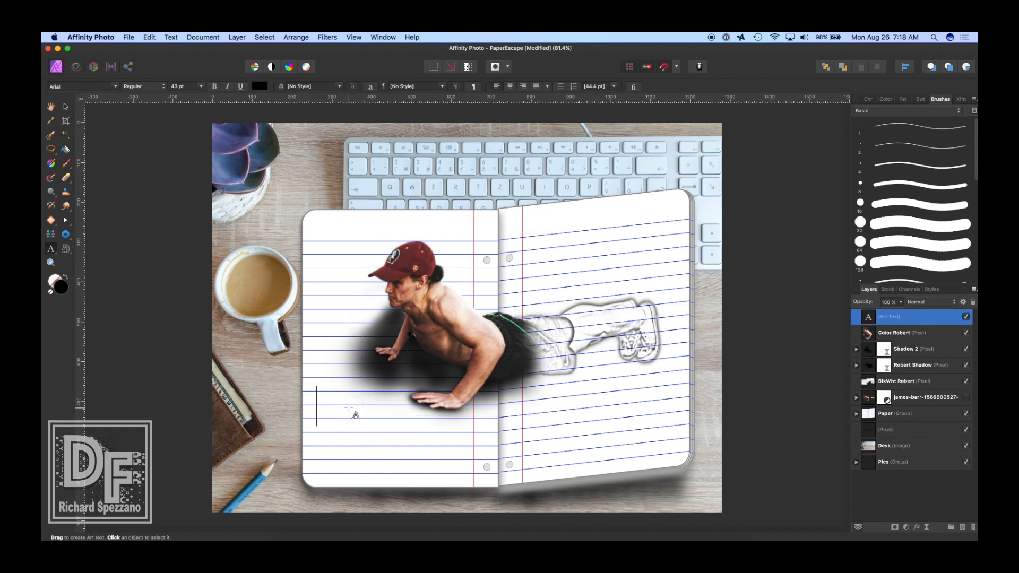
pyautogui.write('THe')
pyautogui.press('Escape')
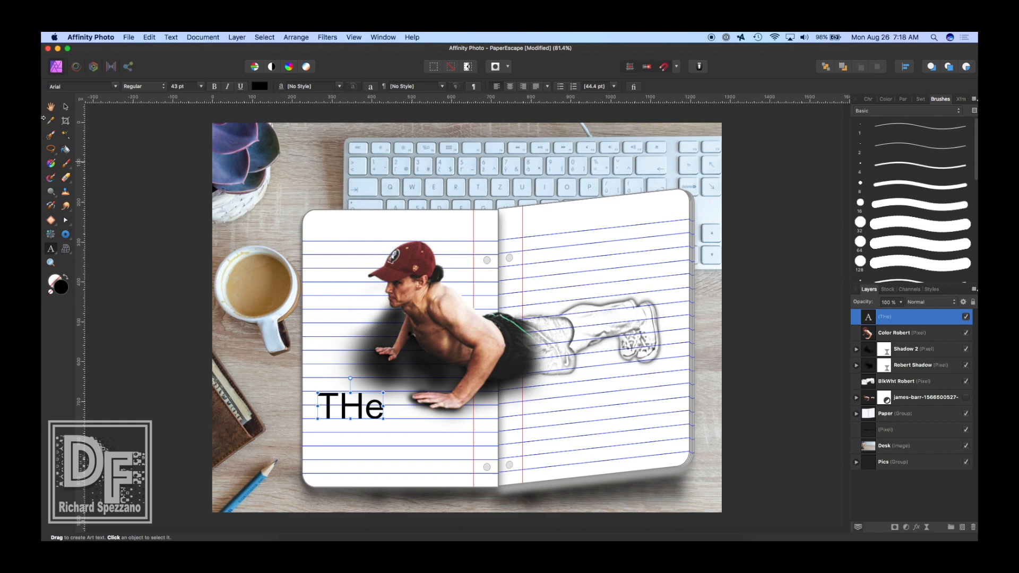
pyautogui.click(384, 406)
pyautogui.press('BackSpace')
pyautogui.press('BackSpace')
pyautogui.write('he')
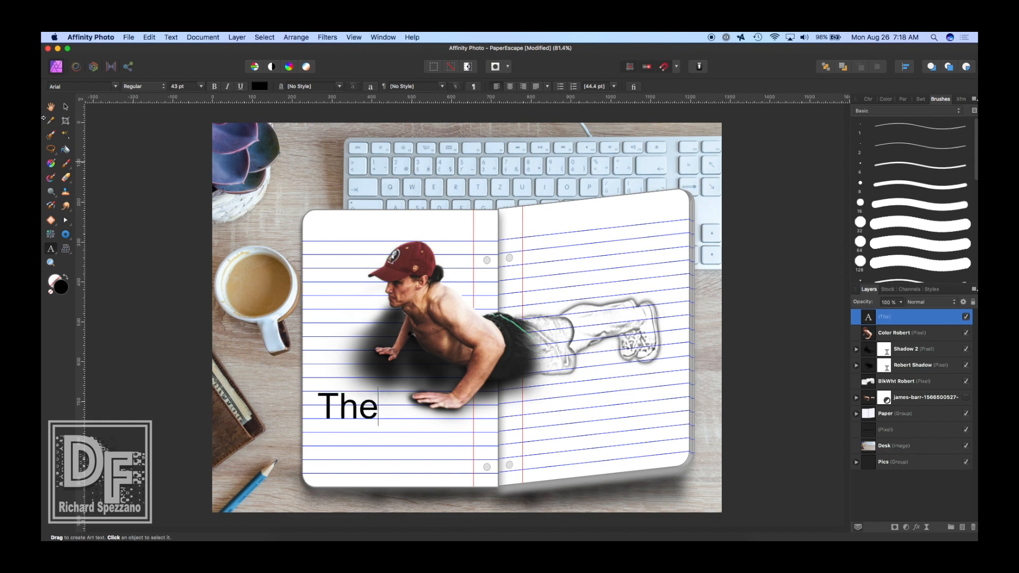
# Step: Set the font of the "The" text to Noteworthy Light
pyautogui.click(65, 106)
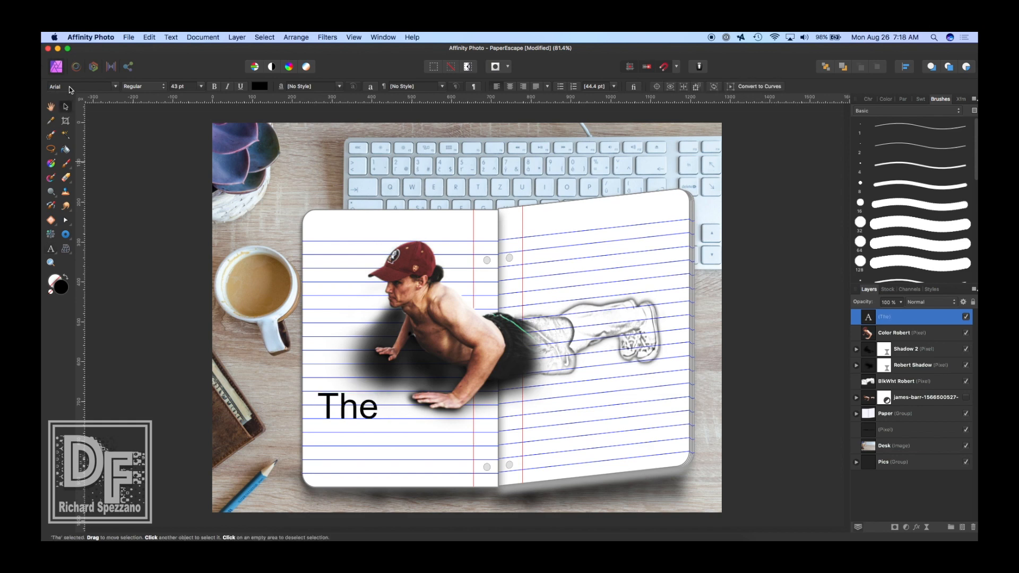
pyautogui.click(71, 87)
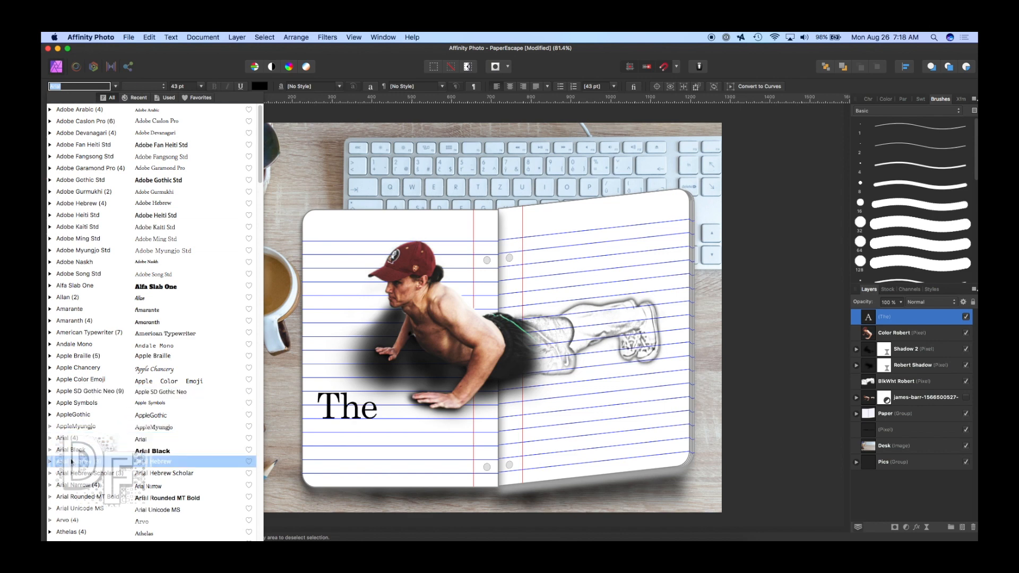
pyautogui.scroll(-10, 76, 455)
pyautogui.scroll(-15, 76, 455)
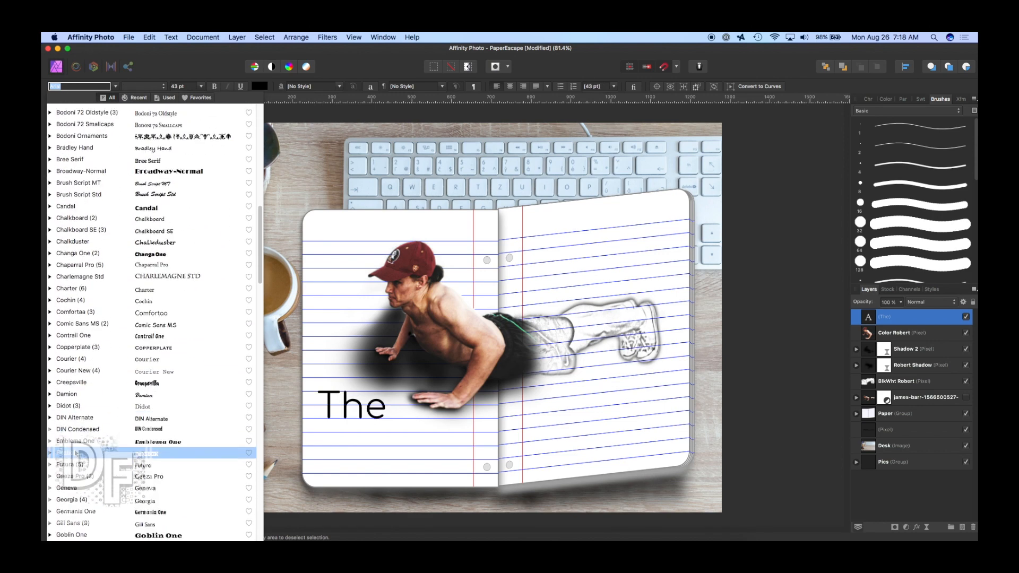
pyautogui.scroll(-15, 76, 456)
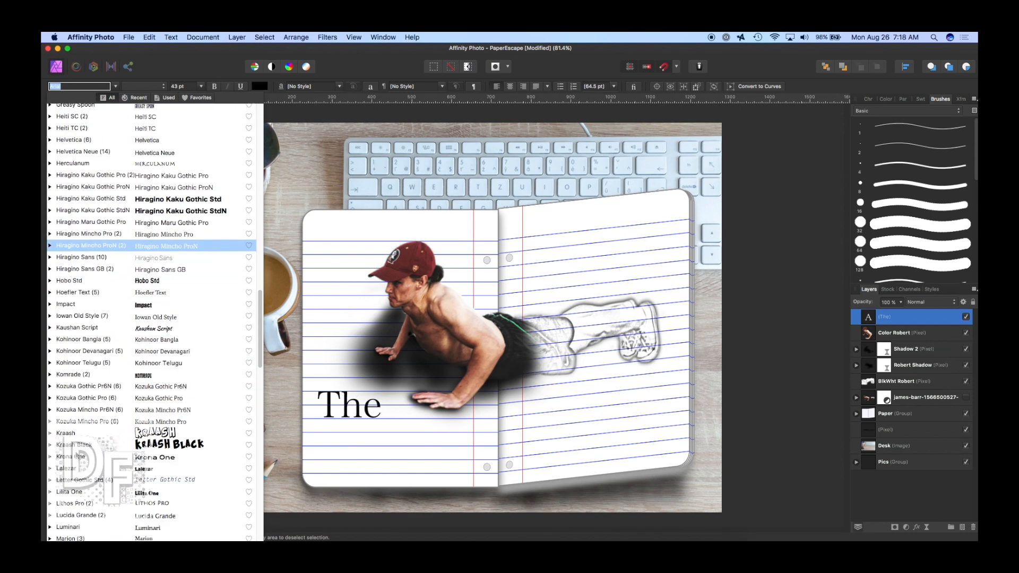
pyautogui.scroll(-3, 77, 455)
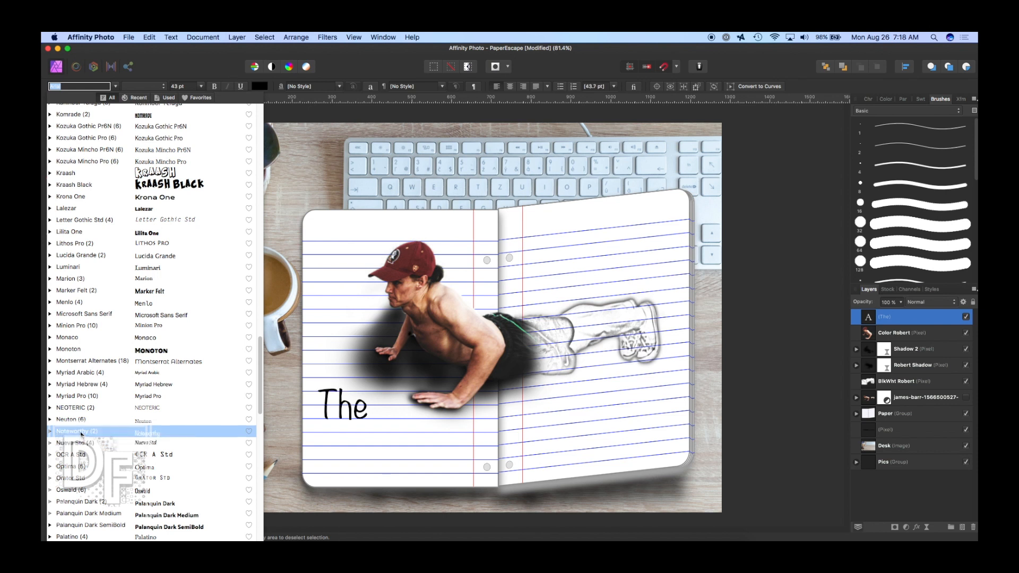
pyautogui.click(81, 434)
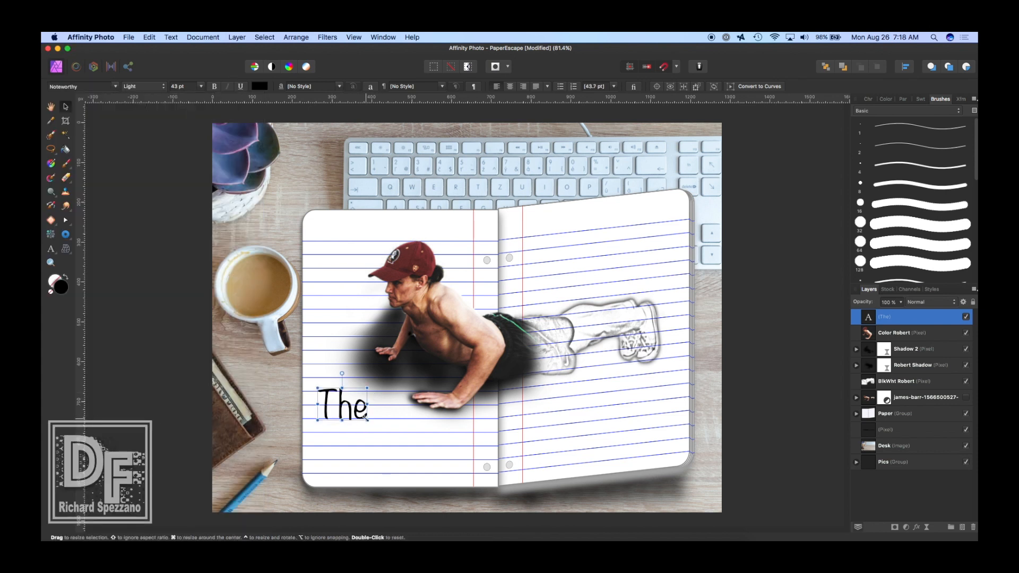
# Step: Scale the "The" text on the left page down to about 23.6 pt
pyautogui.moveTo(366, 418); pyautogui.dragTo(341, 407)
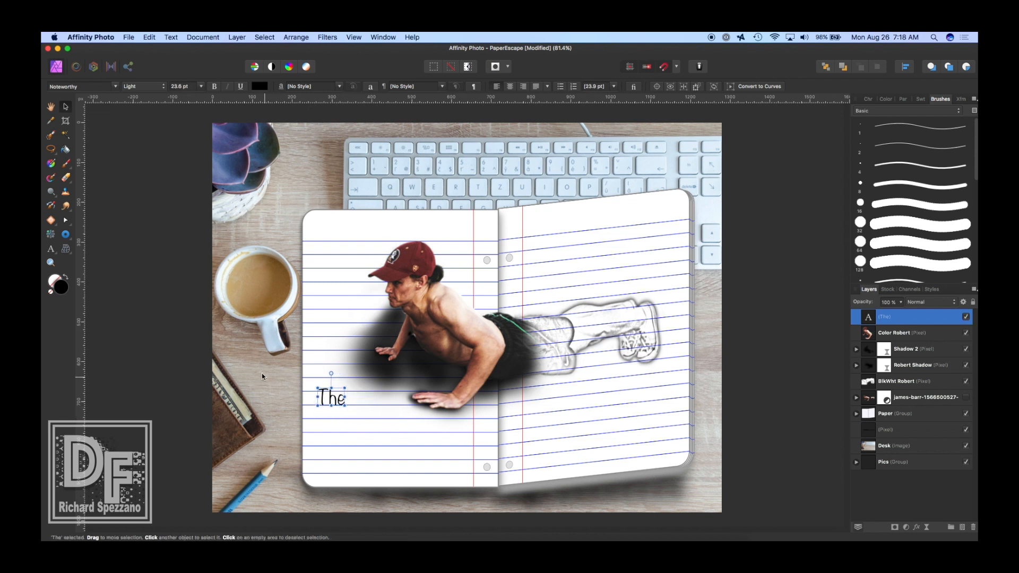
pyautogui.click(51, 107)
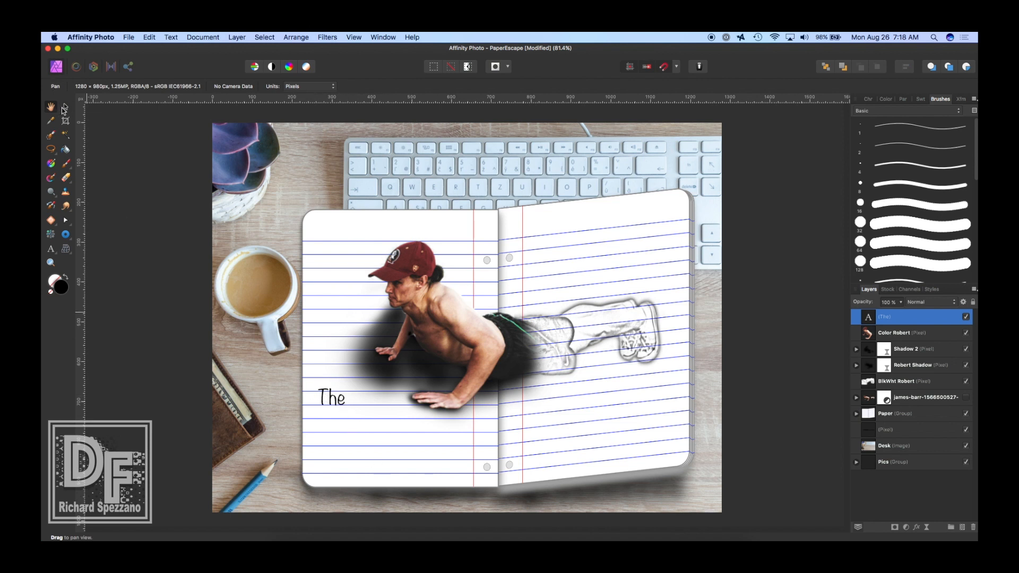
pyautogui.click(65, 108)
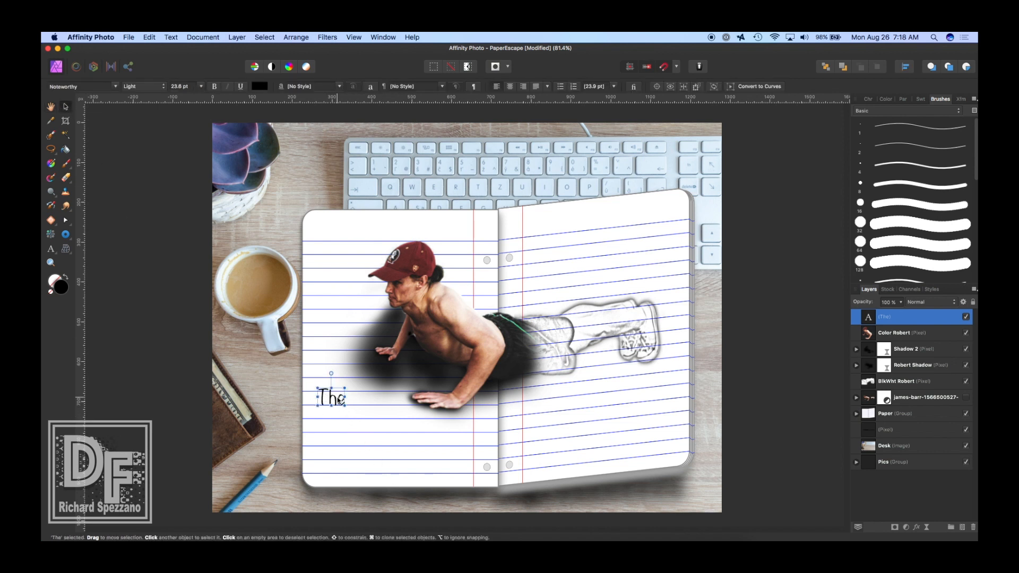
# Step: Recolour the "The" text to a mid grey using the HSL Color Wheel
pyautogui.click(260, 86)
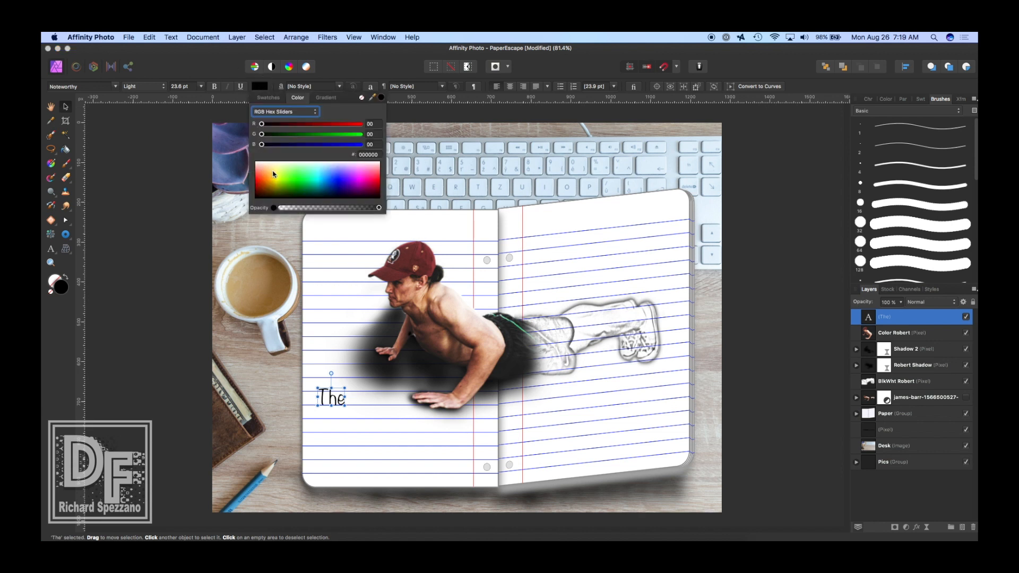
pyautogui.click(278, 113)
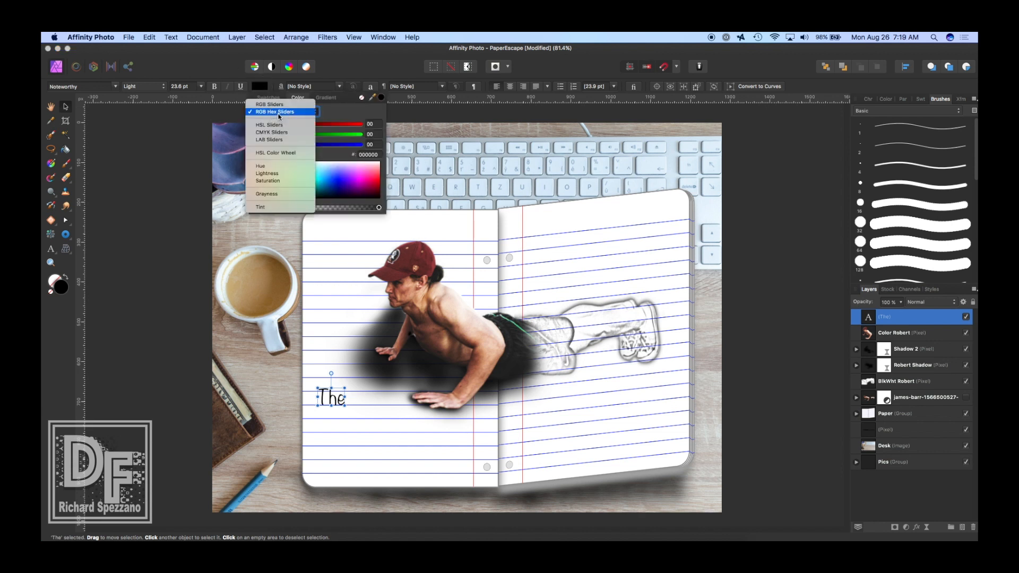
pyautogui.click(272, 153)
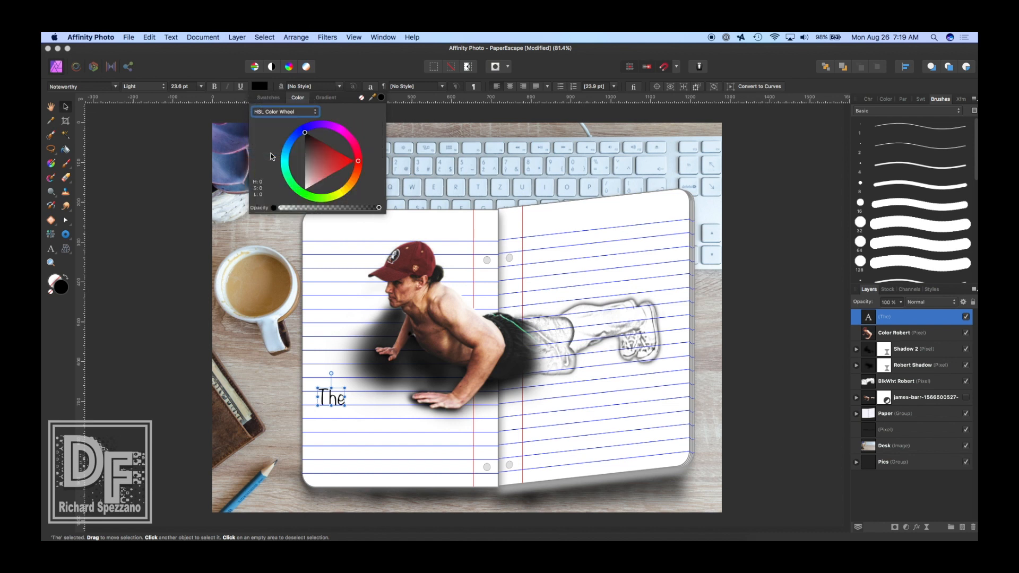
pyautogui.click(305, 166)
pyautogui.click(50, 108)
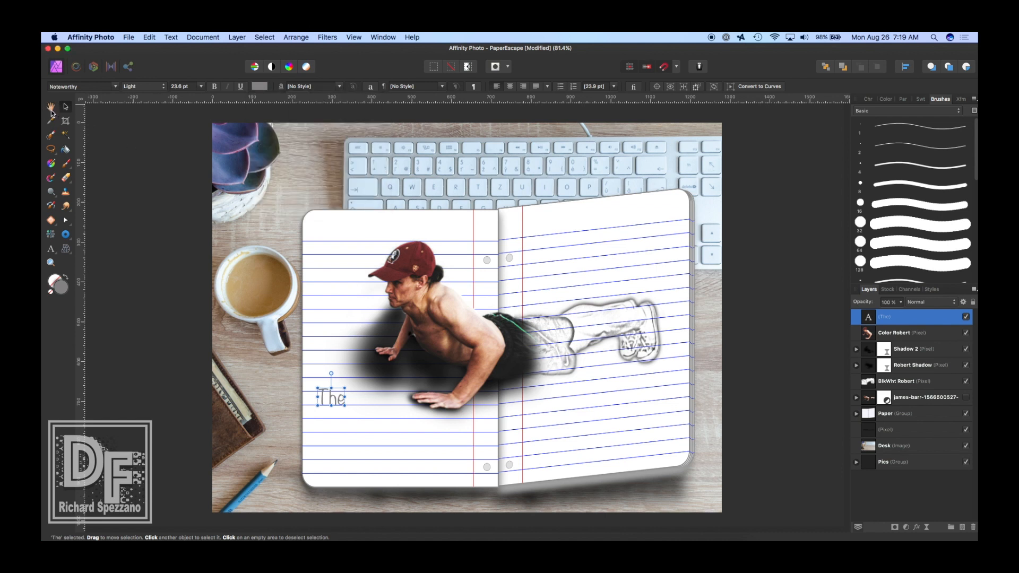
# Step: Shrink the grey "The" text further to about 17.9 pt, keeping it on the left page below the man
pyautogui.click(66, 106)
pyautogui.moveTo(321, 392); pyautogui.dragTo(326, 393)
pyautogui.click(345, 406)
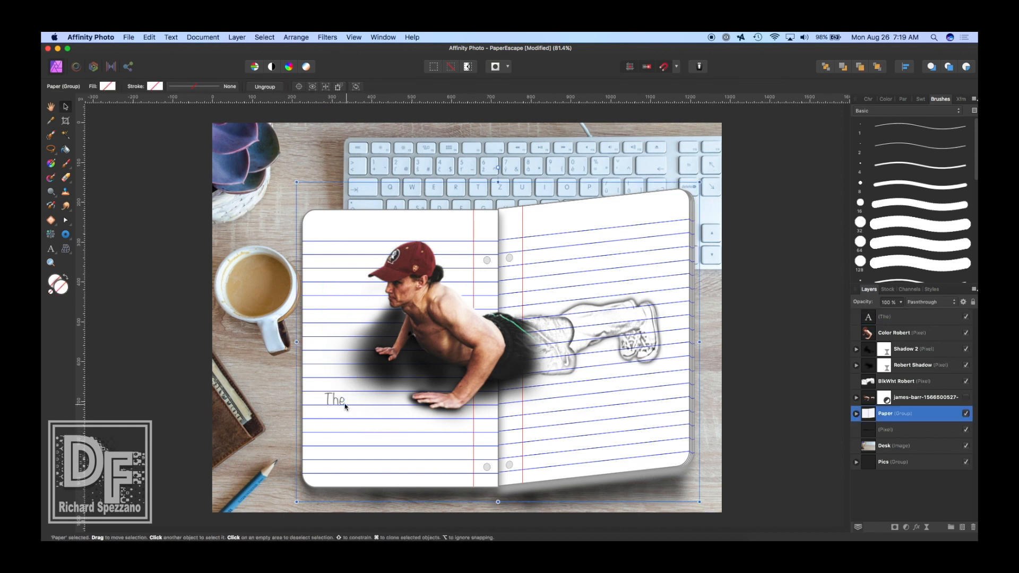
pyautogui.click(343, 405)
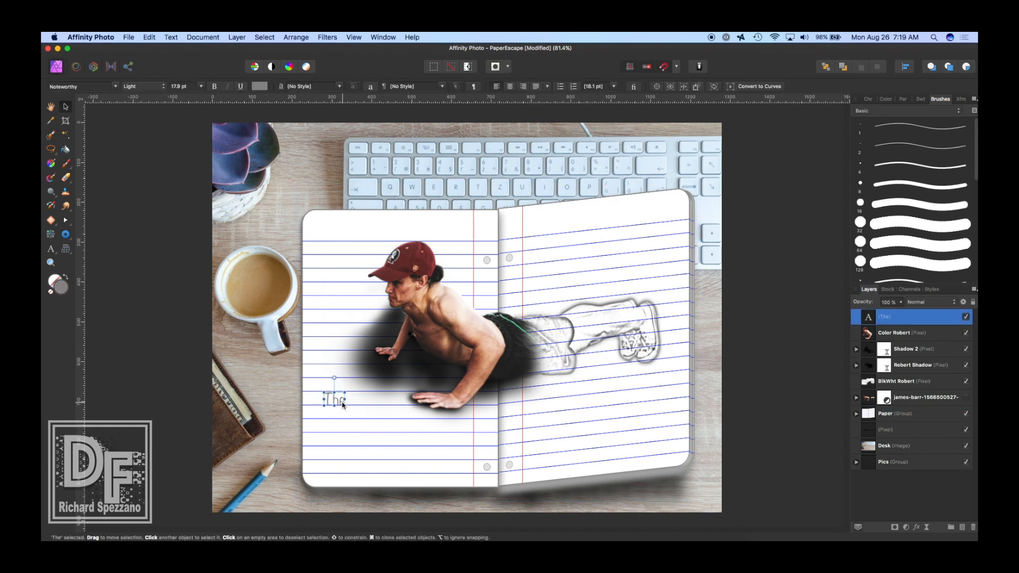
# Step: Duplicate the "The" text, offset the copy diagonally down onto the next ruled line, and change its wording to "Great"
pyautogui.press('super+j')
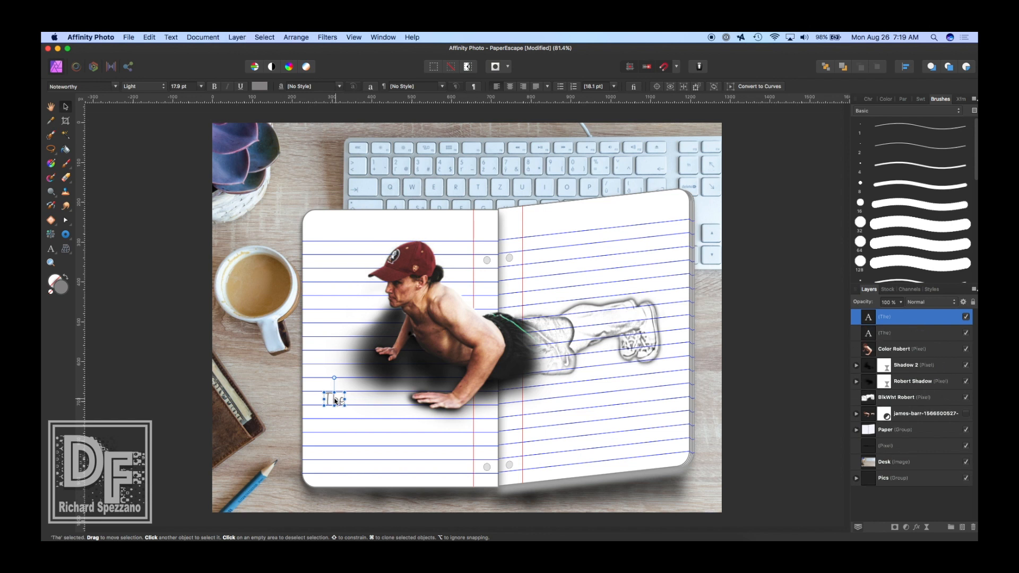
pyautogui.moveTo(341, 402)
pyautogui.mouseDown()
pyautogui.moveTo(335, 417)
pyautogui.moveTo(356, 414)
pyautogui.mouseUp()
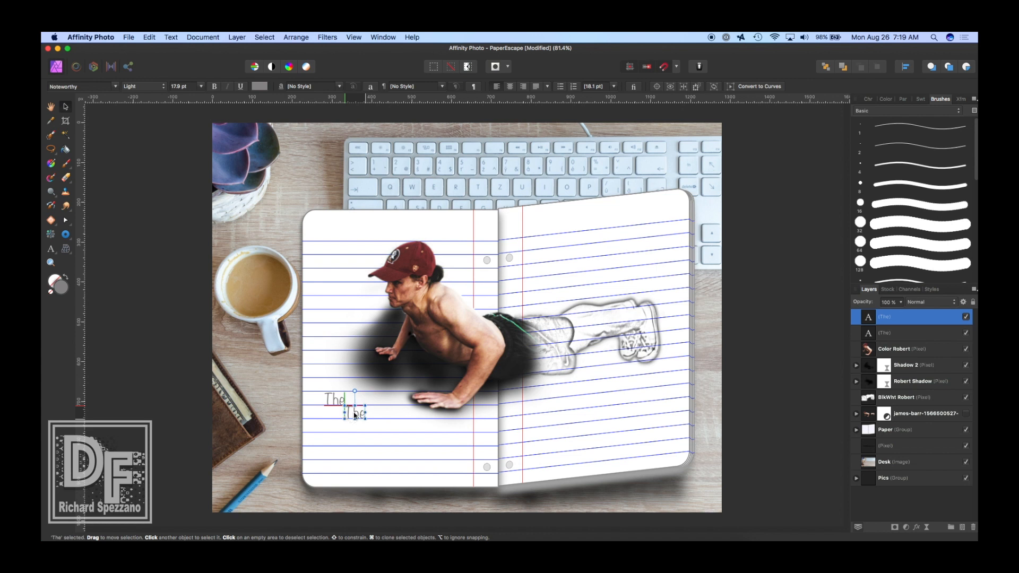
pyautogui.click(51, 249)
pyautogui.doubleClick(354, 413)
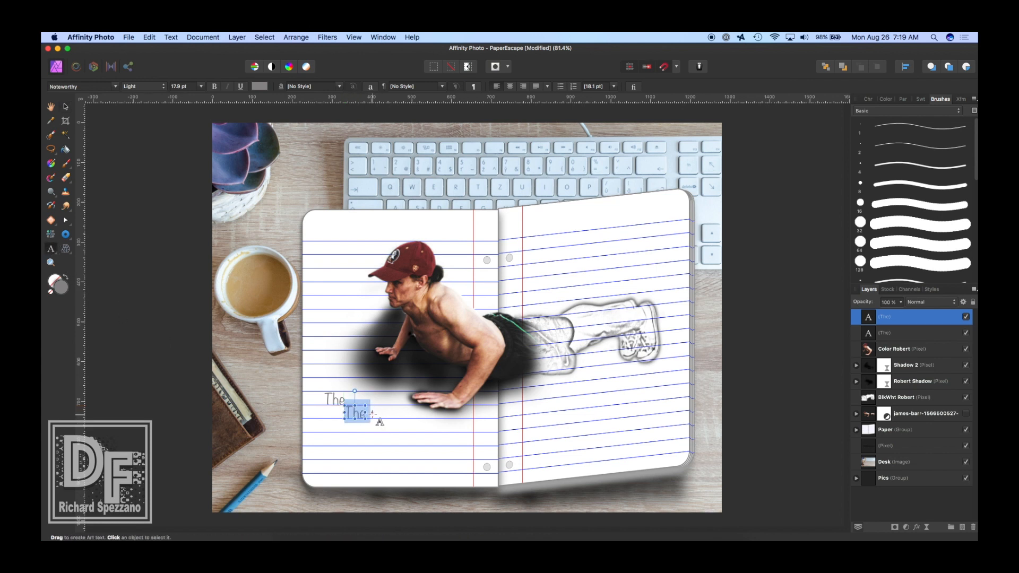
pyautogui.write('Gr')
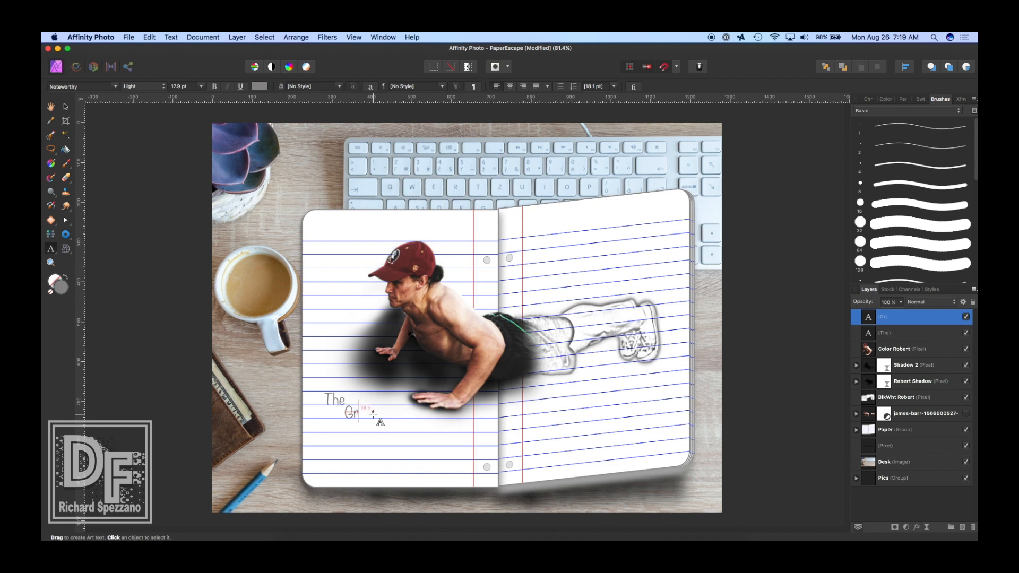
pyautogui.write('eat')
pyautogui.press('Escape')
pyautogui.click(66, 107)
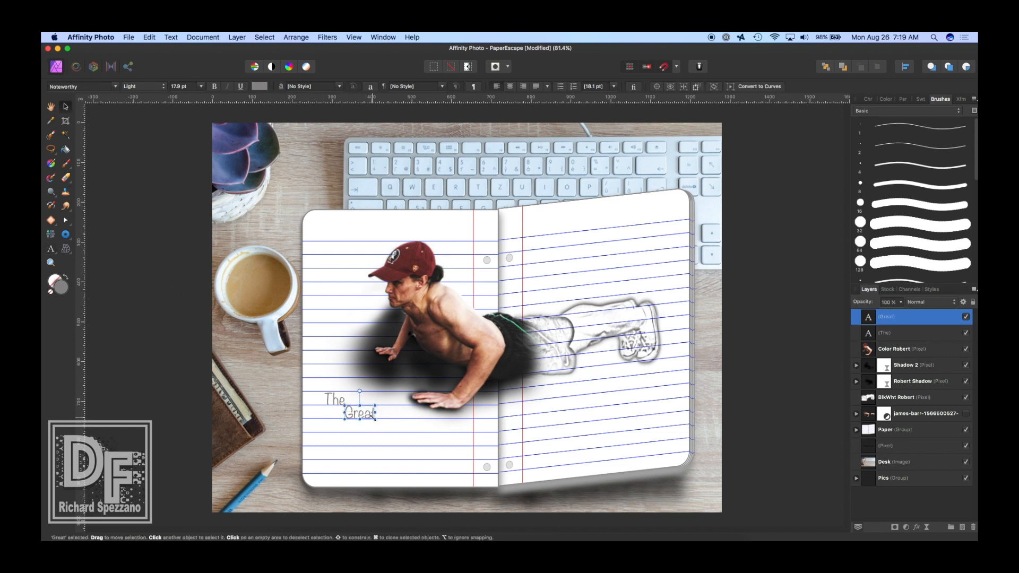
# Step: Enlarge "Great" to about 34.2 pt beneath "The" and extend its wording to "Great Paper"
pyautogui.moveTo(375, 419); pyautogui.dragTo(388, 453)
pyautogui.click(51, 249)
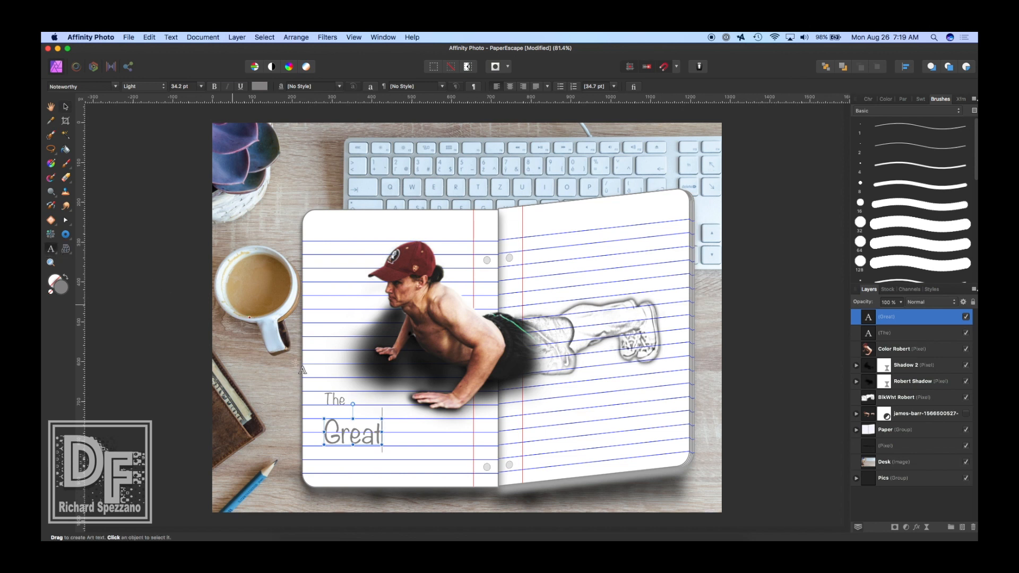
pyautogui.click(411, 437)
pyautogui.write('P')
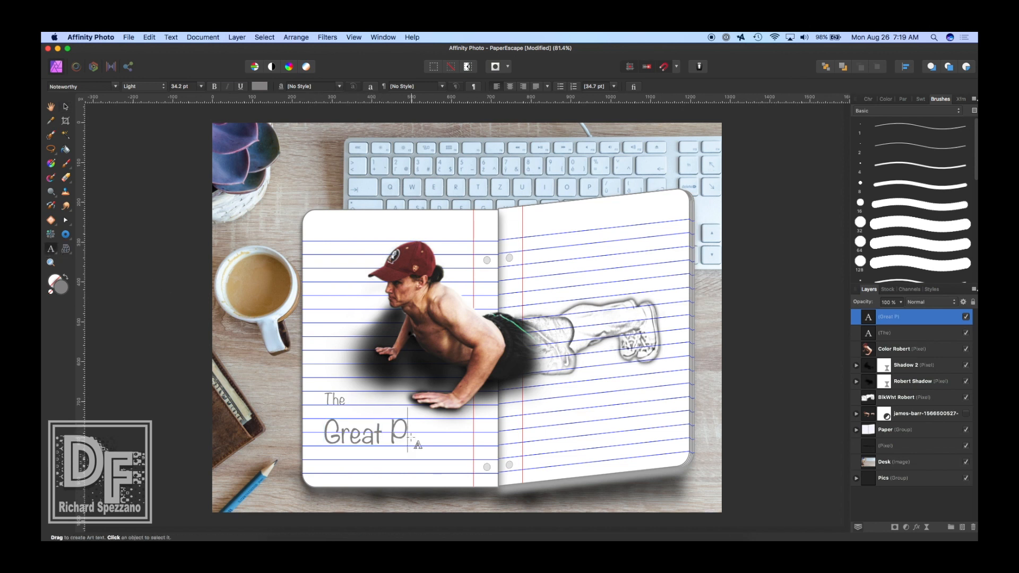
pyautogui.write('aper')
pyautogui.press('Escape')
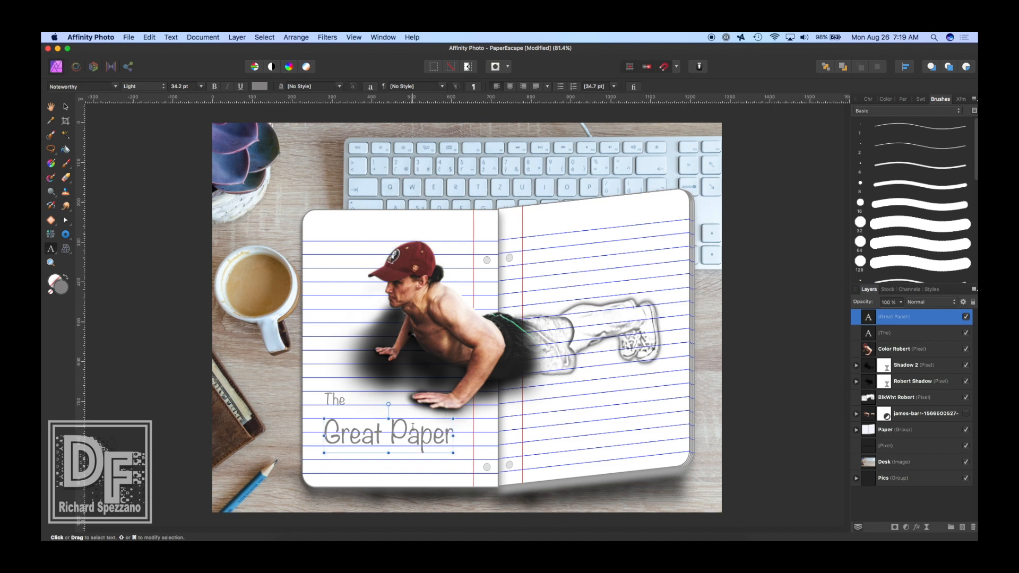
# Step: Duplicate the "Great Paper" text directly below the original and replace the copy's wording with "Escape"
pyautogui.click(65, 107)
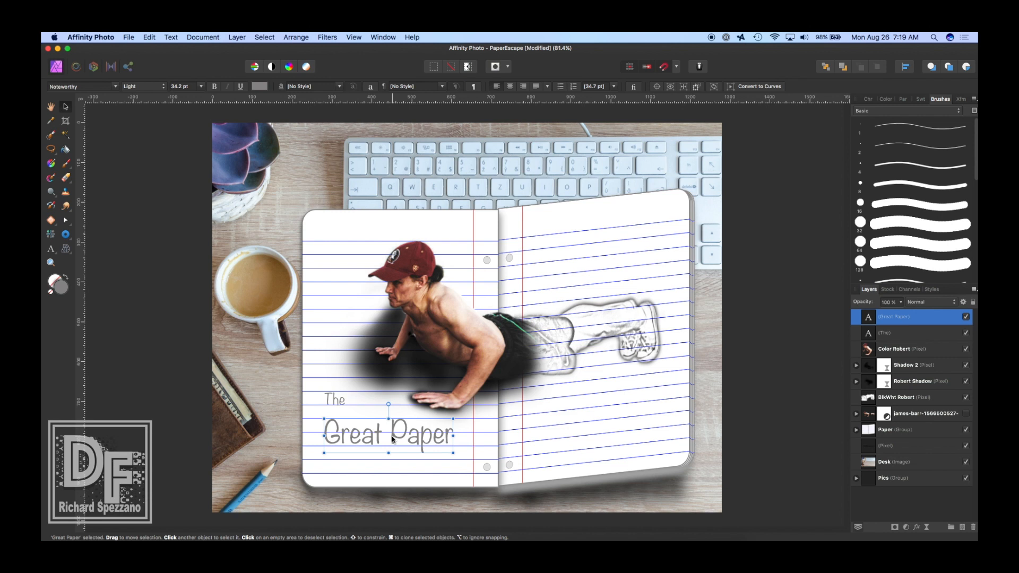
pyautogui.press('super+j')
pyautogui.moveTo(392, 439); pyautogui.dragTo(390, 467)
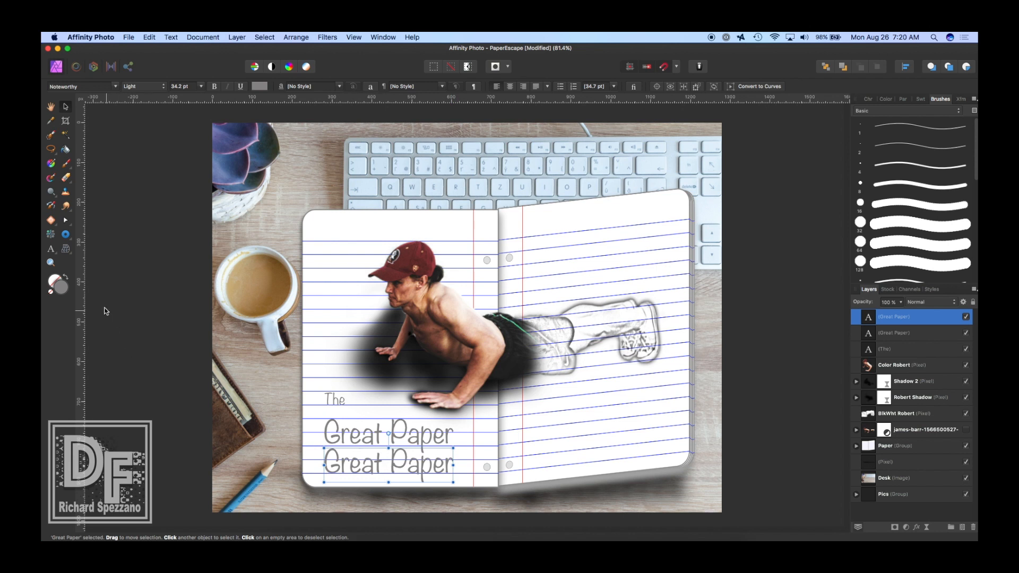
pyautogui.click(51, 249)
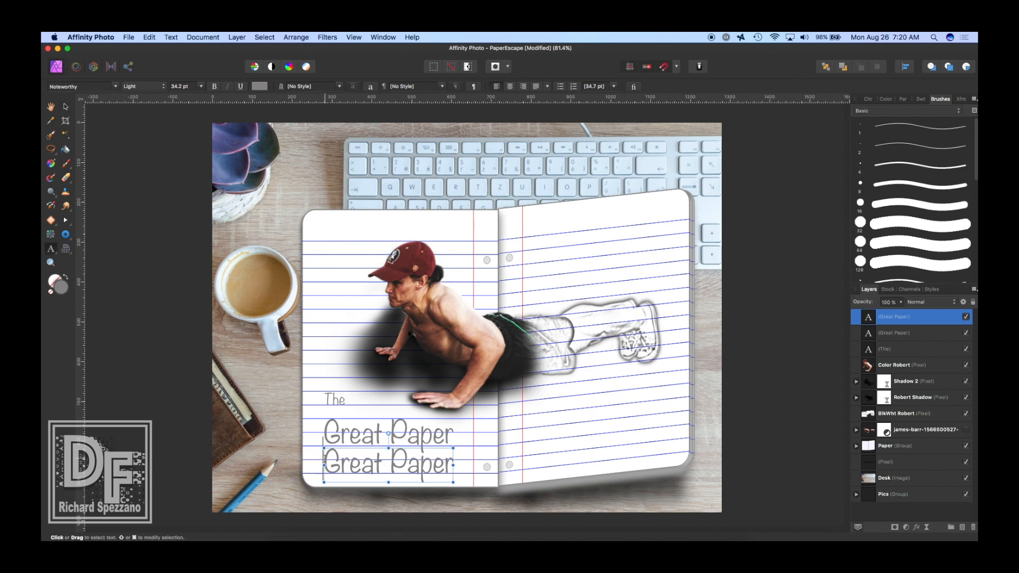
pyautogui.moveTo(325, 461); pyautogui.dragTo(458, 464)
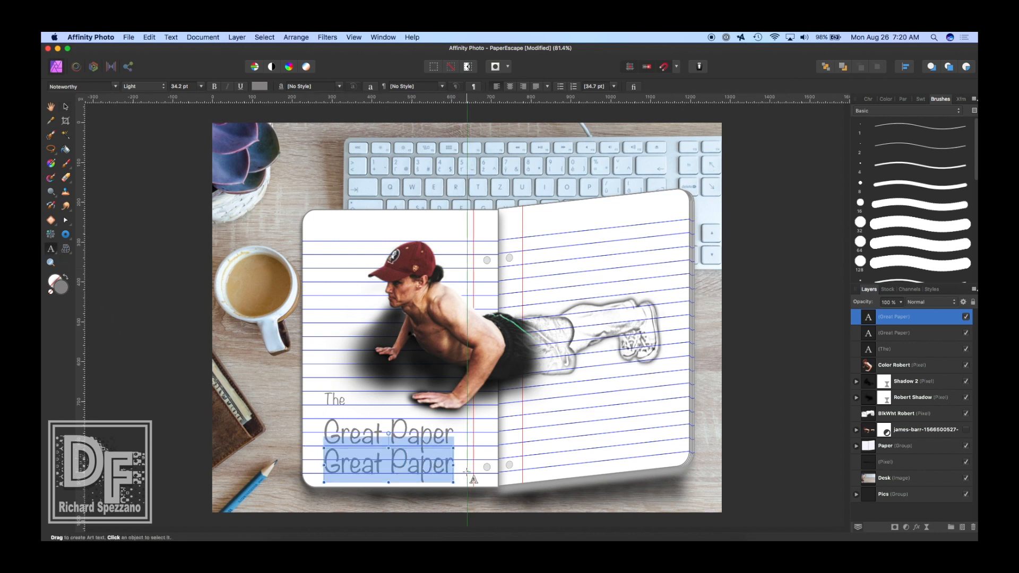
pyautogui.write('Escape')
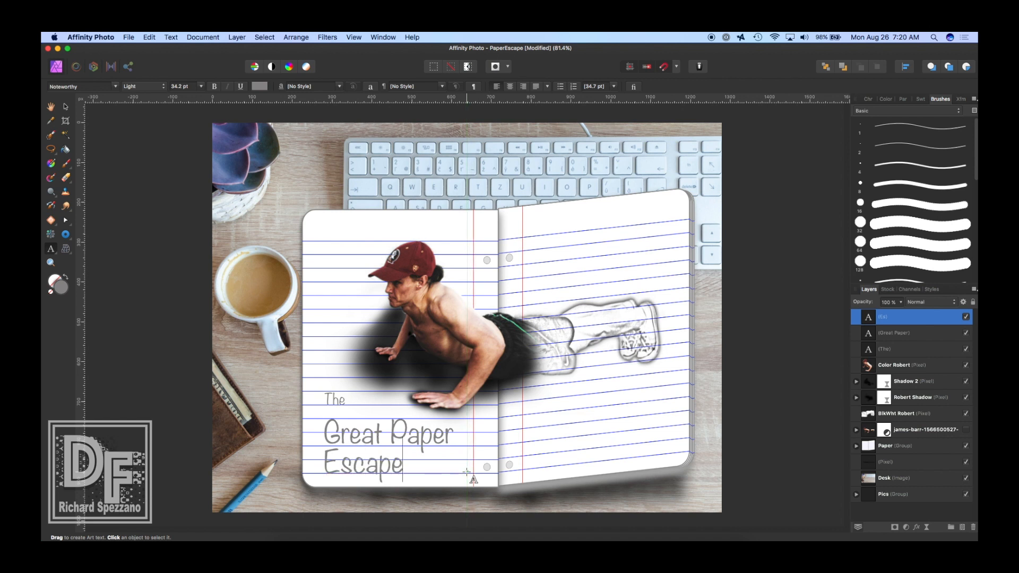
pyautogui.press('Escape')
# Step: Arrange the title by shifting "Escape" right beneath "Paper" and moving "The" down close above "Great"
pyautogui.click(64, 106)
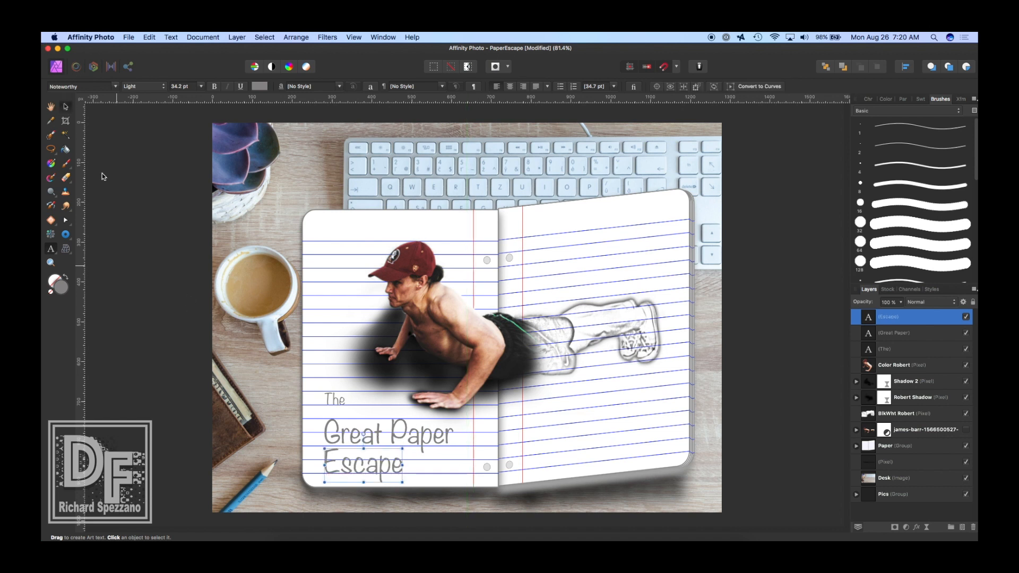
pyautogui.moveTo(380, 467); pyautogui.dragTo(445, 467)
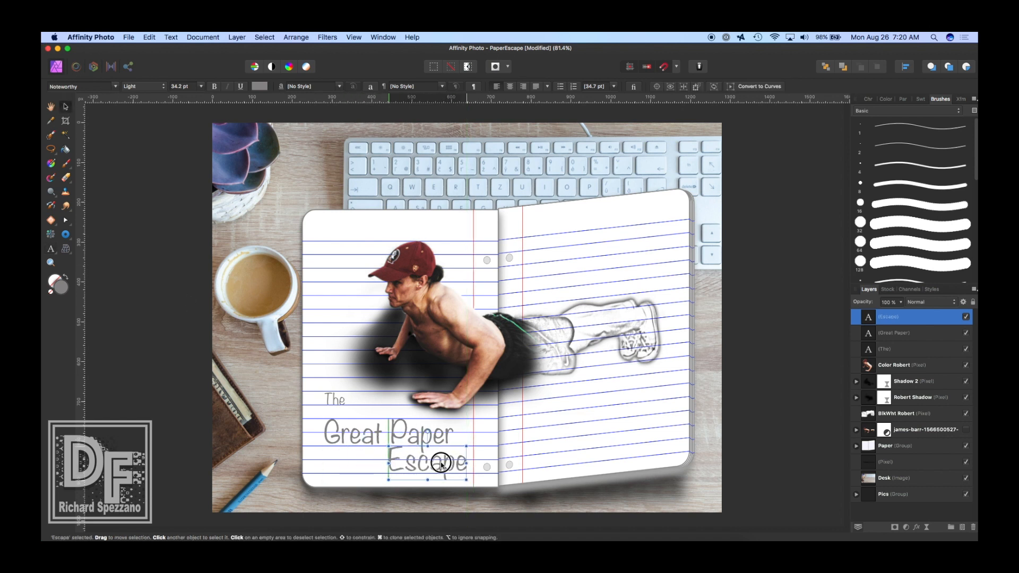
pyautogui.click(332, 398)
pyautogui.moveTo(332, 399); pyautogui.dragTo(331, 410)
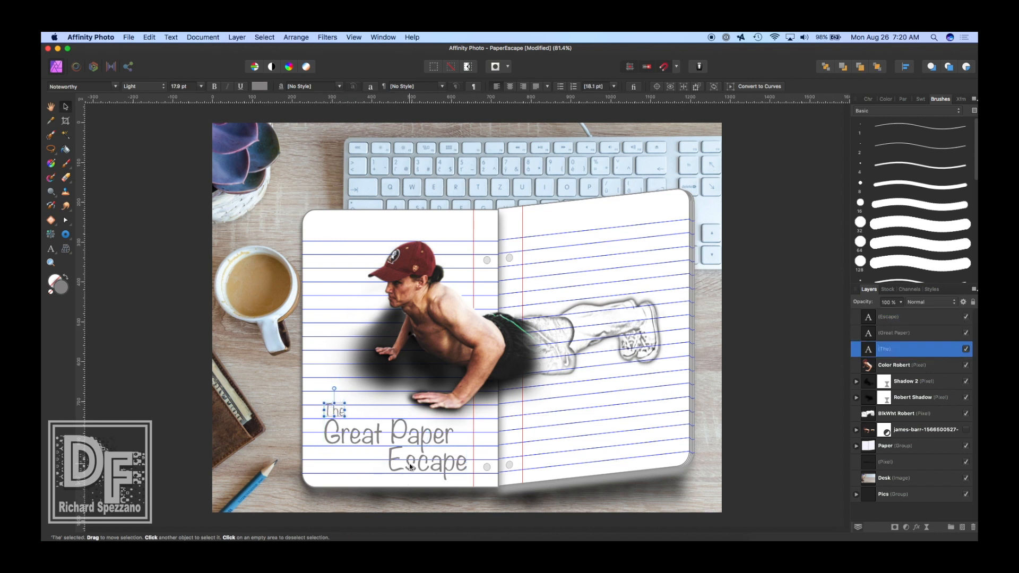
pyautogui.moveTo(410, 466); pyautogui.dragTo(406, 467)
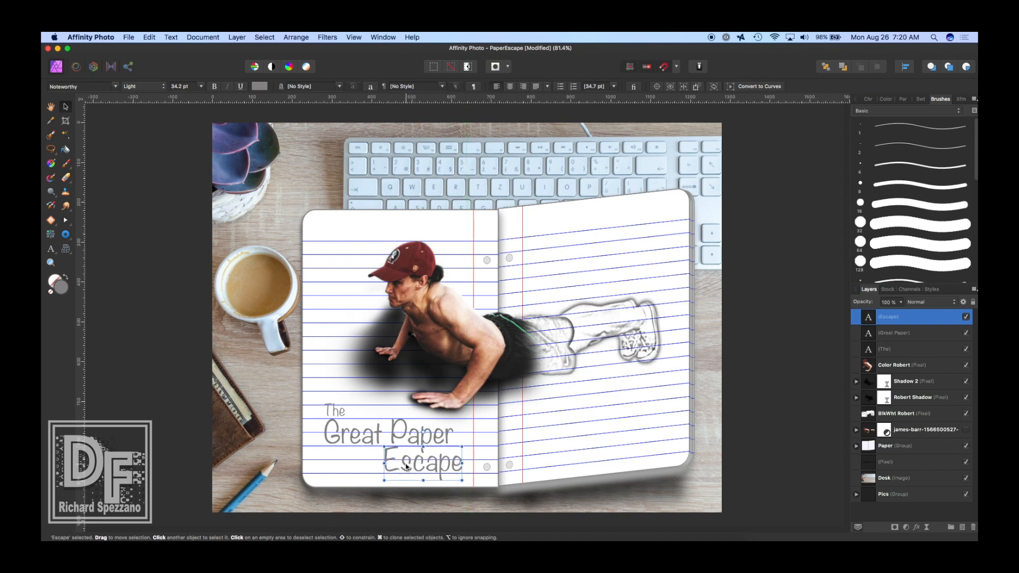
# Step: Duplicate the "Escape" text onto the upper part of the right page and change the copy's wording to "Affinity"
pyautogui.press('super+j')
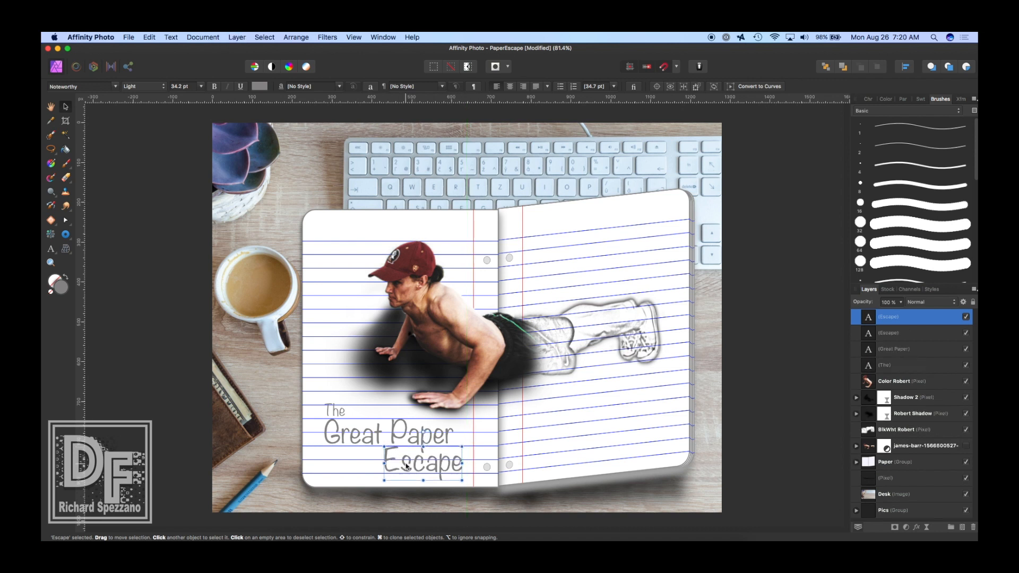
pyautogui.moveTo(407, 466); pyautogui.dragTo(621, 250)
pyautogui.click(51, 248)
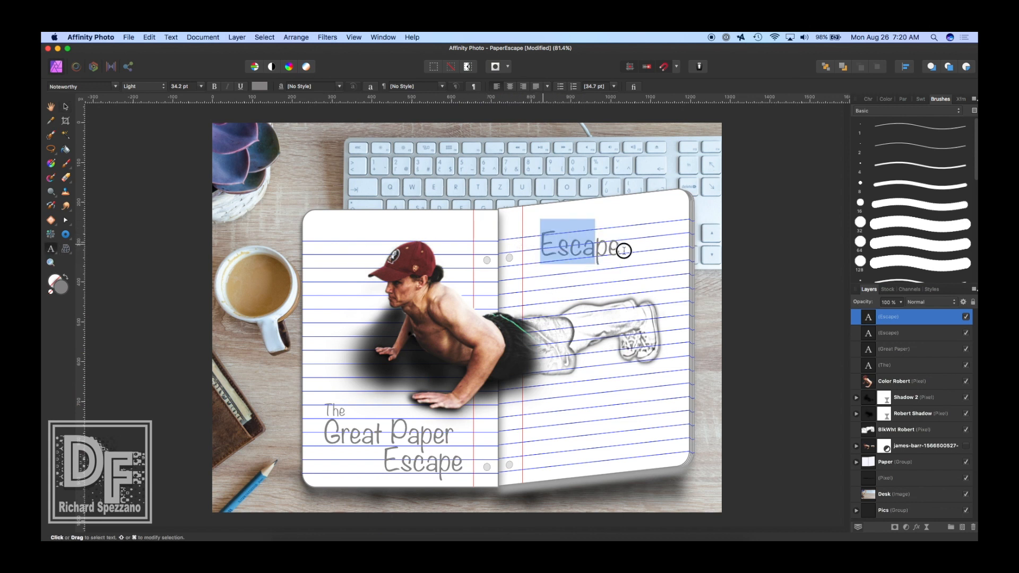
pyautogui.write('Affi')
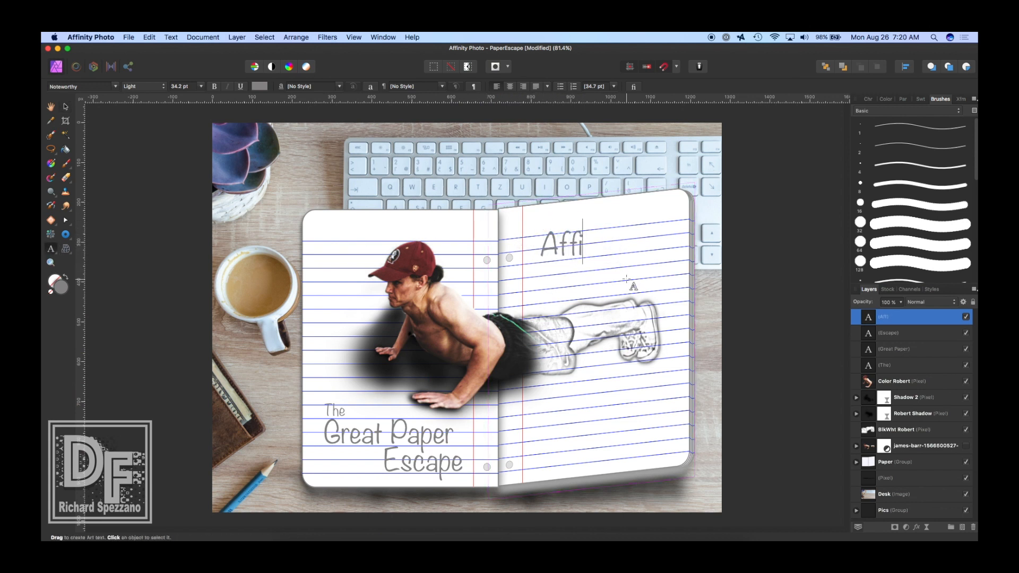
pyautogui.write('nity')
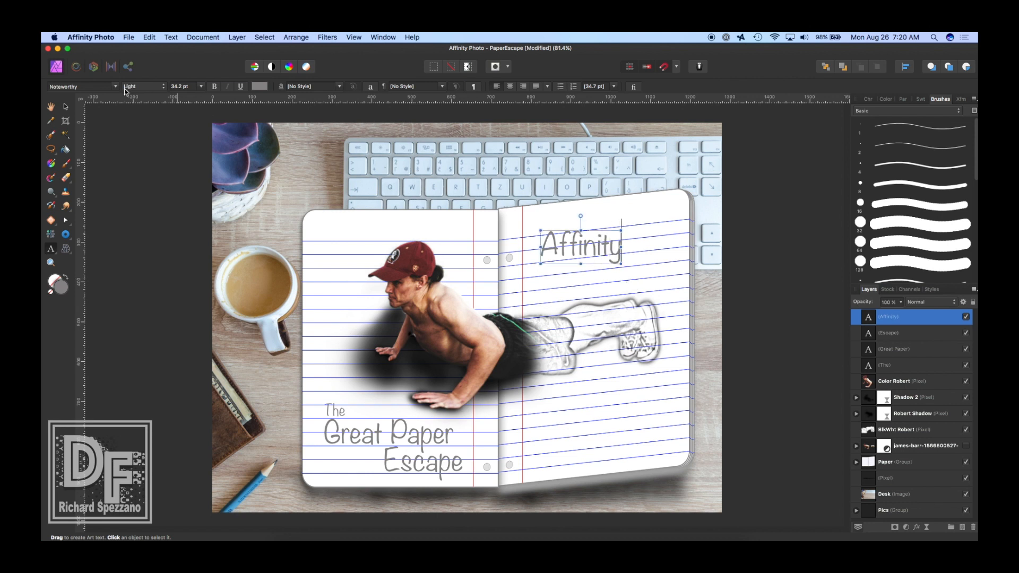
# Step: Shear the "Affinity" text upward to follow the right page's slanted lines and resize it to about 36.7 pt
pyautogui.click(65, 107)
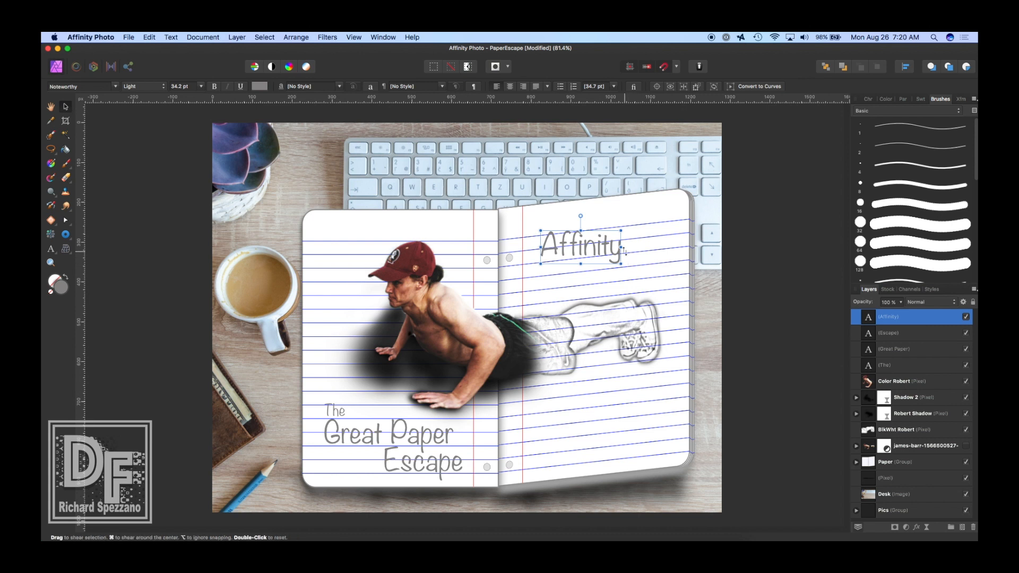
pyautogui.moveTo(624, 247); pyautogui.dragTo(627, 238)
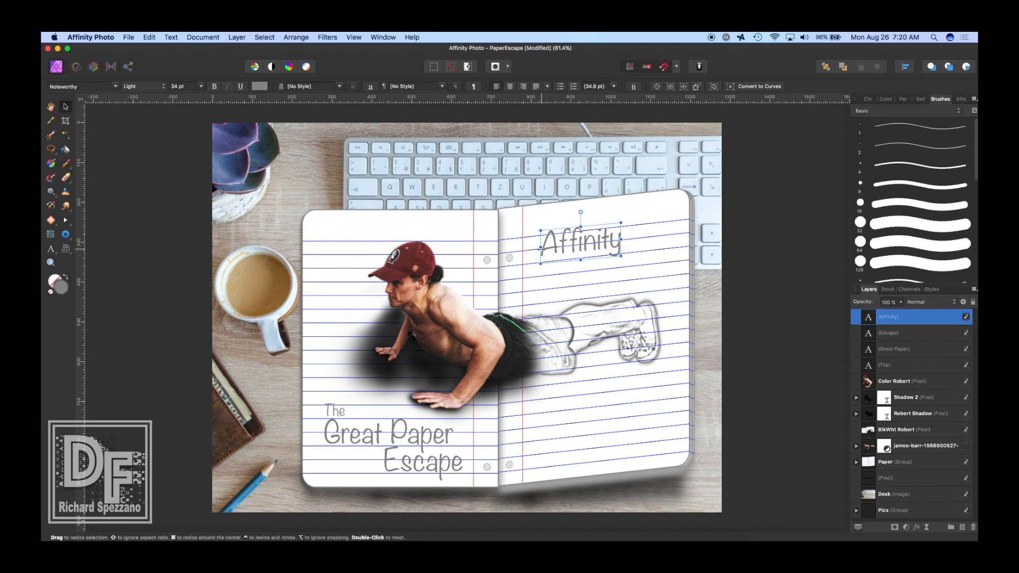
pyautogui.moveTo(536, 246); pyautogui.dragTo(535, 248)
pyautogui.moveTo(620, 256); pyautogui.dragTo(588, 255)
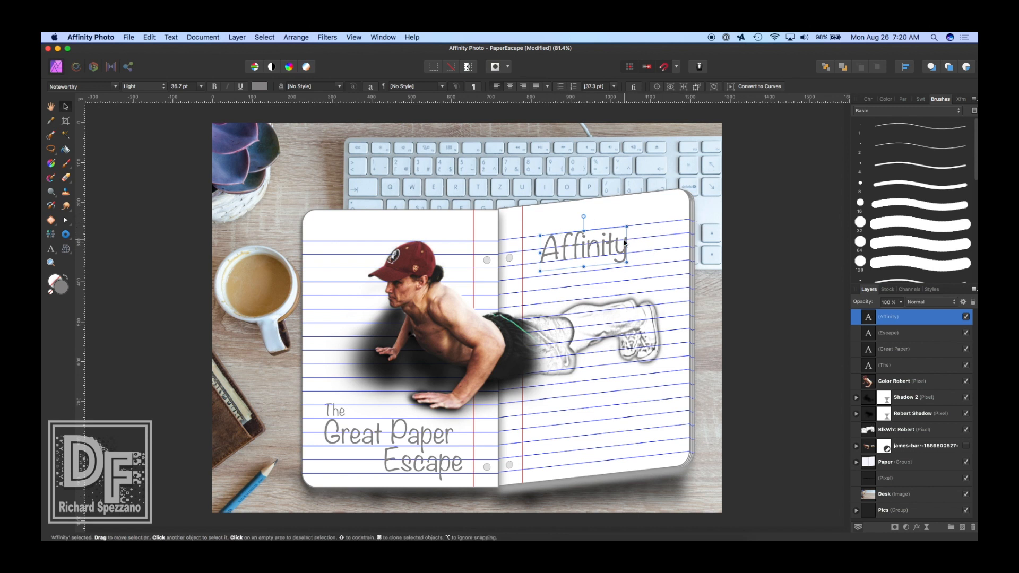
pyautogui.moveTo(627, 244); pyautogui.dragTo(620, 244)
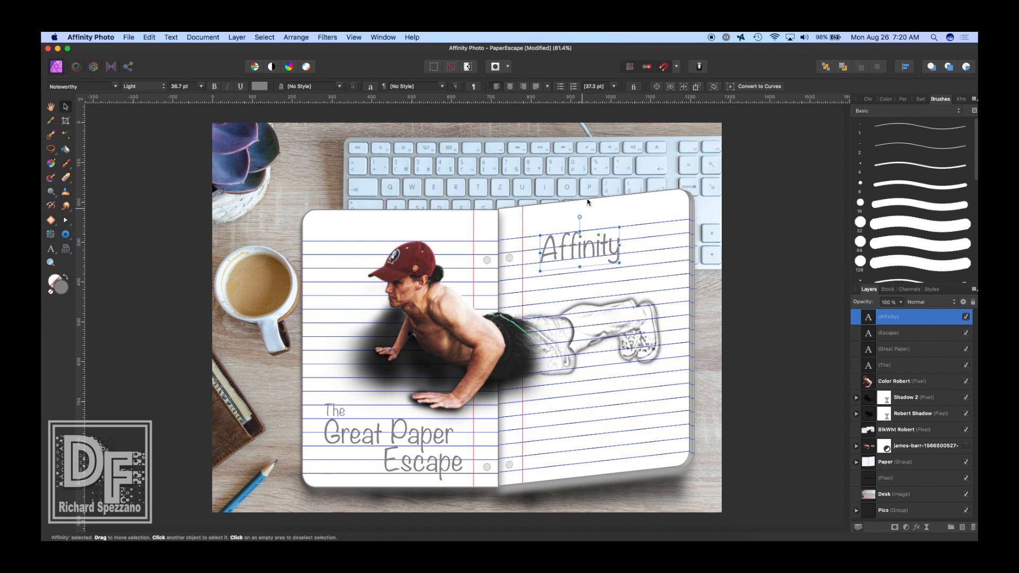
pyautogui.click(572, 255)
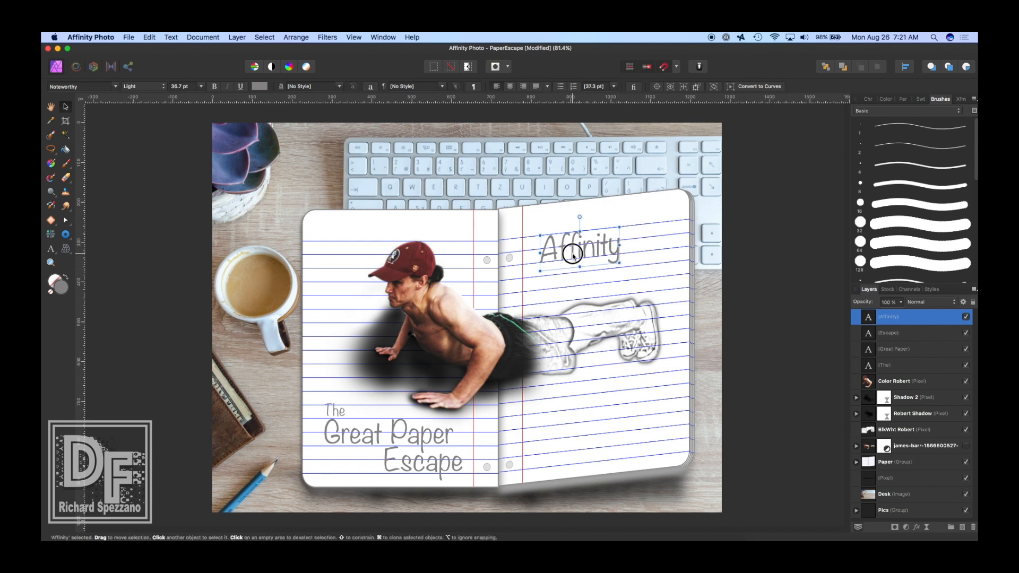
# Step: Duplicate the "Affinity" text and turn the copy into "Photo", placed beneath and slightly right of the original
pyautogui.press('super+j')
pyautogui.moveTo(572, 253); pyautogui.dragTo(594, 276)
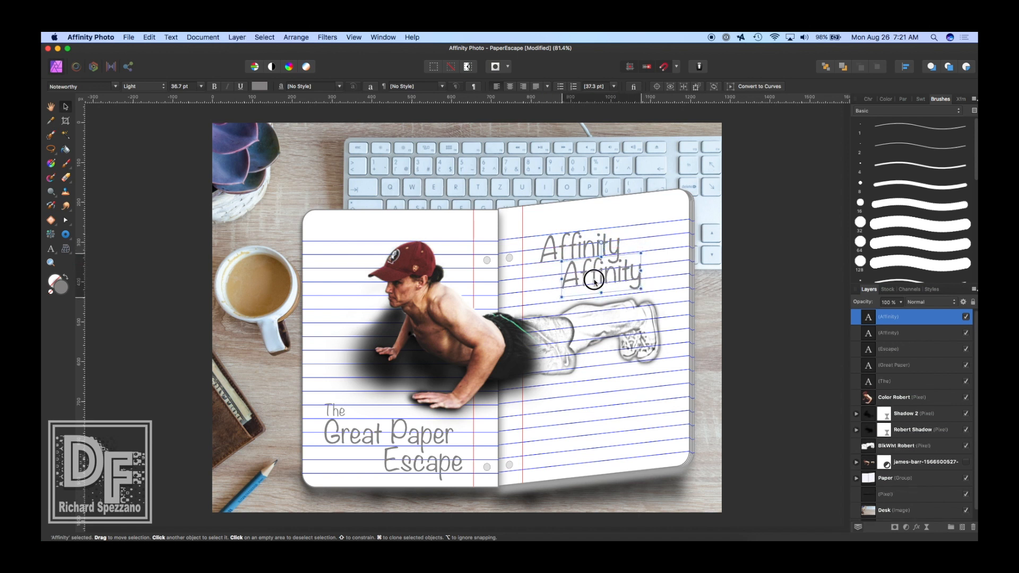
pyautogui.click(52, 248)
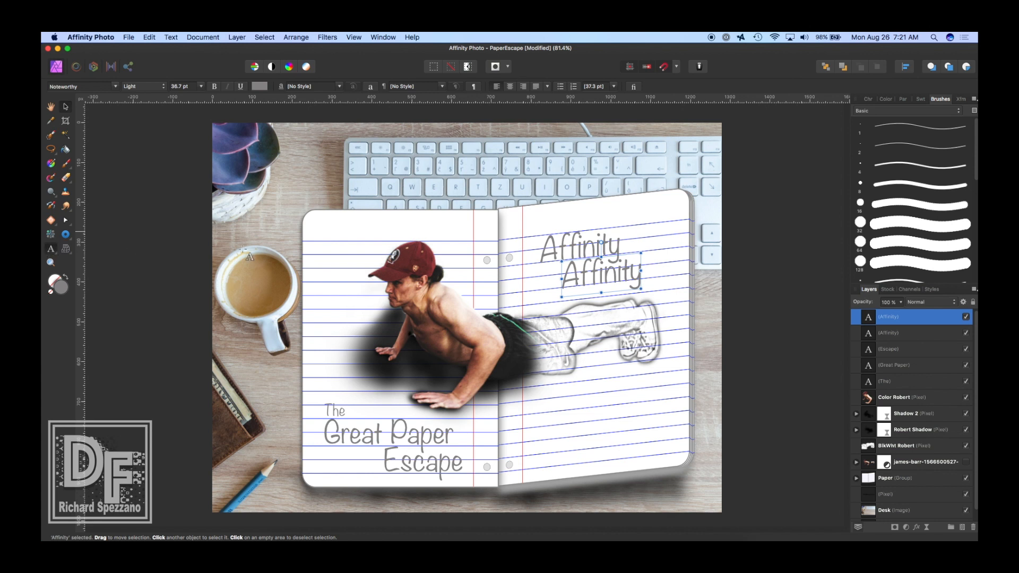
pyautogui.moveTo(564, 273); pyautogui.dragTo(647, 271)
pyautogui.write('photo')
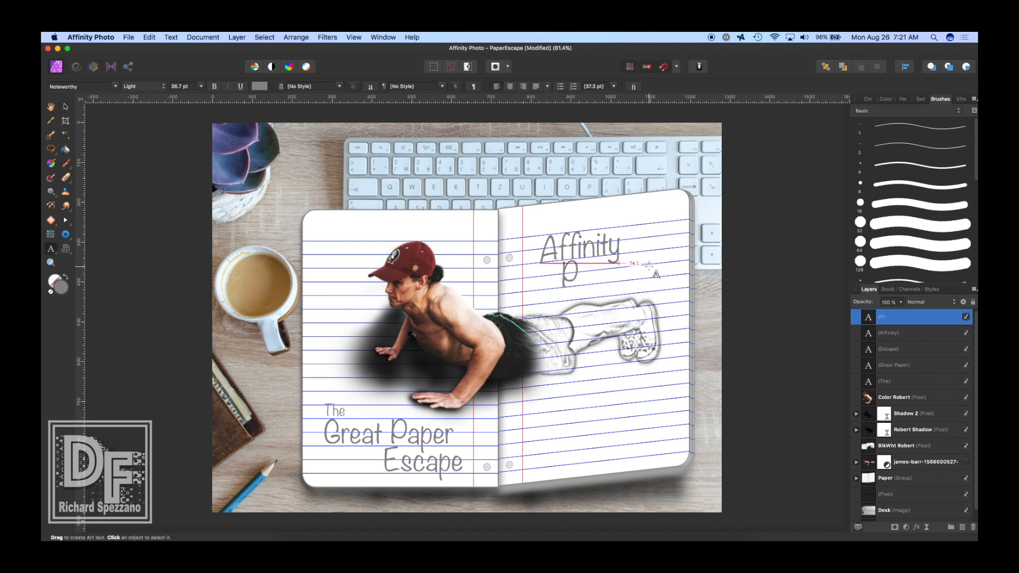
pyautogui.press('Escape')
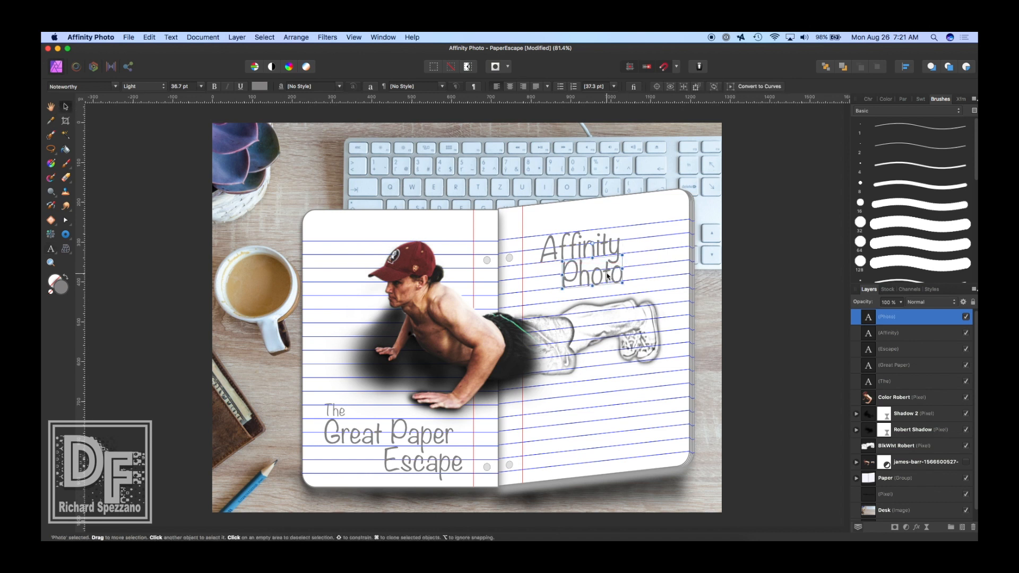
pyautogui.moveTo(606, 275); pyautogui.dragTo(620, 274)
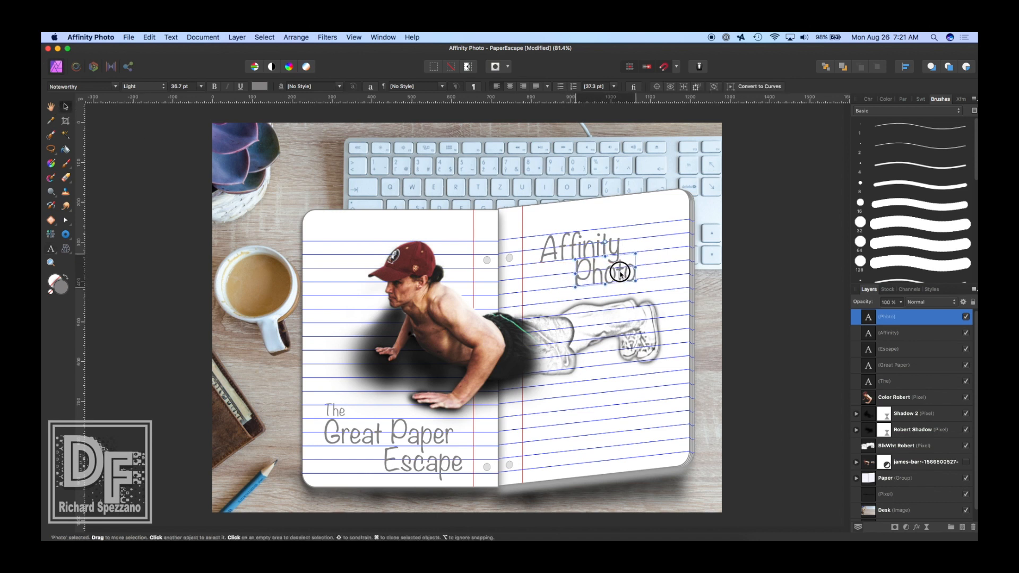
pyautogui.click(789, 278)
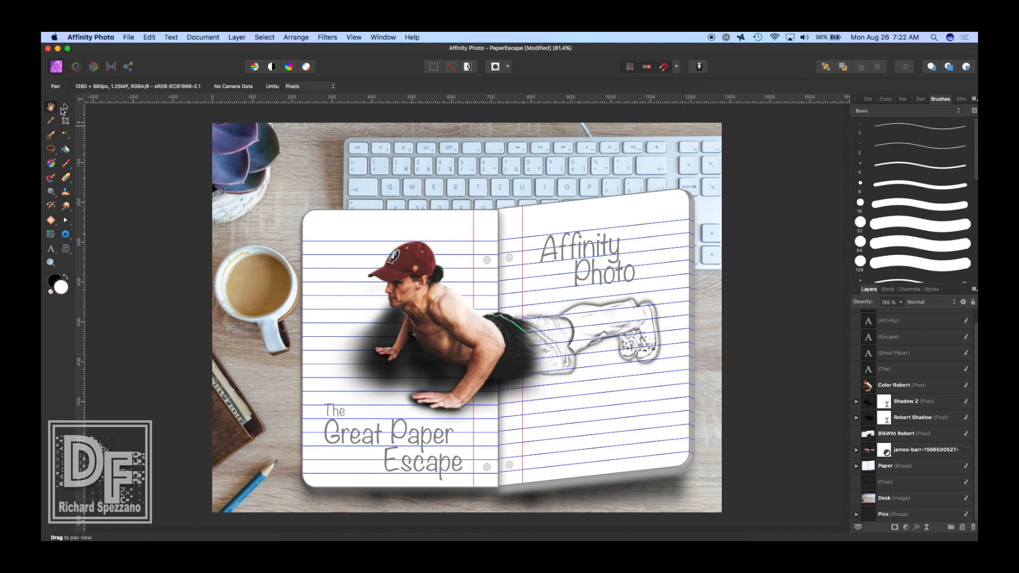
# Step: Bring the hidden purple logo from the Pics group to the top of the layer stack and place it visibly below the sketched legs
pyautogui.click(64, 107)
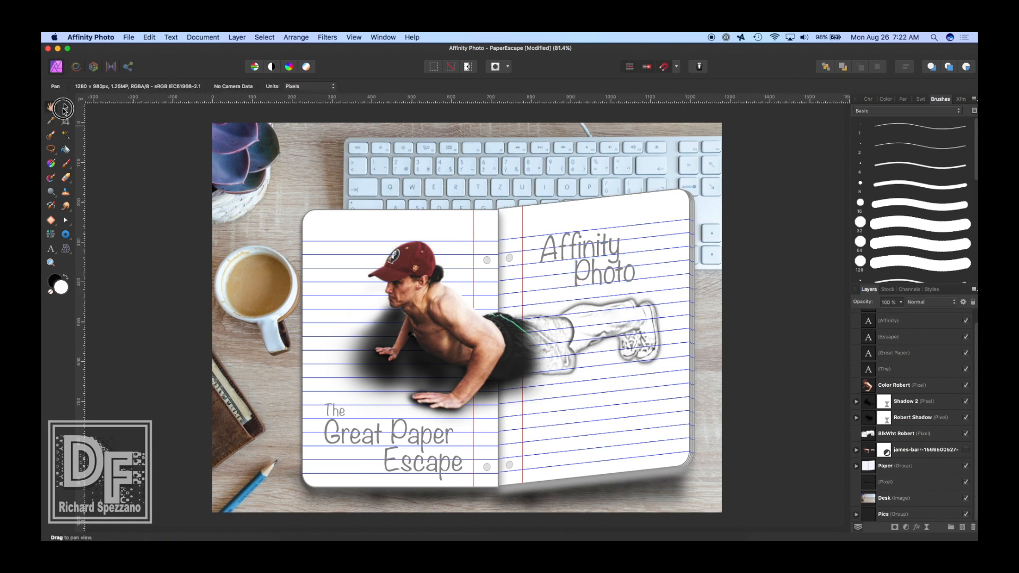
pyautogui.click(855, 515)
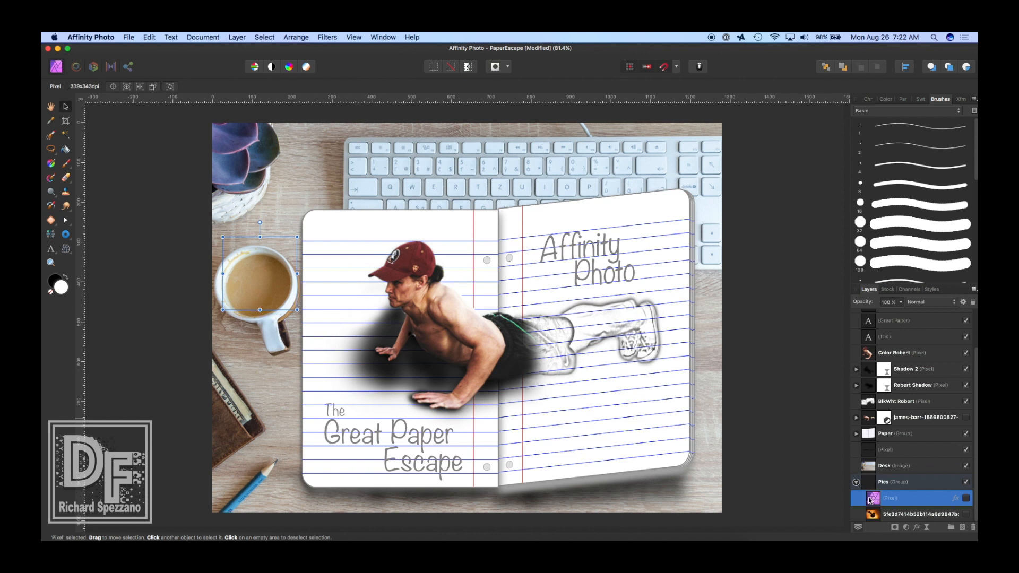
pyautogui.moveTo(874, 501); pyautogui.dragTo(866, 313)
pyautogui.click(966, 498)
pyautogui.moveTo(243, 261); pyautogui.dragTo(595, 366)
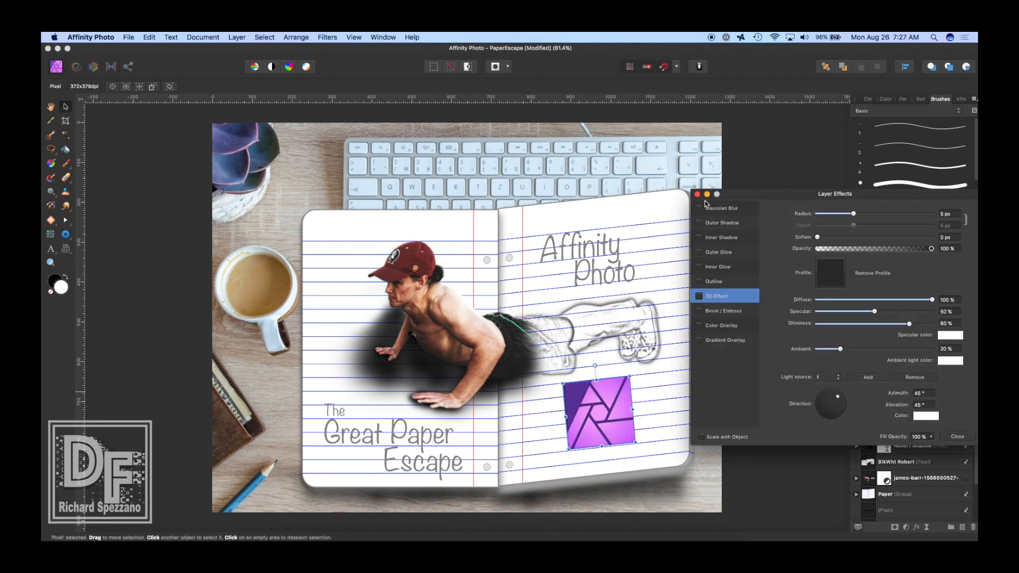
pyautogui.click(697, 194)
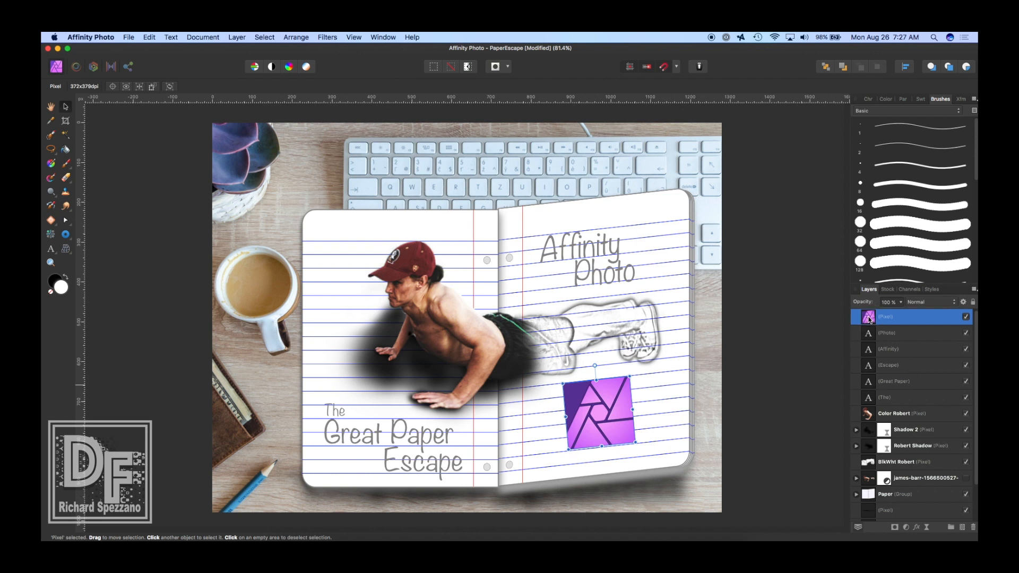
# Step: Convert the purple logo to grey tones with a Black & White adjustment
pyautogui.click(907, 528)
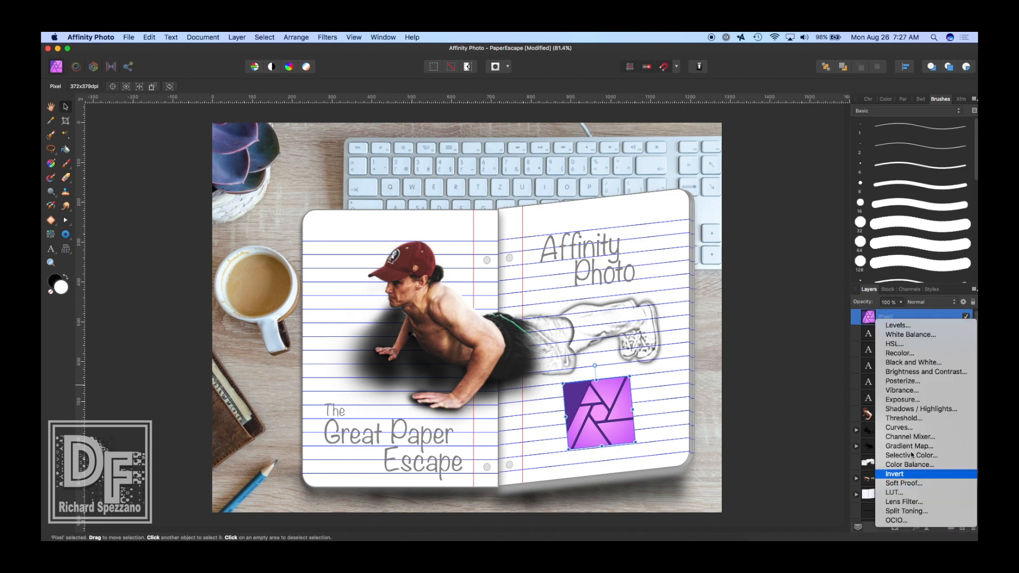
pyautogui.click(900, 363)
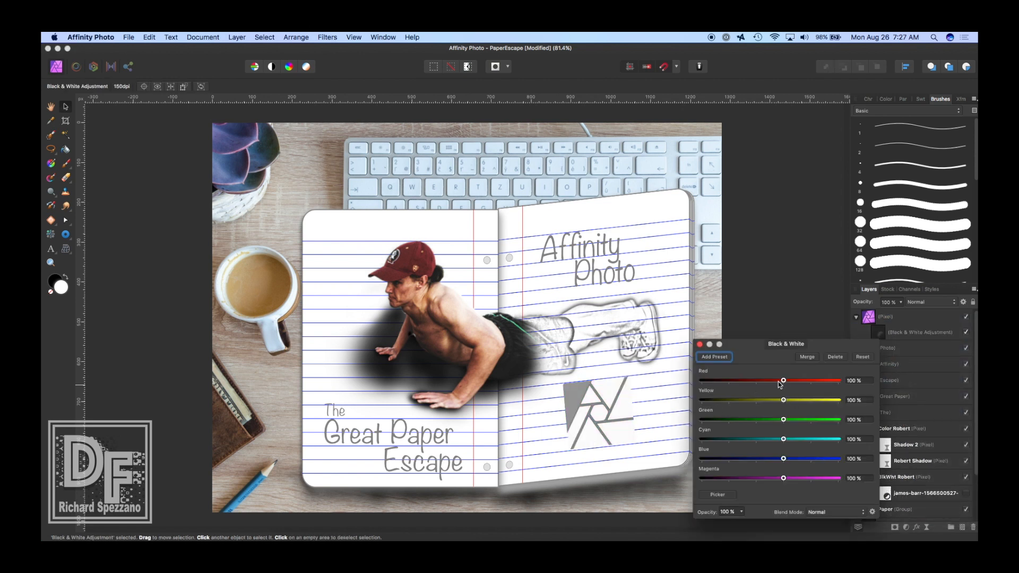
pyautogui.moveTo(780, 384)
pyautogui.mouseDown()
pyautogui.moveTo(824, 380)
pyautogui.moveTo(784, 385)
pyautogui.mouseUp()
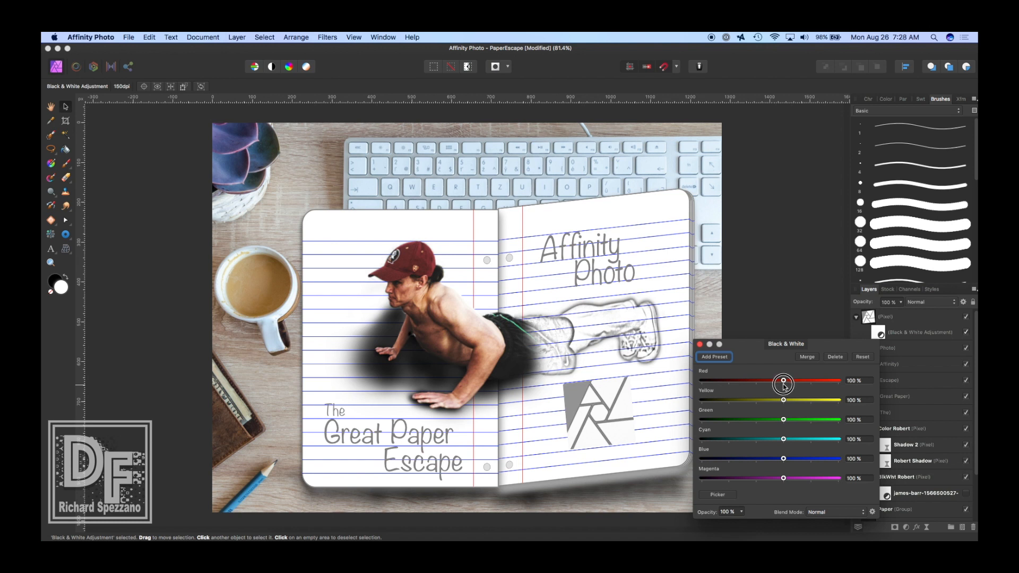
pyautogui.click(699, 344)
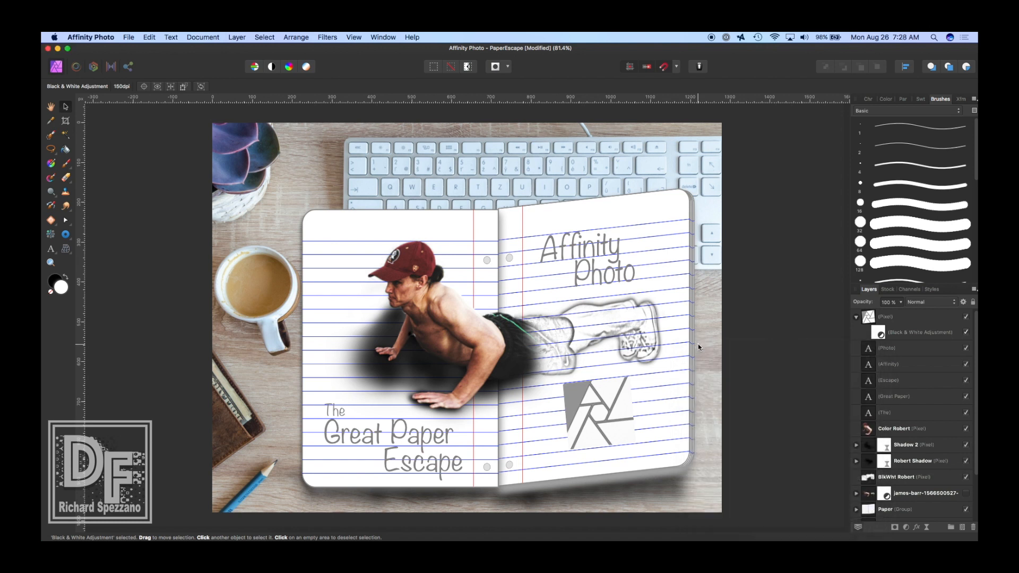
# Step: Add a Curves adjustment to the logo, pulling the upper part of the curve down and raising the shadows
pyautogui.click(868, 318)
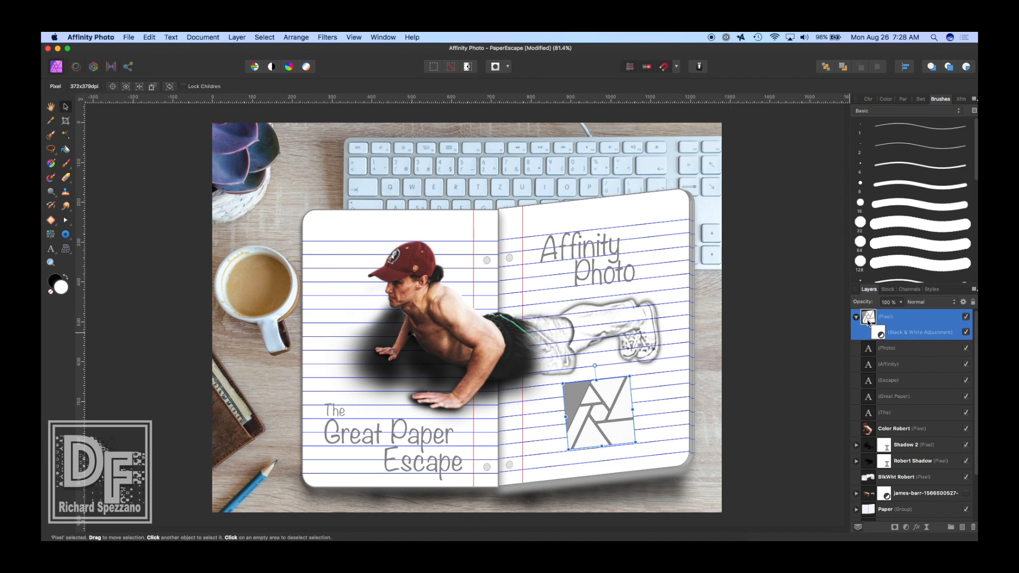
pyautogui.click(906, 528)
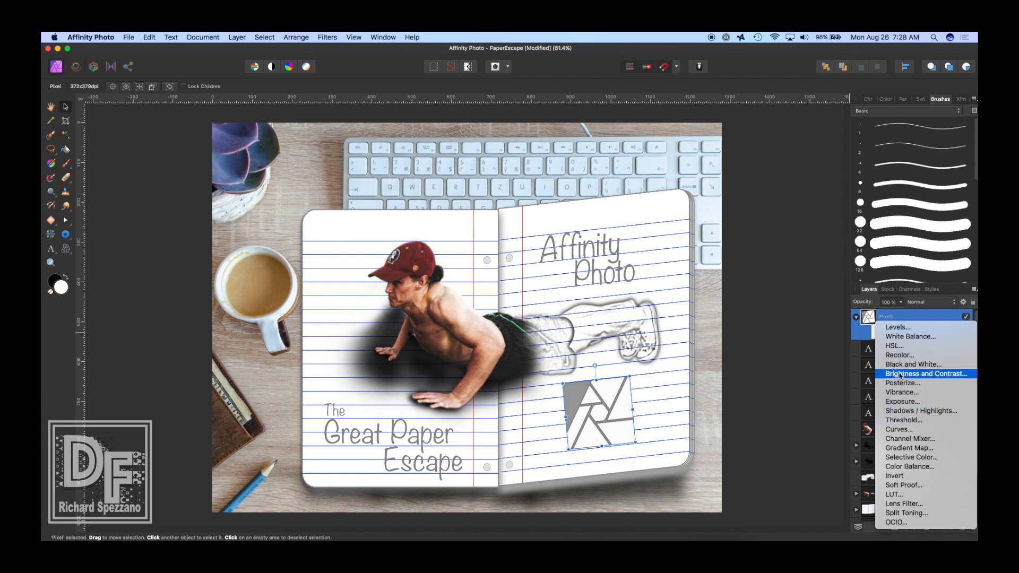
pyautogui.click(896, 430)
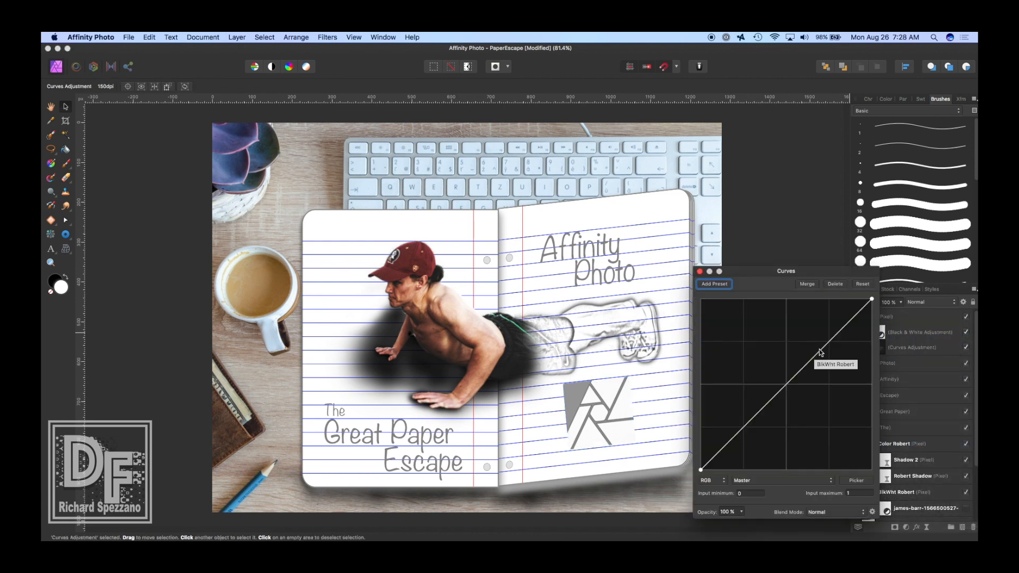
pyautogui.moveTo(820, 351); pyautogui.dragTo(831, 383)
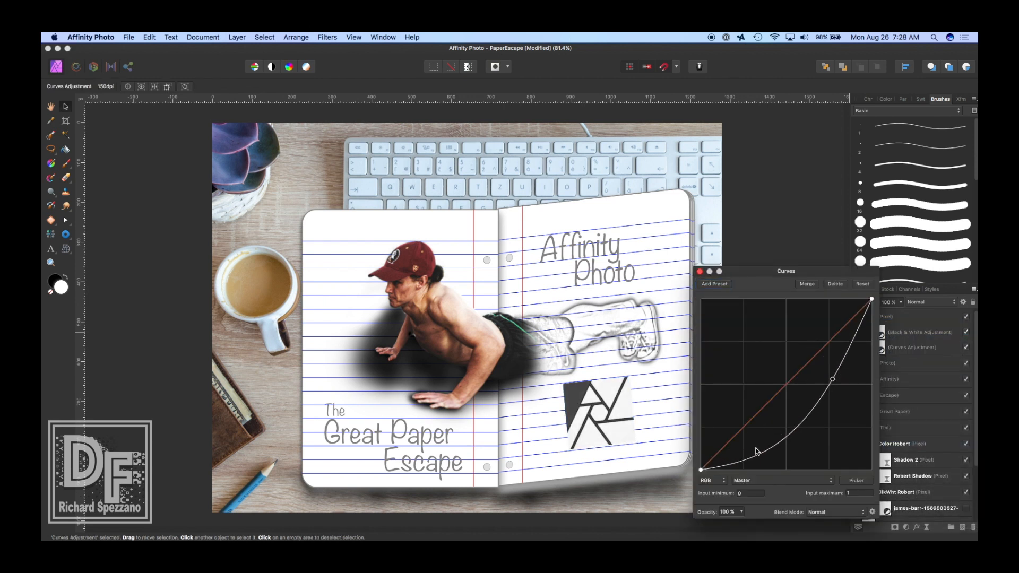
pyautogui.moveTo(756, 451); pyautogui.dragTo(728, 431)
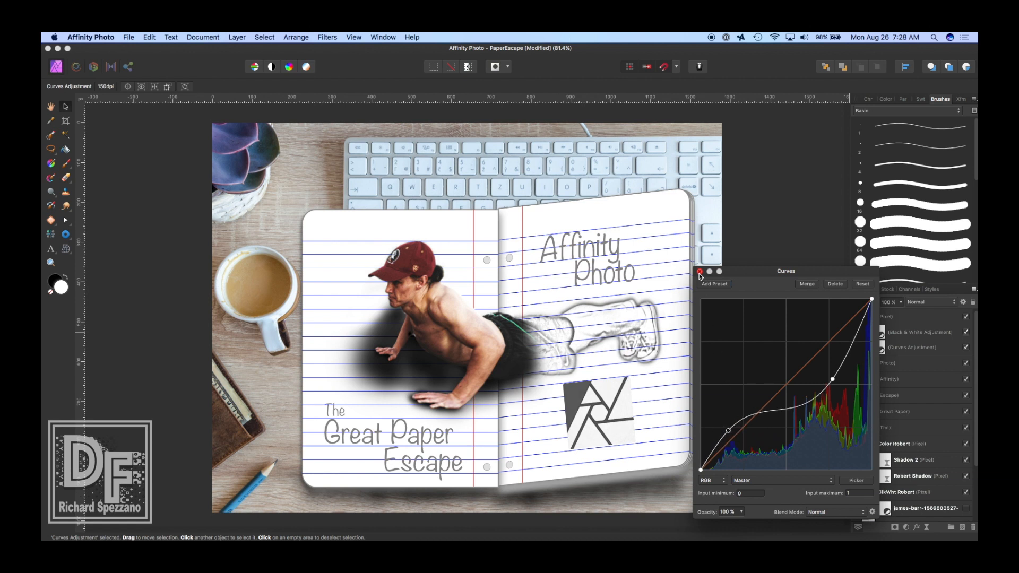
pyautogui.click(700, 271)
# Step: Give the logo layer a thin solid black outside Outline effect
pyautogui.click(874, 320)
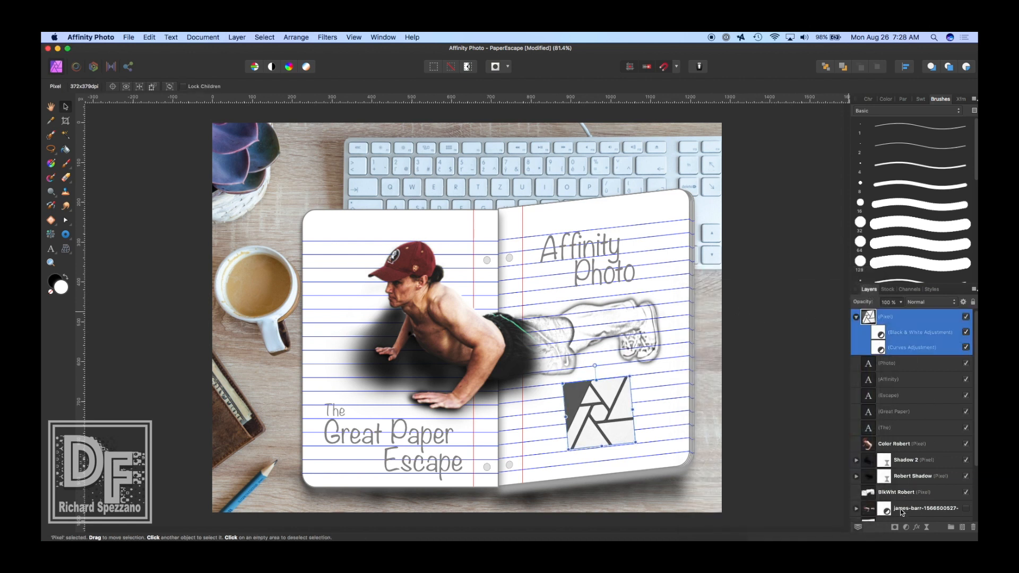
pyautogui.click(915, 527)
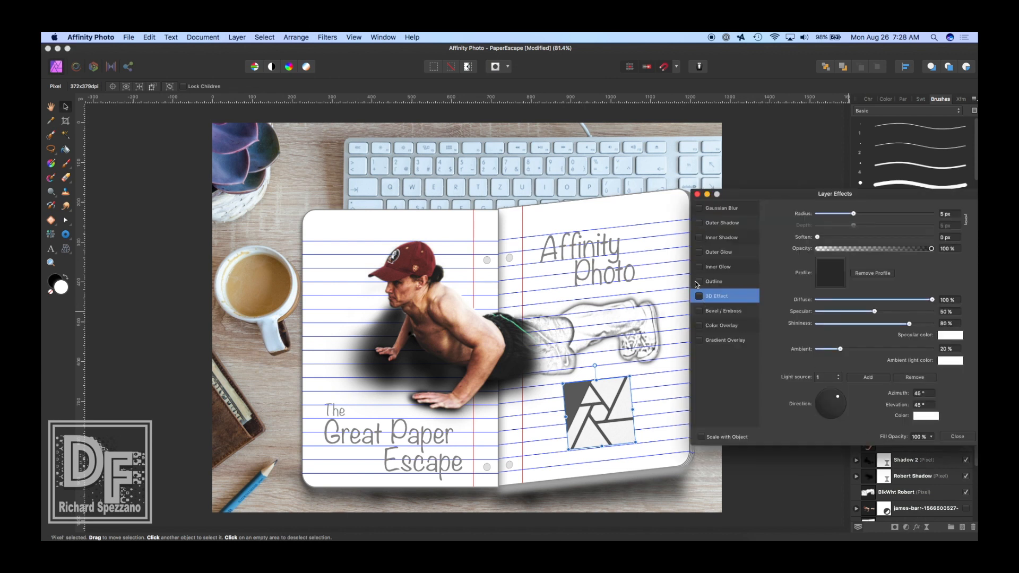
pyautogui.click(711, 284)
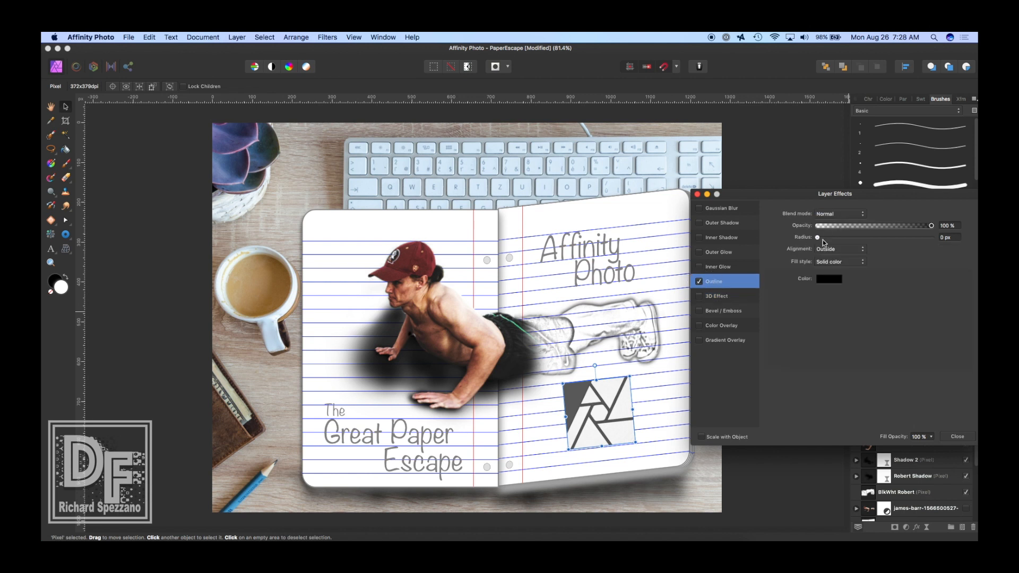
pyautogui.moveTo(823, 240); pyautogui.dragTo(846, 238)
pyautogui.click(697, 194)
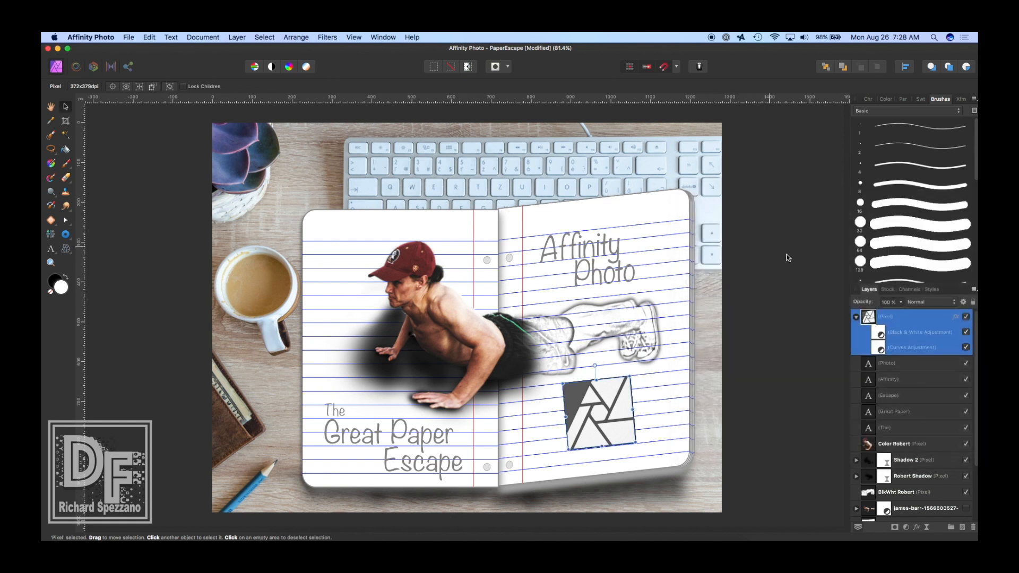
# Step: Rasterize the logo with its adjustments and outline, without preserving layer FX
pyautogui.click(909, 317)
pyautogui.rightClick(910, 318)
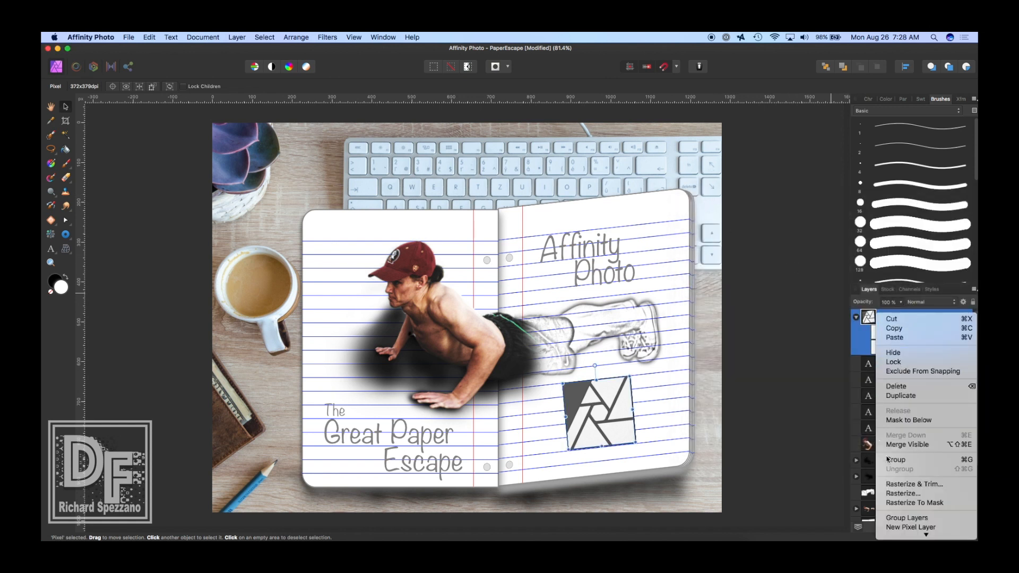
pyautogui.click(898, 493)
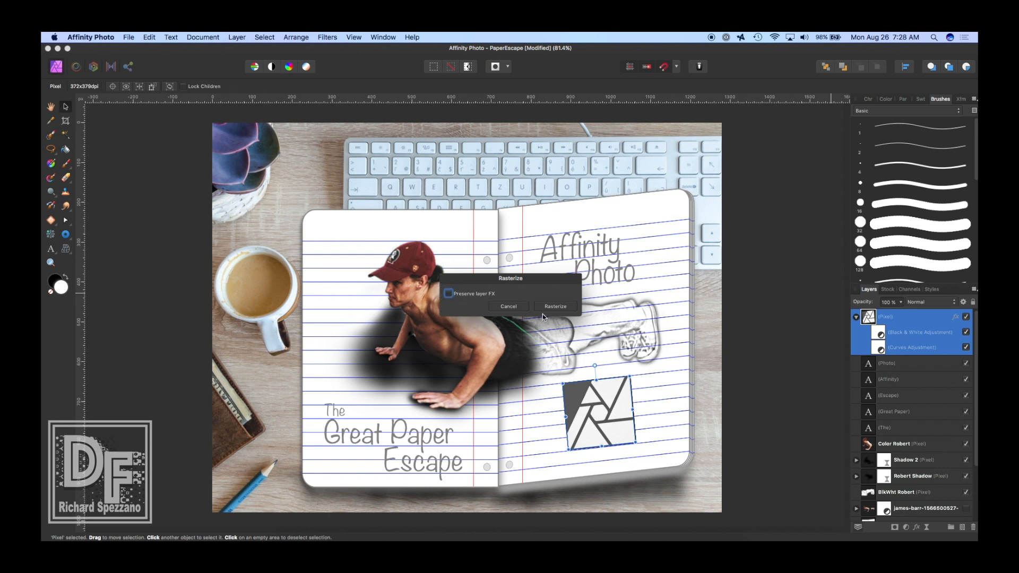
pyautogui.click(555, 307)
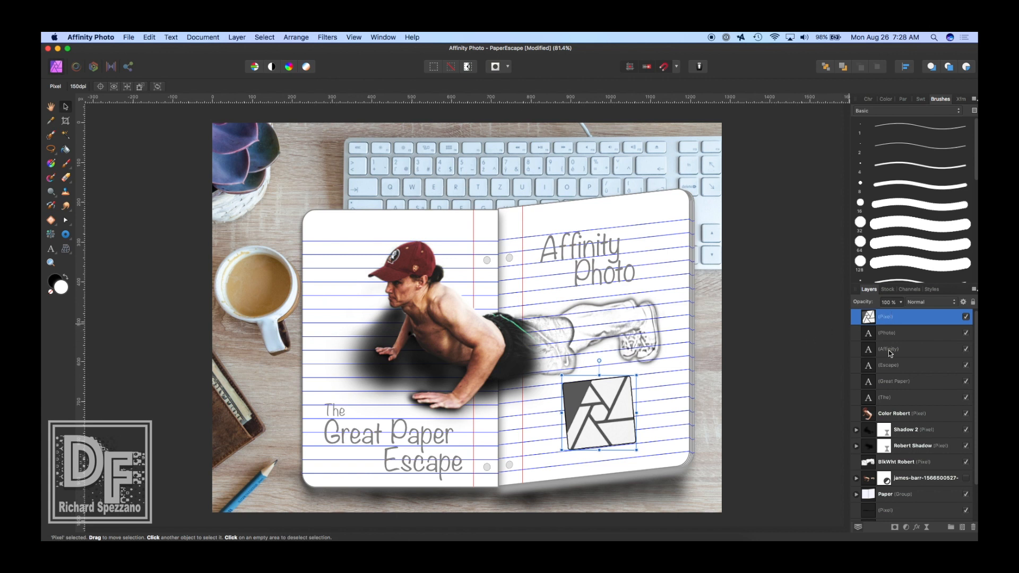
# Step: Duplicate the rasterized logo, invert the copy and set its blend mode to Color Dodge
pyautogui.press('super+shift+n')
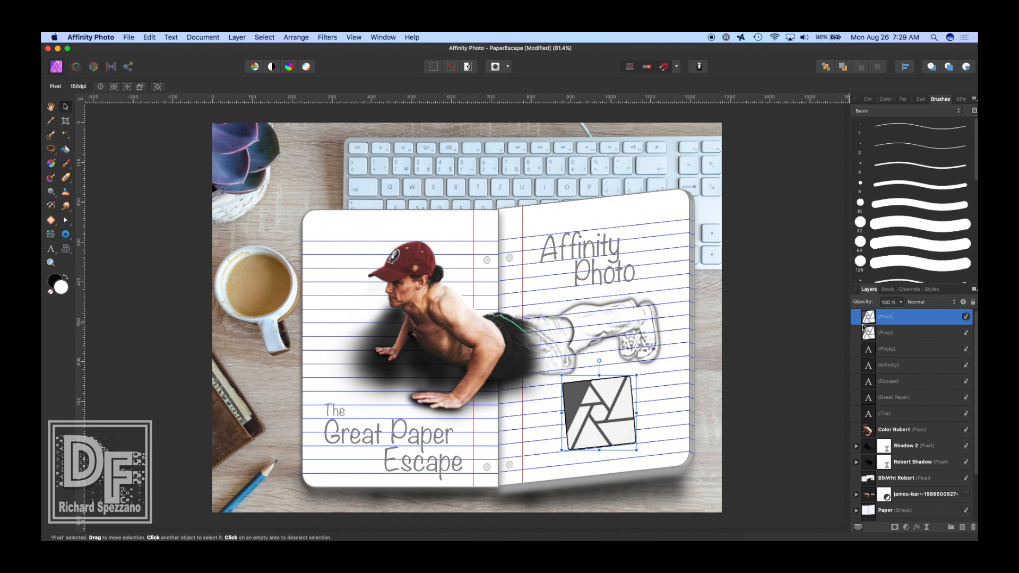
pyautogui.press('super+i')
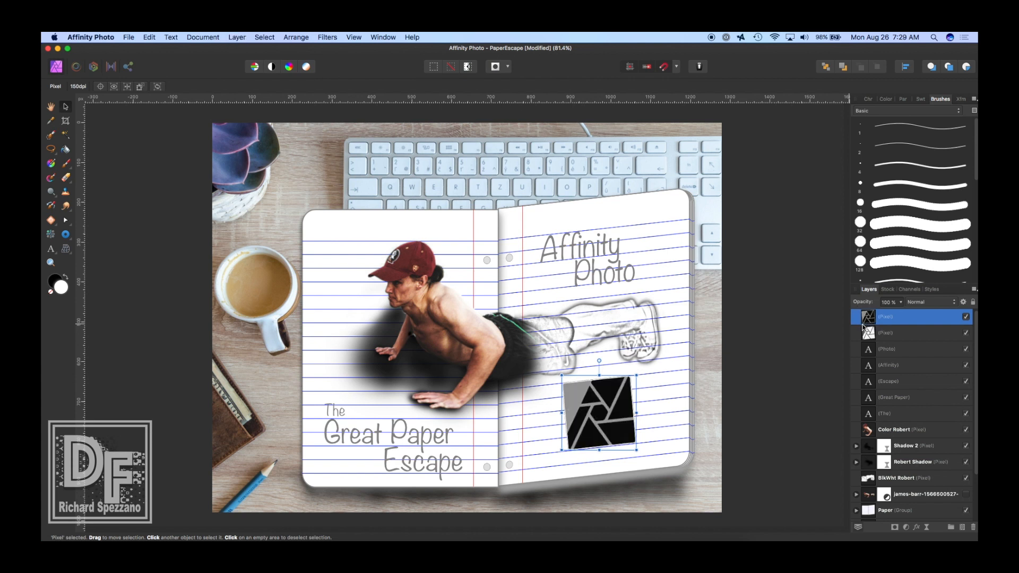
pyautogui.click(931, 302)
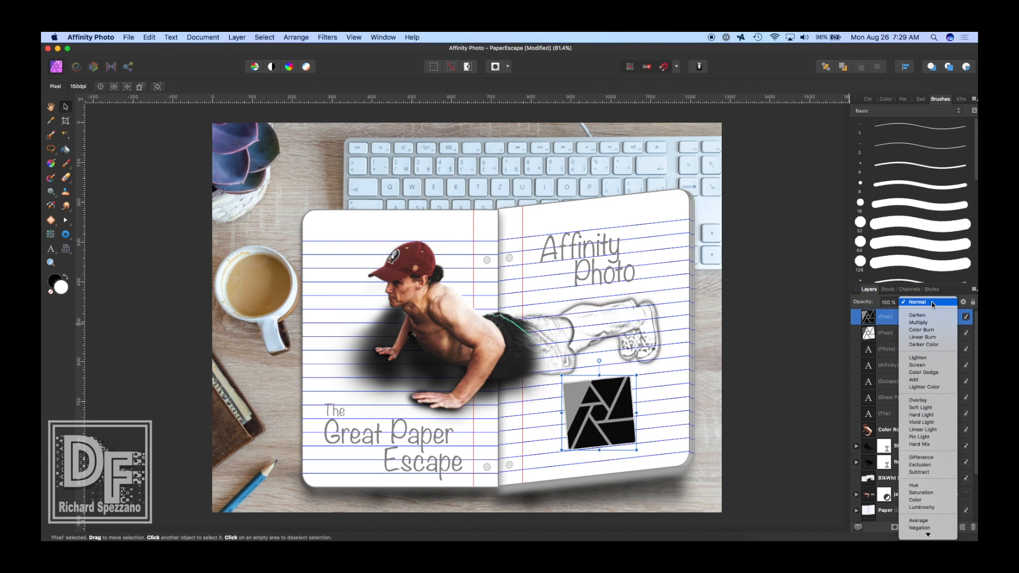
pyautogui.click(924, 372)
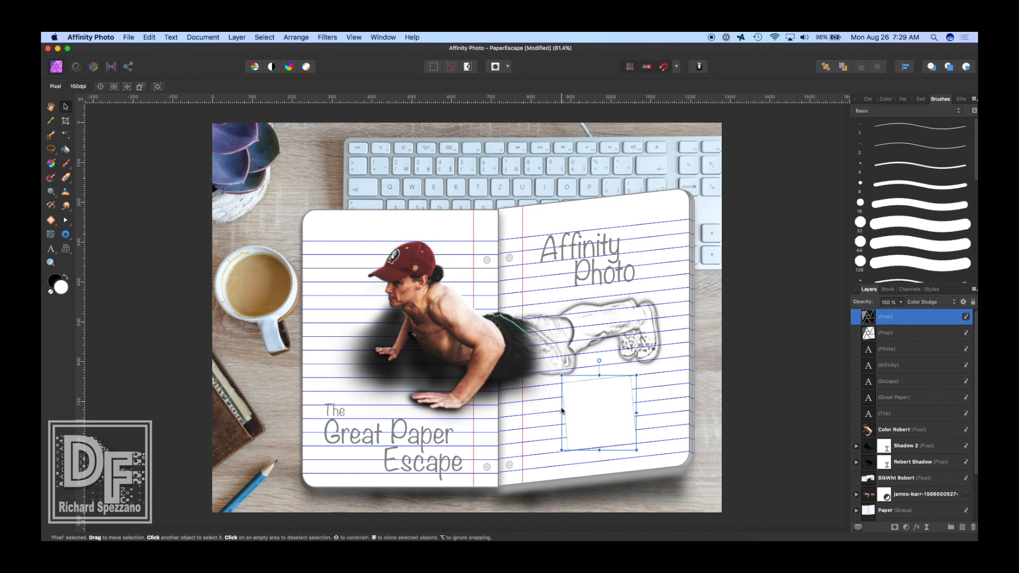
# Step: Add a live Gaussian Blur with a 3.5 px radius to the inverted logo copy to produce a pencil-sketch look
pyautogui.click(917, 528)
pyautogui.click(900, 195)
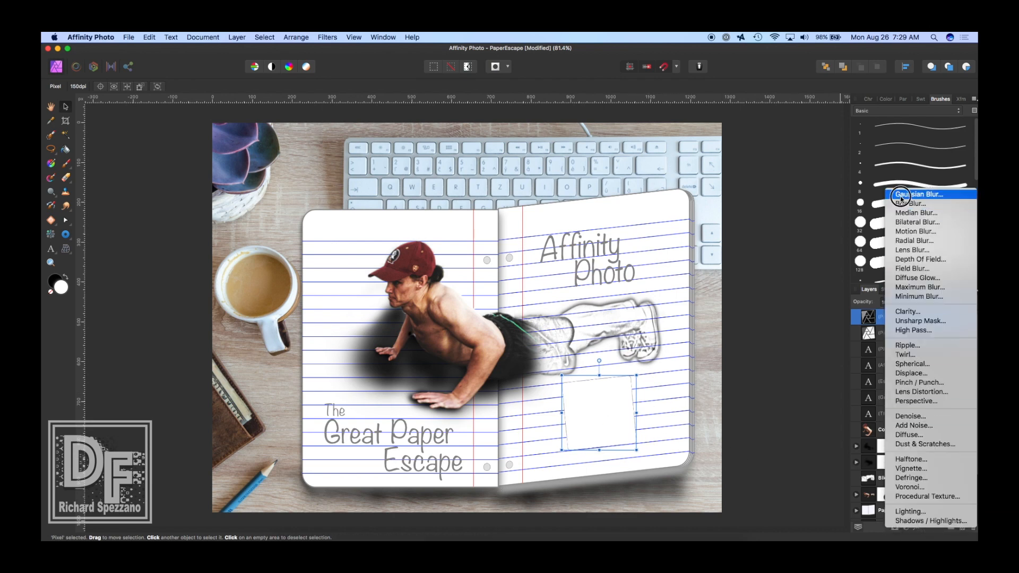
pyautogui.moveTo(685, 493); pyautogui.dragTo(717, 497)
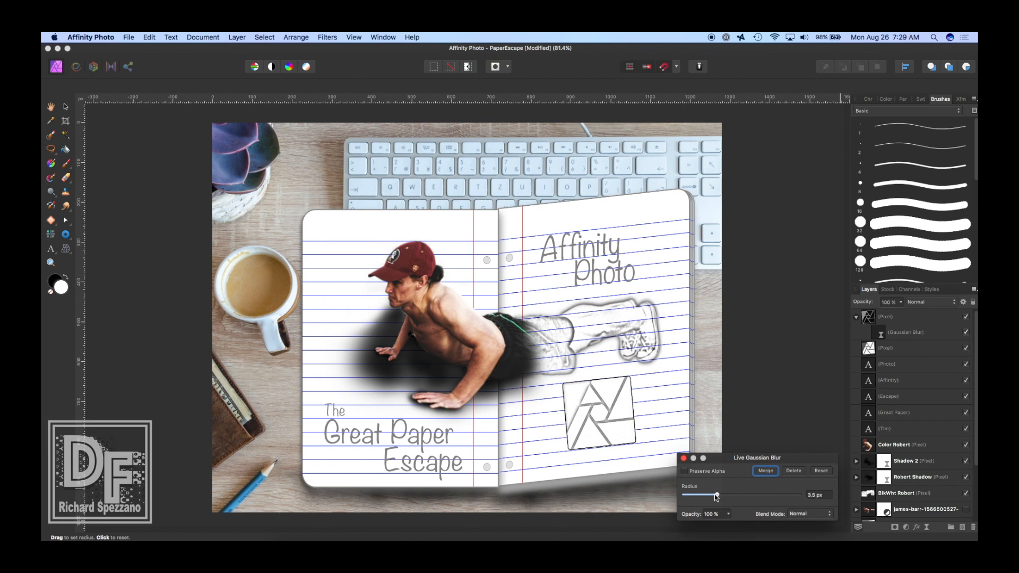
pyautogui.click(684, 458)
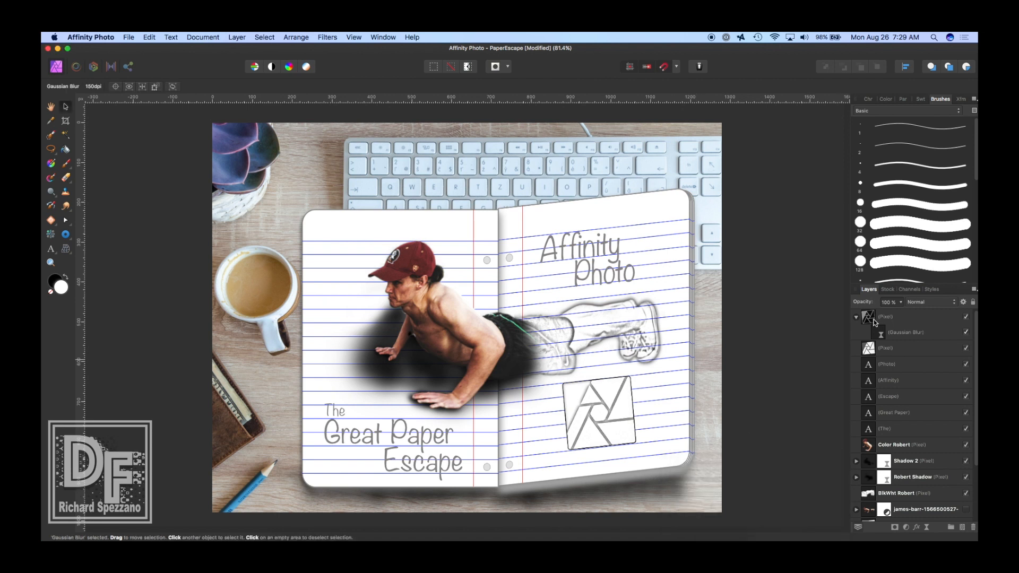
pyautogui.click(855, 317)
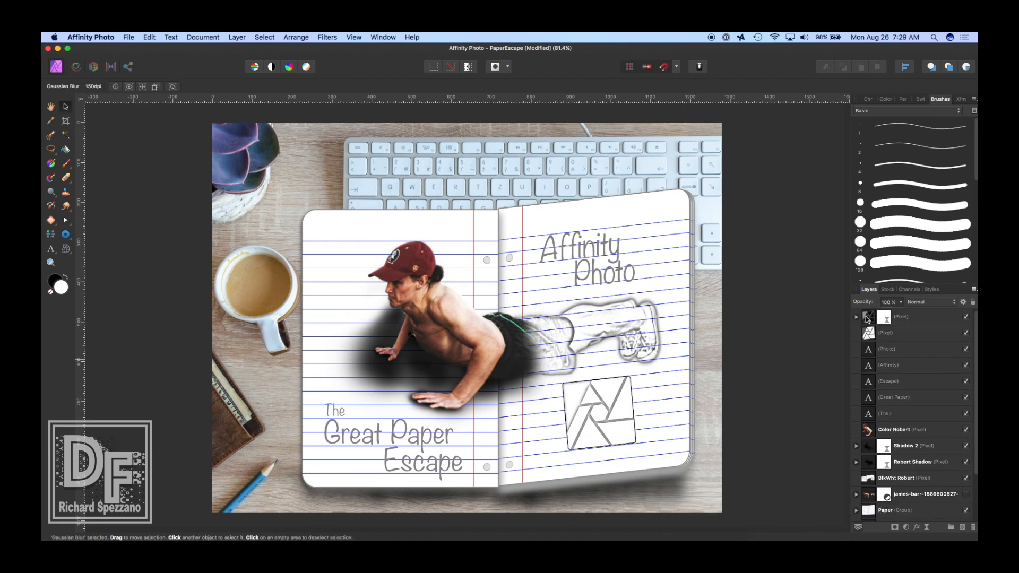
pyautogui.click(867, 319)
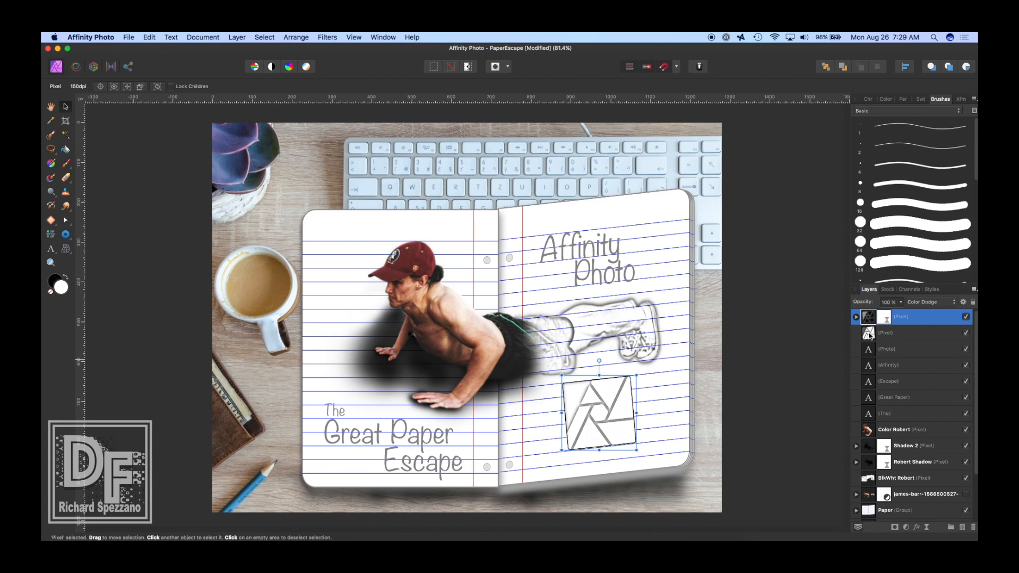
# Step: Group the blurred inverted logo copy with the original logo layer and rasterize the group into one pixel layer
pyautogui.keyDown('shift'); pyautogui.click(869, 334); pyautogui.keyUp('shift')
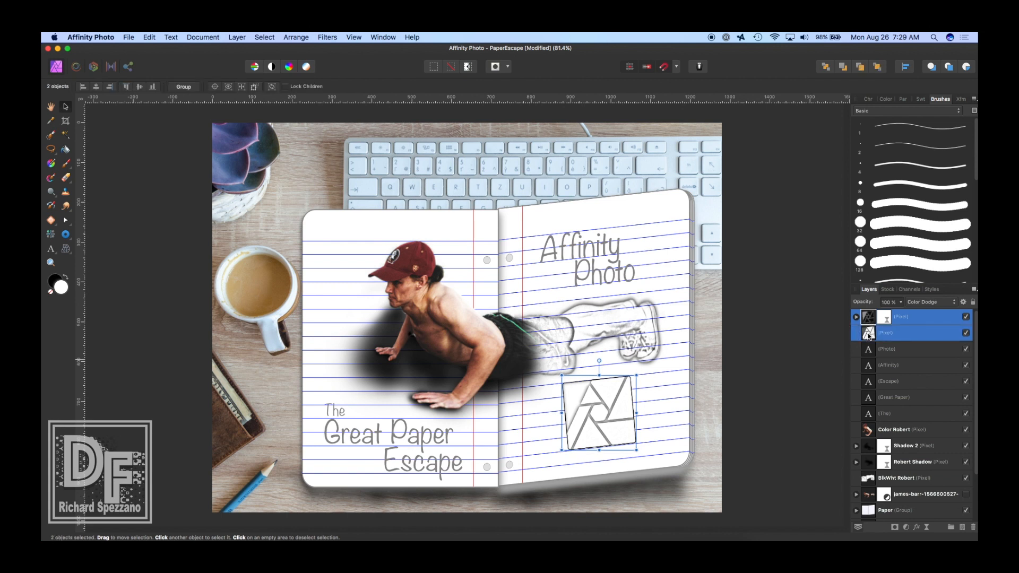
pyautogui.rightClick(915, 320)
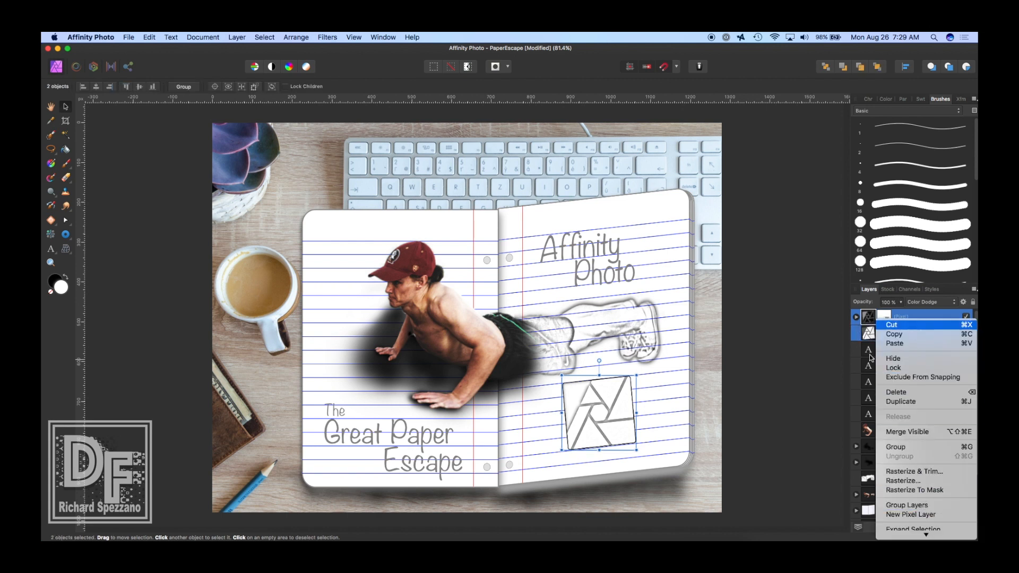
pyautogui.click(822, 332)
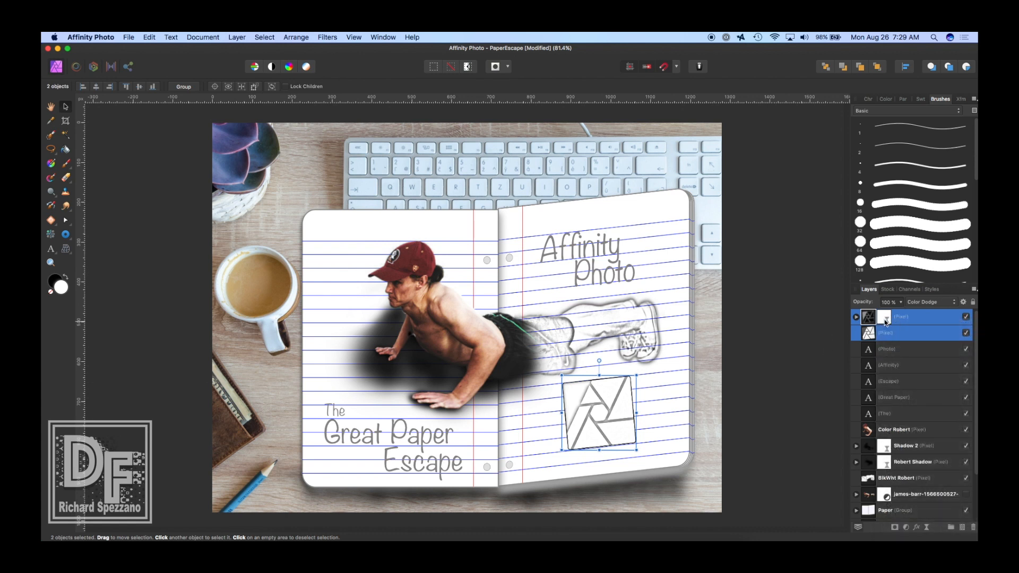
pyautogui.press('super+g')
pyautogui.rightClick(884, 320)
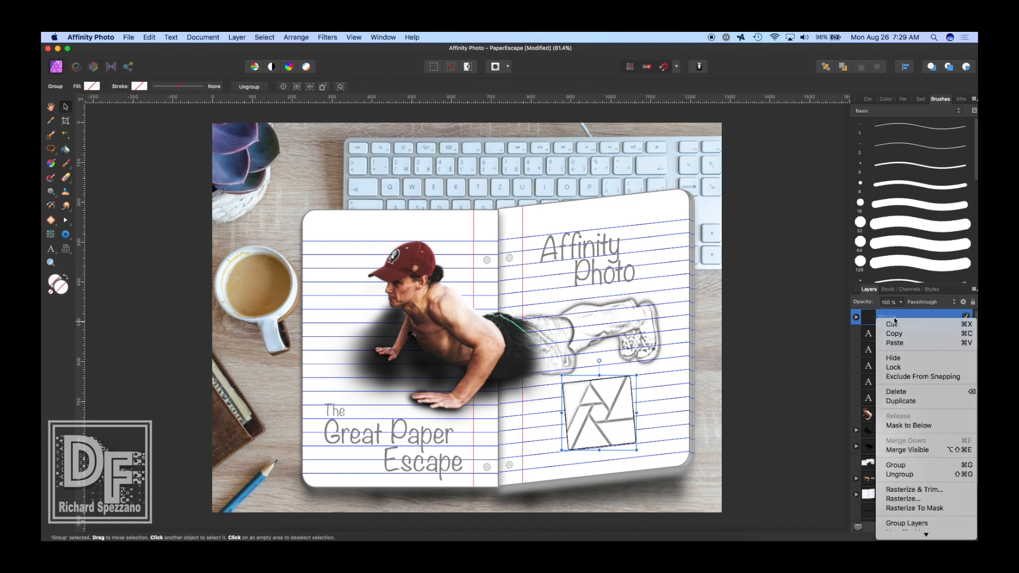
pyautogui.click(905, 499)
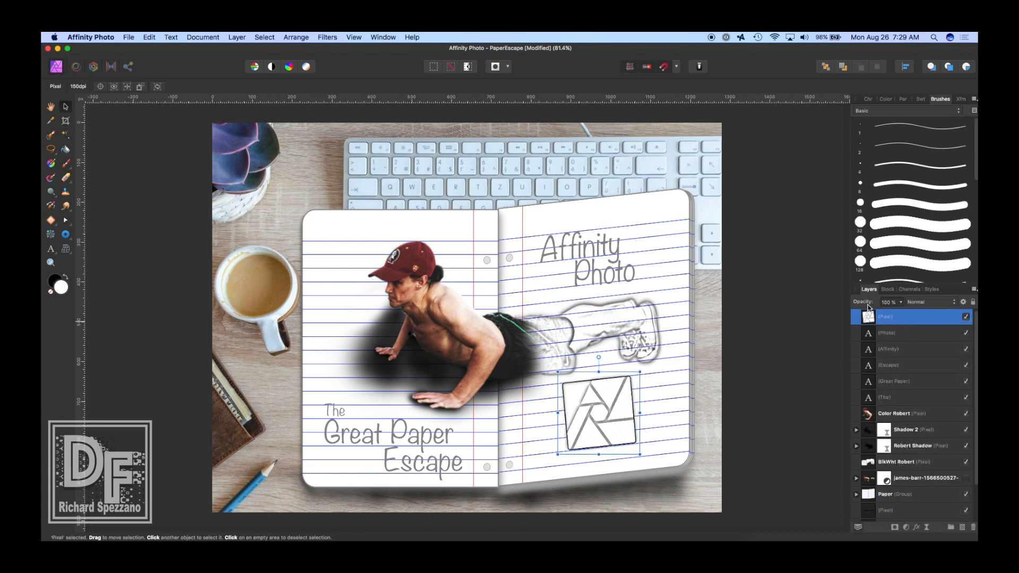
# Step: Lower the rasterized logo's opacity to 53% and deselect it
pyautogui.moveTo(869, 306); pyautogui.dragTo(842, 307)
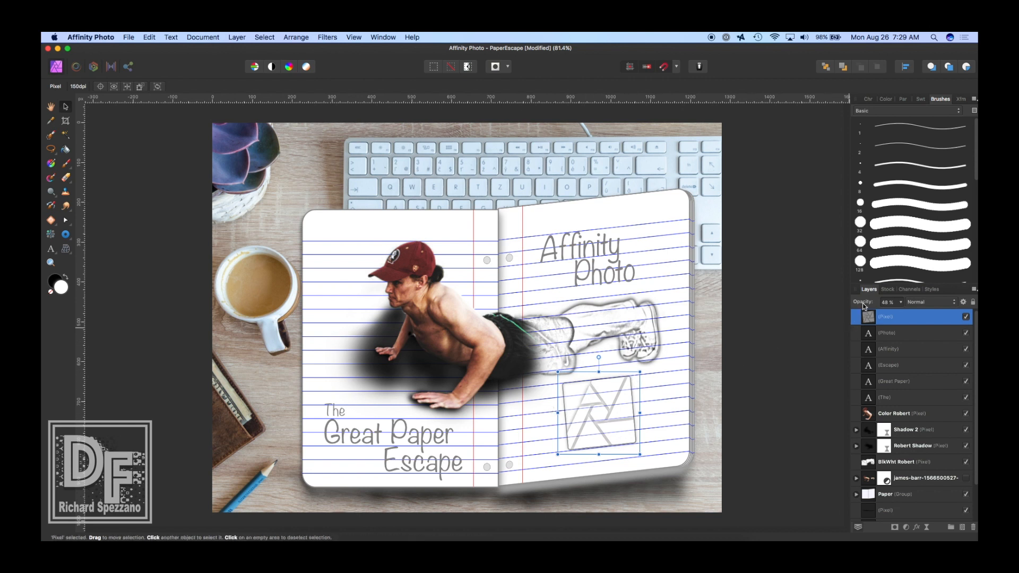
pyautogui.moveTo(863, 306)
pyautogui.mouseDown()
pyautogui.moveTo(851, 303)
pyautogui.moveTo(863, 304)
pyautogui.mouseUp()
pyautogui.click(796, 354)
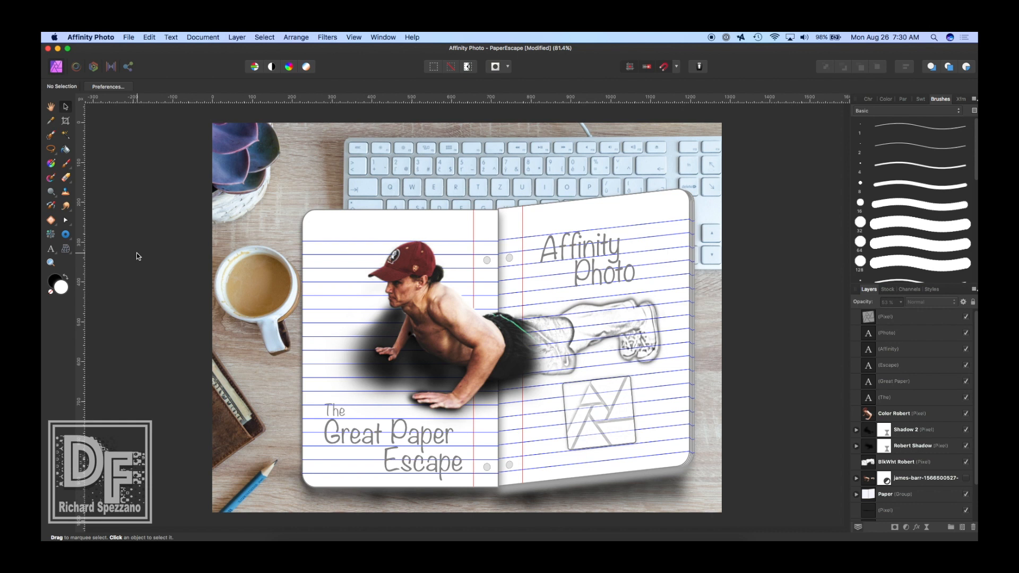
# Step: Bring the lamp image from the Pics group to the top of the layer stack, show it and move it up over the notebook
pyautogui.scroll(-3, 897, 477)
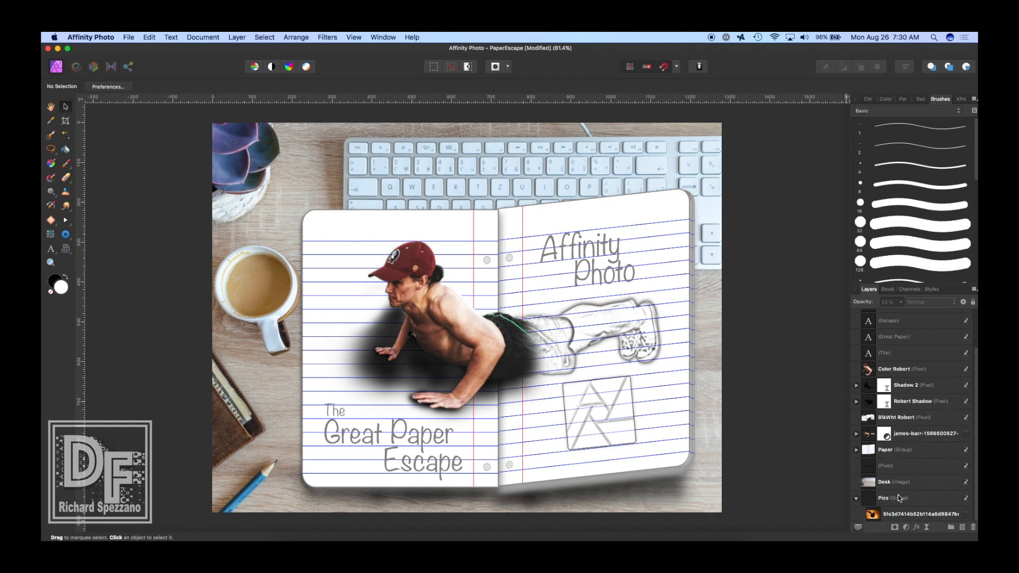
pyautogui.click(880, 517)
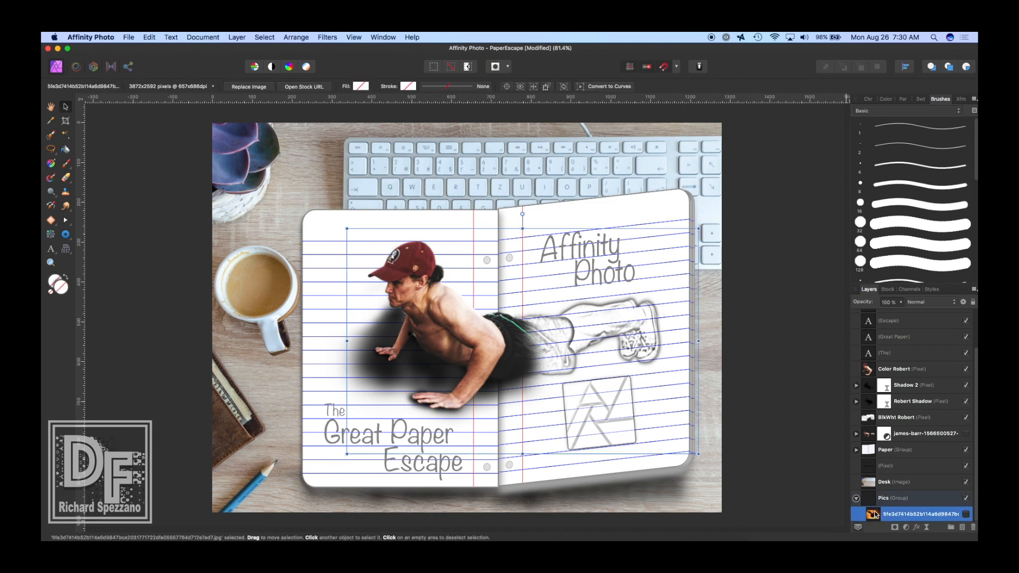
pyautogui.moveTo(873, 516); pyautogui.dragTo(869, 315)
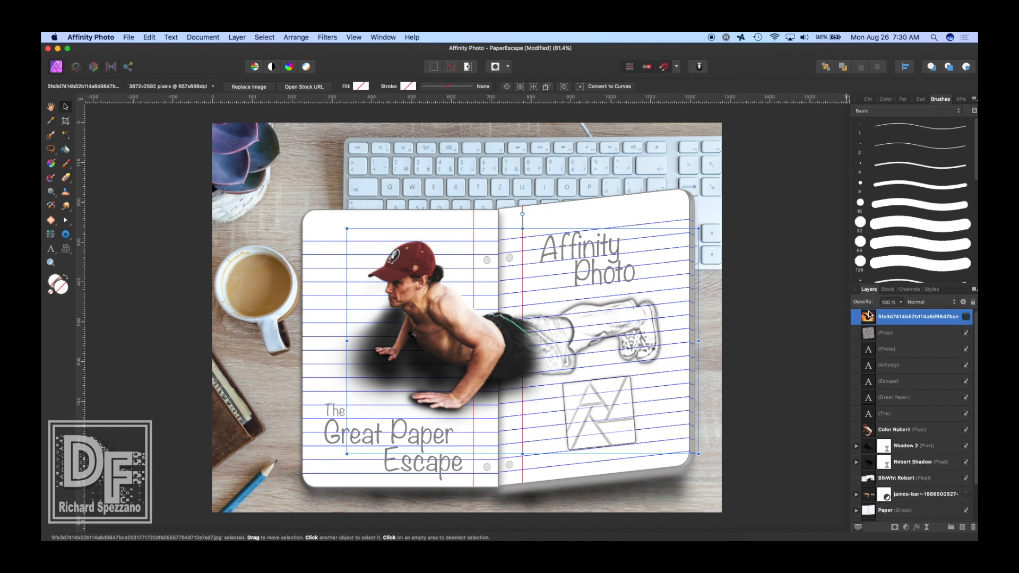
pyautogui.click(964, 317)
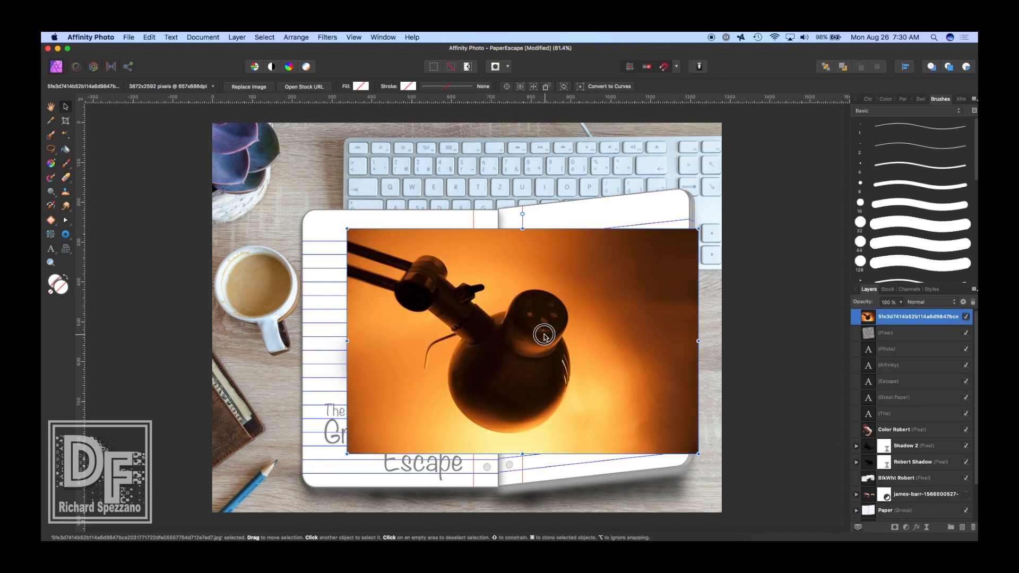
pyautogui.moveTo(541, 336); pyautogui.dragTo(527, 270)
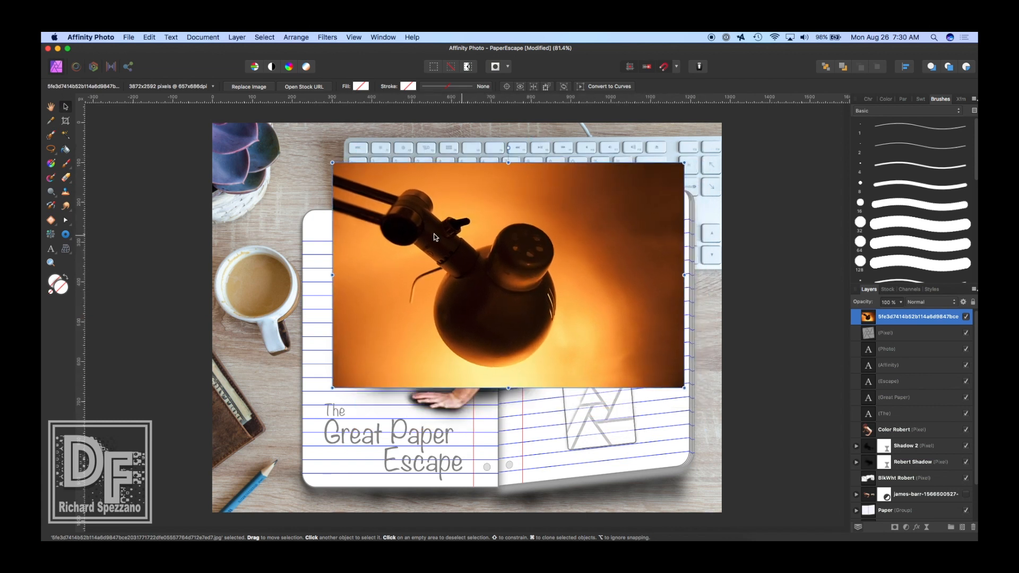
# Step: Select the lamp and its arm with the Selection Brush, leaving out the gaps between the arm bars, and refine the selection with output to Selection
pyautogui.click(51, 135)
pyautogui.moveTo(333, 182); pyautogui.dragTo(378, 192)
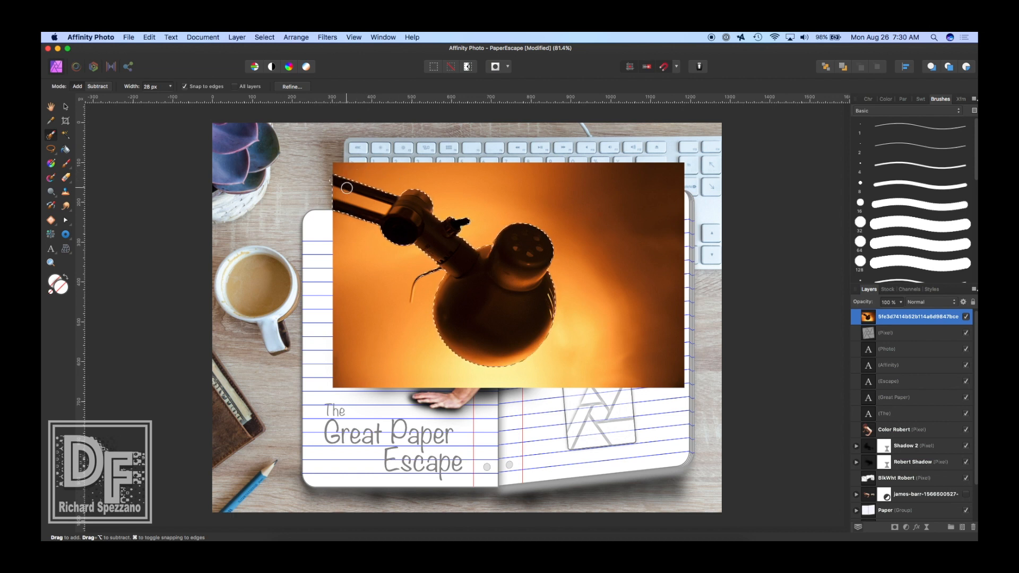
pyautogui.click(413, 211)
pyautogui.click(292, 87)
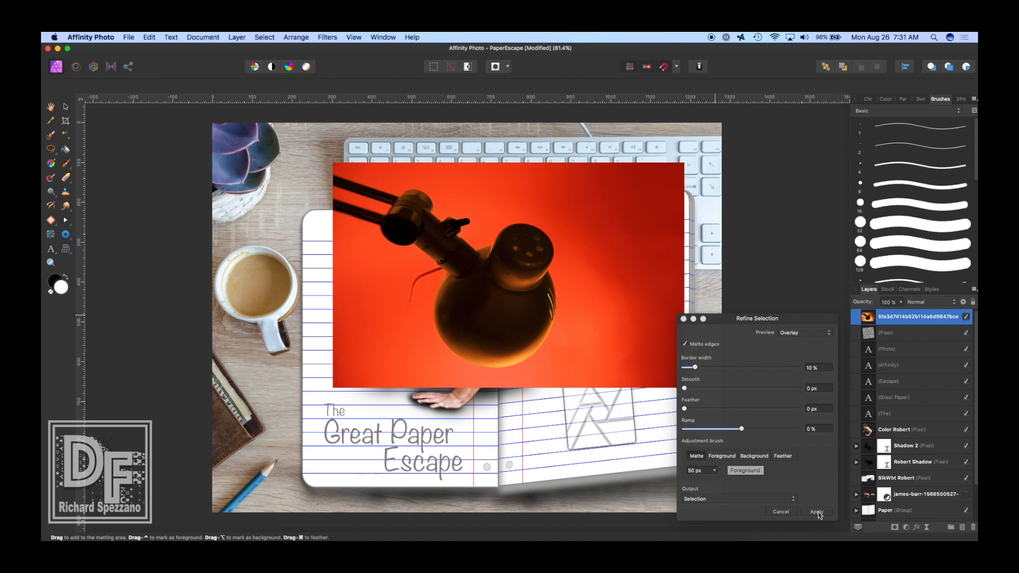
pyautogui.click(817, 511)
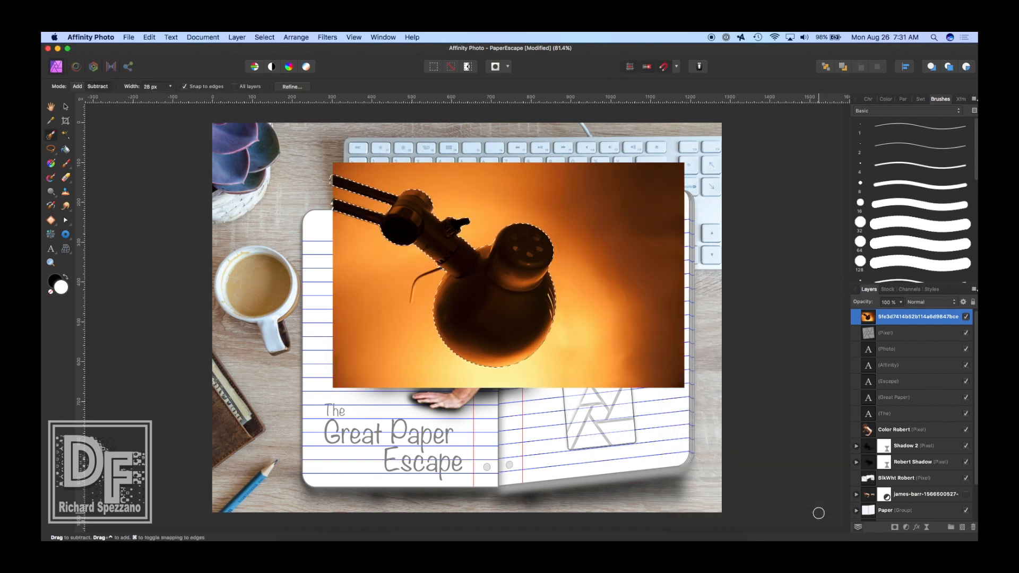
# Step: Rasterize the lamp image, mask it to the selection to remove the orange background, and deselect
pyautogui.rightClick(880, 316)
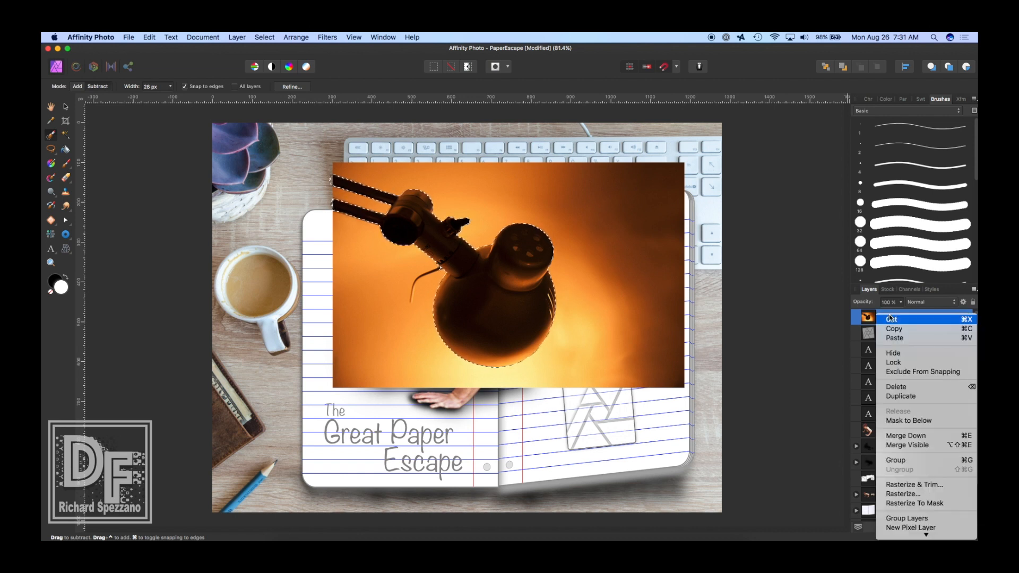
pyautogui.click(903, 493)
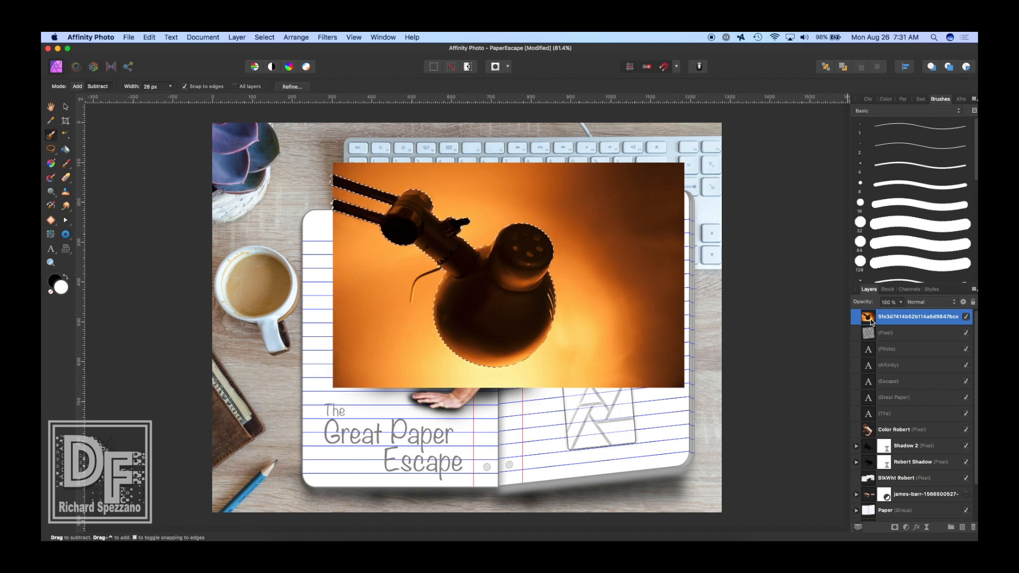
pyautogui.click(894, 528)
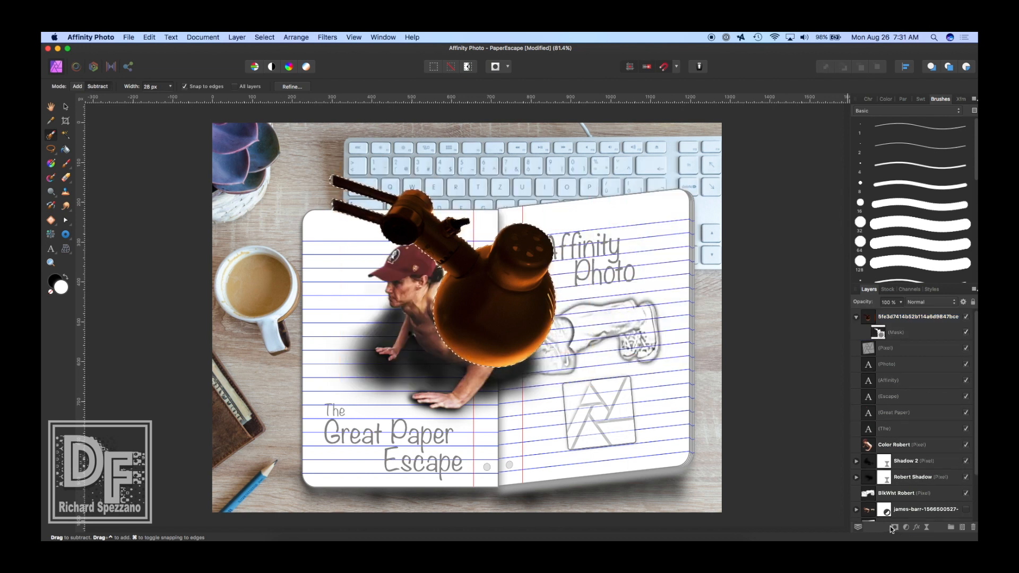
pyautogui.press('super+d')
pyautogui.click(66, 107)
pyautogui.moveTo(508, 247); pyautogui.dragTo(532, 207)
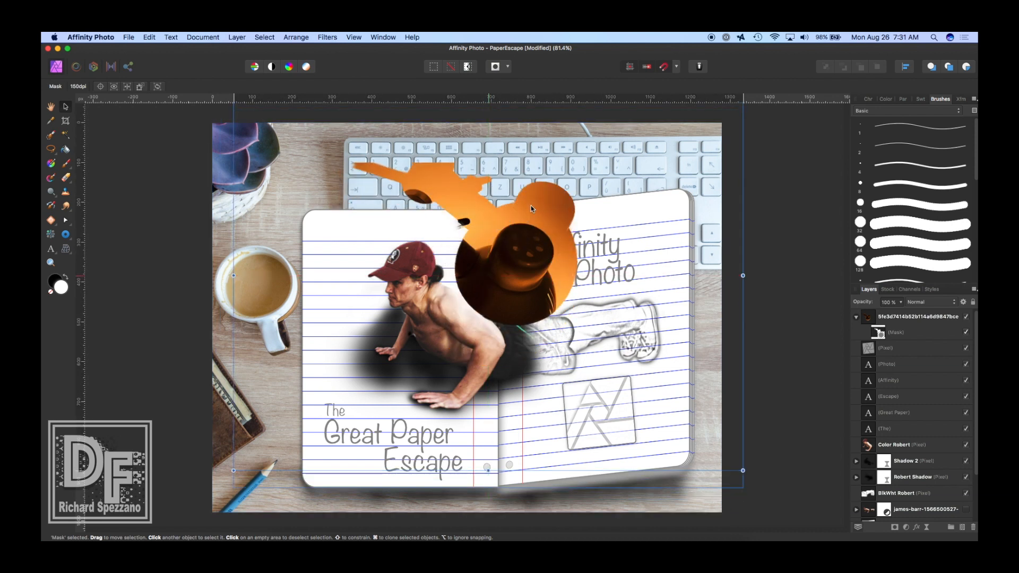
pyautogui.press('super+z')
# Step: Add an HSL adjustment to the masked lamp layer and lower its saturation shift enough to remove the orange cast
pyautogui.click(855, 318)
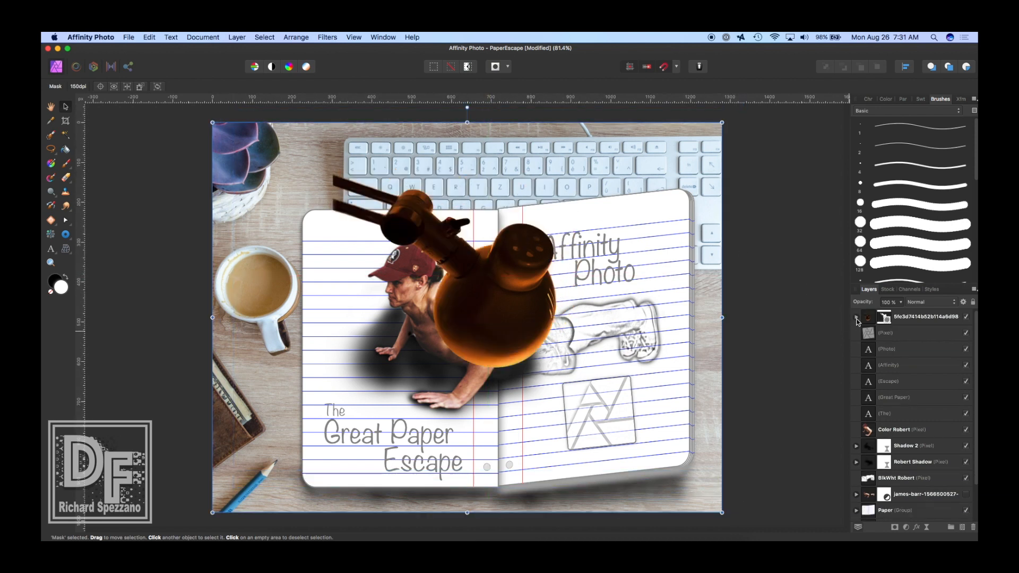
pyautogui.click(868, 317)
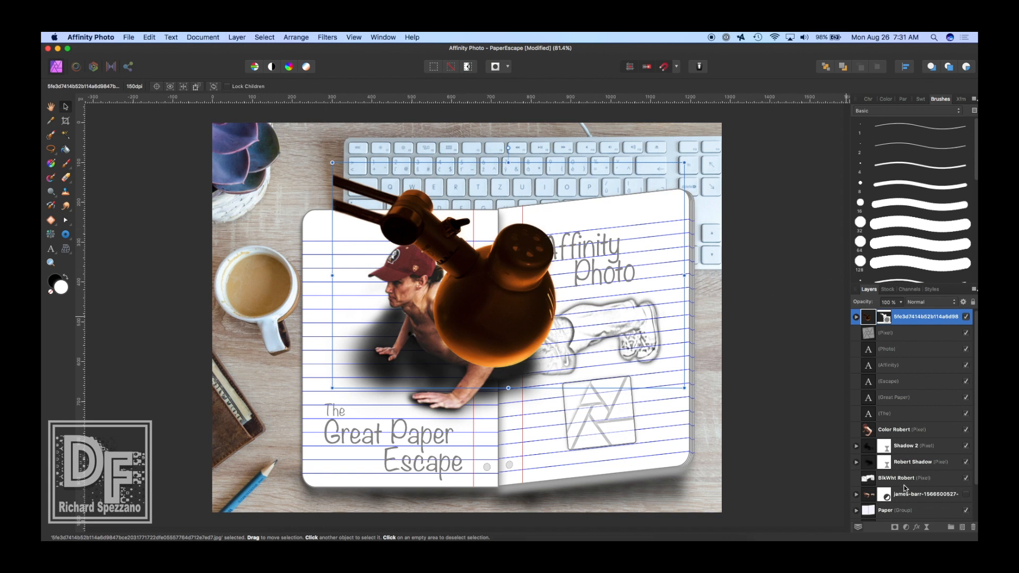
pyautogui.click(906, 529)
pyautogui.click(913, 345)
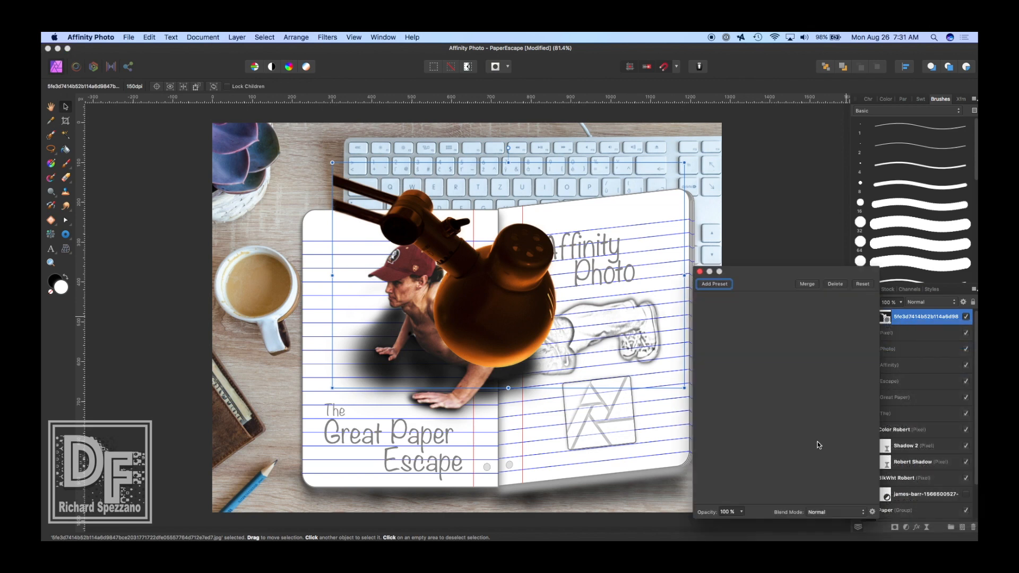
pyautogui.moveTo(764, 472); pyautogui.dragTo(677, 464)
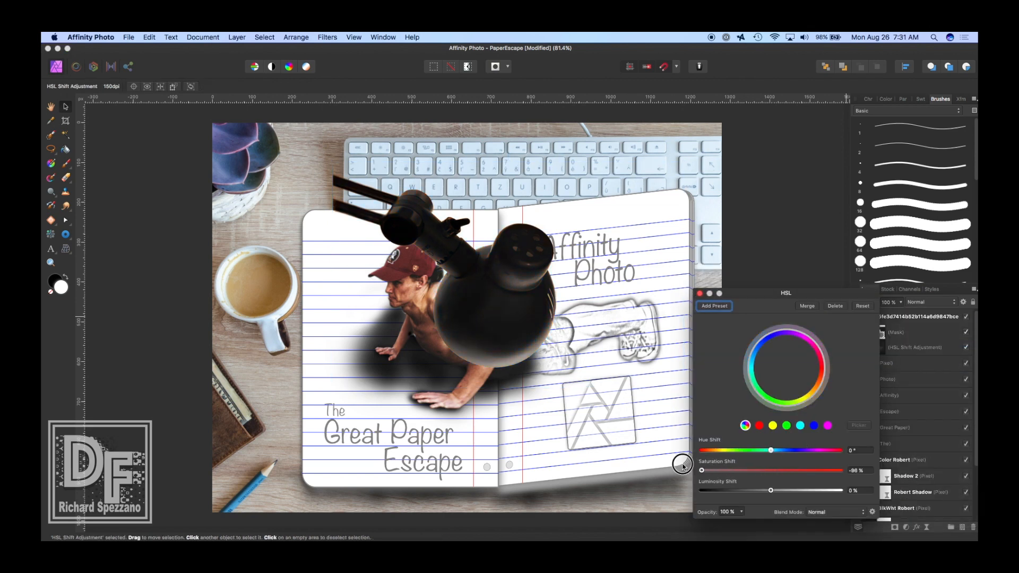
pyautogui.click(699, 293)
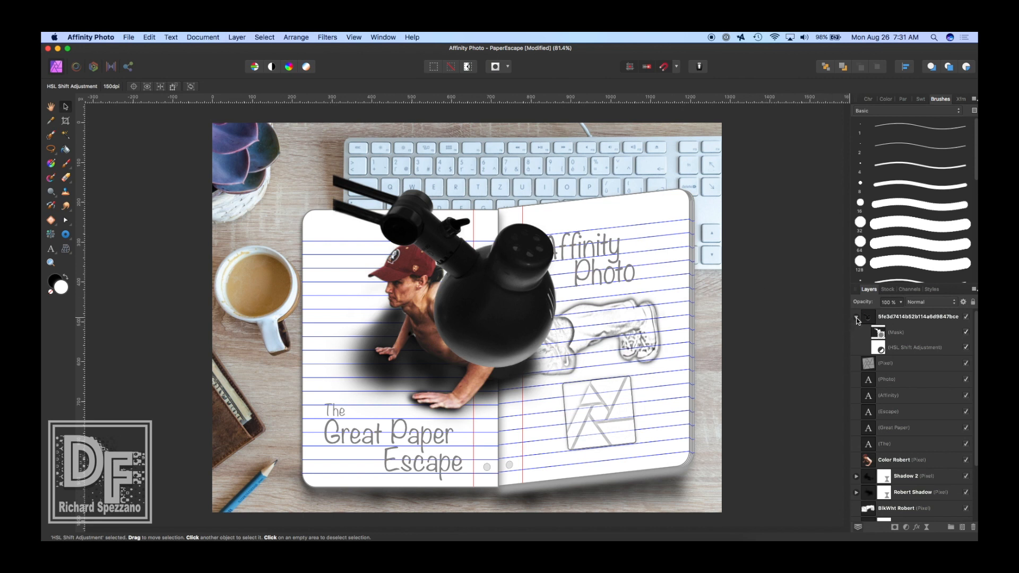
# Step: Position the lamp at the picture's upper edge so its shade hangs over the top of the notebook, fine-tuning its size
pyautogui.click(856, 319)
pyautogui.moveTo(466, 286); pyautogui.dragTo(528, 196)
pyautogui.click(528, 191)
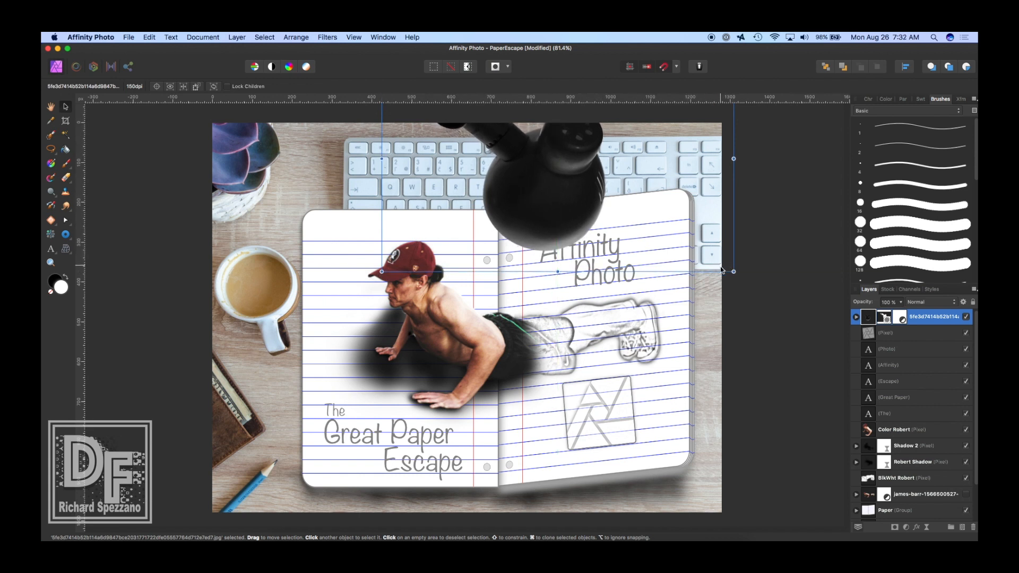
pyautogui.moveTo(733, 272)
pyautogui.mouseDown()
pyautogui.moveTo(718, 270)
pyautogui.moveTo(747, 282)
pyautogui.mouseUp()
pyautogui.moveTo(586, 212)
pyautogui.mouseDown()
pyautogui.moveTo(562, 213)
pyautogui.moveTo(559, 183)
pyautogui.moveTo(584, 209)
pyautogui.mouseUp()
pyautogui.moveTo(749, 279)
pyautogui.mouseDown()
pyautogui.moveTo(746, 271)
pyautogui.moveTo(780, 289)
pyautogui.moveTo(731, 269)
pyautogui.mouseUp()
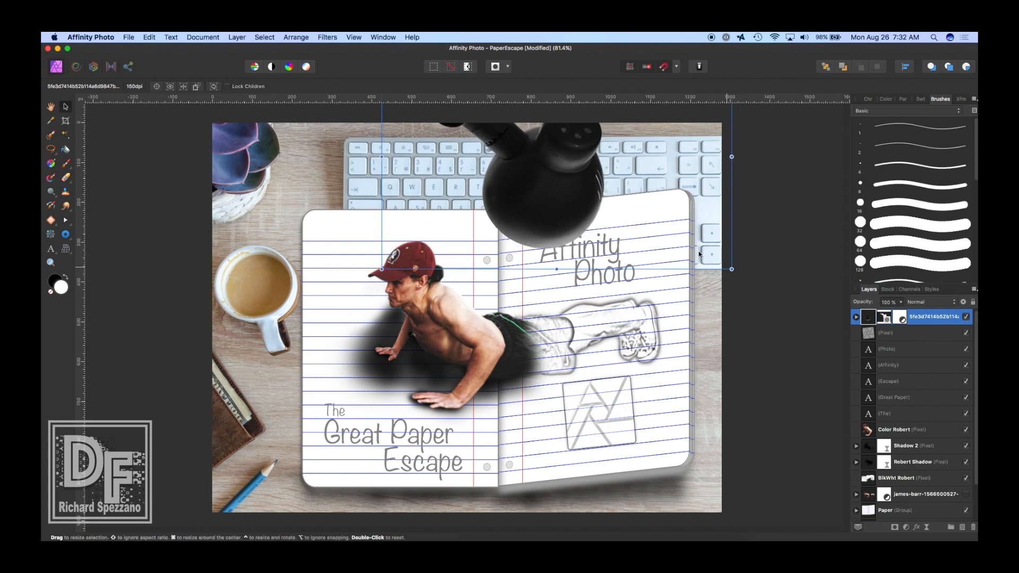
pyautogui.moveTo(581, 212)
pyautogui.mouseDown()
pyautogui.moveTo(552, 206)
pyautogui.moveTo(568, 208)
pyautogui.mouseUp()
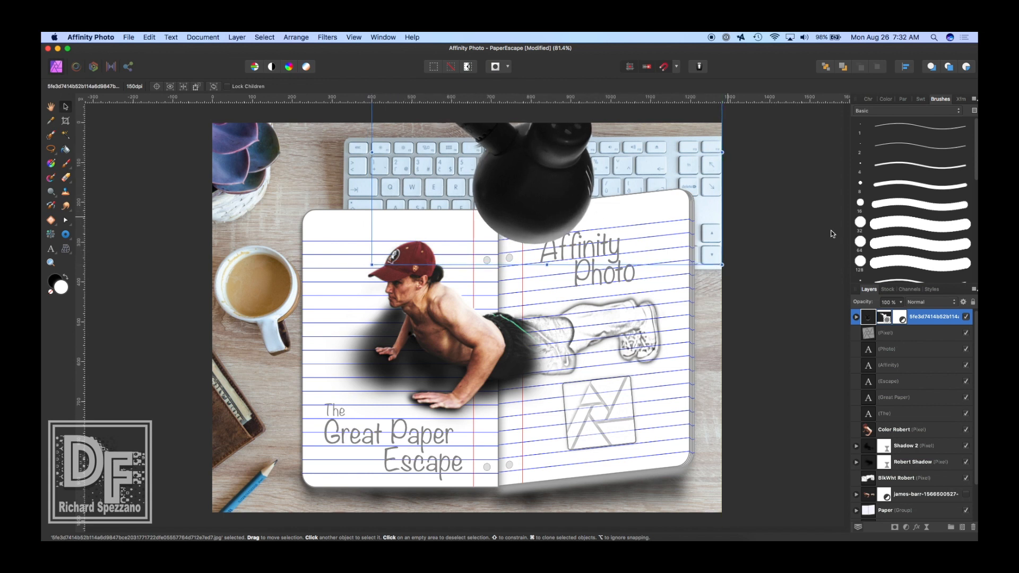
pyautogui.click(769, 220)
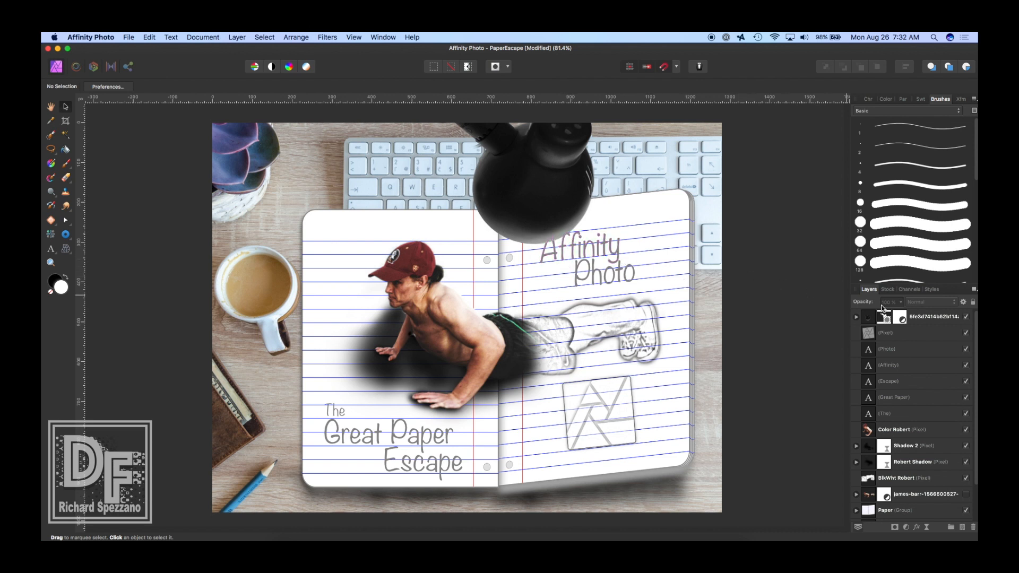
# Step: Hide the lamp layer and merge all visible layers into a new pixel layer above the logo
pyautogui.click(967, 318)
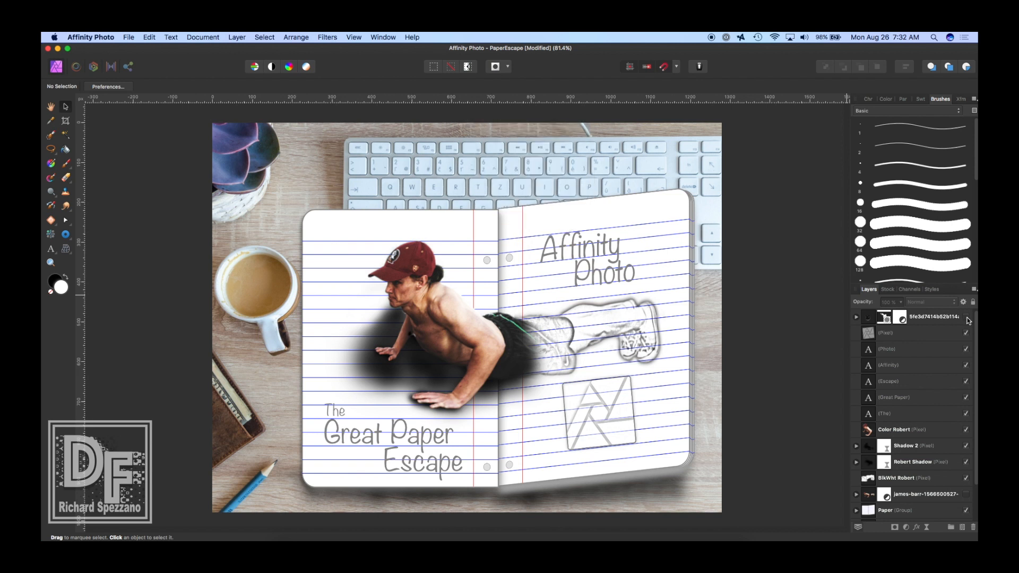
pyautogui.click(890, 332)
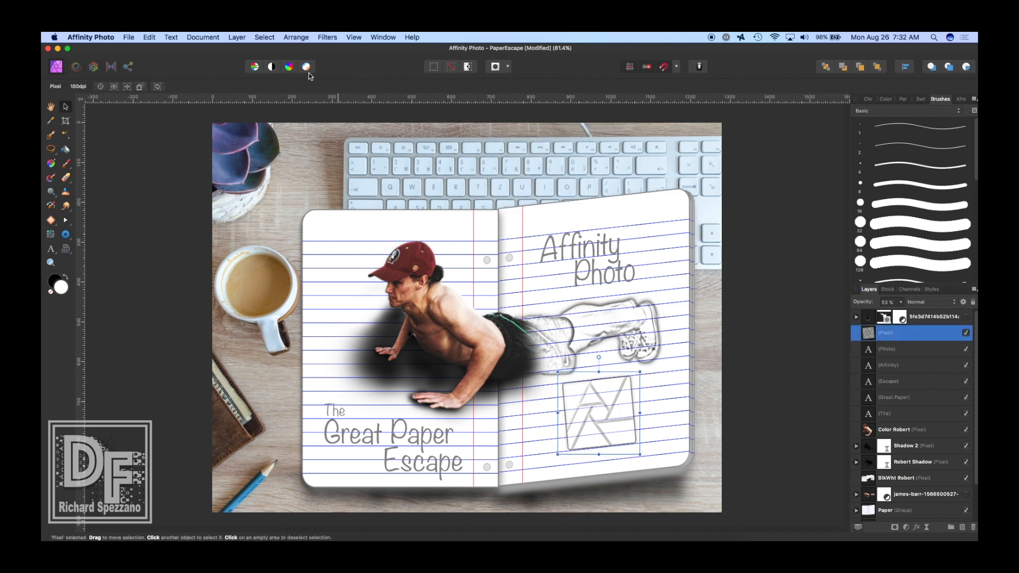
pyautogui.click(239, 37)
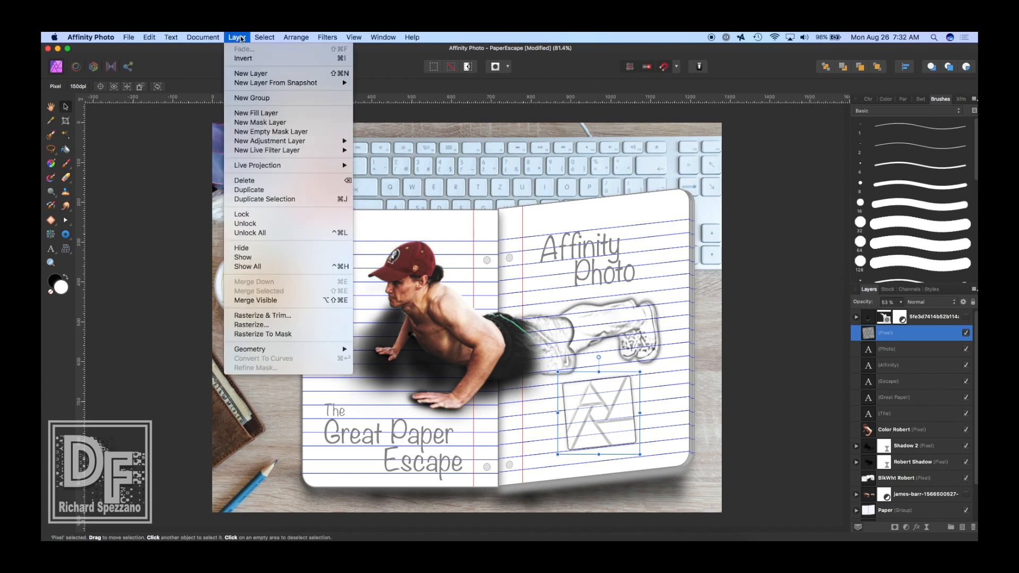
pyautogui.click(276, 300)
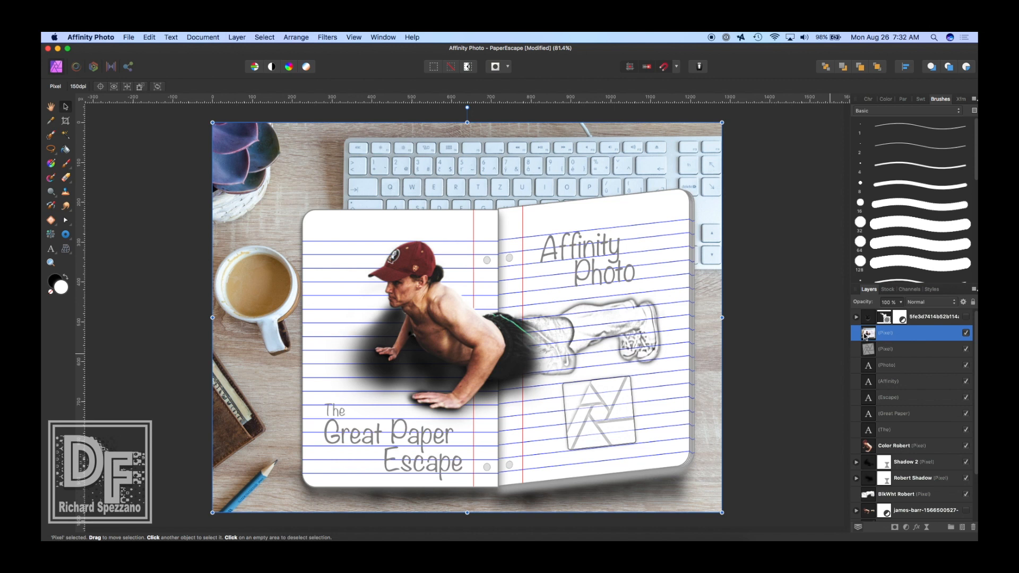
# Step: Check the merged picture with the lamp shown, hide the lamp again and rename the merged layer as Lit Pic
pyautogui.click(967, 317)
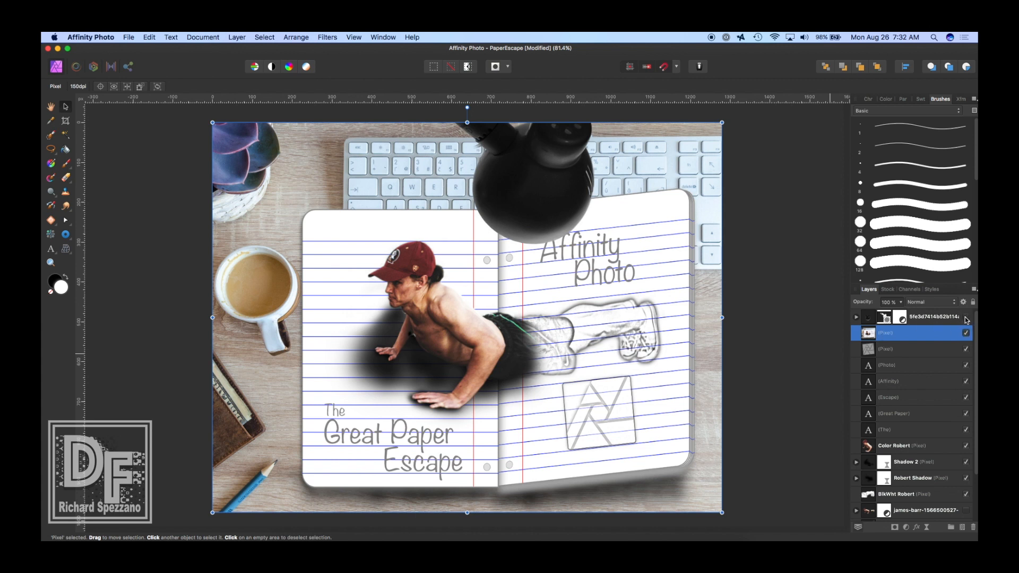
pyautogui.click(966, 317)
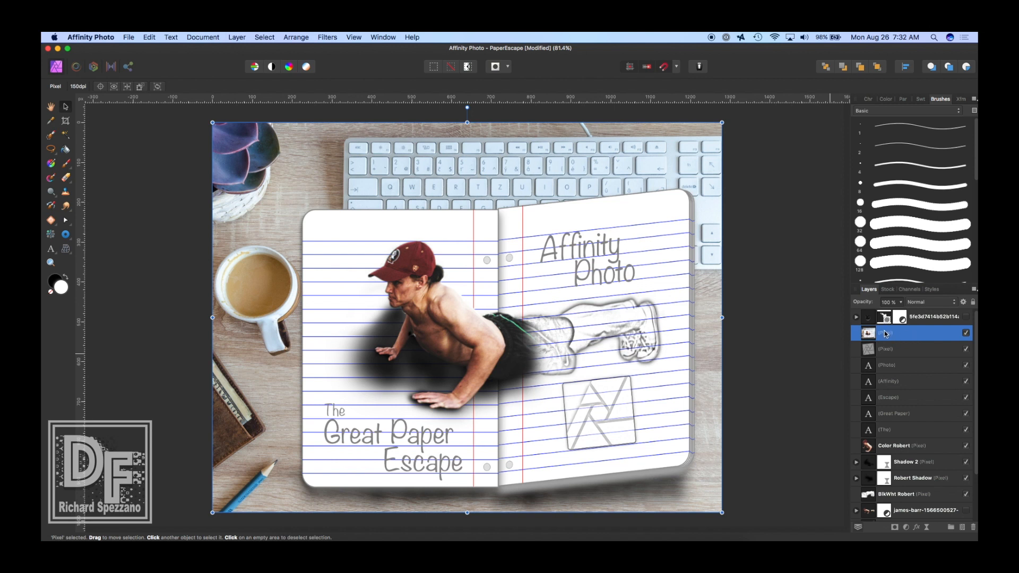
pyautogui.doubleClick(885, 333)
pyautogui.write('Lit Pic')
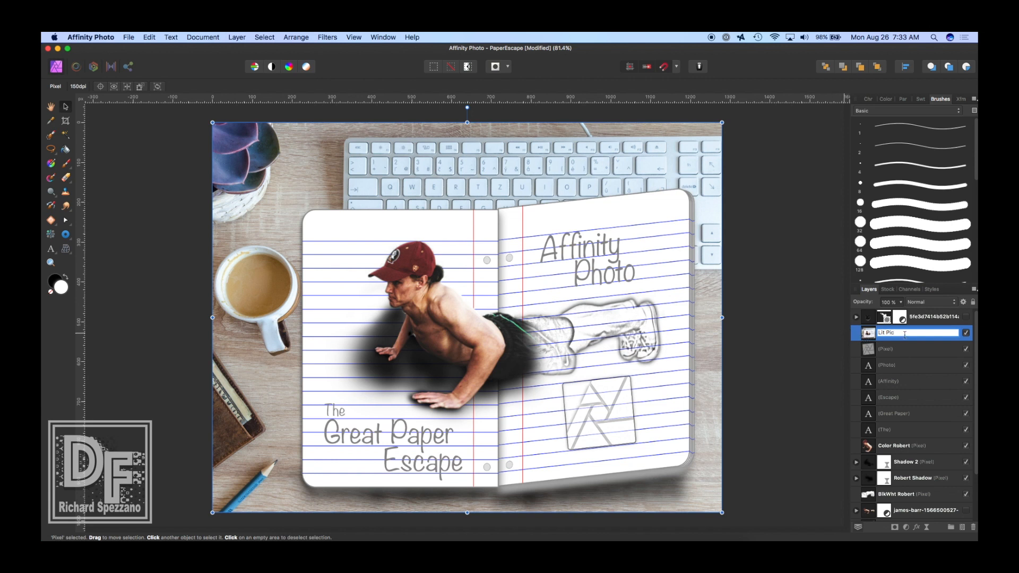
# Step: Rename the merged layer as Lit plus the pictured man's first name
pyautogui.doubleClick(888, 332)
pyautogui.write('Robert')
pyautogui.press('Return')
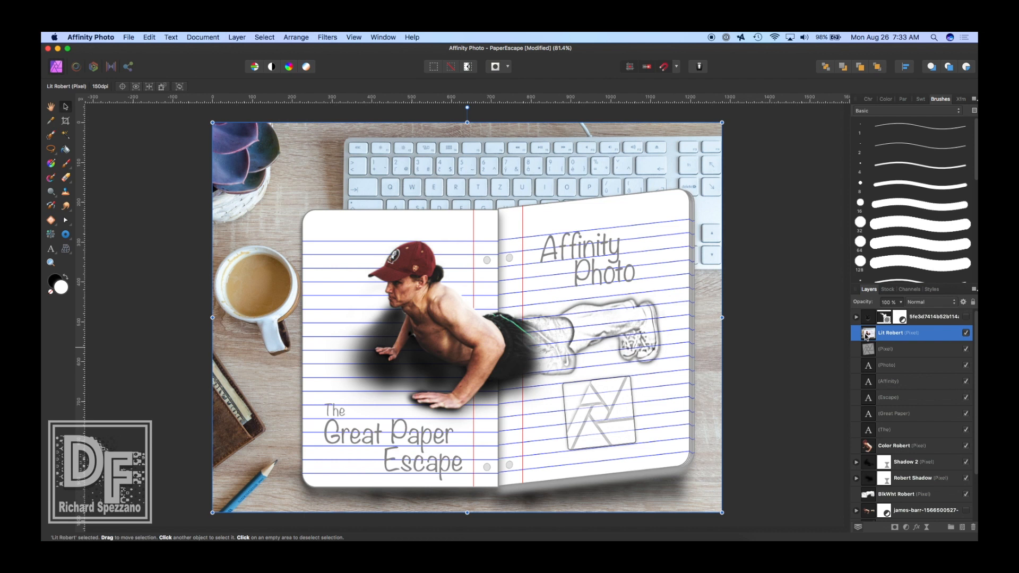
# Step: Duplicate the lit layer and rename the copy as Dark plus the man's first name
pyautogui.press('super+j')
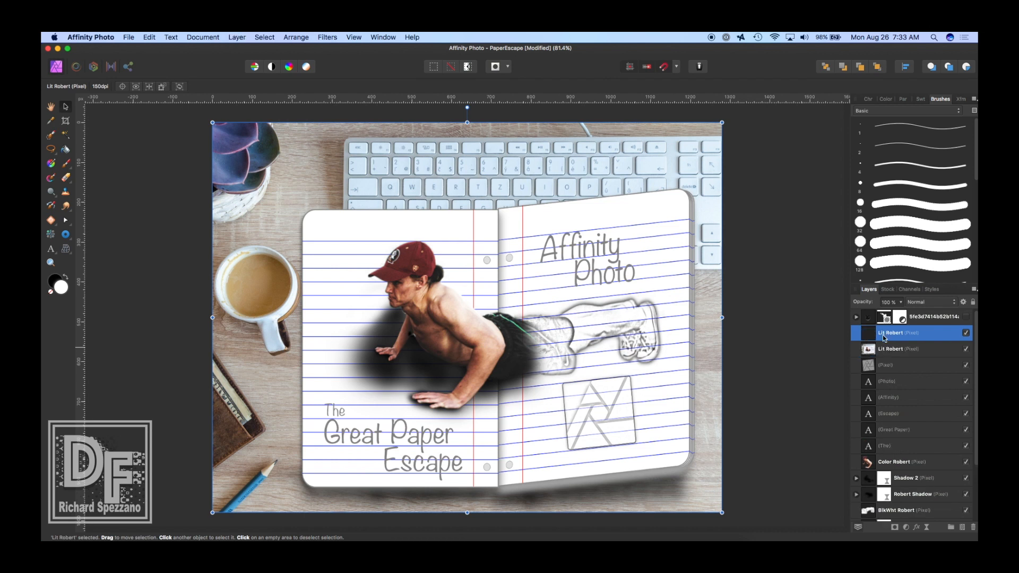
pyautogui.doubleClick(883, 333)
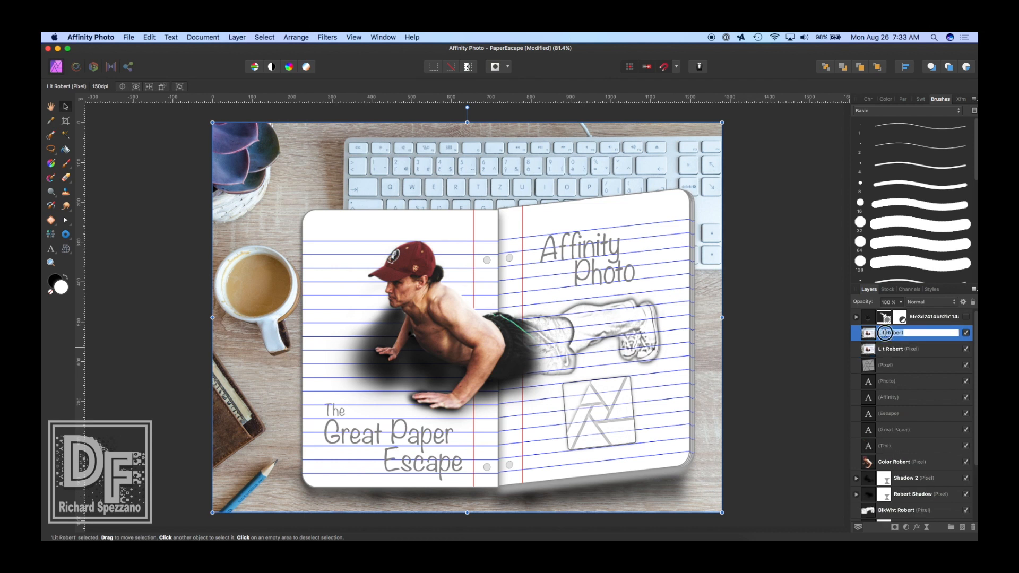
pyautogui.write('Dark Rober')
pyautogui.moveTo(911, 332); pyautogui.dragTo(933, 332)
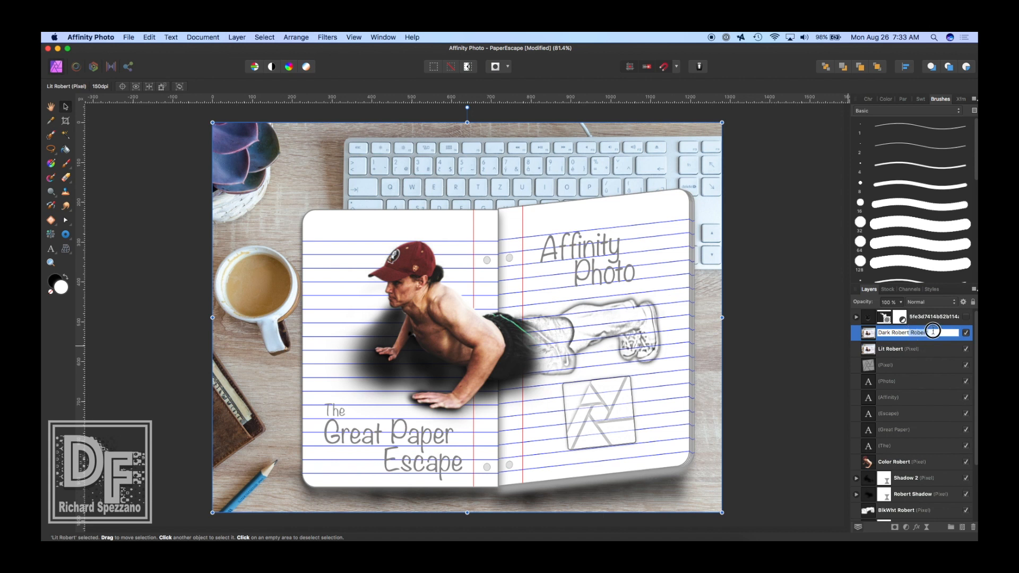
pyautogui.press('BackSpace')
pyautogui.click(812, 335)
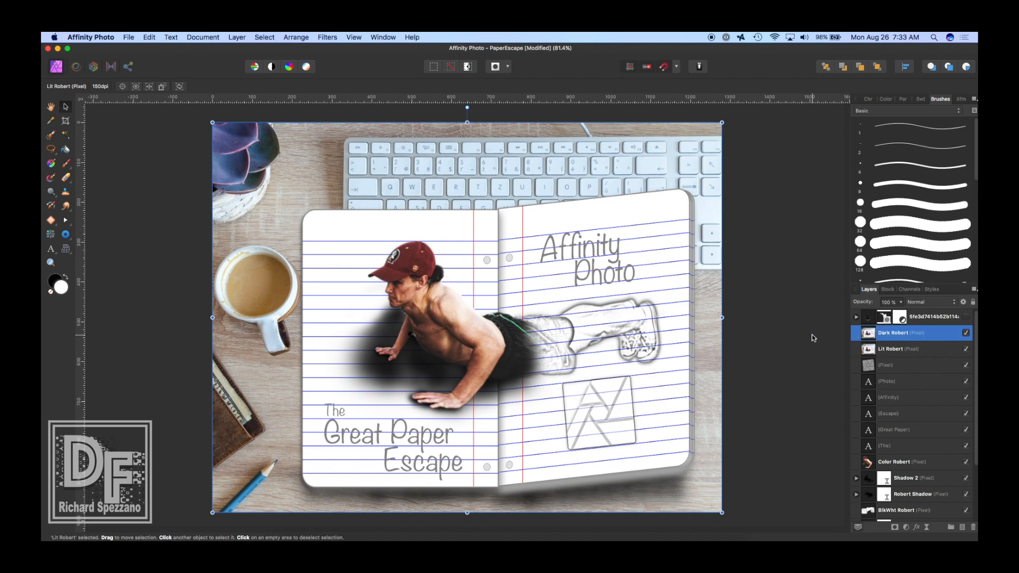
# Step: Hide the dark layer and add a Curves adjustment to the lit layer, raising the curve's midtones and highlights to brighten the picture
pyautogui.click(868, 335)
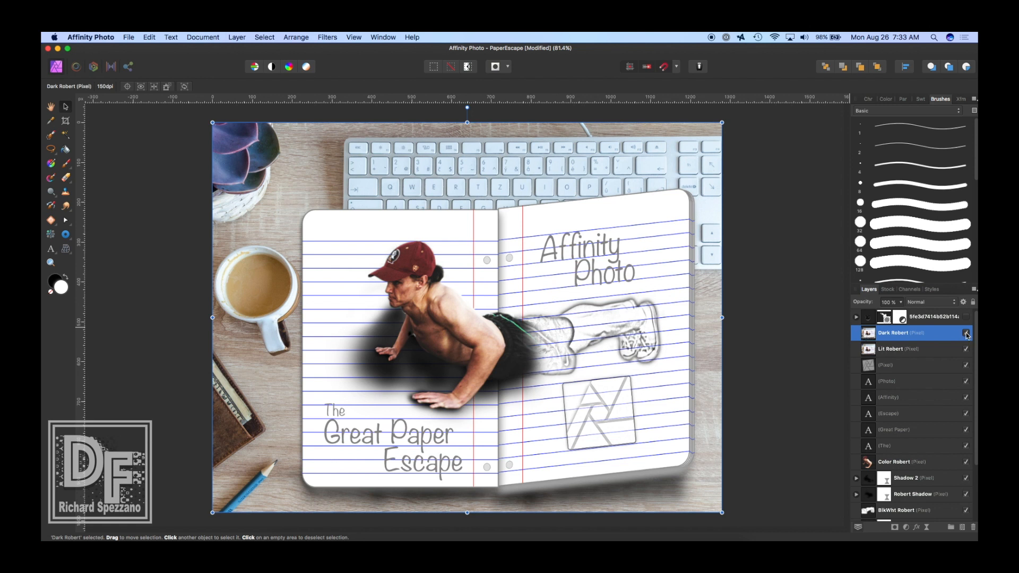
pyautogui.click(871, 351)
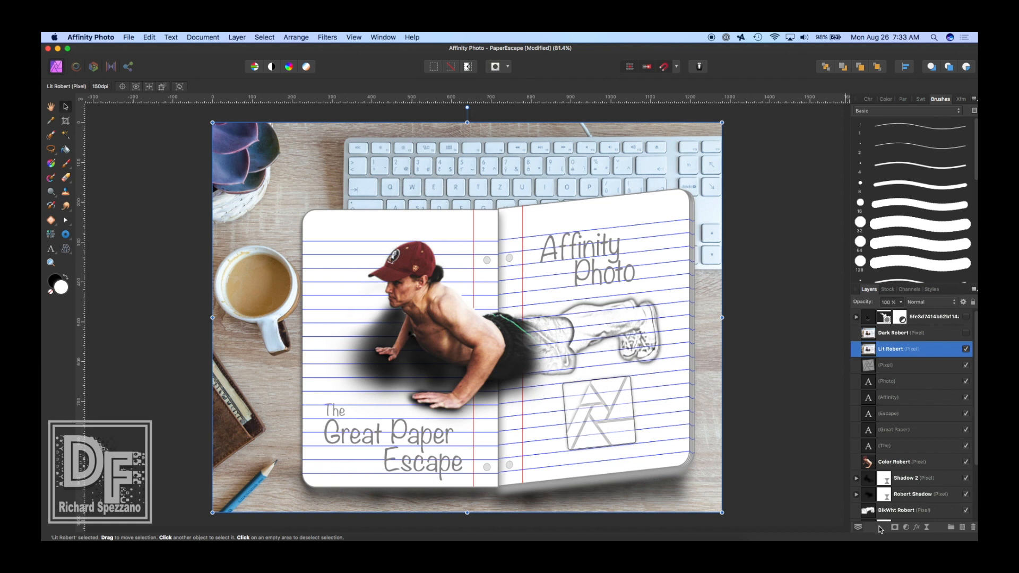
pyautogui.click(906, 528)
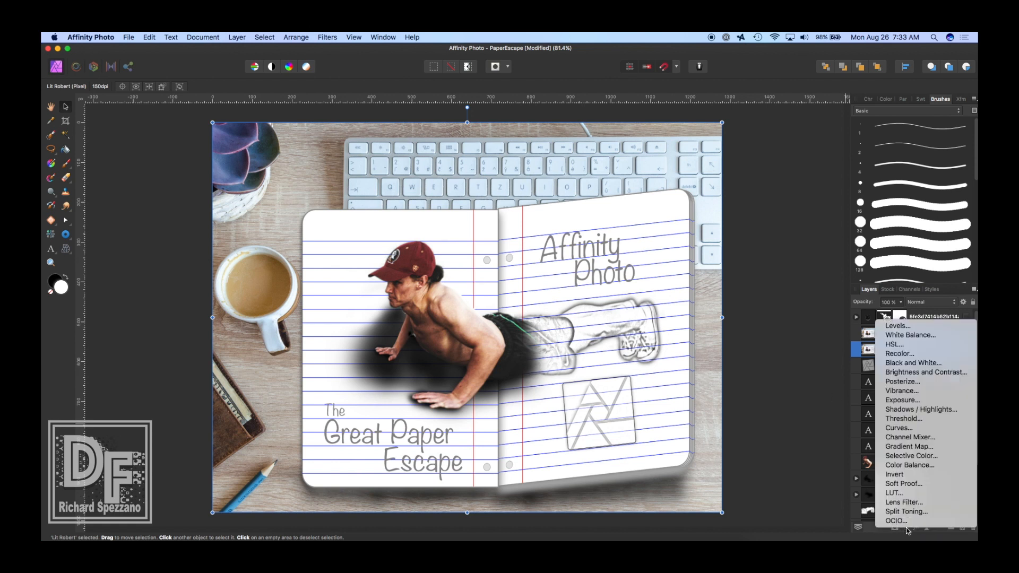
pyautogui.click(900, 427)
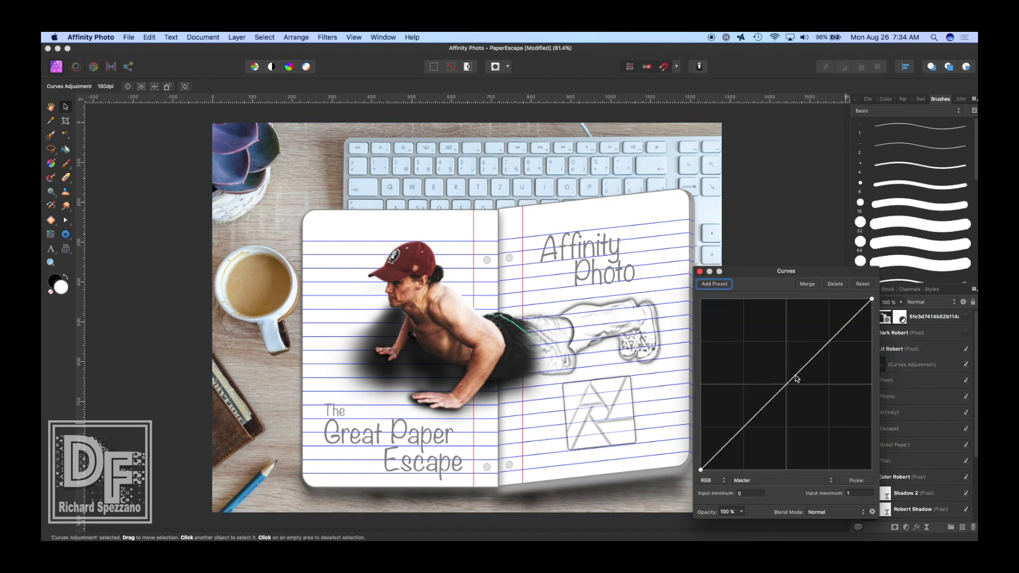
pyautogui.moveTo(795, 377); pyautogui.dragTo(795, 341)
pyautogui.moveTo(740, 420); pyautogui.dragTo(741, 421)
pyautogui.click(795, 342)
pyautogui.moveTo(796, 343); pyautogui.dragTo(799, 347)
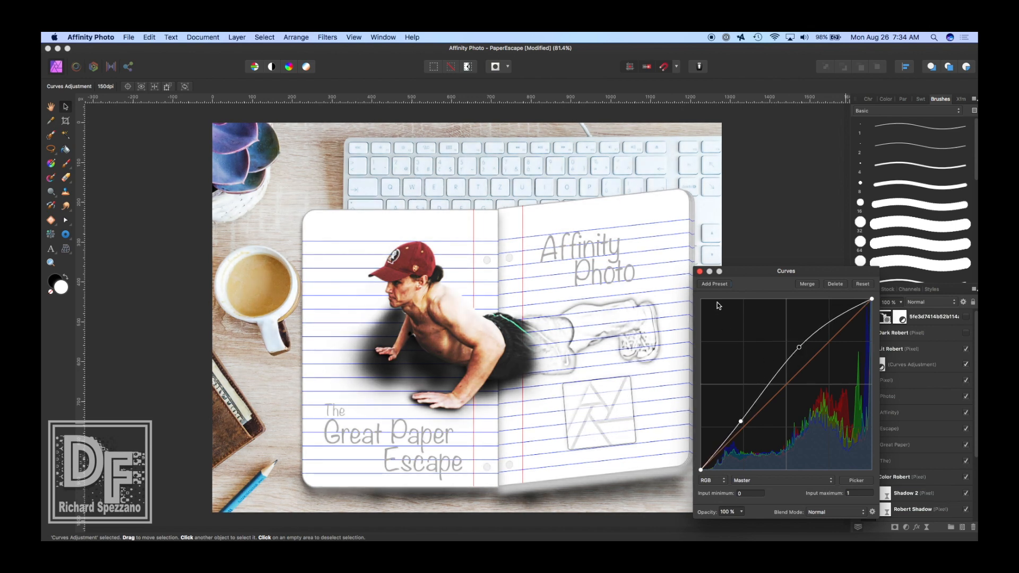
pyautogui.click(699, 272)
# Step: Apply a saturated orange Color Overlay effect to the lit layer with the Overlay blend mode at 18% opacity
pyautogui.click(897, 348)
pyautogui.click(916, 526)
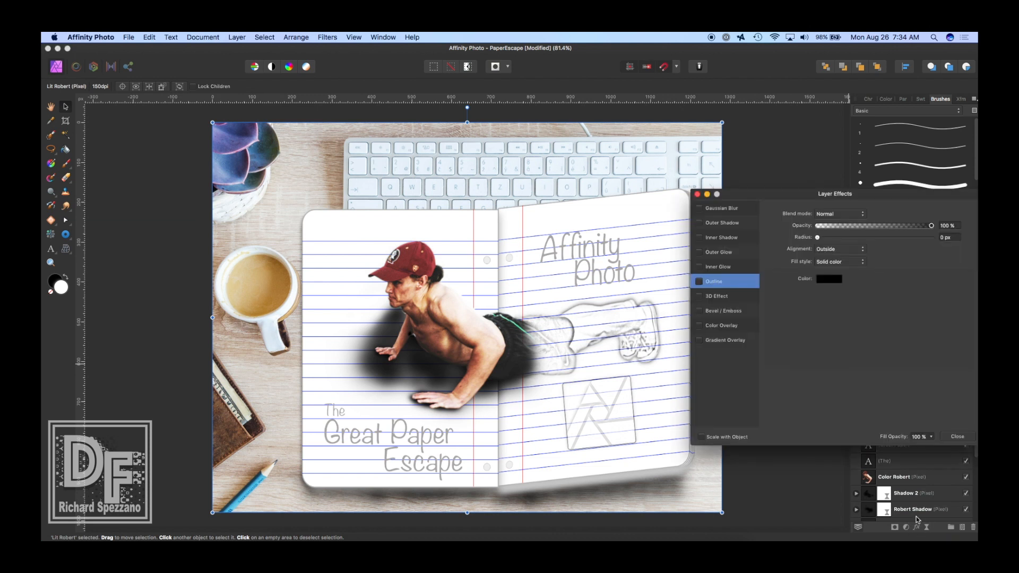
pyautogui.click(708, 327)
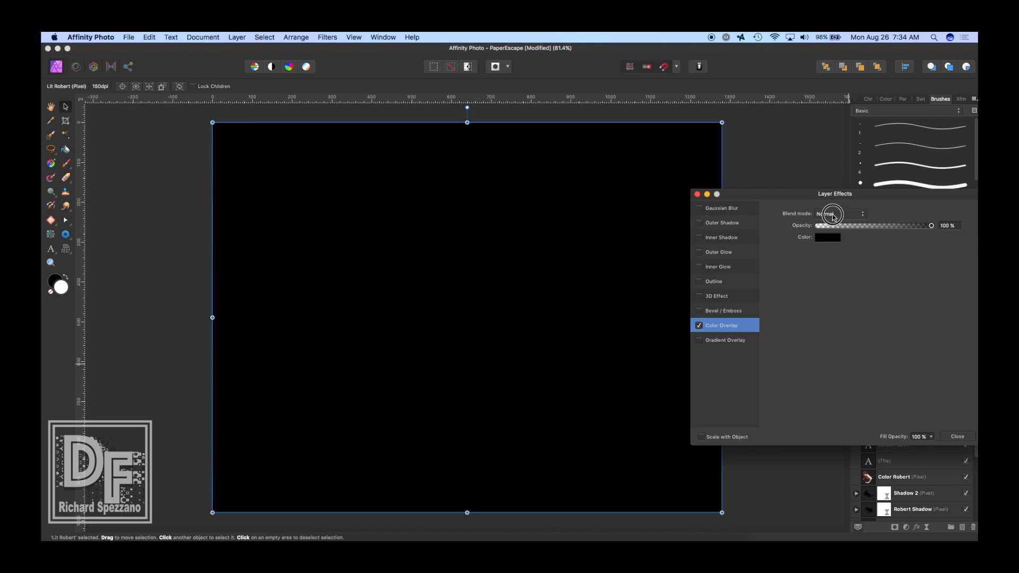
pyautogui.click(832, 213)
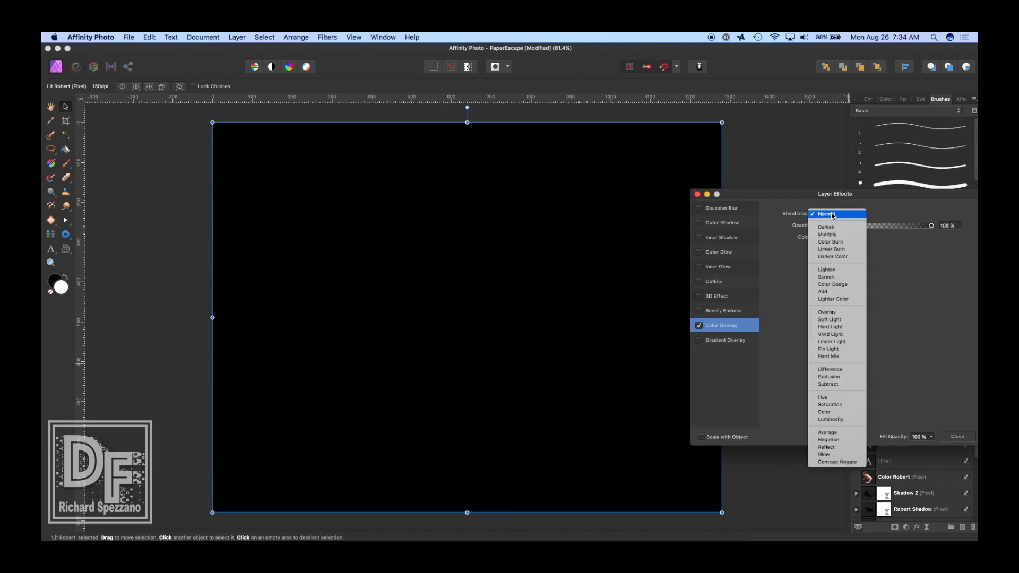
pyautogui.click(827, 312)
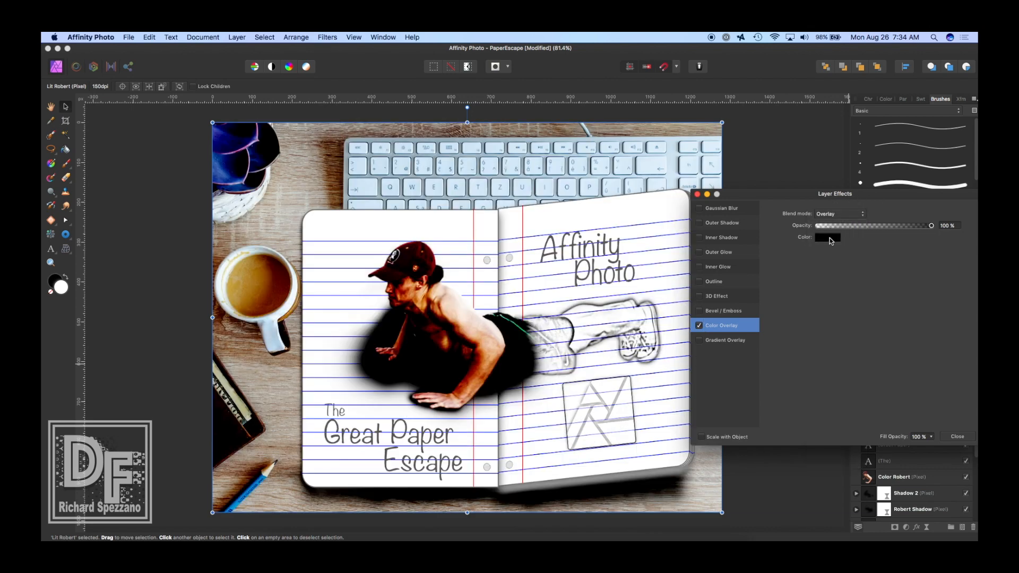
pyautogui.click(824, 238)
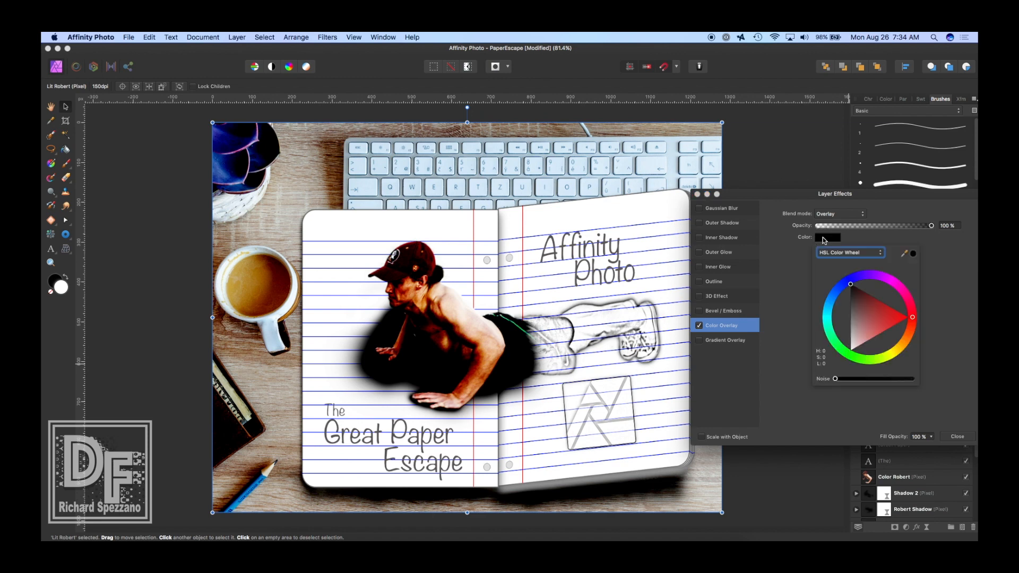
pyautogui.moveTo(899, 346); pyautogui.dragTo(905, 348)
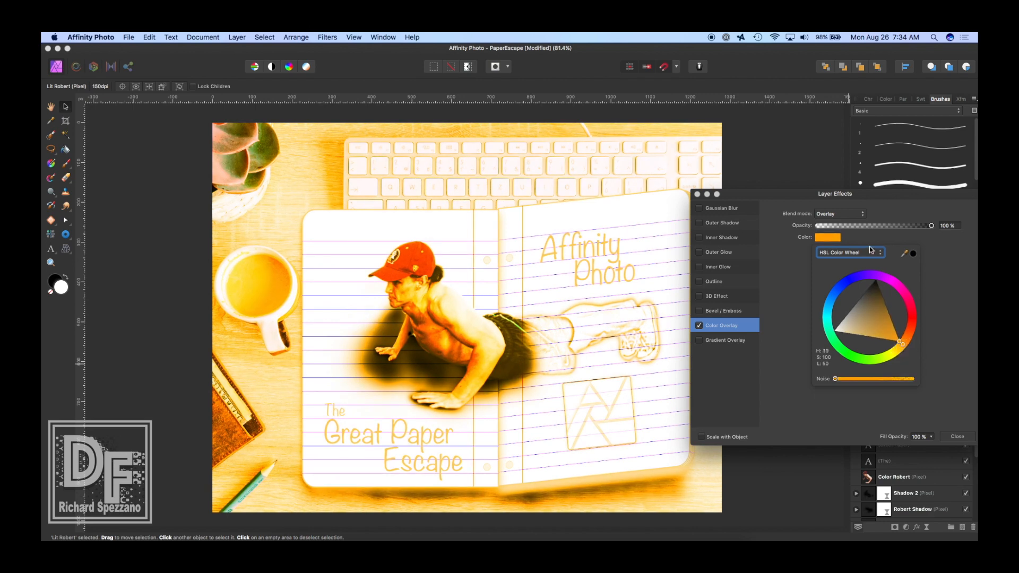
pyautogui.click(838, 225)
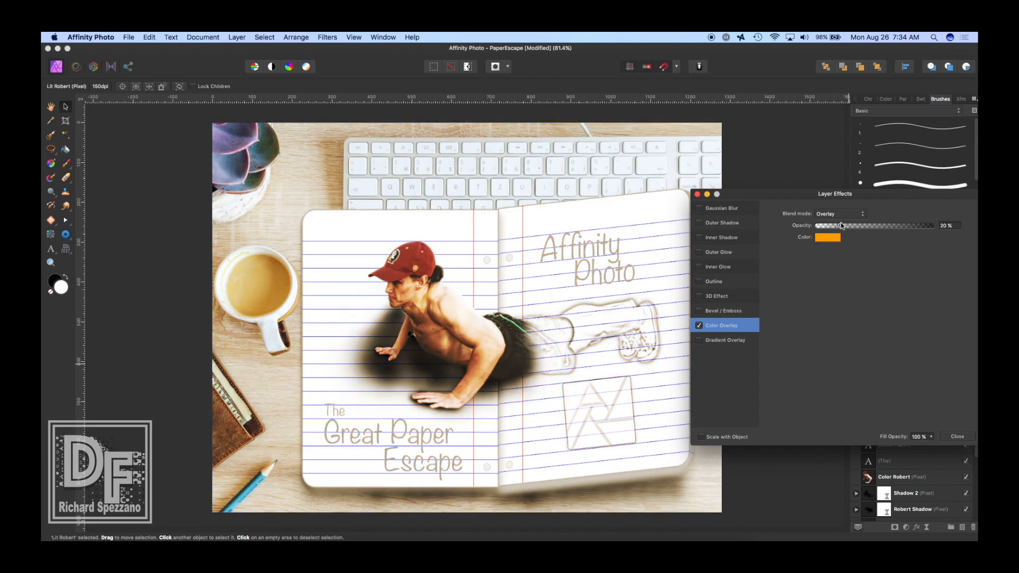
pyautogui.click(838, 225)
pyautogui.moveTo(838, 225); pyautogui.dragTo(838, 225)
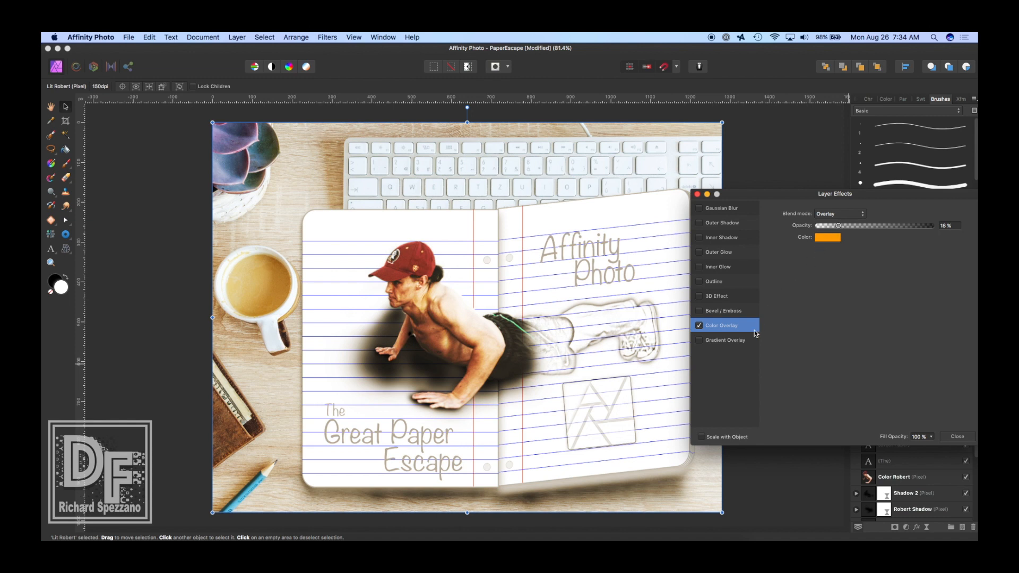
pyautogui.click(697, 195)
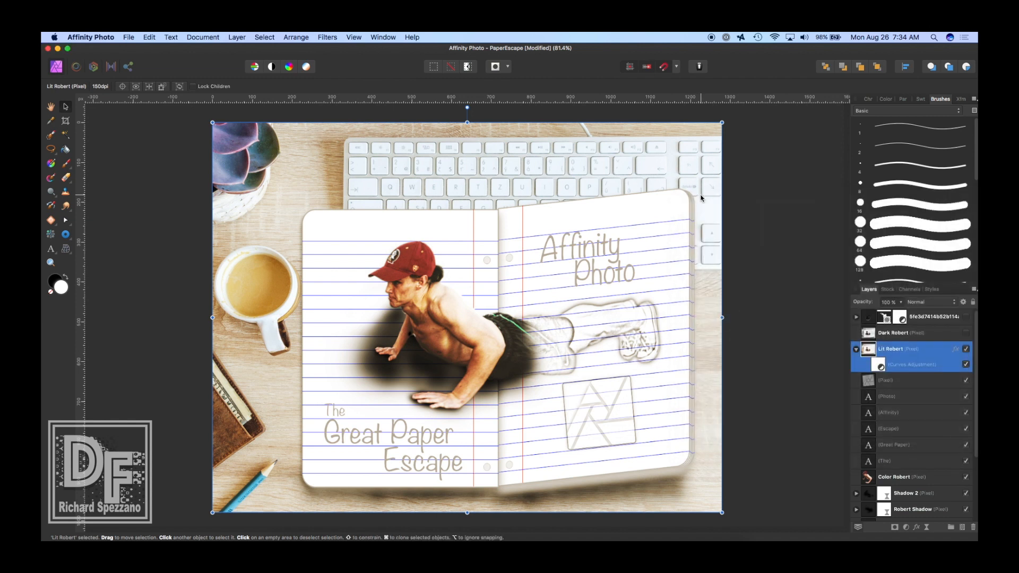
# Step: Reopen the lit layer's effects to check the orange color overlay, keeping its settings
pyautogui.doubleClick(922, 349)
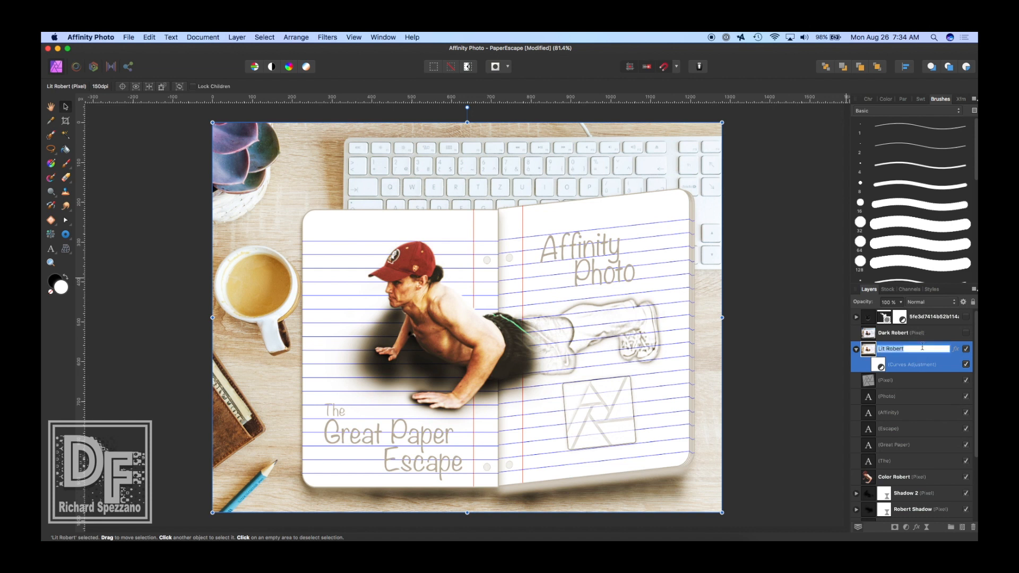
pyautogui.click(801, 353)
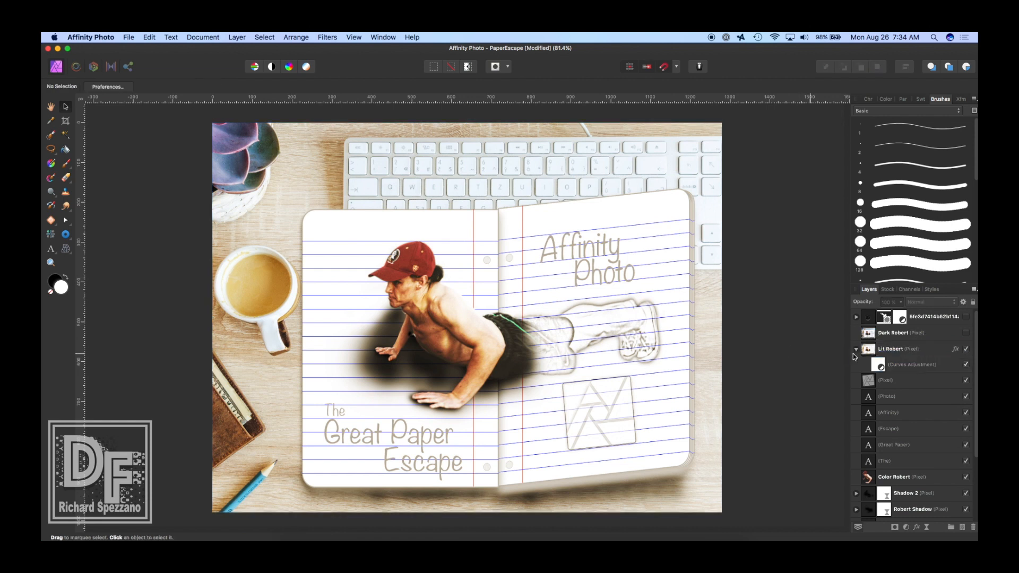
pyautogui.click(954, 351)
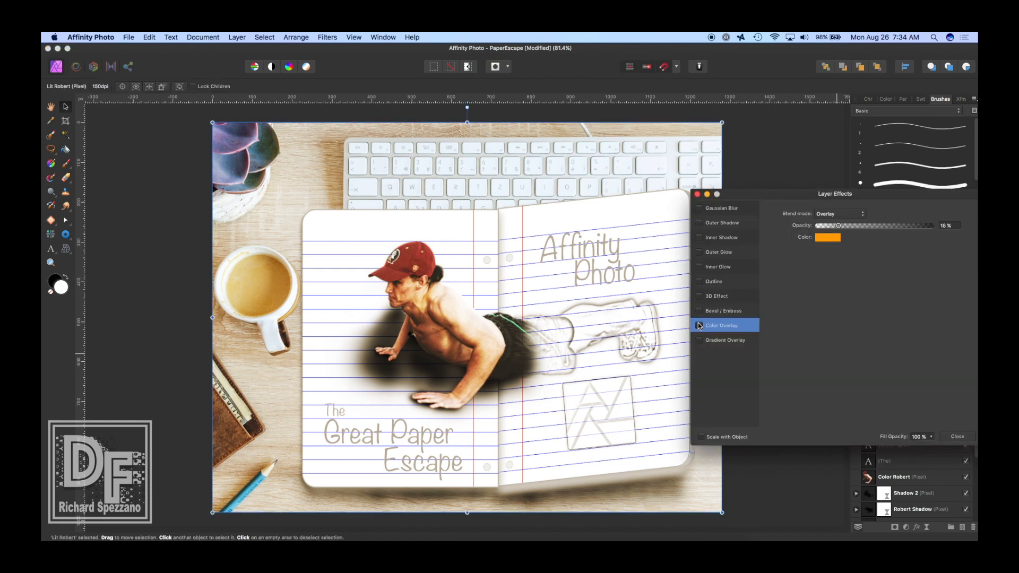
pyautogui.click(697, 195)
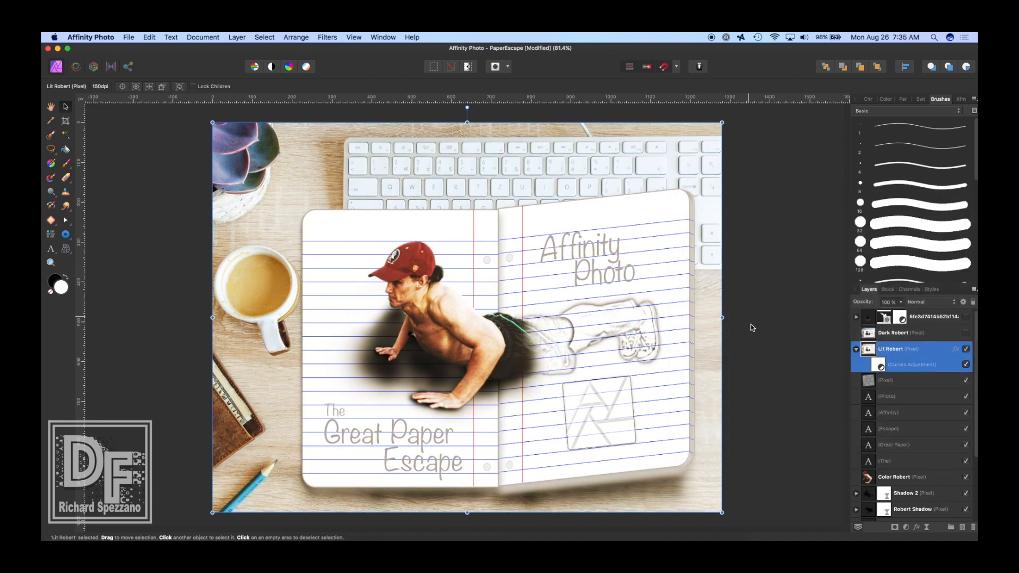
# Step: Show the dark layer and add a Curves adjustment to it, pulling the curve below the diagonal to darken the picture
pyautogui.click(856, 349)
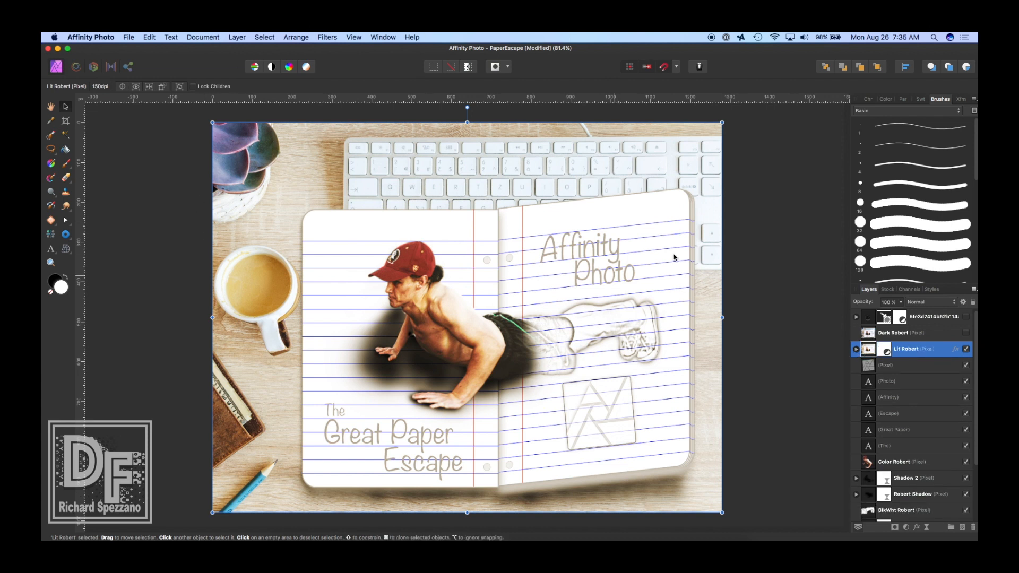
pyautogui.click(966, 332)
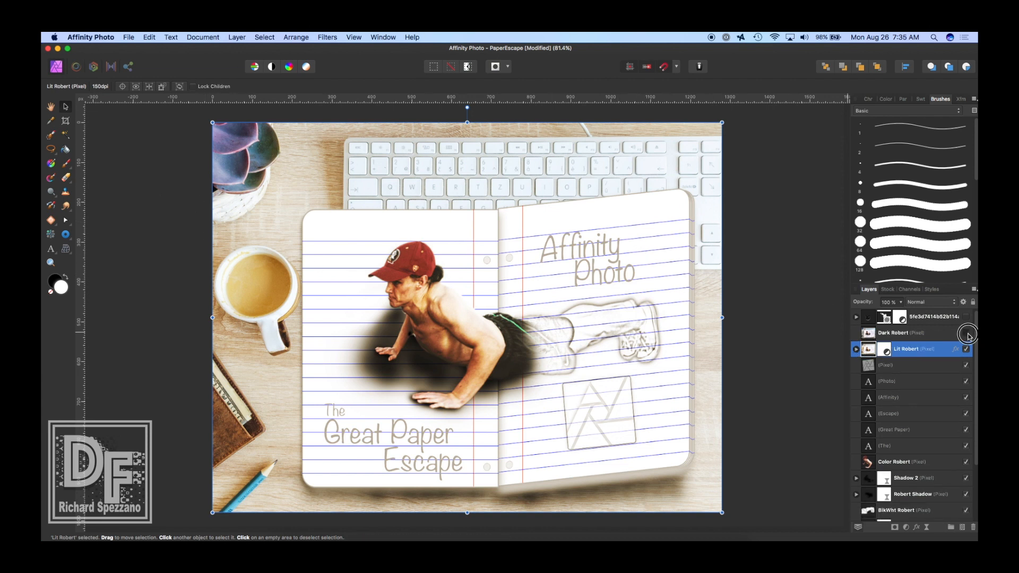
pyautogui.click(867, 333)
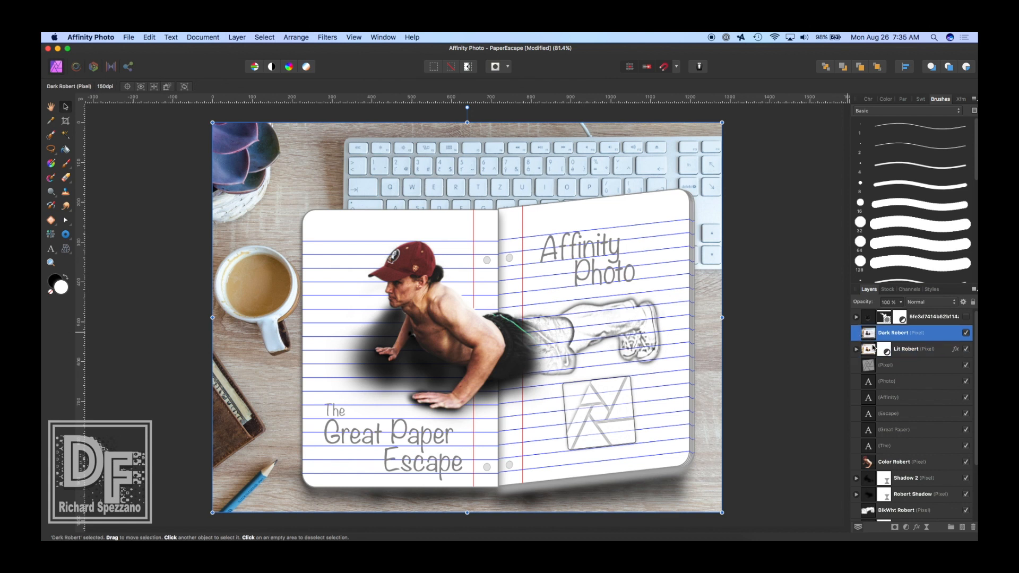
pyautogui.click(906, 527)
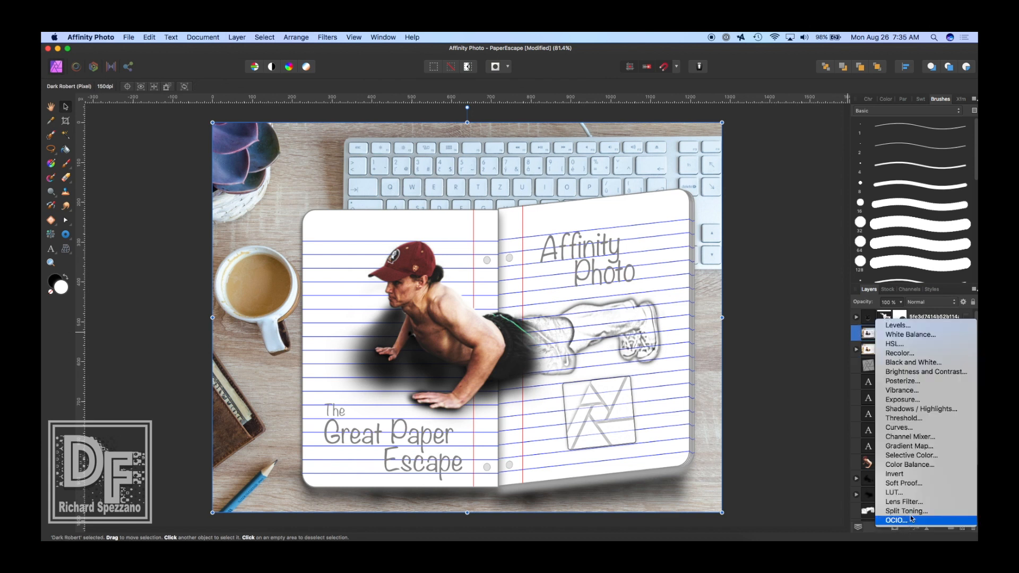
pyautogui.click(900, 428)
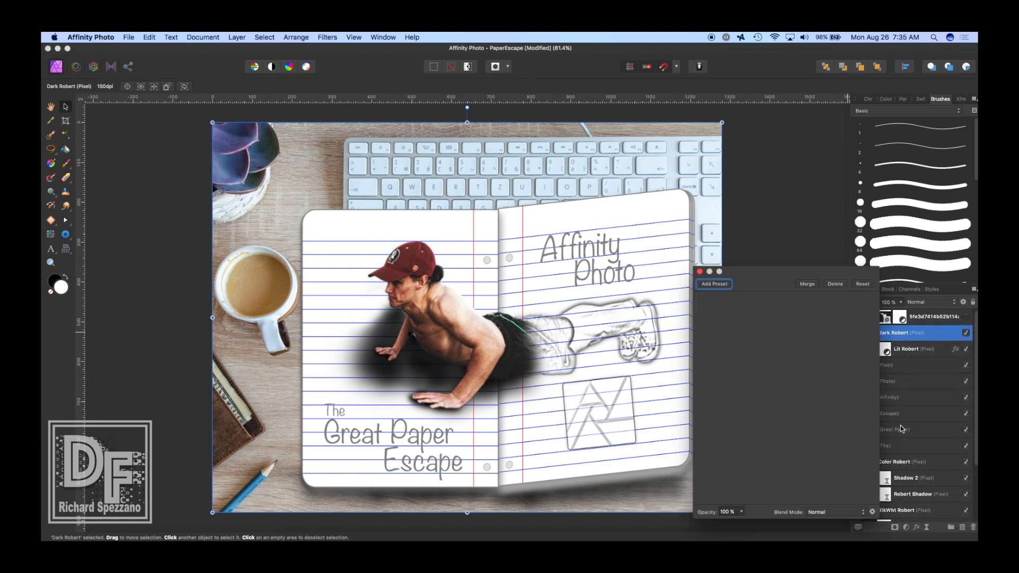
pyautogui.moveTo(799, 372)
pyautogui.mouseDown()
pyautogui.moveTo(819, 400)
pyautogui.moveTo(829, 387)
pyautogui.moveTo(816, 369)
pyautogui.mouseUp()
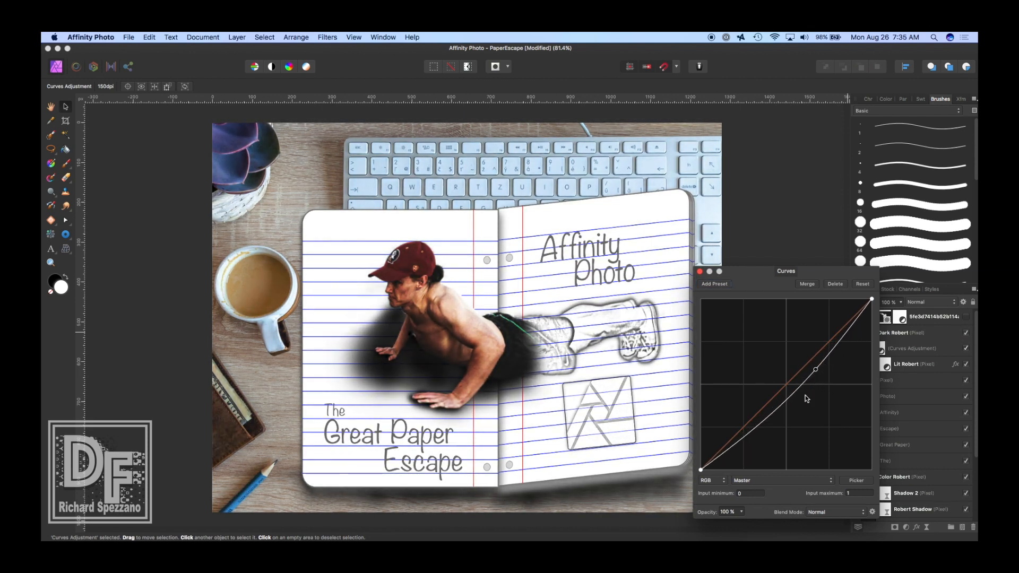
pyautogui.moveTo(749, 437)
pyautogui.mouseDown()
pyautogui.moveTo(741, 445)
pyautogui.moveTo(746, 435)
pyautogui.mouseUp()
pyautogui.moveTo(816, 370)
pyautogui.mouseDown()
pyautogui.moveTo(852, 355)
pyautogui.moveTo(827, 353)
pyautogui.mouseUp()
pyautogui.click(699, 271)
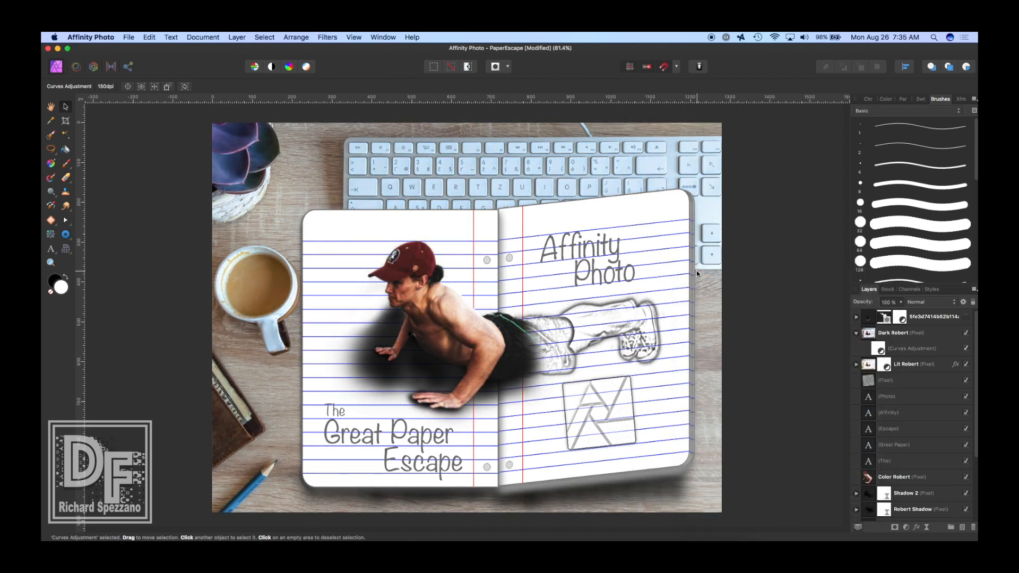
# Step: Add a black Color Overlay effect to the dark layer and set the overlay's opacity to 23%
pyautogui.click(937, 332)
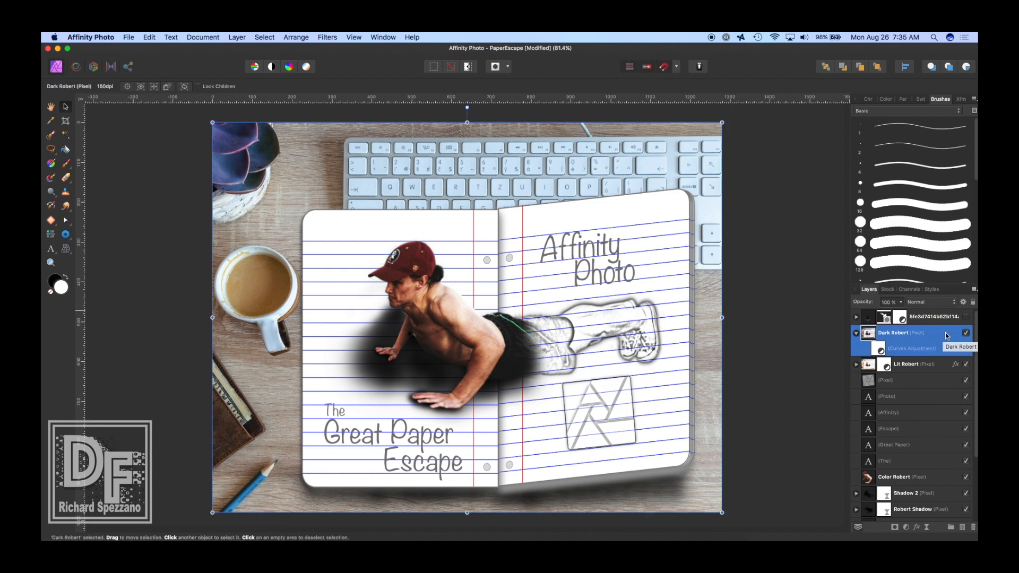
pyautogui.click(916, 527)
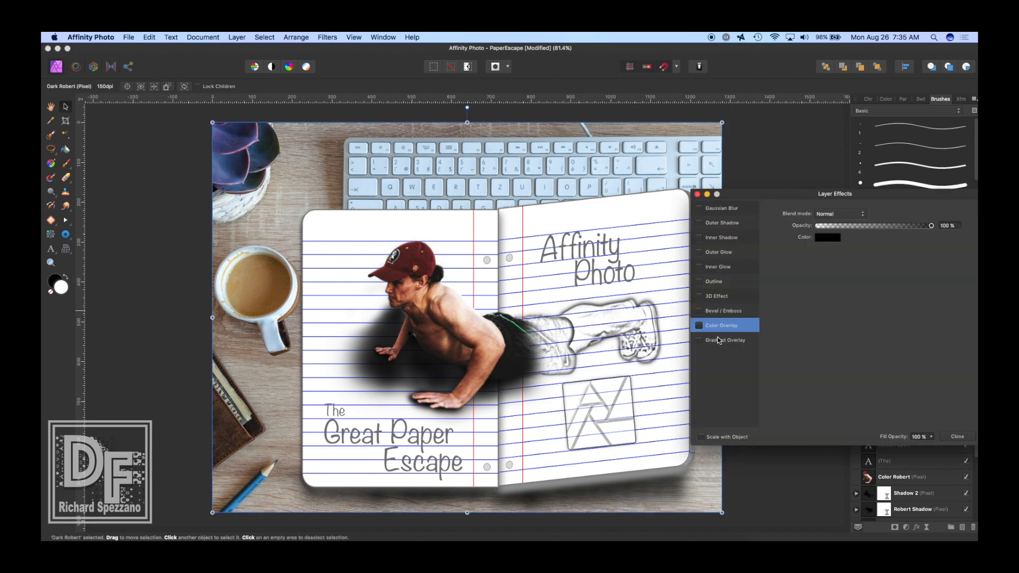
pyautogui.click(699, 326)
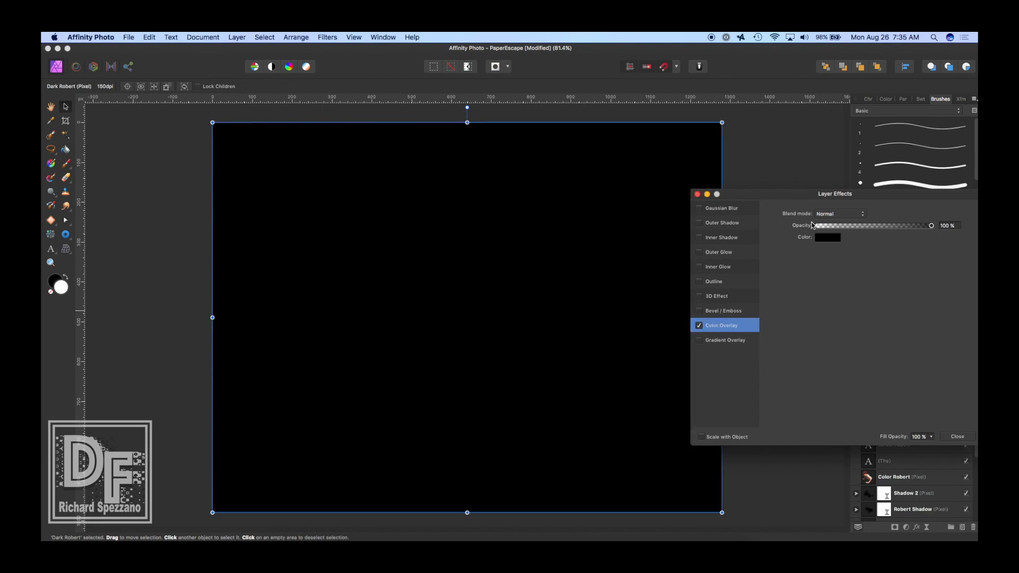
pyautogui.click(844, 226)
# Step: Try various blend modes on the black color overlay, including Overlay, Pin Light, Darker Color, Hard Light, Hard Mix and Multiply
pyautogui.click(840, 214)
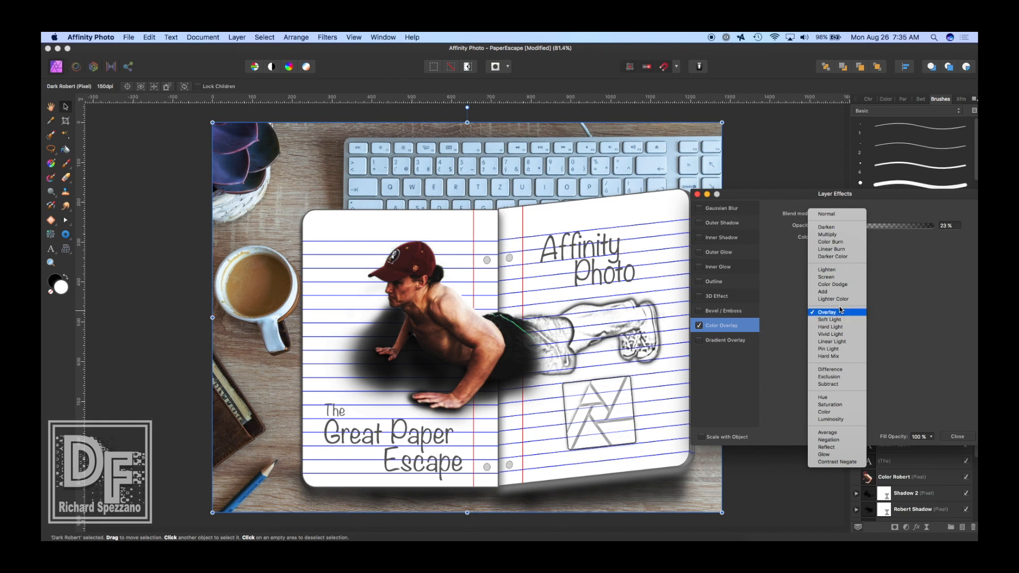
pyautogui.click(839, 312)
pyautogui.click(839, 215)
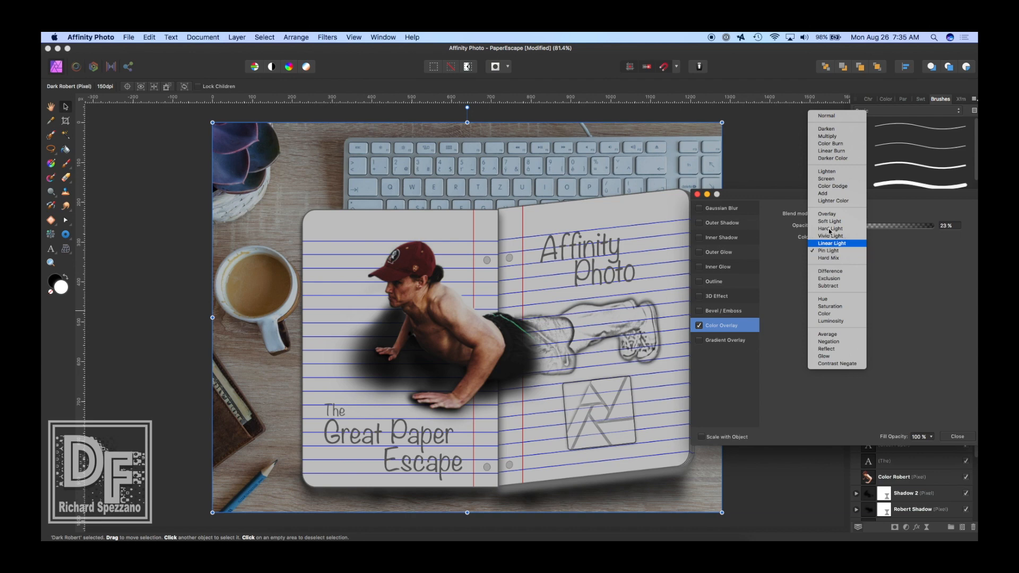
pyautogui.press('Down')
pyautogui.press('Down')
pyautogui.press('Down')
pyautogui.press('Down')
pyautogui.press('Down')
pyautogui.press('Down')
pyautogui.press('Down')
pyautogui.press('Down')
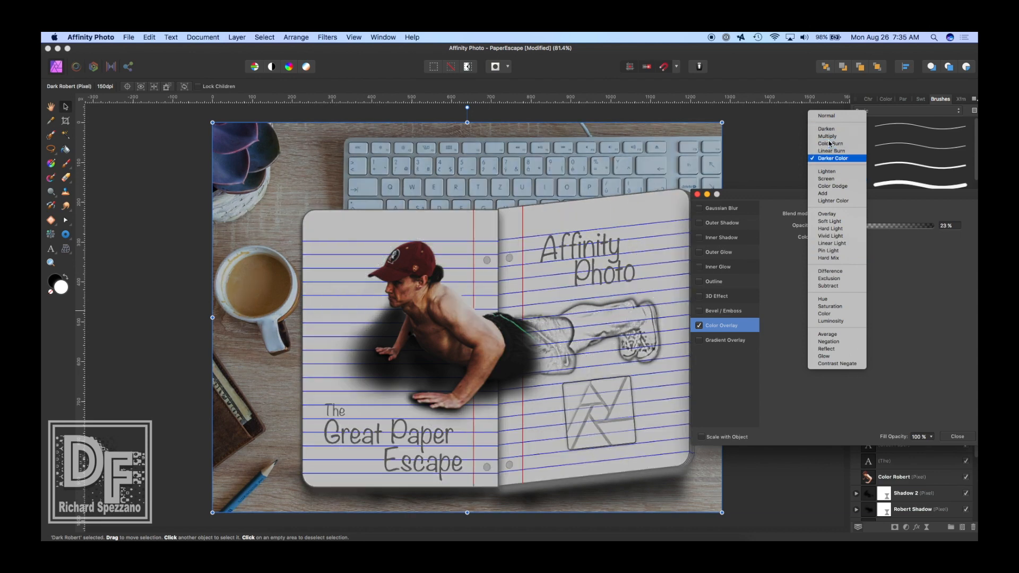
pyautogui.press('Down')
pyautogui.press('Down')
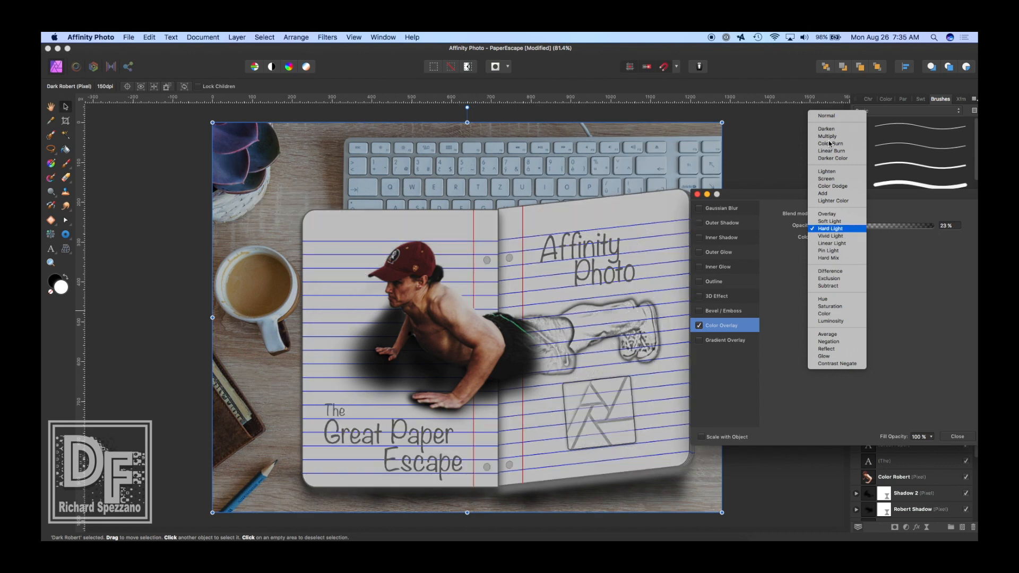
pyautogui.press('Down')
pyautogui.press('Down')
pyautogui.press('Down')
pyautogui.press('Down')
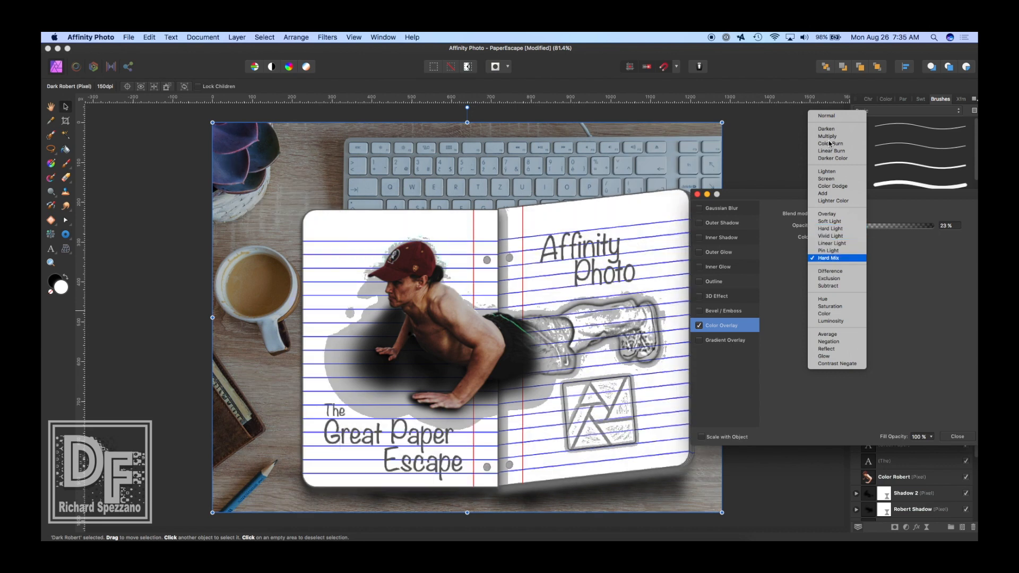
pyautogui.press('Down')
pyautogui.press('Down')
pyautogui.press('Down')
pyautogui.press('Down')
pyautogui.press('Down')
pyautogui.press('Down')
pyautogui.press('Down')
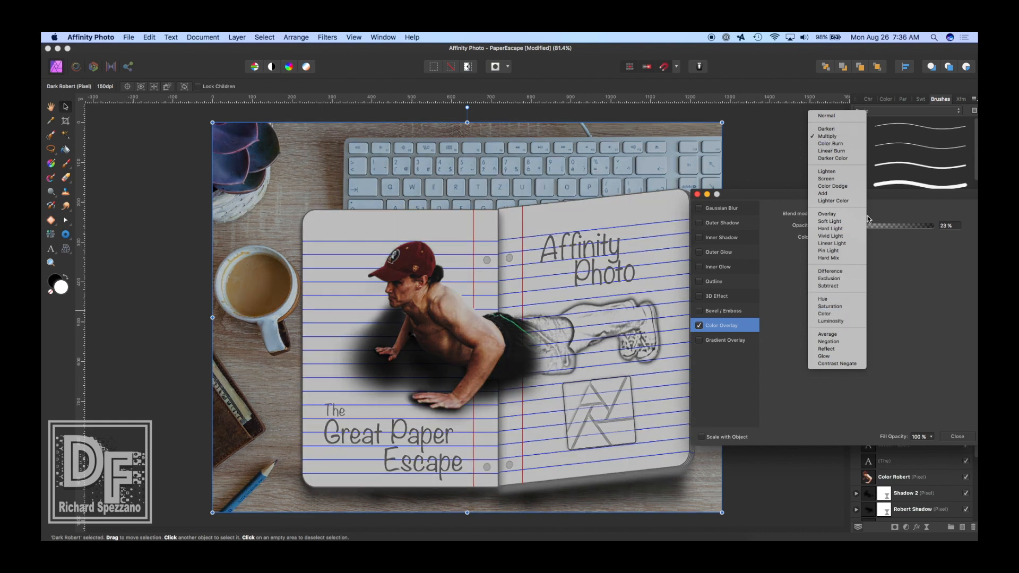
# Step: Set the dark layer's color overlay to the Luminosity blend mode at 33% opacity and finish editing the effects
pyautogui.click(842, 321)
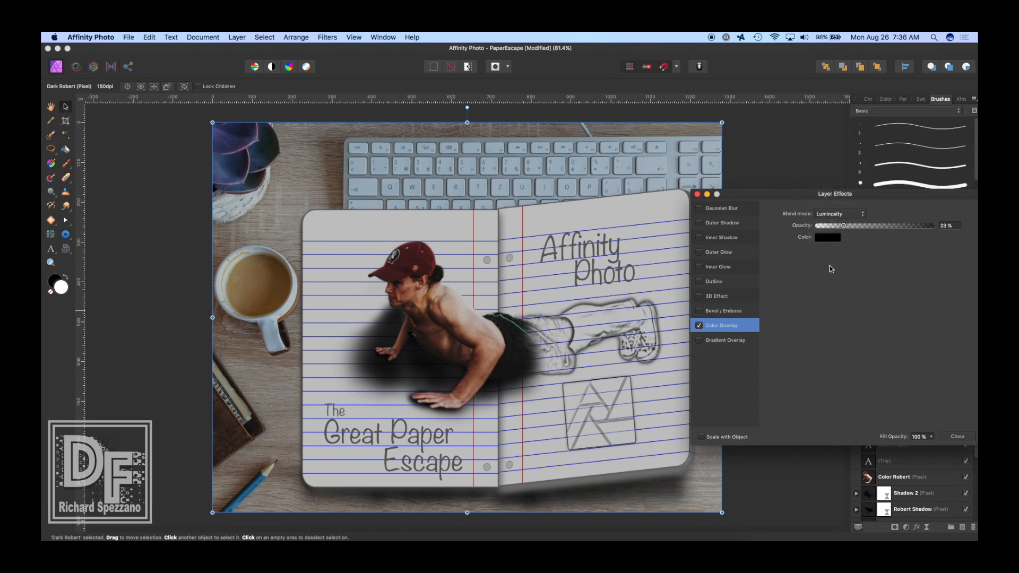
pyautogui.moveTo(843, 225)
pyautogui.mouseDown()
pyautogui.moveTo(869, 226)
pyautogui.moveTo(855, 226)
pyautogui.mouseUp()
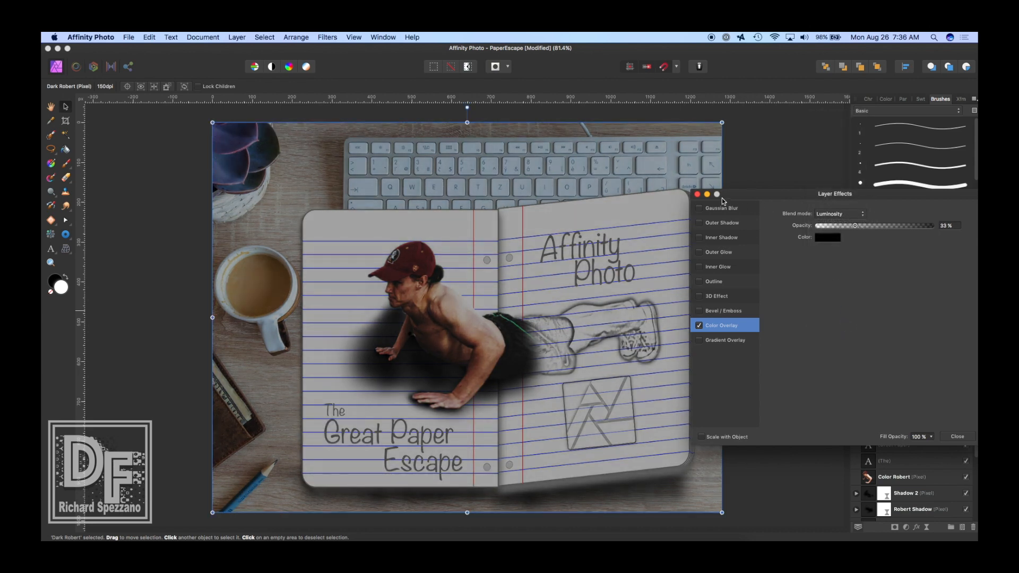
pyautogui.click(696, 194)
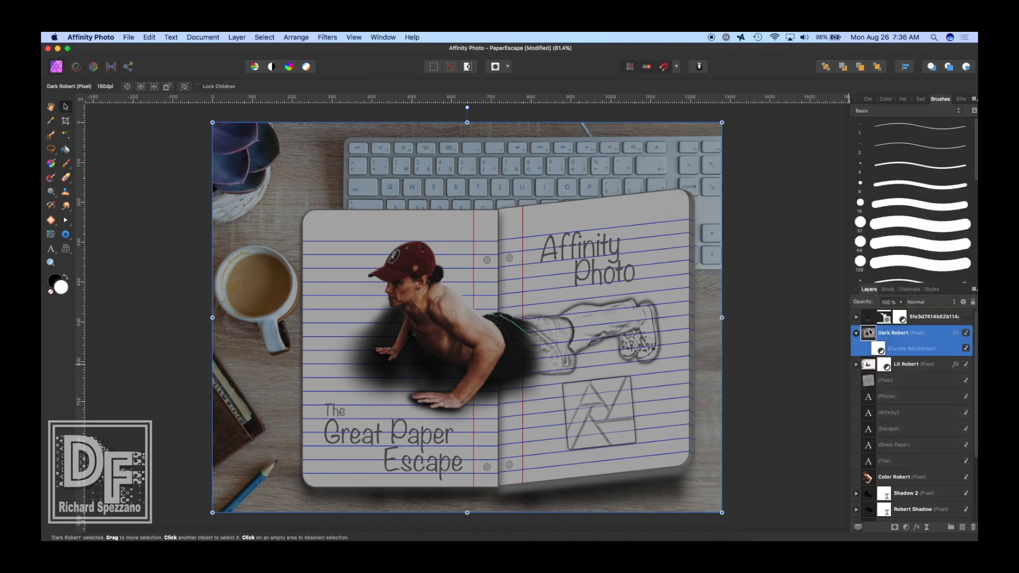
# Step: Add a mask to the dark layer and get the Paint Brush ready on it with black as the active color
pyautogui.click(894, 526)
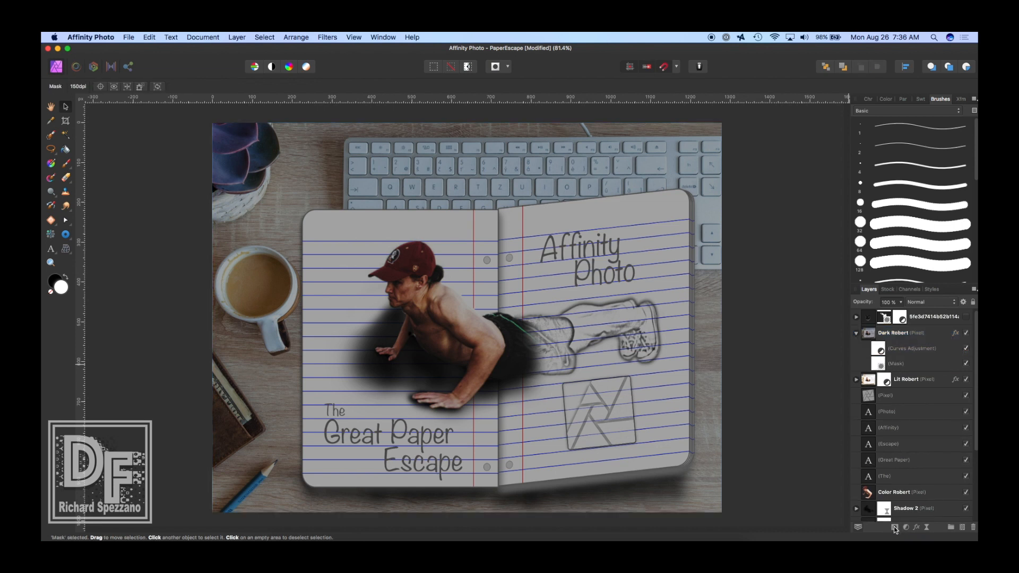
pyautogui.click(915, 363)
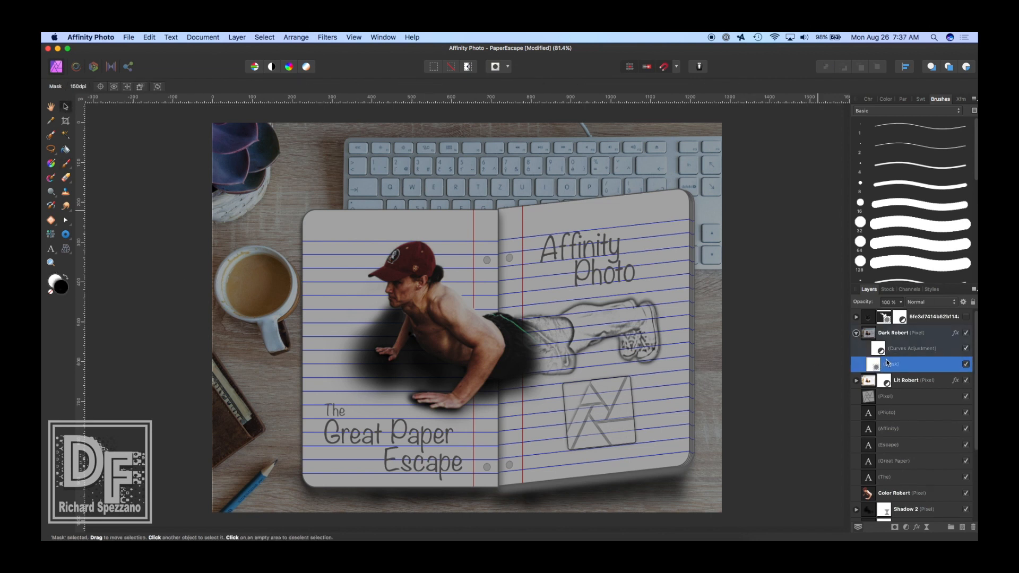
pyautogui.click(67, 165)
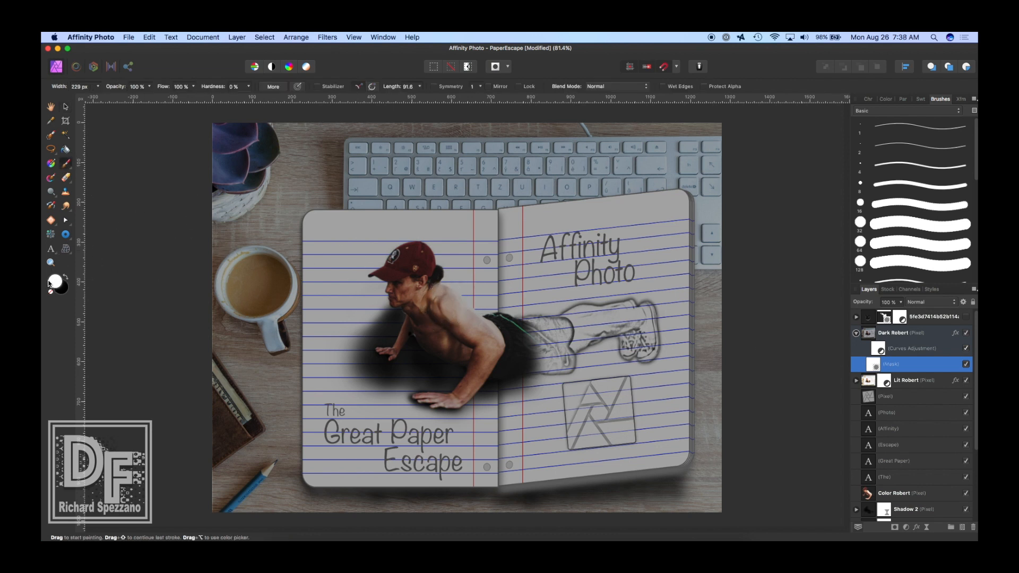
pyautogui.press('x')
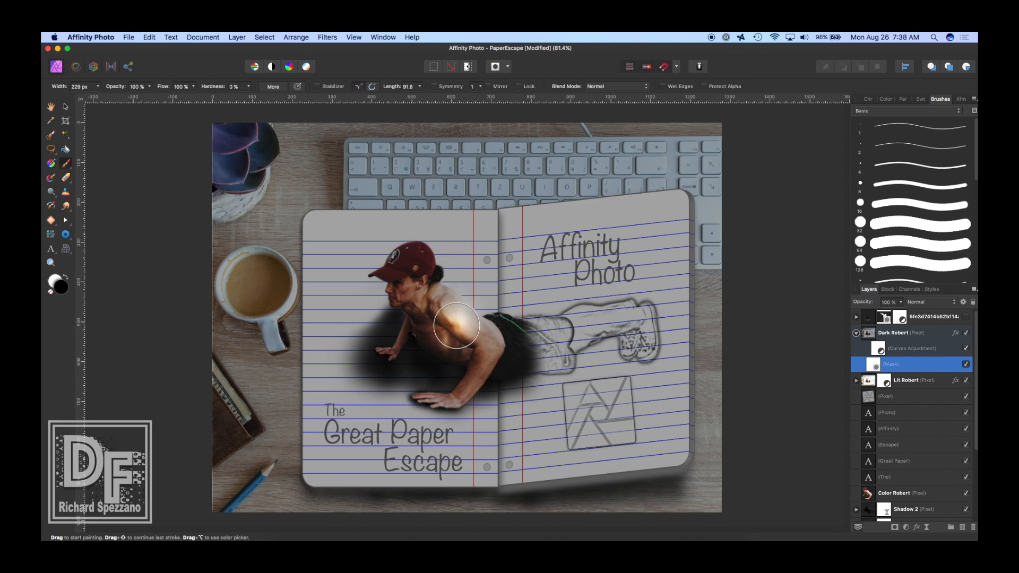
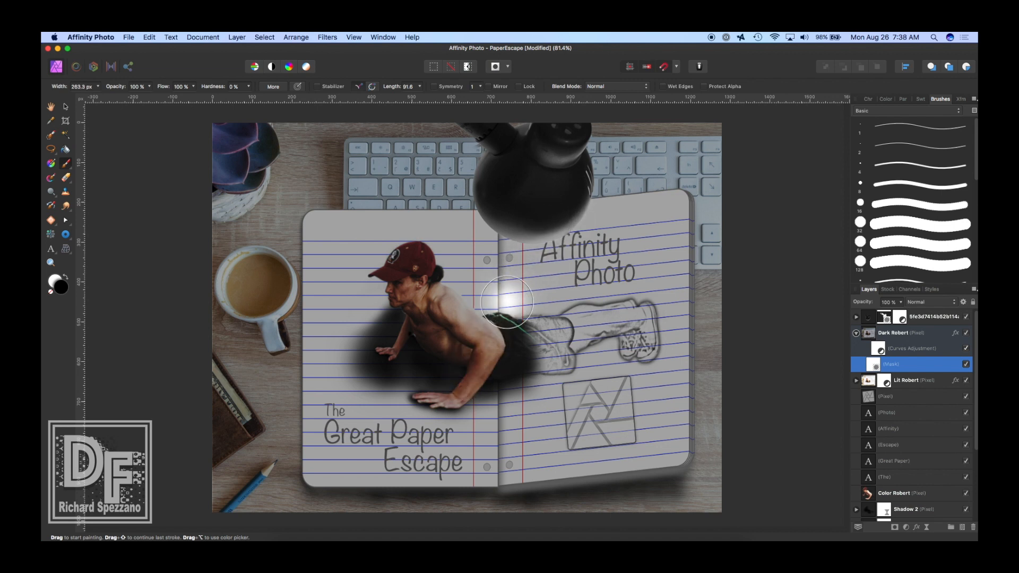
# Step: Paint black on the mask with a soft brush about 530 px wide at 79% opacity, revealing the lit picture below the lamp and around the man
pyautogui.press(']')
pyautogui.press(']')
pyautogui.press(']')
pyautogui.press(']')
pyautogui.press(']')
pyautogui.press(']')
pyautogui.press(']')
pyautogui.press(']')
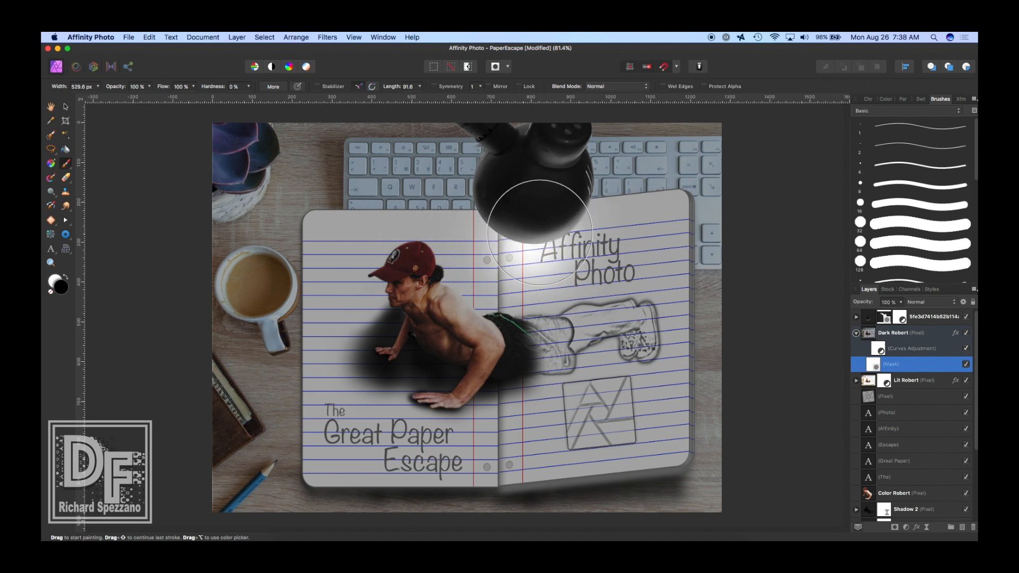
pyautogui.click(136, 87)
pyautogui.click(131, 97)
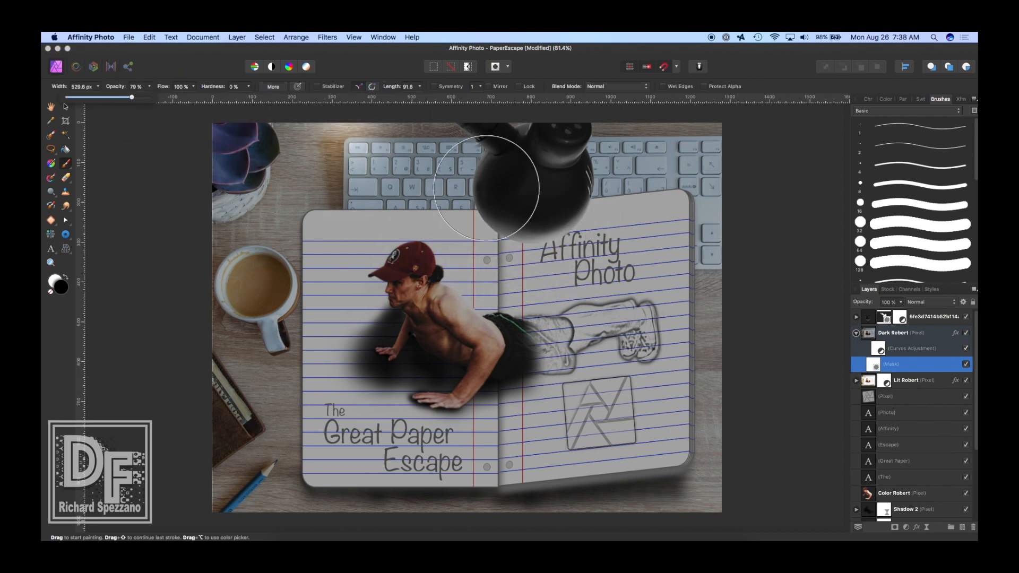
pyautogui.click(548, 220)
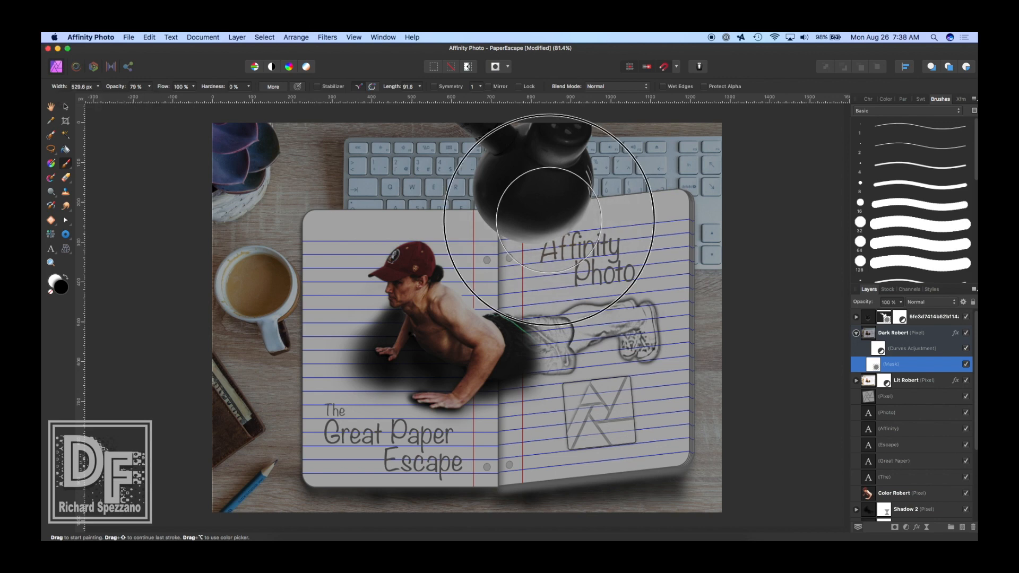
pyautogui.moveTo(549, 220)
pyautogui.mouseDown()
pyautogui.moveTo(499, 340)
pyautogui.moveTo(509, 348)
pyautogui.moveTo(519, 241)
pyautogui.moveTo(461, 322)
pyautogui.moveTo(469, 334)
pyautogui.moveTo(480, 242)
pyautogui.moveTo(489, 249)
pyautogui.moveTo(396, 335)
pyautogui.moveTo(518, 274)
pyautogui.moveTo(514, 244)
pyautogui.moveTo(424, 343)
pyautogui.moveTo(537, 246)
pyautogui.moveTo(423, 375)
pyautogui.moveTo(432, 381)
pyautogui.moveTo(461, 301)
pyautogui.moveTo(527, 259)
pyautogui.moveTo(548, 260)
pyautogui.moveTo(510, 364)
pyautogui.moveTo(561, 244)
pyautogui.moveTo(582, 399)
pyautogui.moveTo(589, 275)
pyautogui.moveTo(575, 229)
pyautogui.moveTo(567, 228)
pyautogui.moveTo(542, 356)
pyautogui.moveTo(461, 270)
pyautogui.moveTo(503, 234)
pyautogui.moveTo(428, 355)
pyautogui.moveTo(545, 284)
pyautogui.moveTo(504, 212)
pyautogui.moveTo(380, 247)
pyautogui.moveTo(378, 314)
pyautogui.moveTo(612, 292)
pyautogui.moveTo(551, 249)
pyautogui.moveTo(487, 237)
pyautogui.moveTo(427, 268)
pyautogui.moveTo(304, 409)
pyautogui.moveTo(458, 271)
pyautogui.moveTo(304, 457)
pyautogui.moveTo(474, 324)
pyautogui.moveTo(499, 243)
pyautogui.moveTo(437, 445)
pyautogui.moveTo(507, 355)
pyautogui.moveTo(535, 200)
pyautogui.mouseUp()
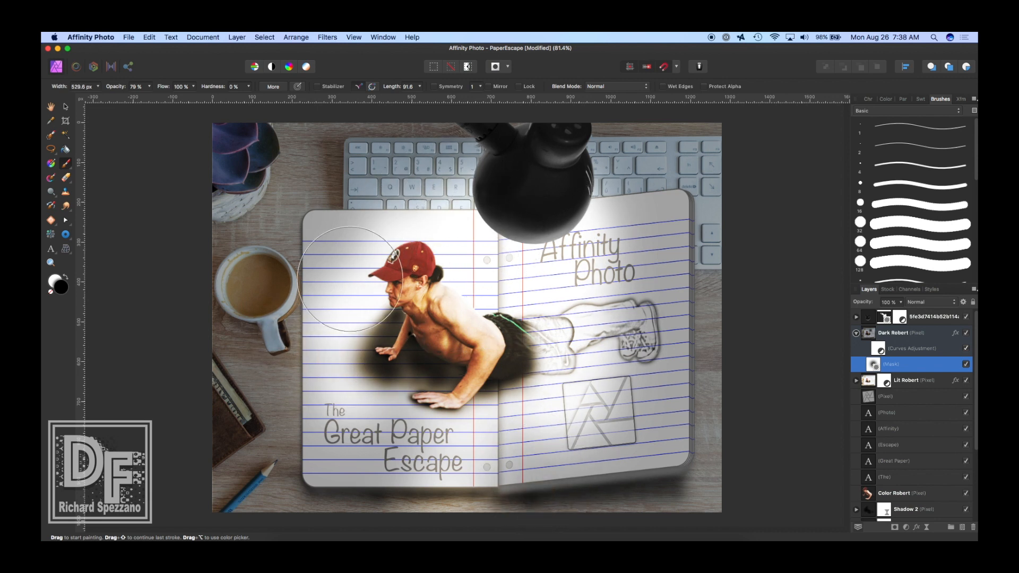
# Step: Refine the mask on the notebook's right page with smaller brushes about 144 to 220 px wide, painting white to darken the page's upper corner
pyautogui.press('x')
pyautogui.click(624, 243)
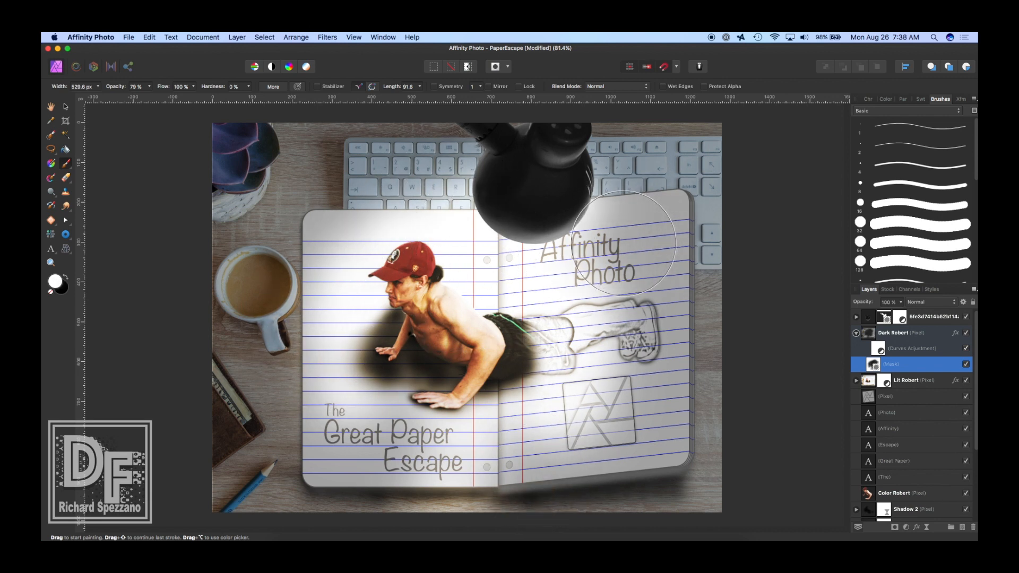
pyautogui.press('[')
pyautogui.press('[')
pyautogui.press('[')
pyautogui.press('[')
pyautogui.press('[')
pyautogui.press('[')
pyautogui.press('[')
pyautogui.press('[')
pyautogui.press('[')
pyautogui.press('[')
pyautogui.press('[')
pyautogui.press('[')
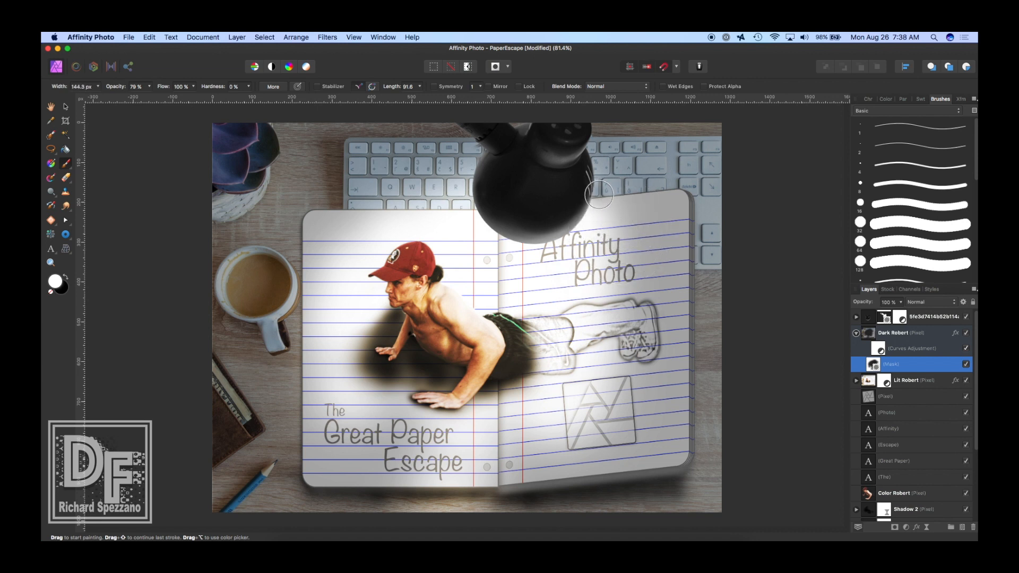
pyautogui.press(']')
pyautogui.press(']')
pyautogui.press(']')
pyautogui.press(']')
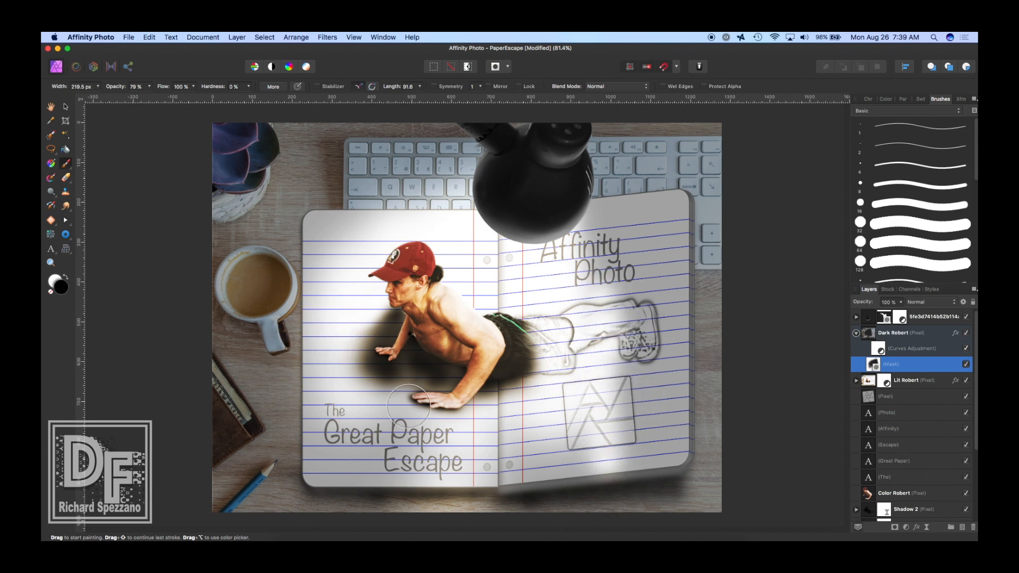
# Step: Paint white on the mask with a brush about 441 px wide to darken the lower part of the right page
pyautogui.press('x')
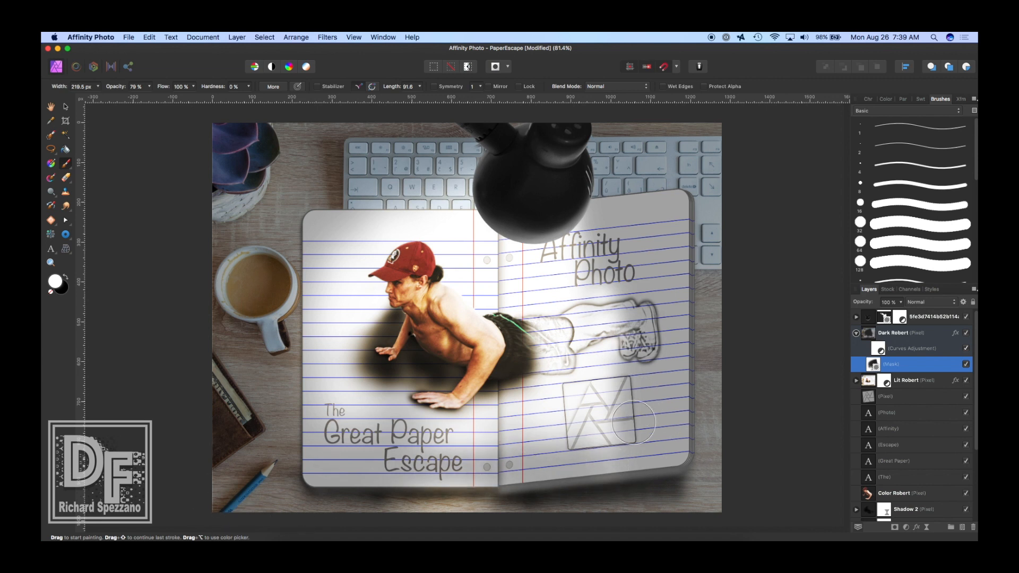
pyautogui.press(']')
pyautogui.press(']')
pyautogui.press(']')
pyautogui.press(']')
pyautogui.press(']')
pyautogui.press(']')
pyautogui.moveTo(667, 445); pyautogui.dragTo(577, 450)
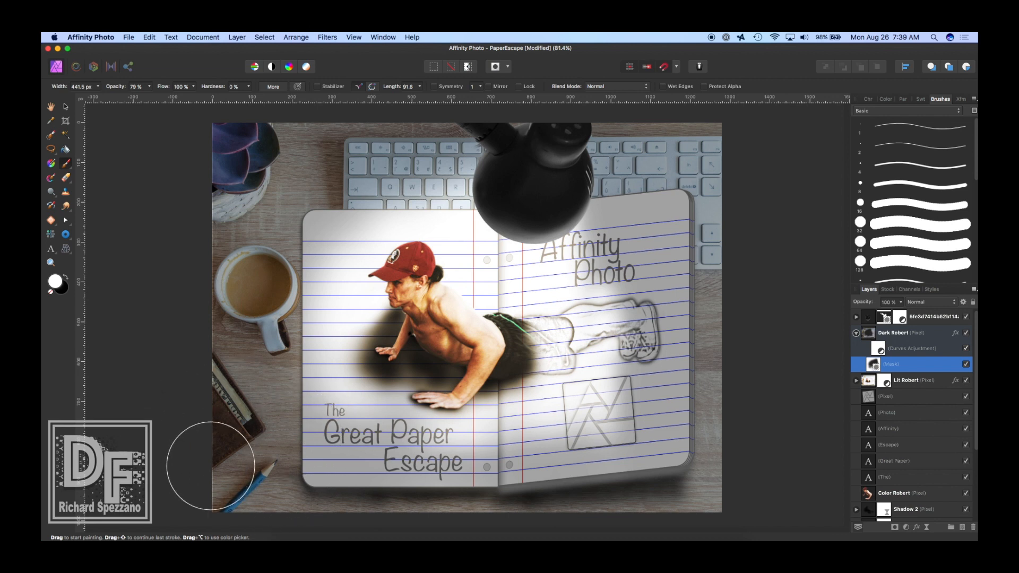
# Step: Undo the last stroke near the left page's upper edge and paint black on the mask to light the desk around the wallet and coffee cup
pyautogui.moveTo(438, 215); pyautogui.dragTo(455, 229)
pyautogui.press('super+z')
pyautogui.press('x')
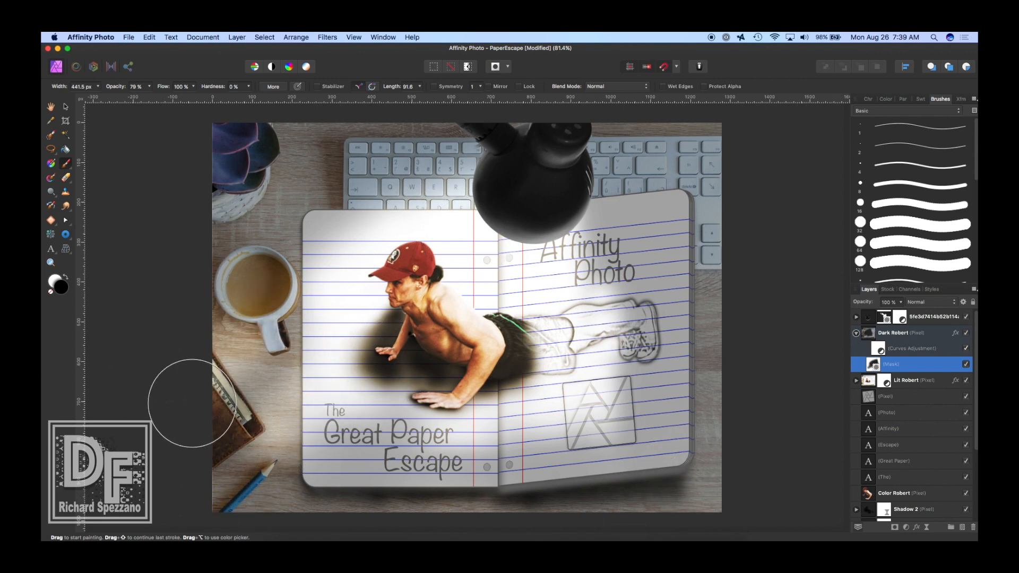
pyautogui.moveTo(199, 368); pyautogui.dragTo(252, 335)
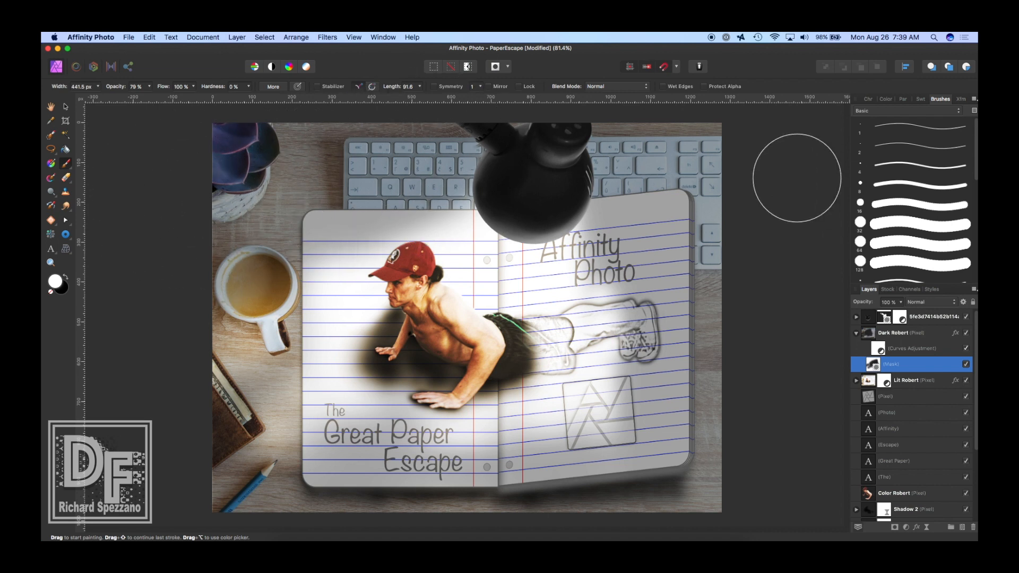
# Step: Raise the opacity of the dark layer's color overlay to 58% to deepen the unlit areas
pyautogui.click(66, 107)
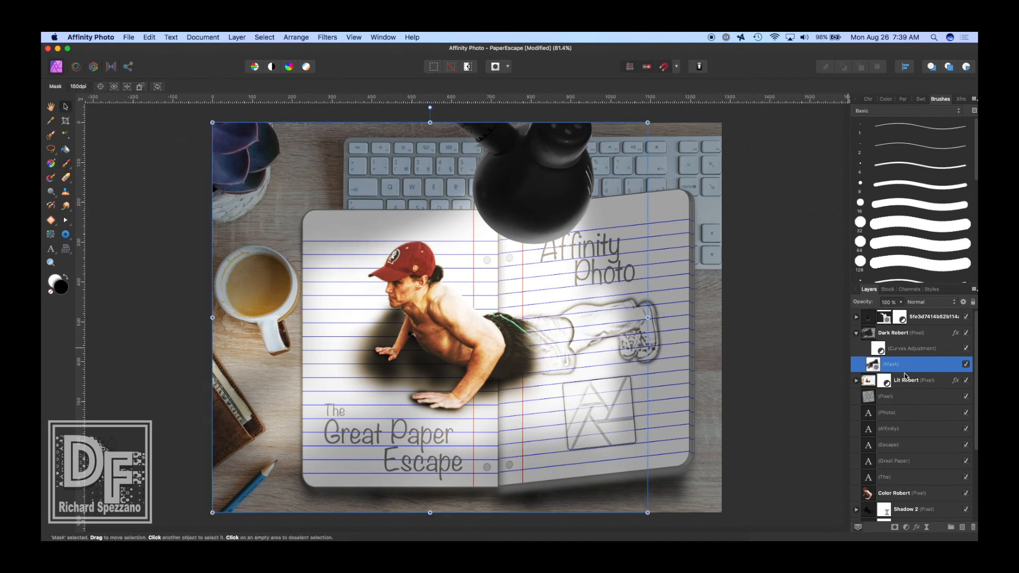
pyautogui.click(957, 334)
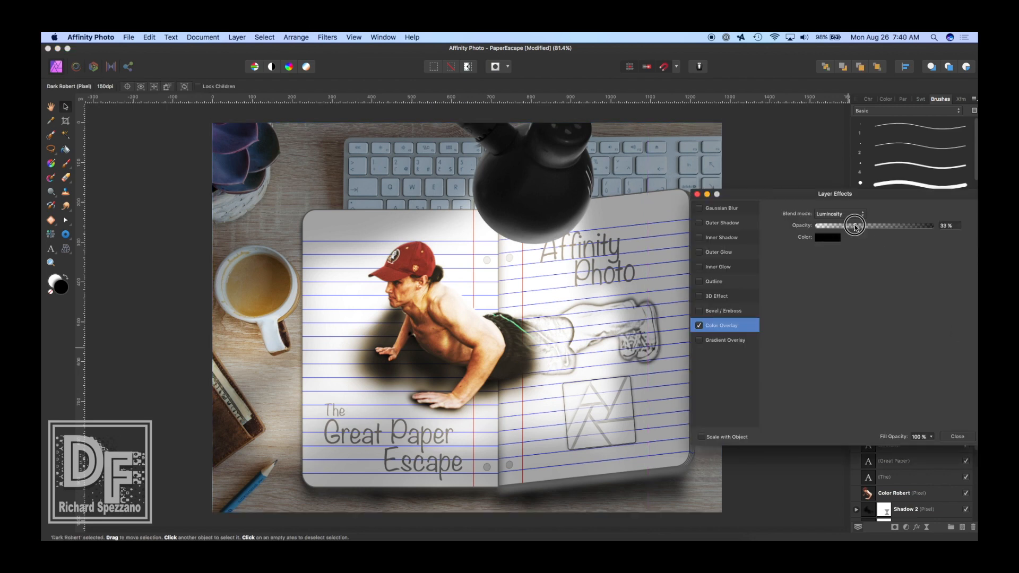
pyautogui.moveTo(855, 228); pyautogui.dragTo(884, 228)
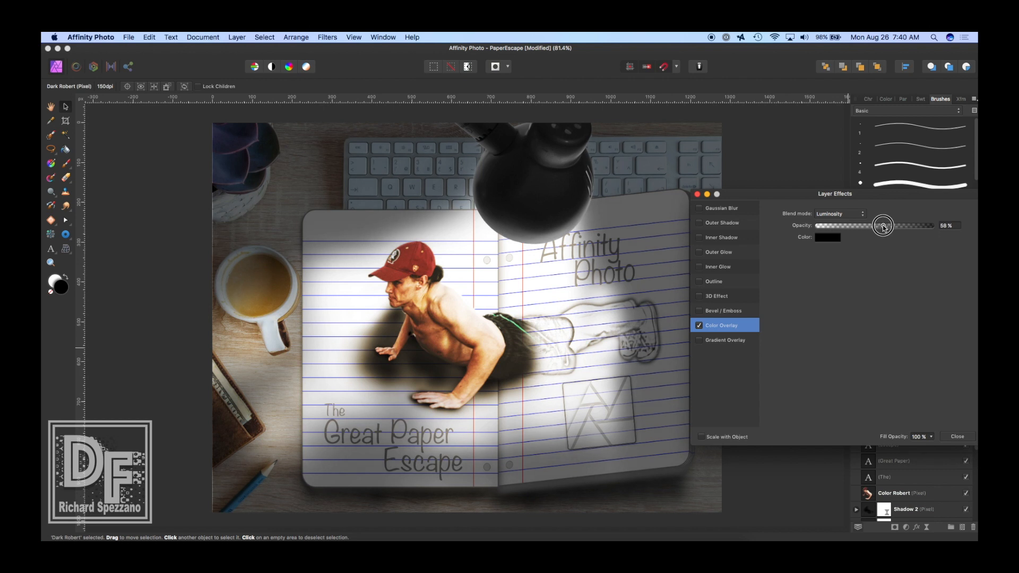
pyautogui.click(697, 194)
# Step: Paint black on the dark layer's mask to light the right page, and white to darken the left page's outer edge
pyautogui.click(871, 364)
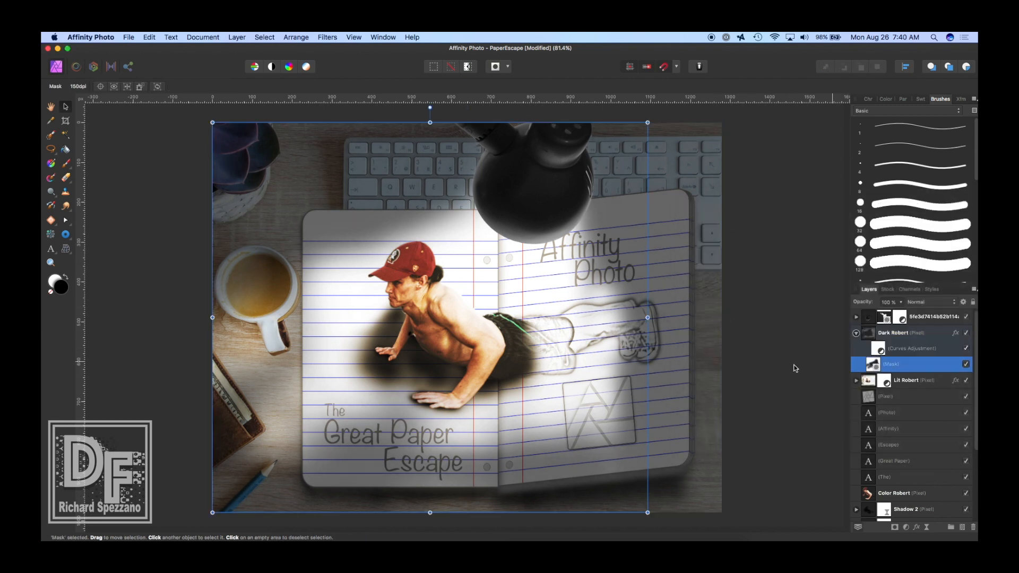
pyautogui.click(67, 164)
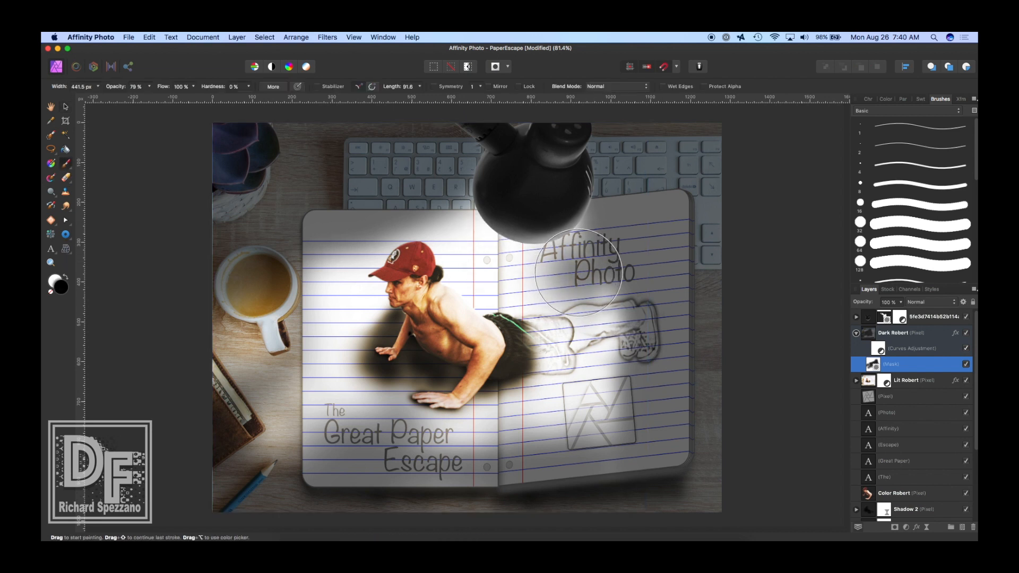
pyautogui.moveTo(578, 273)
pyautogui.mouseDown()
pyautogui.moveTo(552, 201)
pyautogui.moveTo(600, 387)
pyautogui.mouseUp()
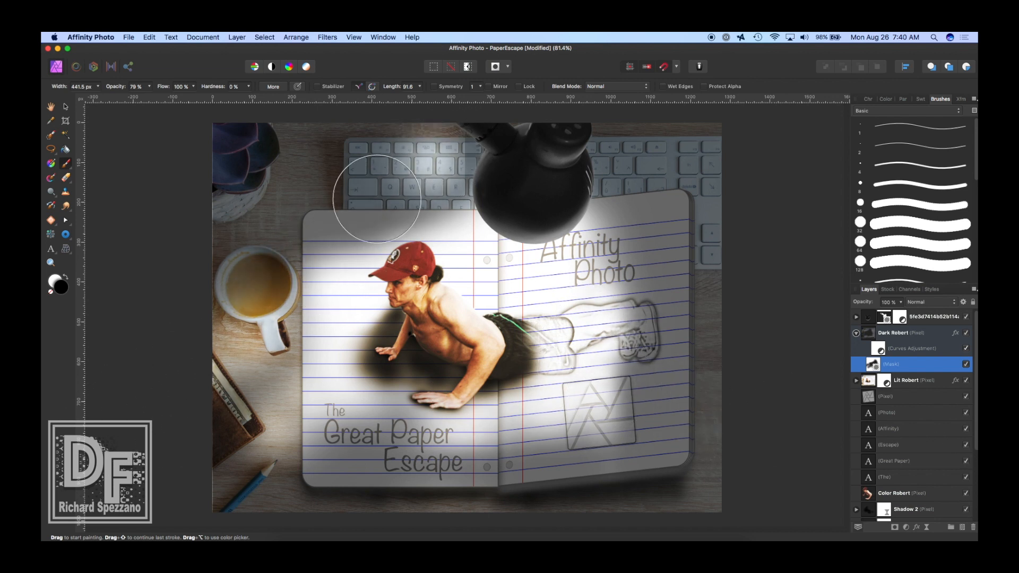
pyautogui.press('x')
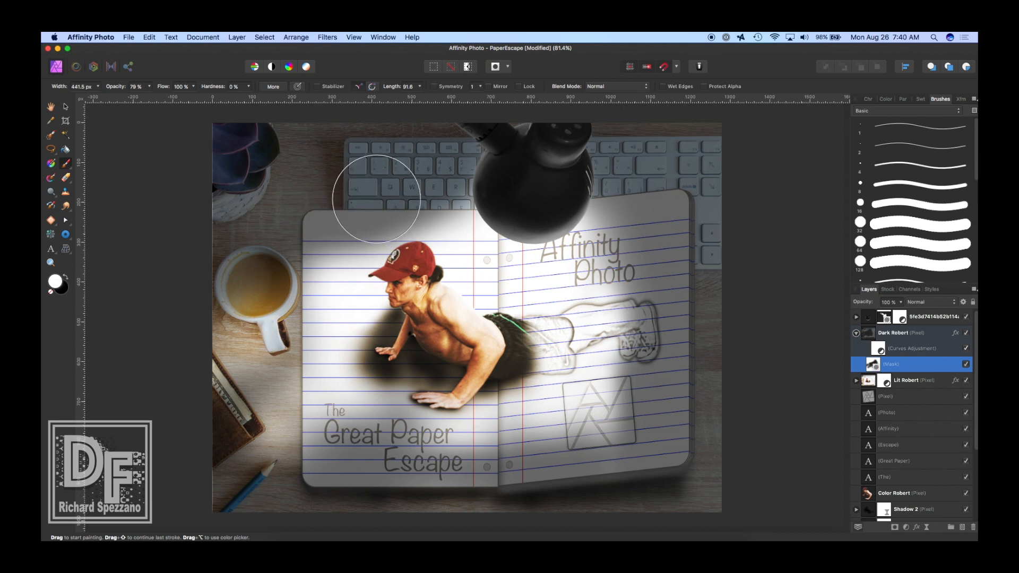
pyautogui.moveTo(292, 251)
pyautogui.mouseDown()
pyautogui.moveTo(345, 273)
pyautogui.moveTo(352, 221)
pyautogui.moveTo(286, 272)
pyautogui.moveTo(295, 299)
pyautogui.mouseUp()
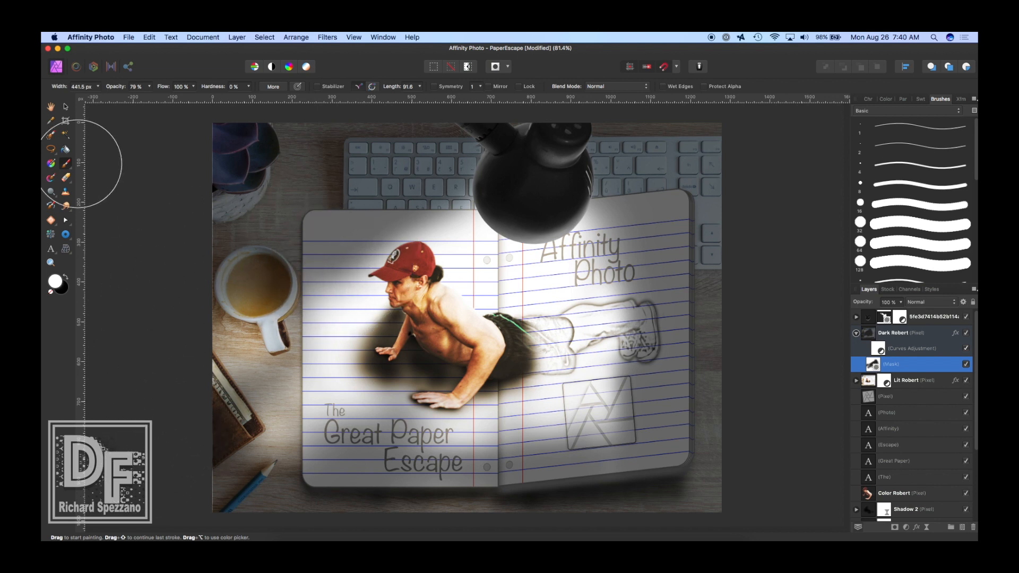
# Step: Merge all visible layers into a new pixel layer at the top of the stack
pyautogui.click(66, 106)
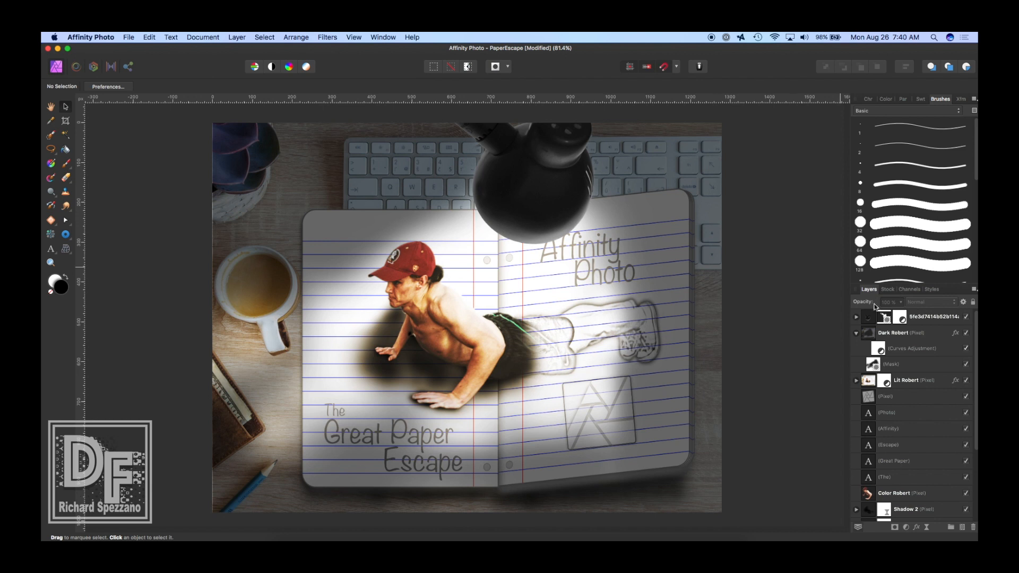
pyautogui.click(237, 38)
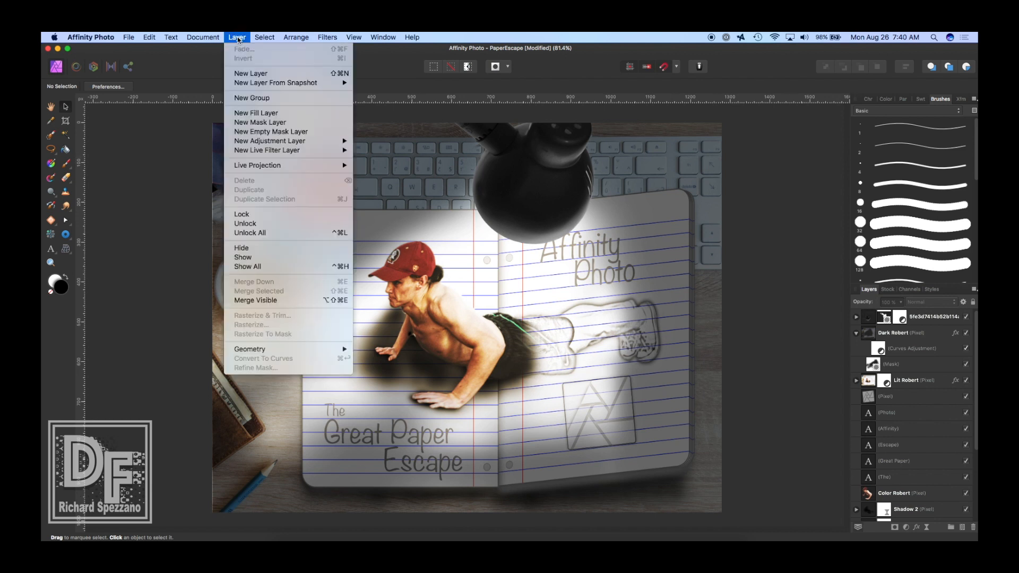
pyautogui.click(258, 302)
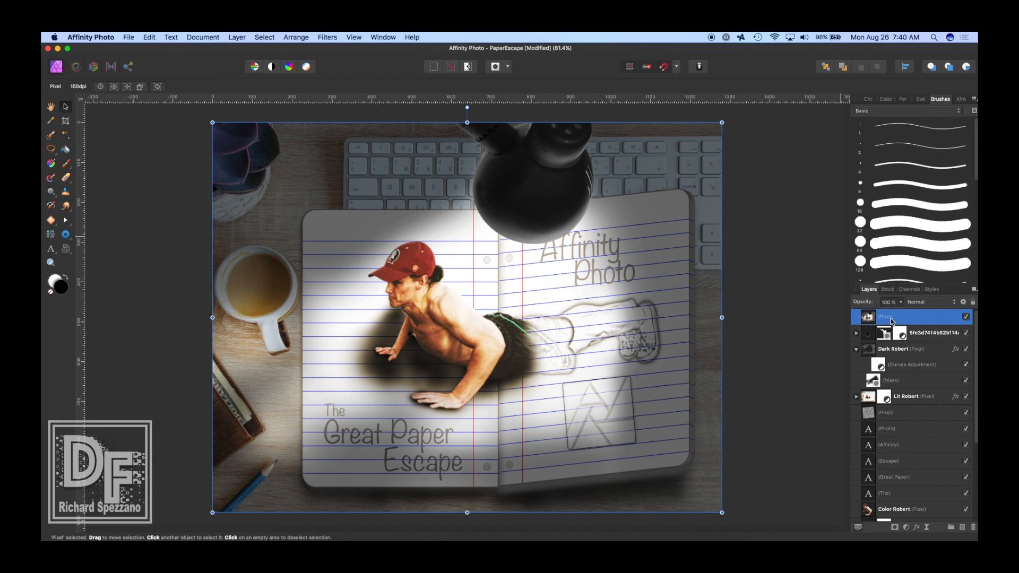
# Step: Add a Split Toning adjustment with highlights at hue 13.6° and saturation 55%, and shadows at hue 233.6° and saturation 45%
pyautogui.click(907, 528)
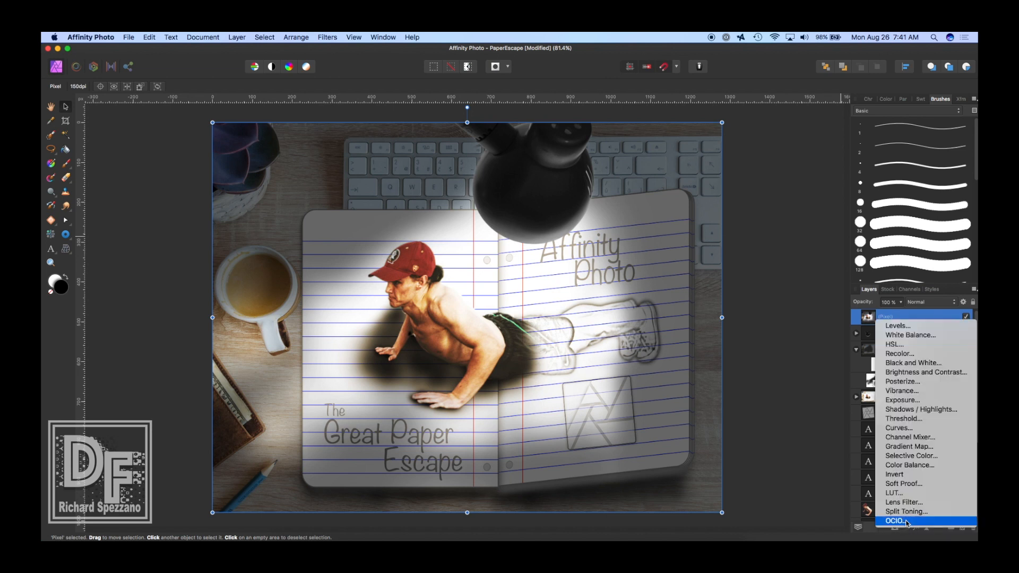
pyautogui.click(904, 513)
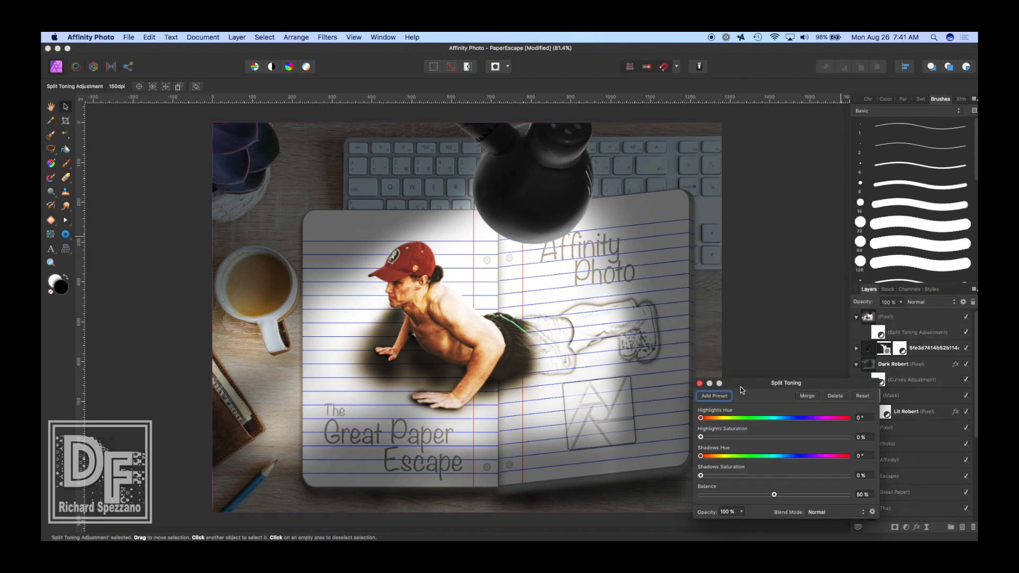
pyautogui.moveTo(742, 397); pyautogui.dragTo(788, 340)
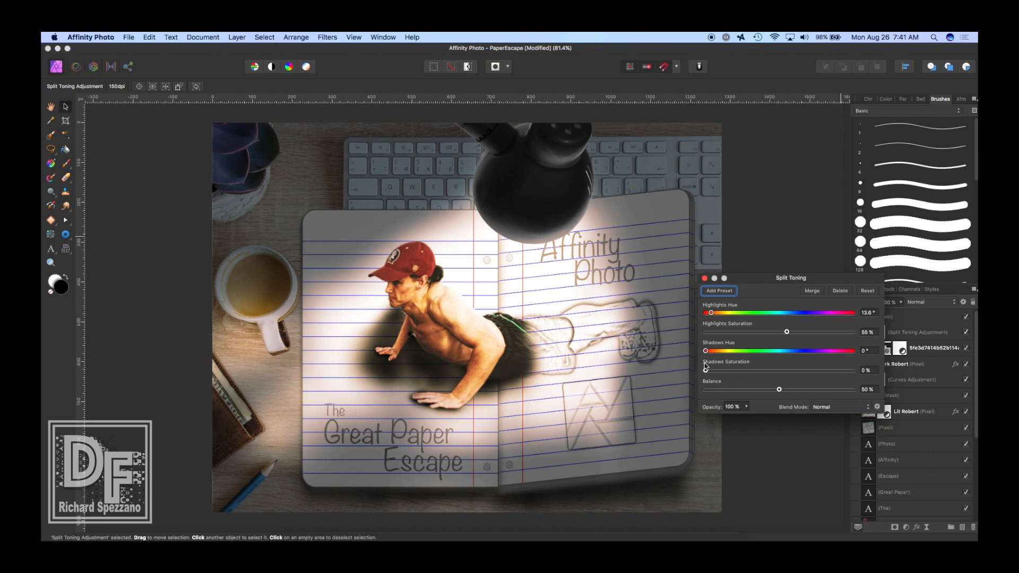
pyautogui.moveTo(706, 369); pyautogui.dragTo(783, 370)
pyautogui.moveTo(705, 351); pyautogui.dragTo(771, 371)
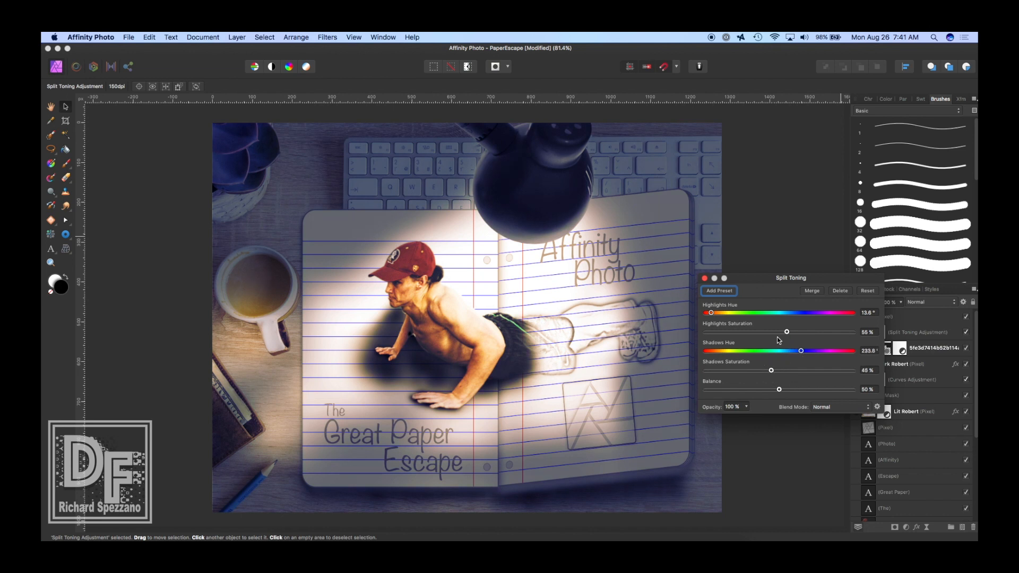
# Step: Refine the split toning with highlights hue 12.8°, highlights saturation 64% and balance 41%
pyautogui.moveTo(712, 315); pyautogui.dragTo(711, 314)
pyautogui.moveTo(787, 332); pyautogui.dragTo(800, 333)
pyautogui.moveTo(778, 392)
pyautogui.mouseDown()
pyautogui.moveTo(818, 393)
pyautogui.moveTo(765, 399)
pyautogui.mouseUp()
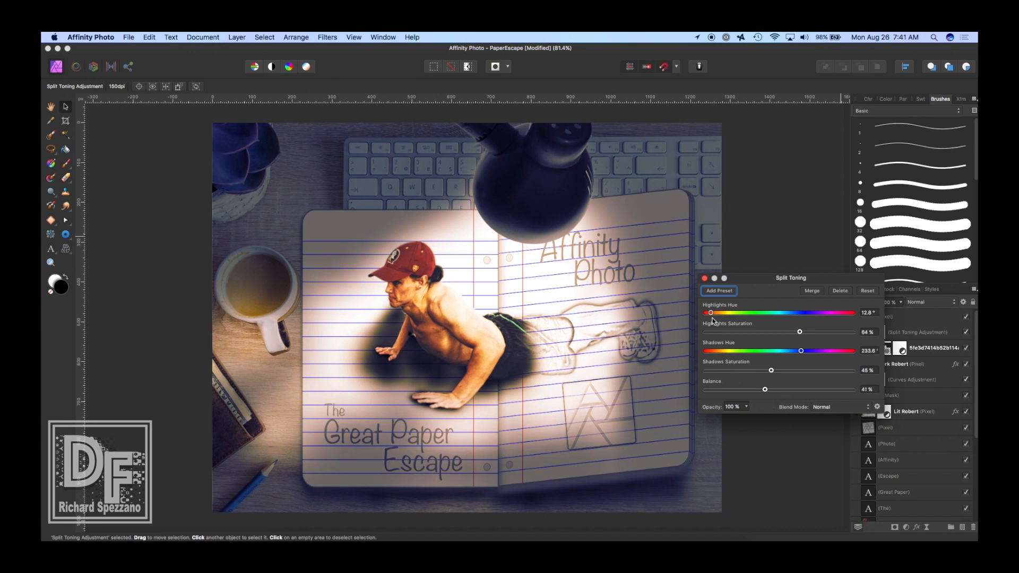
pyautogui.click(704, 278)
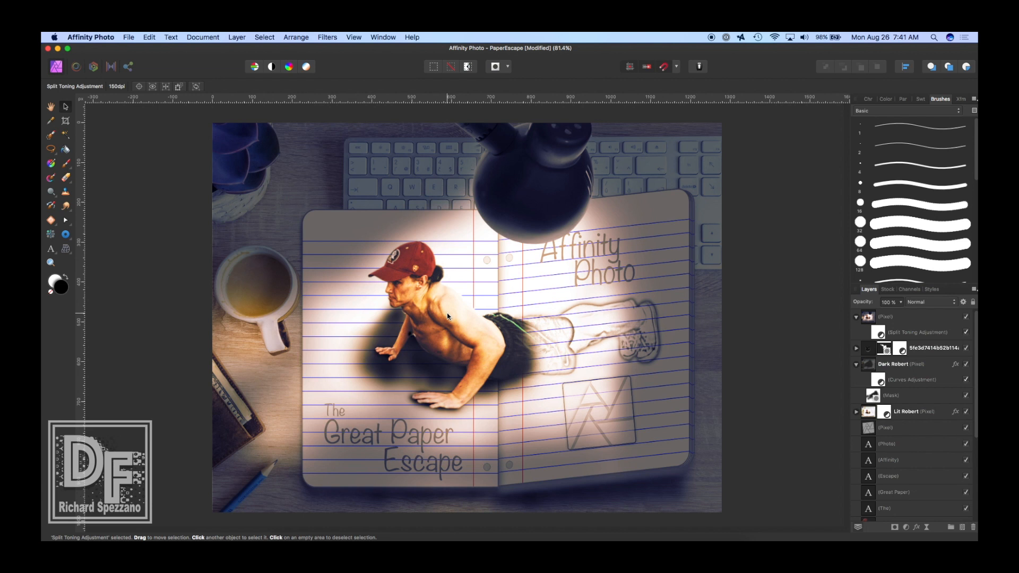
# Step: Add a live Add Noise filter to the merged layer and view the image at 100% zoom
pyautogui.click(856, 318)
pyautogui.click(866, 319)
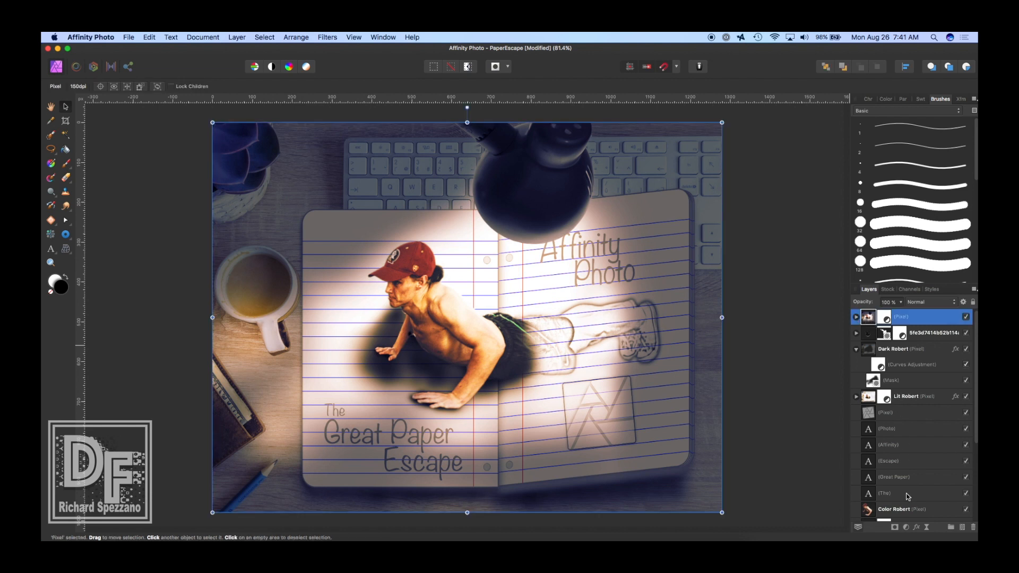
pyautogui.click(928, 527)
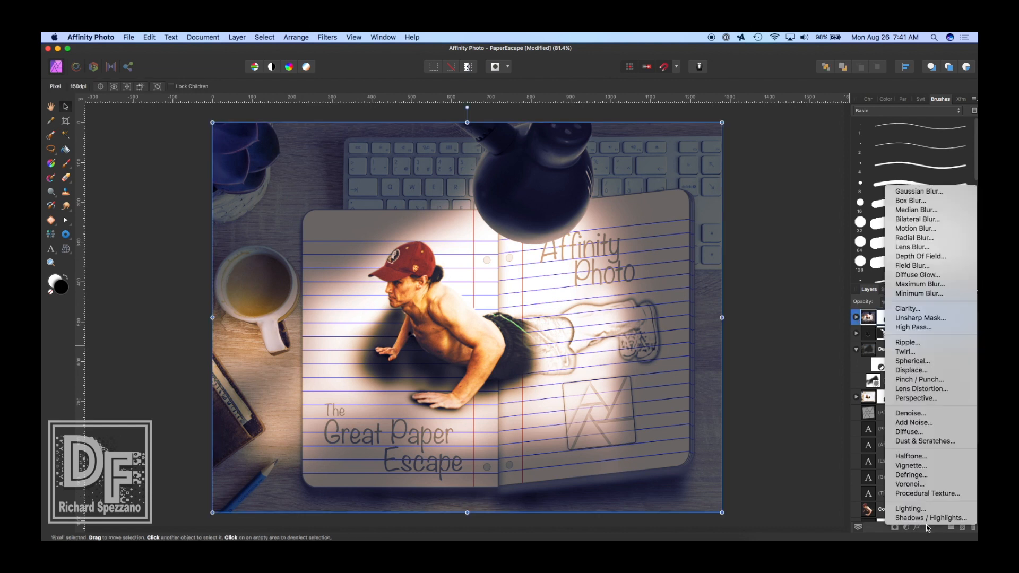
pyautogui.click(903, 422)
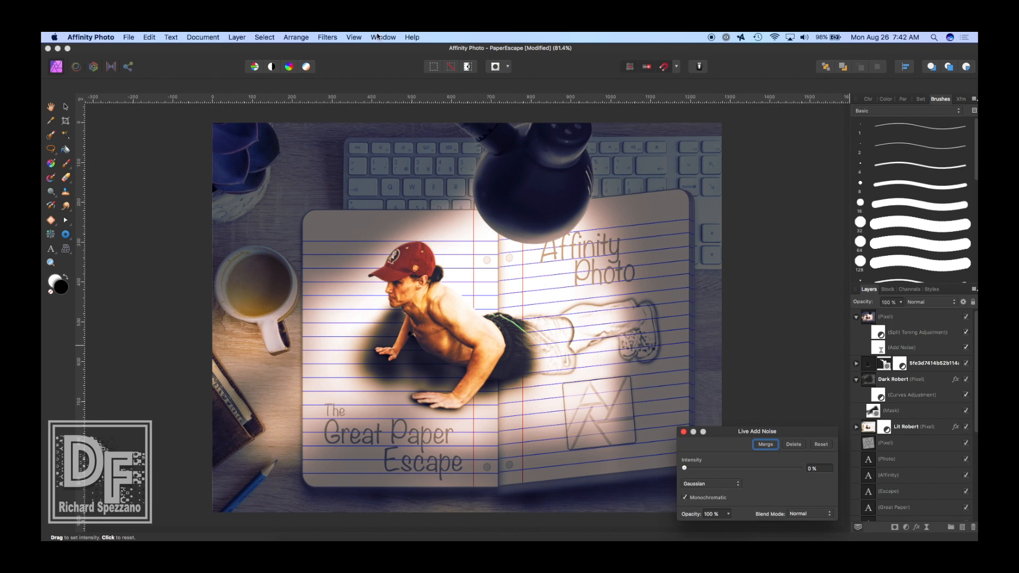
pyautogui.click(355, 37)
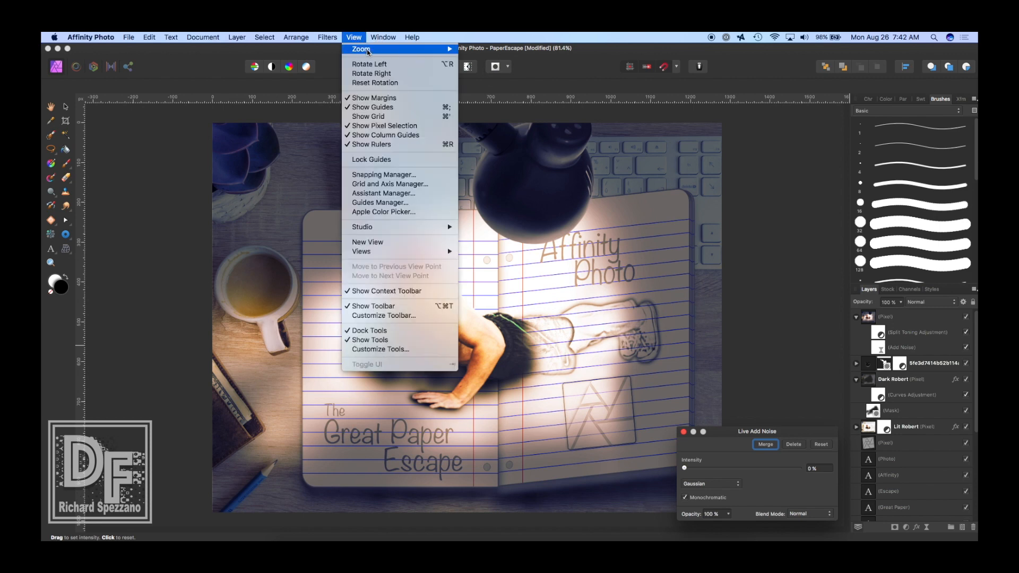
pyautogui.moveTo(368, 49)
pyautogui.click(477, 89)
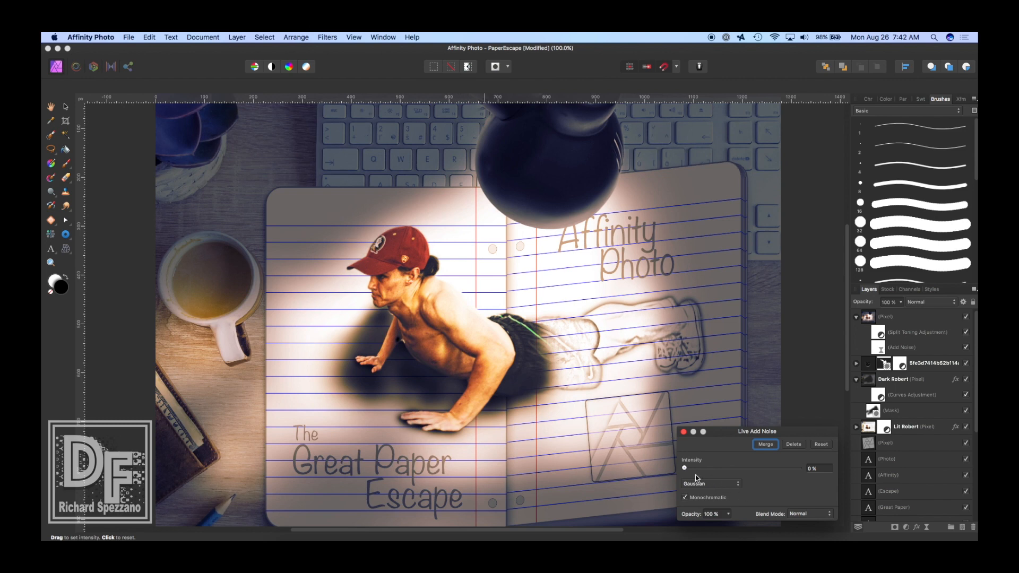
# Step: Try the noise at different strengths and set its intensity to 3%
pyautogui.moveTo(684, 469); pyautogui.dragTo(837, 469)
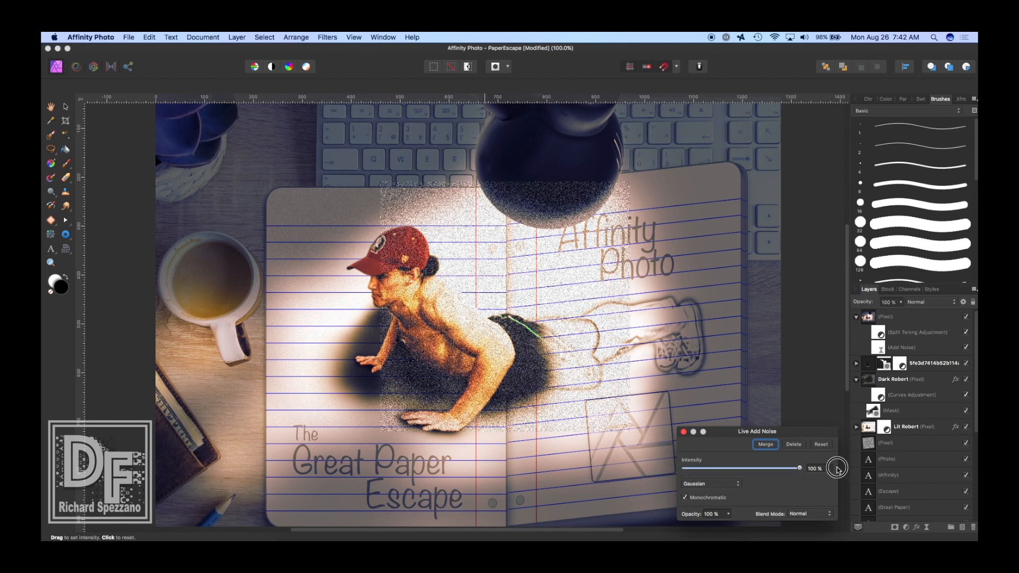
pyautogui.click(692, 469)
pyautogui.moveTo(699, 472); pyautogui.dragTo(715, 468)
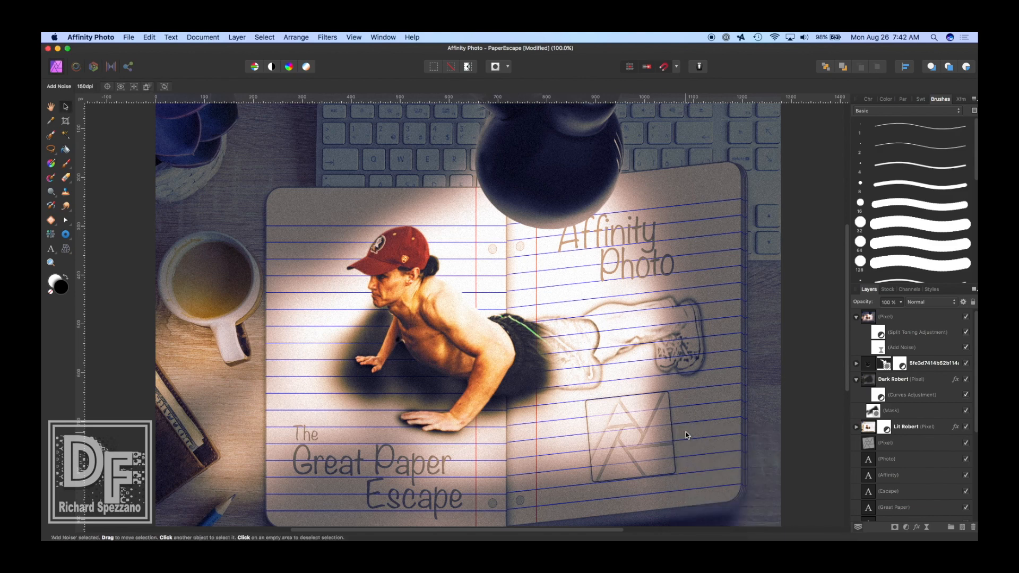
pyautogui.doubleClick(880, 349)
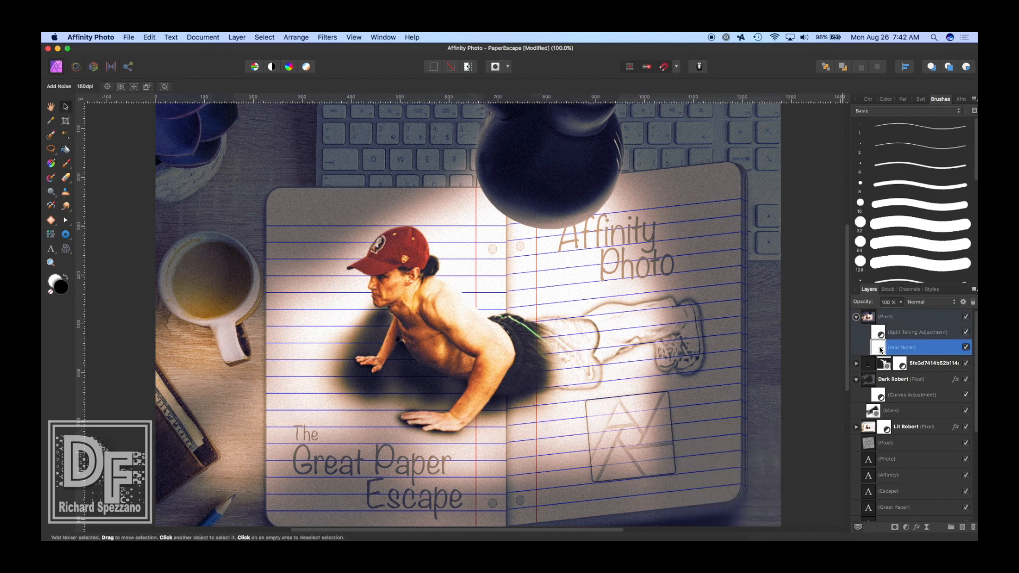
pyautogui.moveTo(688, 472); pyautogui.dragTo(689, 471)
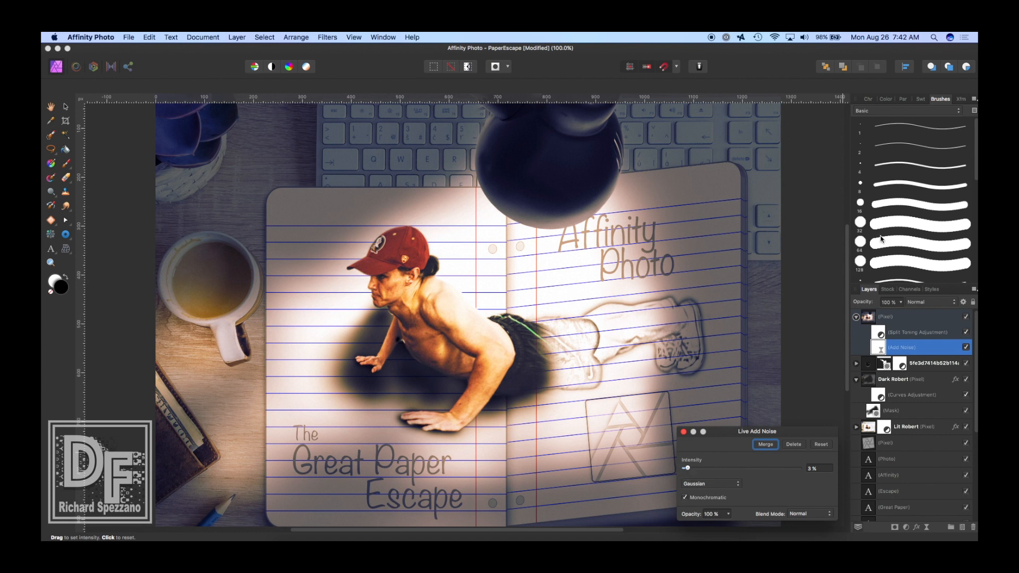
pyautogui.click(684, 433)
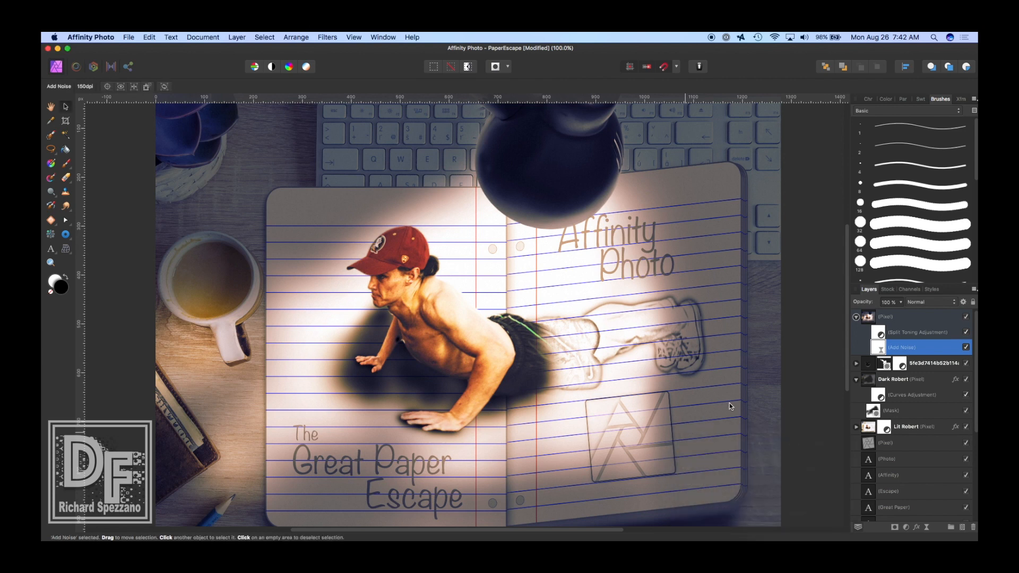
# Step: Draw a small donut shape across the notebook's fold between the lower punch holes and fill it with mid gray
pyautogui.click(51, 107)
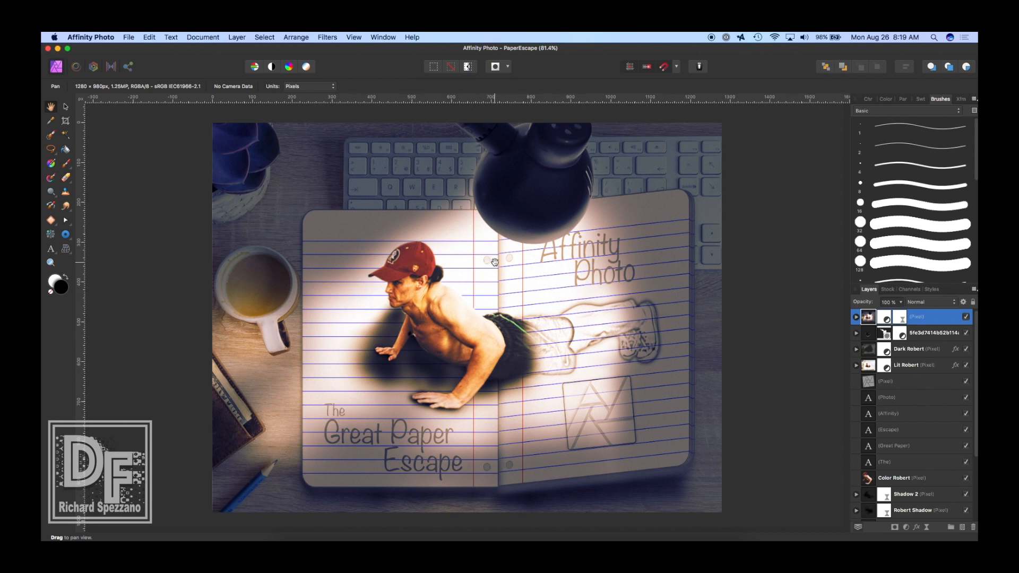
pyautogui.click(69, 238)
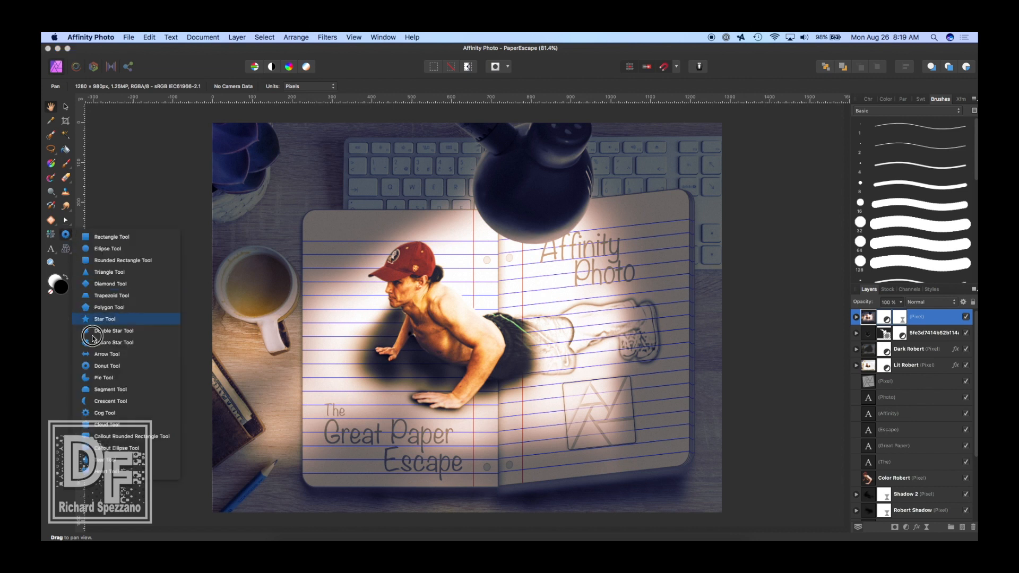
pyautogui.click(93, 365)
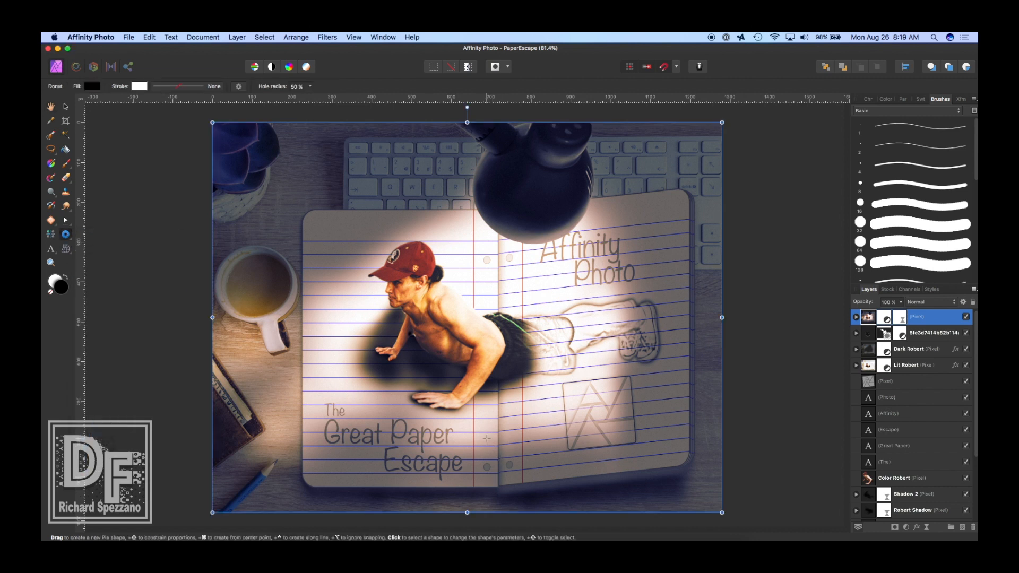
pyautogui.moveTo(486, 439); pyautogui.dragTo(510, 462)
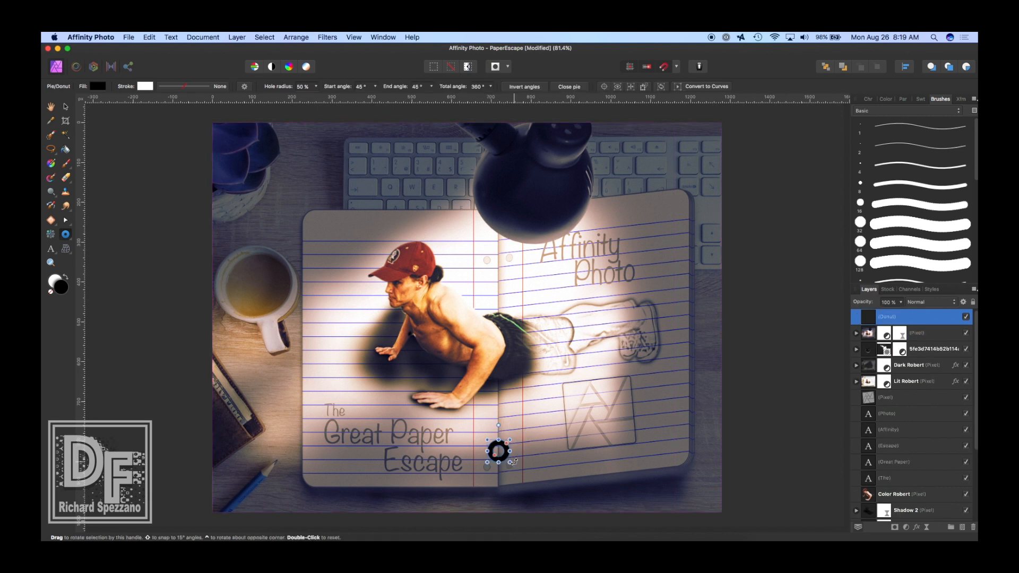
pyautogui.click(93, 85)
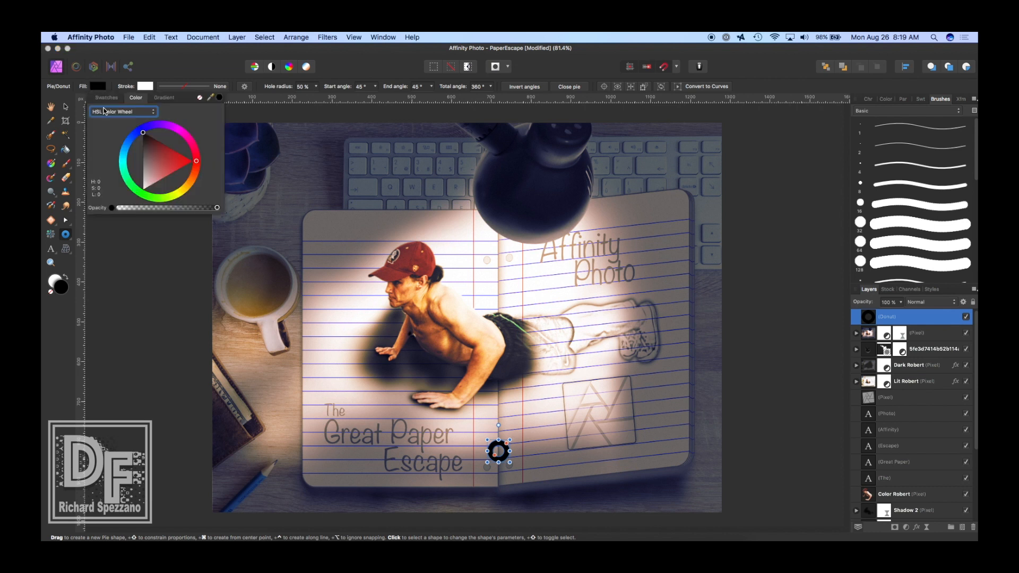
pyautogui.click(143, 161)
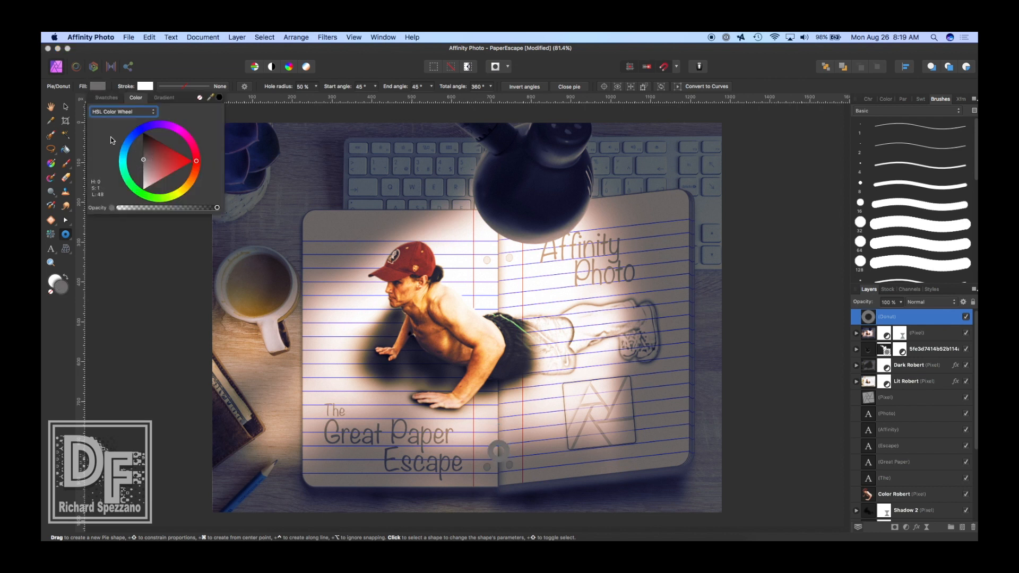
# Step: Set the donut's end angle to 269° to open it into a partial ring
pyautogui.click(65, 107)
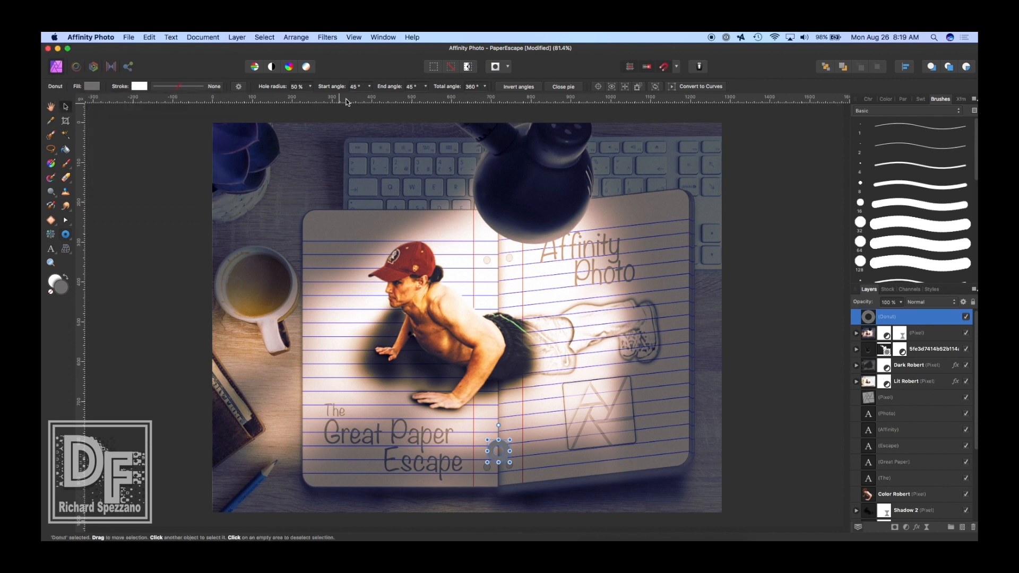
pyautogui.click(425, 88)
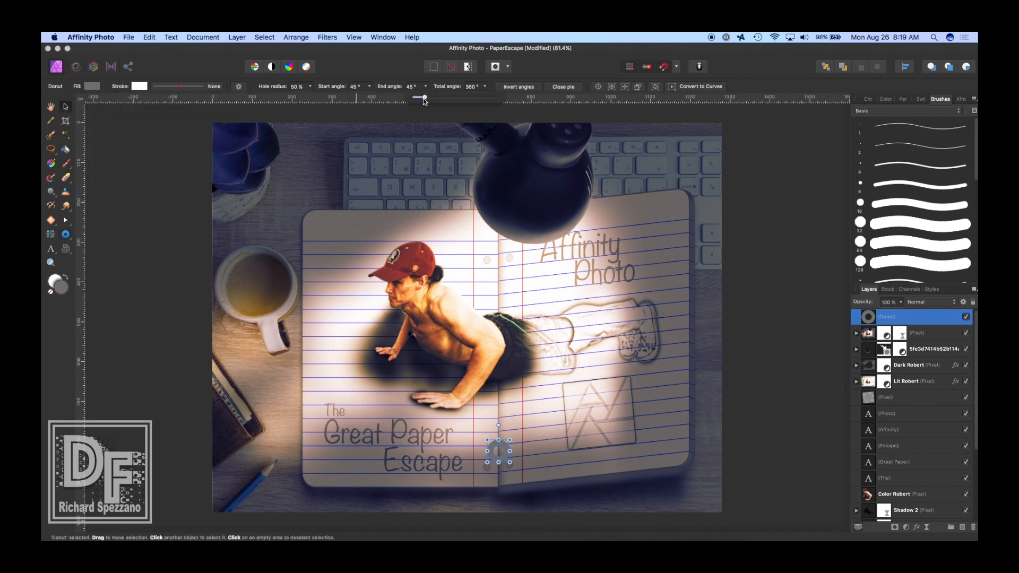
pyautogui.moveTo(424, 100); pyautogui.dragTo(474, 107)
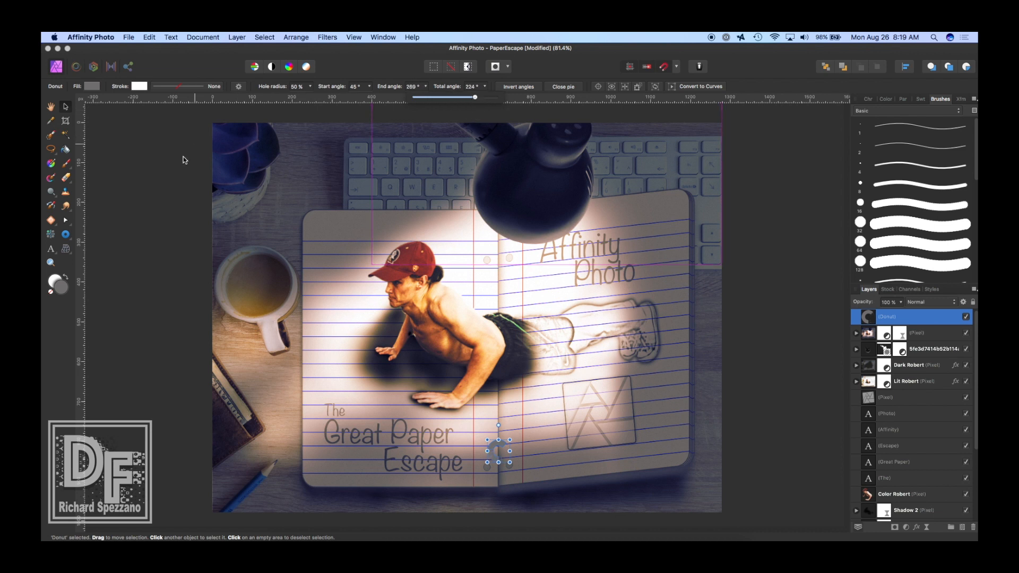
# Step: Rotate the partial ring so it arches over the notebook's fold between the two lower punch holes
pyautogui.click(51, 262)
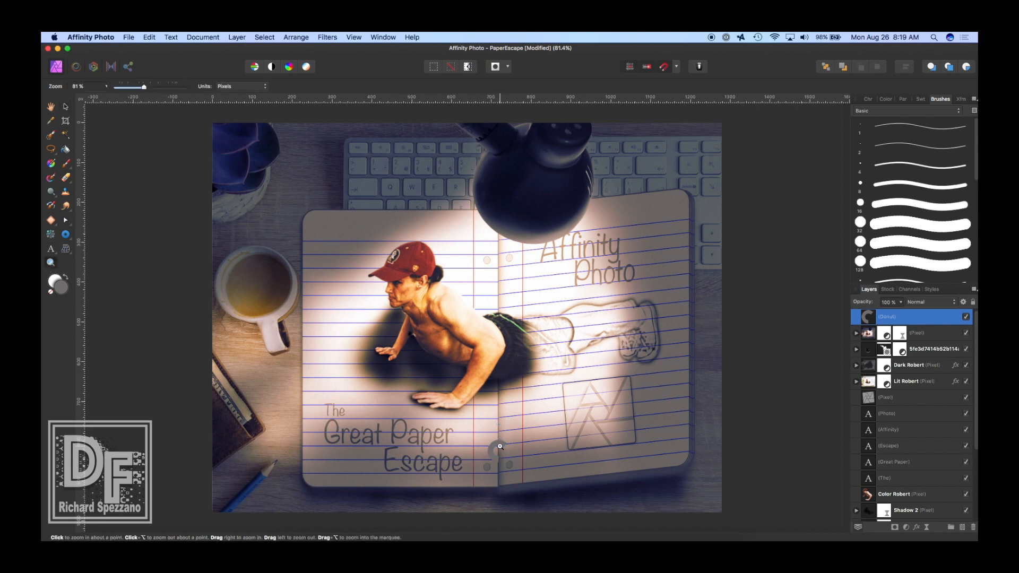
pyautogui.click(500, 447)
pyautogui.click(500, 447)
pyautogui.click(500, 447)
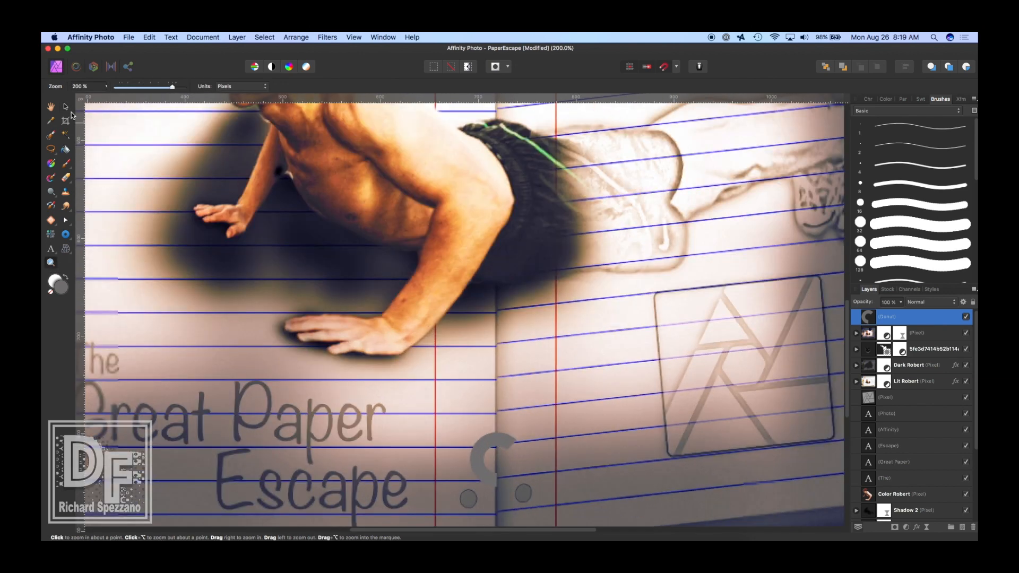
pyautogui.click(65, 106)
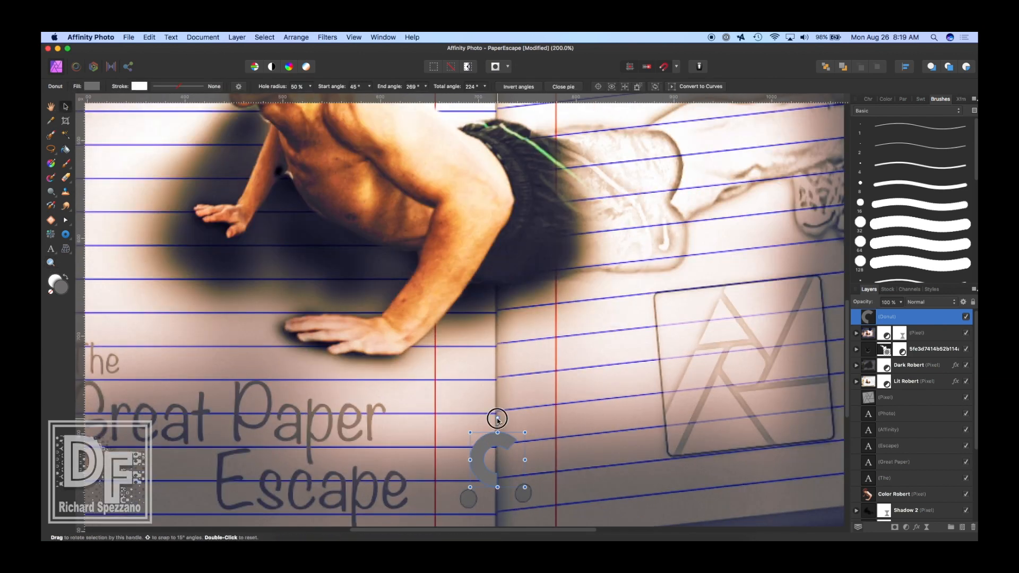
pyautogui.moveTo(498, 419); pyautogui.dragTo(534, 509)
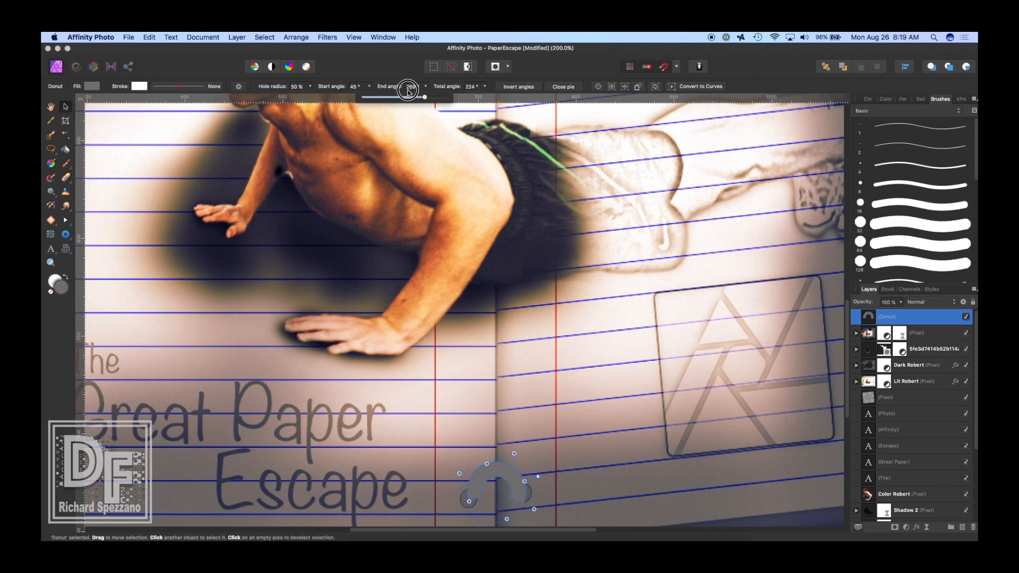
# Step: Set the ring's end angle to 227° and rotate and reposition it so both ends meet the punch holes
pyautogui.click(426, 90)
pyautogui.moveTo(428, 99)
pyautogui.mouseDown()
pyautogui.moveTo(405, 98)
pyautogui.moveTo(414, 100)
pyautogui.mouseUp()
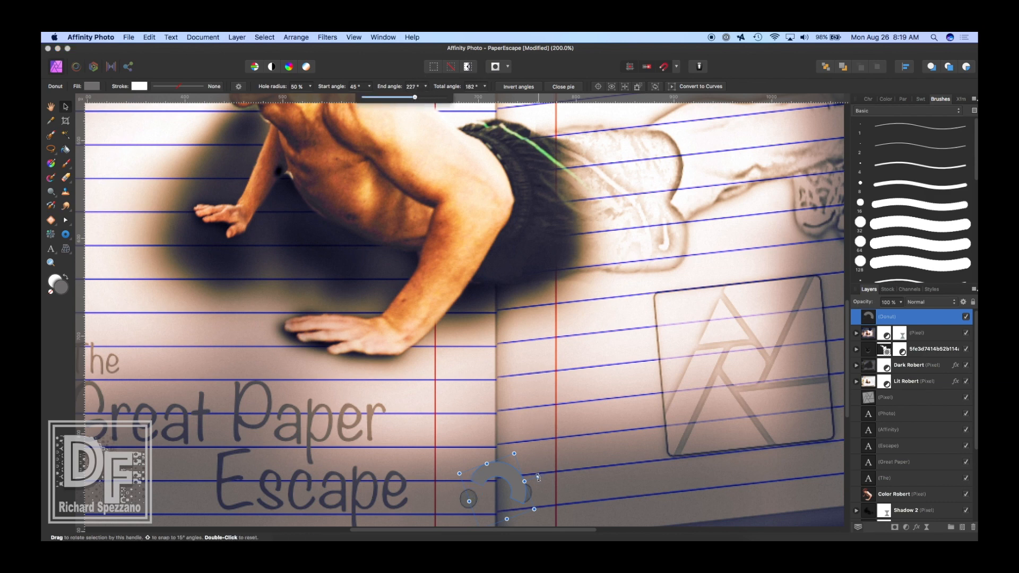
pyautogui.moveTo(537, 476)
pyautogui.mouseDown()
pyautogui.moveTo(526, 464)
pyautogui.moveTo(501, 479)
pyautogui.moveTo(540, 501)
pyautogui.moveTo(493, 483)
pyautogui.moveTo(523, 467)
pyautogui.mouseUp()
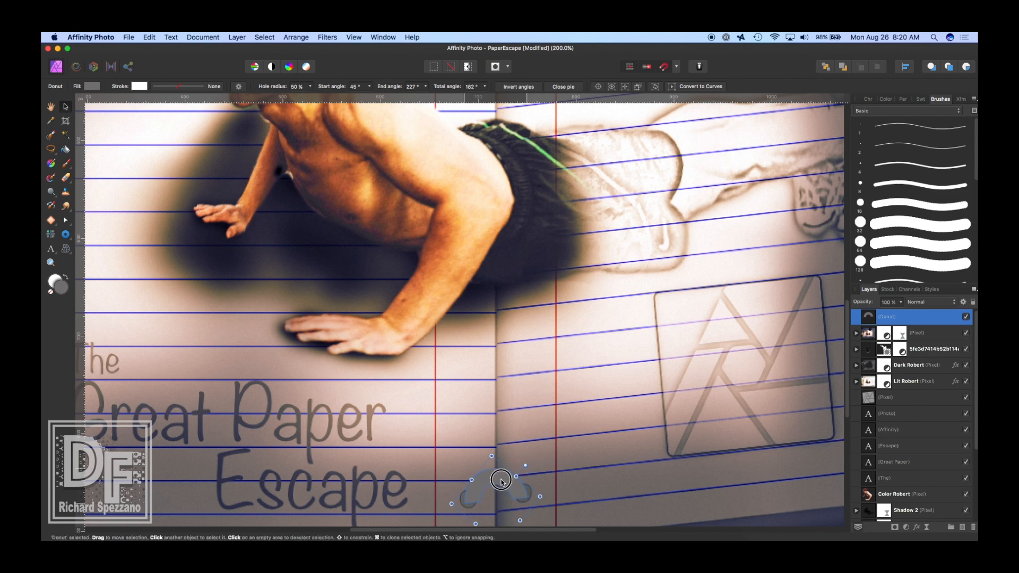
# Step: Darken the ring's fill to a gray with lightness 39, load its outline as a selection and add a pixel layer above it
pyautogui.click(92, 86)
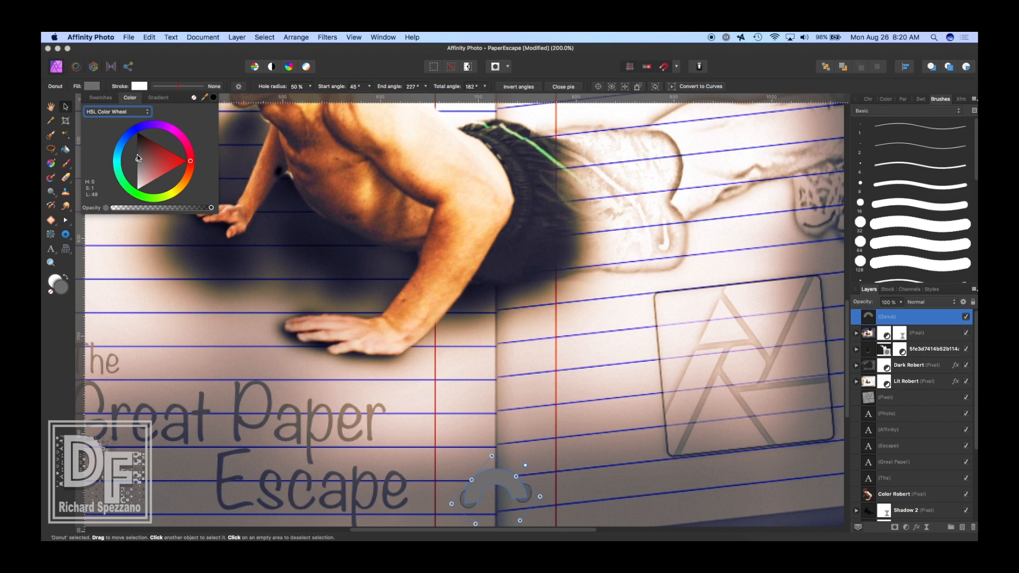
pyautogui.moveTo(138, 157); pyautogui.dragTo(138, 155)
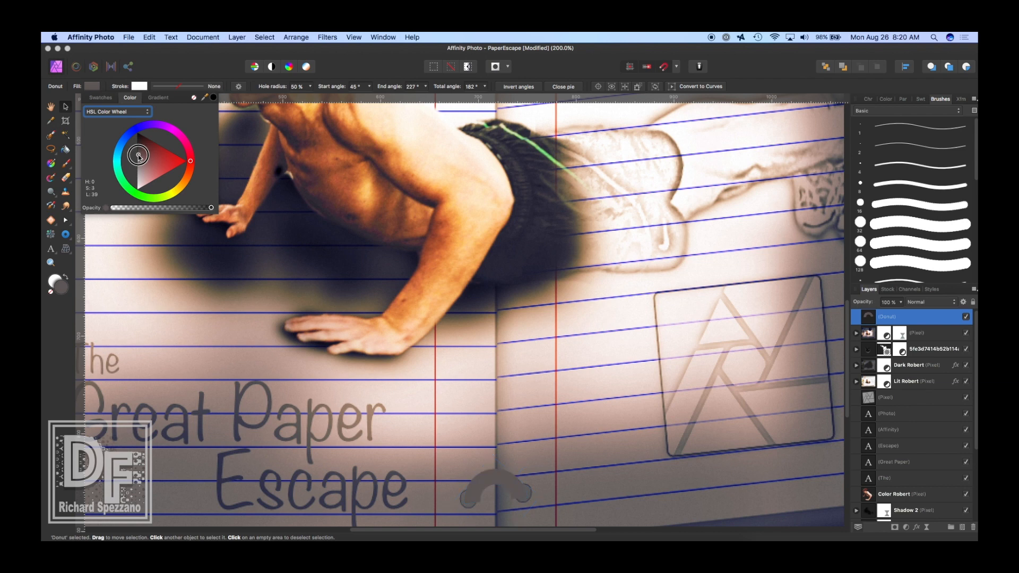
pyautogui.click(866, 319)
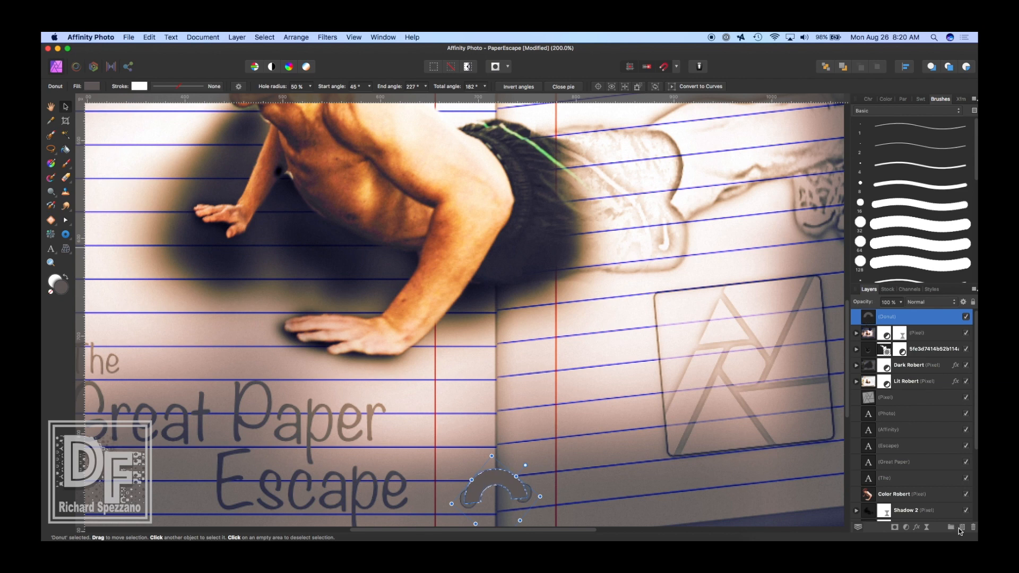
pyautogui.click(962, 528)
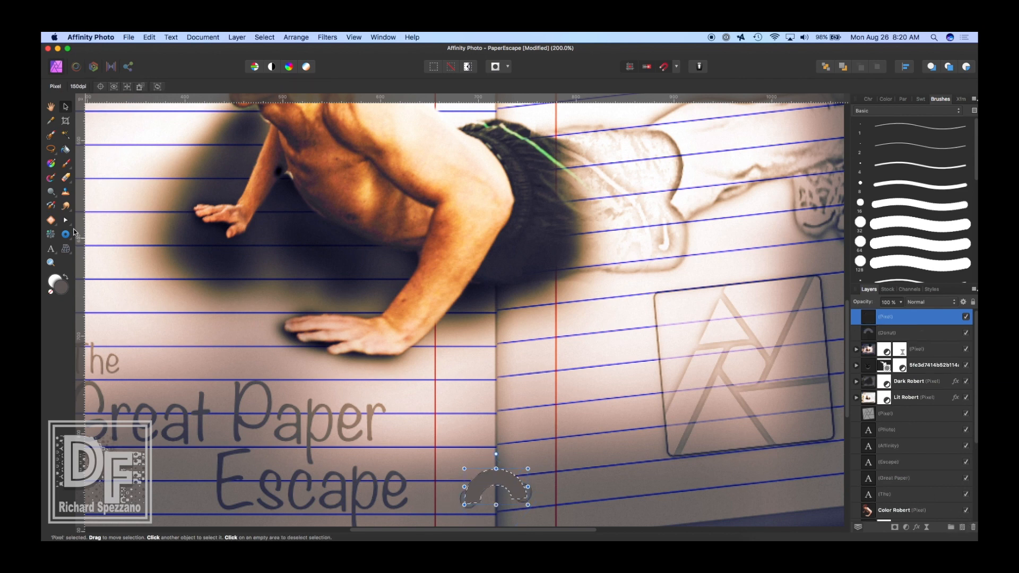
# Step: Set up a soft white paint brush 27.9 px wide with 45% opacity
pyautogui.click(66, 164)
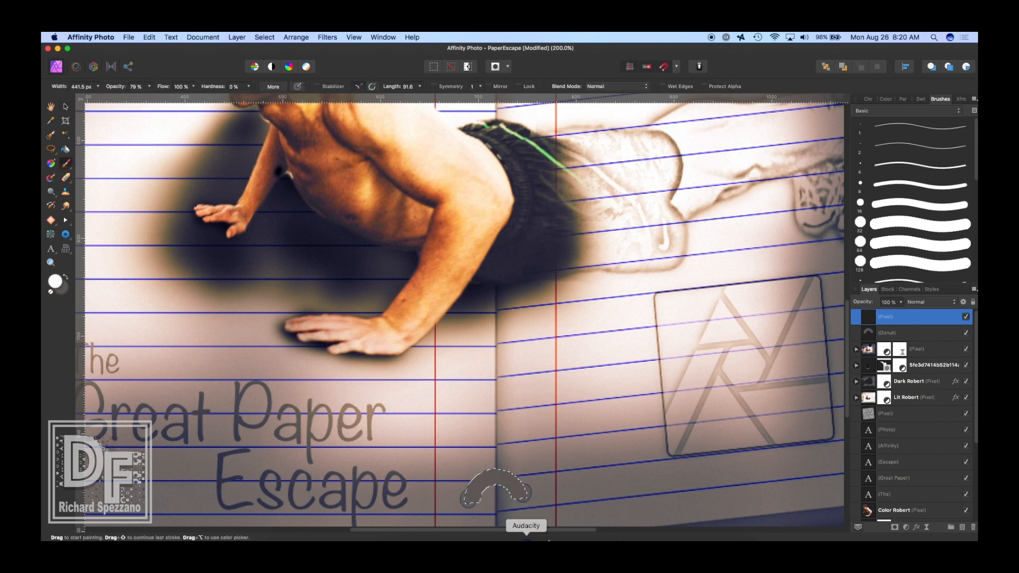
pyautogui.press('[')
pyautogui.press('[')
pyautogui.press('[')
pyautogui.press('[')
pyautogui.press('[')
pyautogui.press('[')
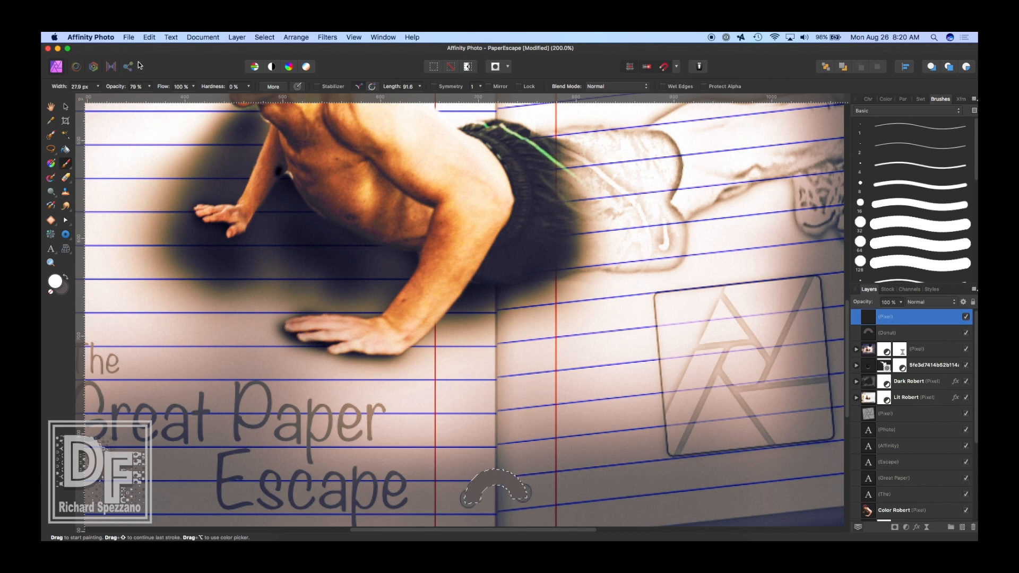
pyautogui.click(151, 85)
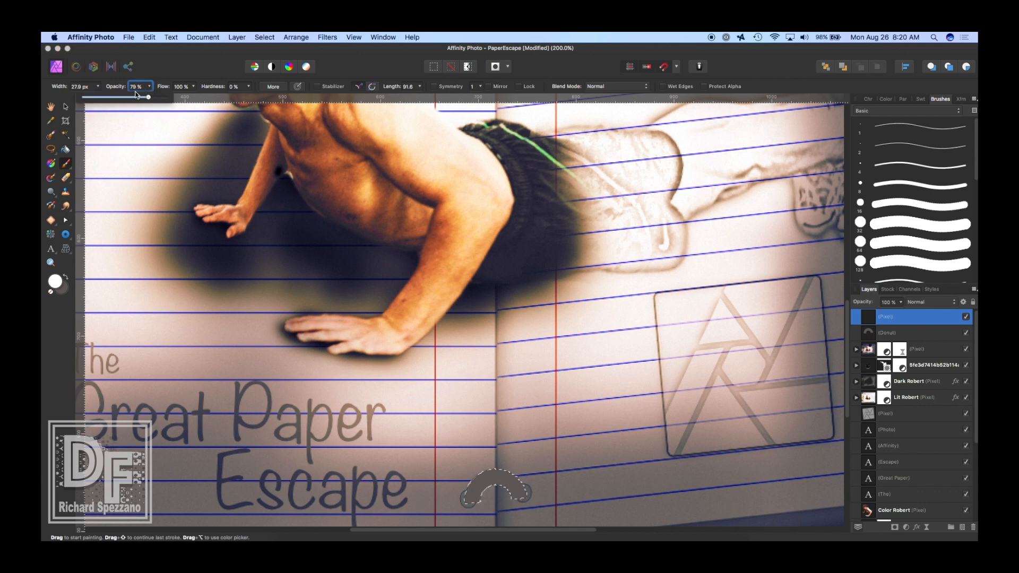
pyautogui.moveTo(150, 98); pyautogui.dragTo(125, 98)
pyautogui.click(521, 487)
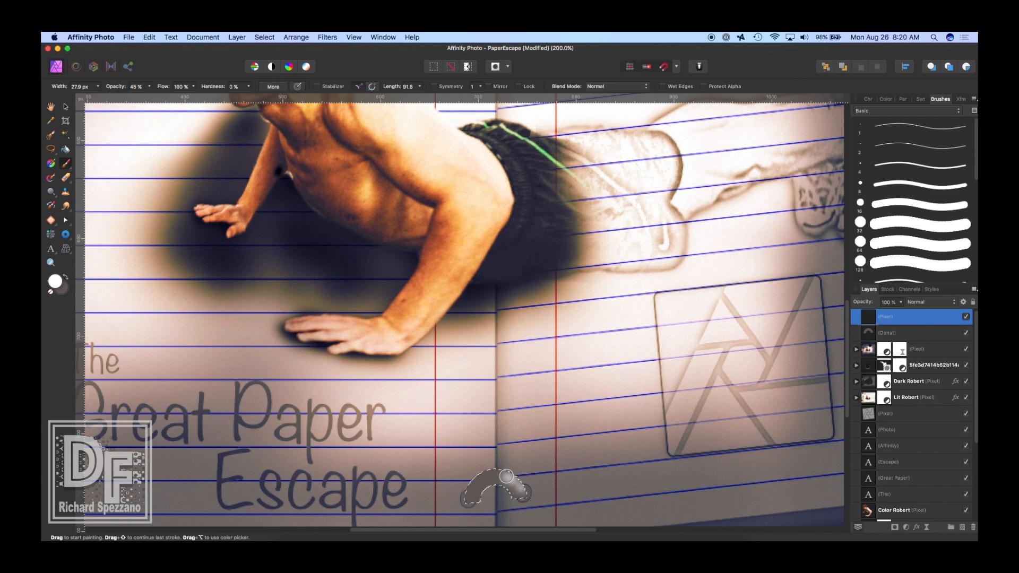
pyautogui.moveTo(506, 476); pyautogui.dragTo(475, 485)
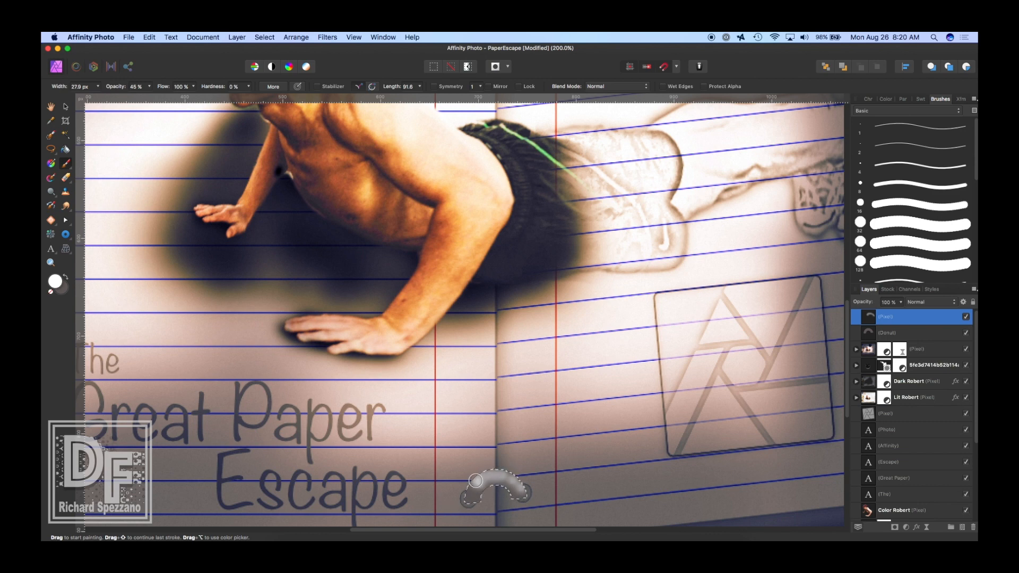
pyautogui.press('super+z')
pyautogui.press('super+z')
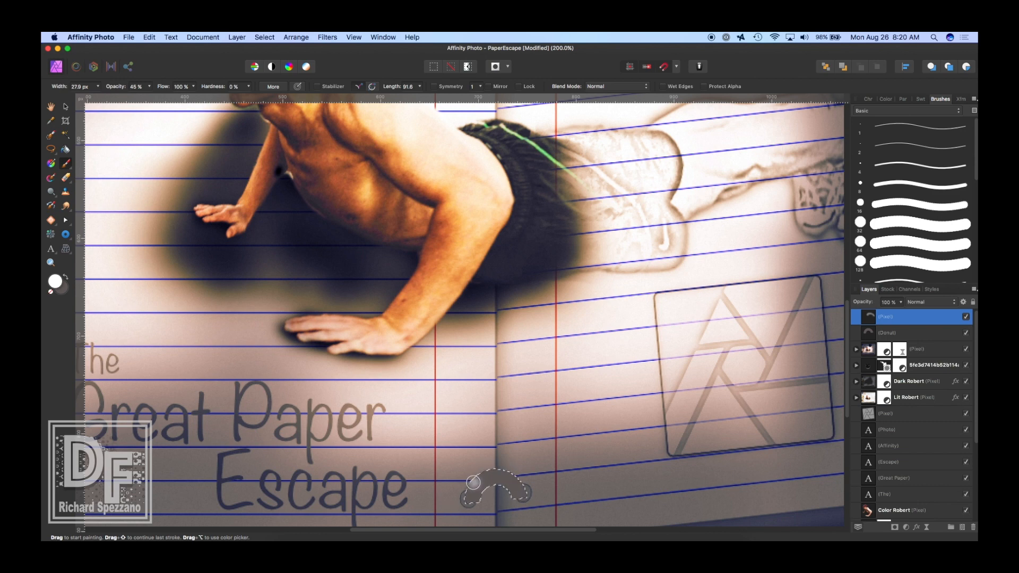
# Step: Brush a white highlight along the ring's arch within the selection and lower the highlight layer's opacity to 64%
pyautogui.moveTo(473, 482)
pyautogui.mouseDown()
pyautogui.moveTo(501, 474)
pyautogui.moveTo(522, 491)
pyautogui.mouseUp()
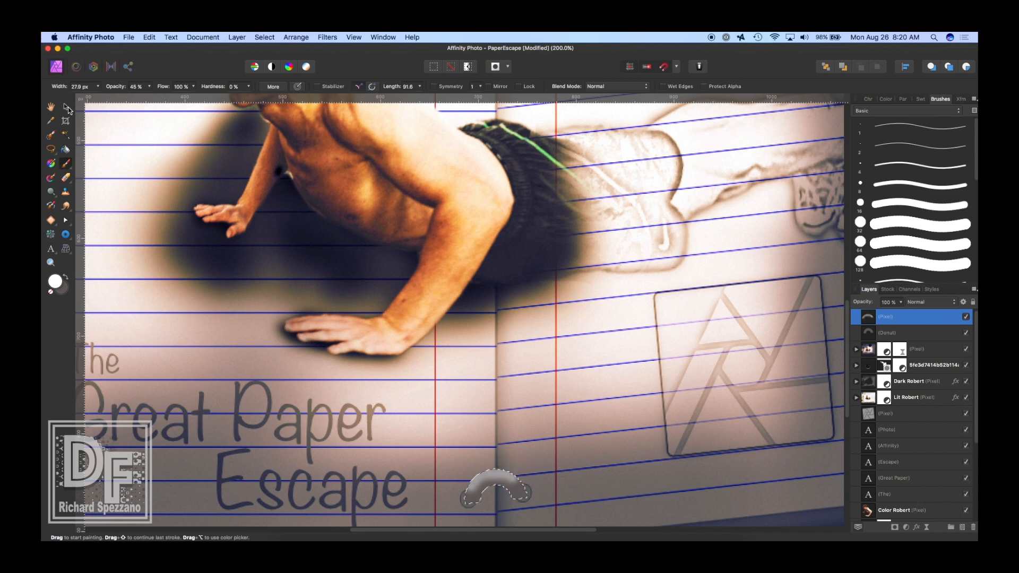
pyautogui.click(66, 106)
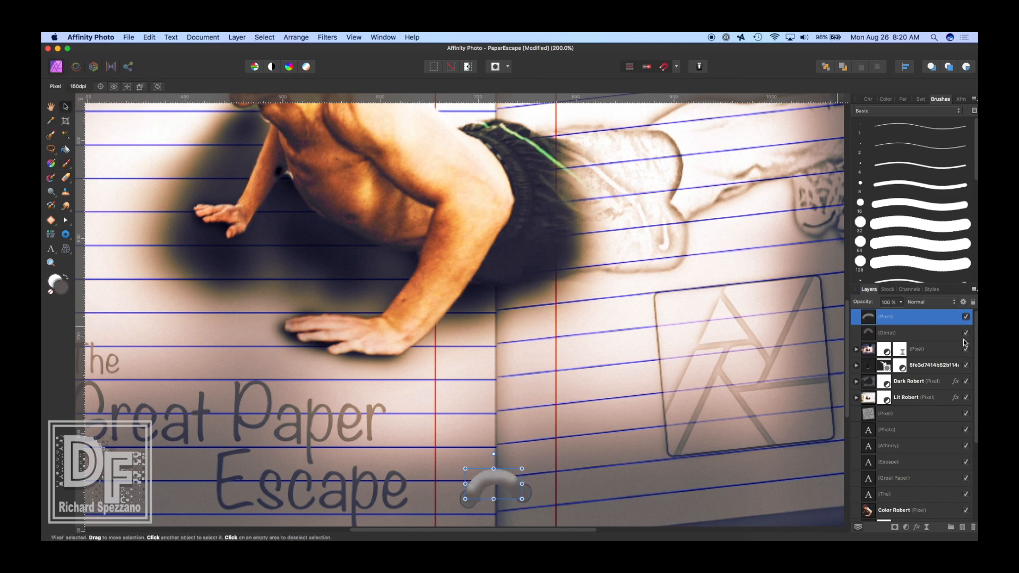
pyautogui.moveTo(868, 304); pyautogui.dragTo(847, 306)
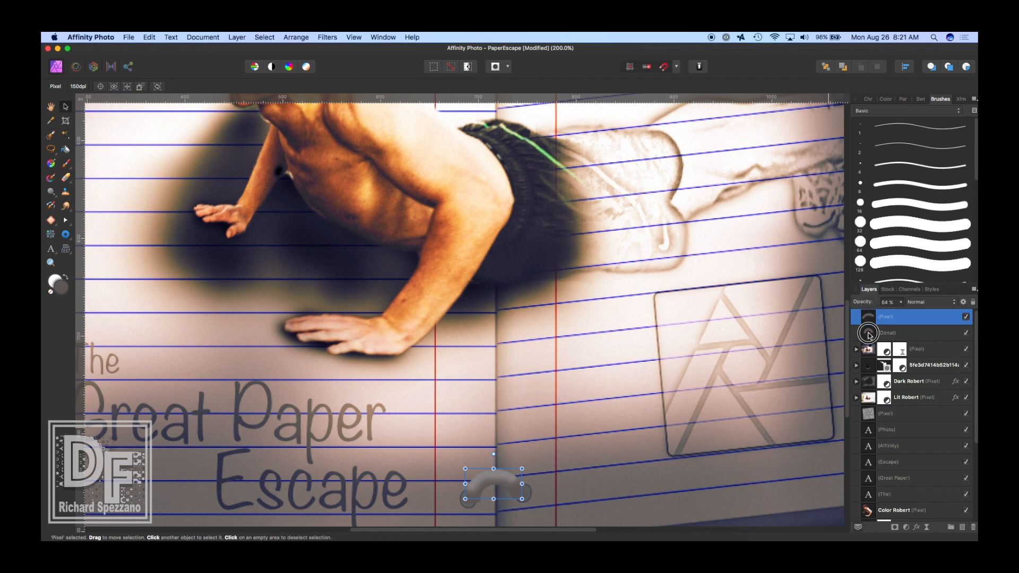
# Step: Add a new pixel layer and place it directly beneath the donut layer
pyautogui.click(874, 332)
pyautogui.click(962, 527)
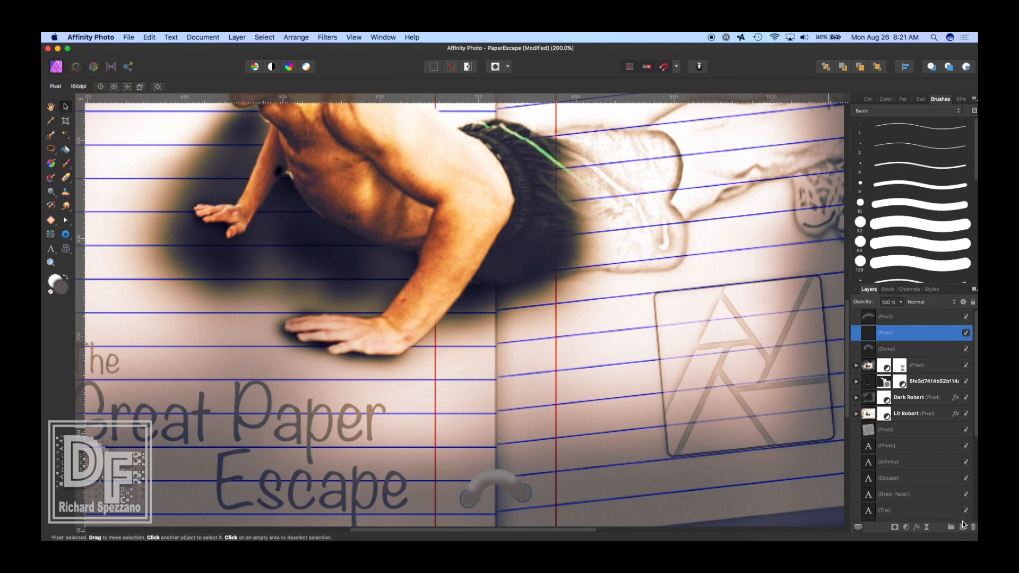
pyautogui.moveTo(877, 340); pyautogui.dragTo(868, 359)
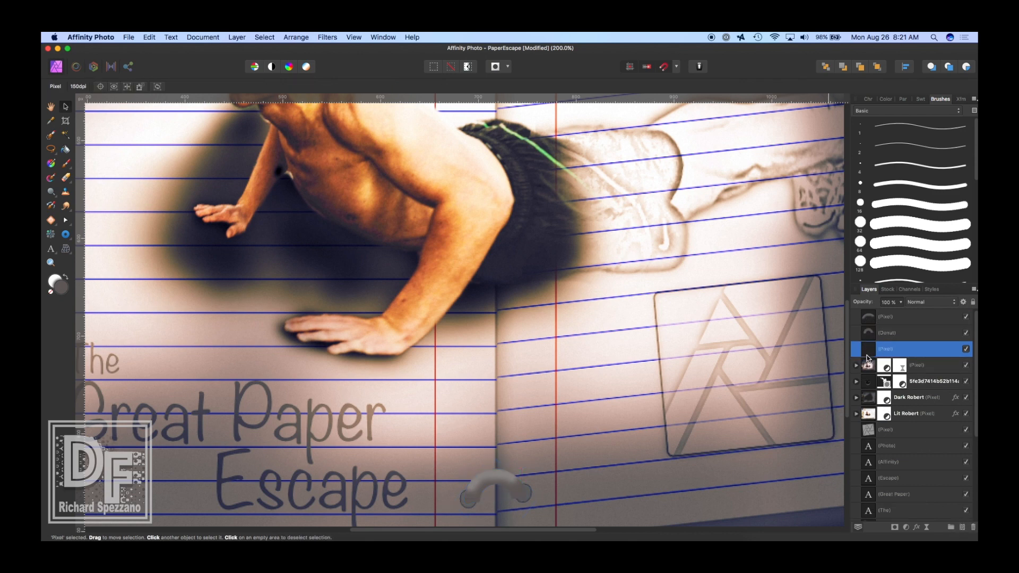
# Step: Brush soft black shadows around both ends of the ring at the punch holes on the new layer
pyautogui.click(67, 165)
pyautogui.click(62, 292)
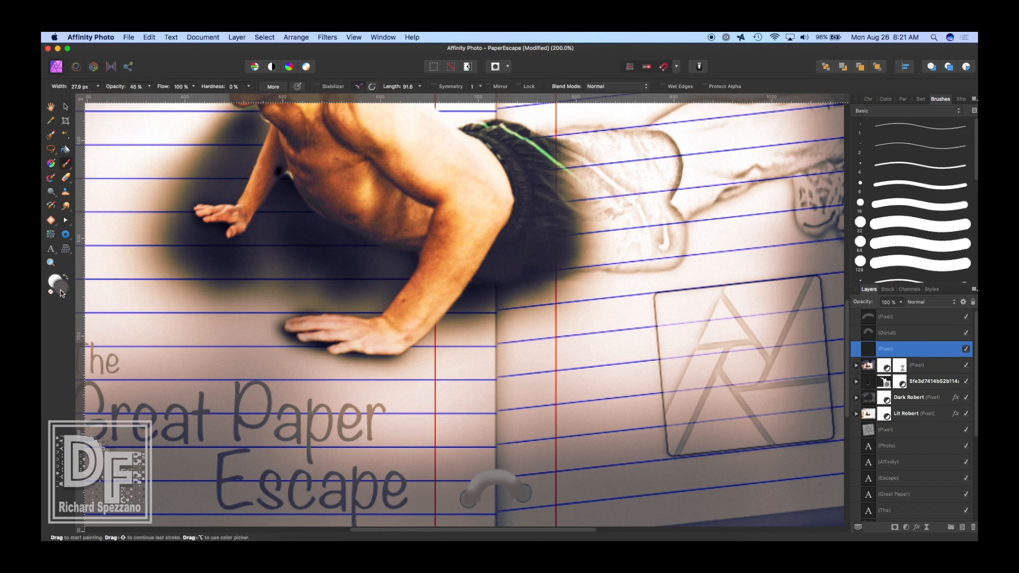
pyautogui.press('d')
pyautogui.click(65, 280)
pyautogui.click(525, 495)
pyautogui.click(65, 107)
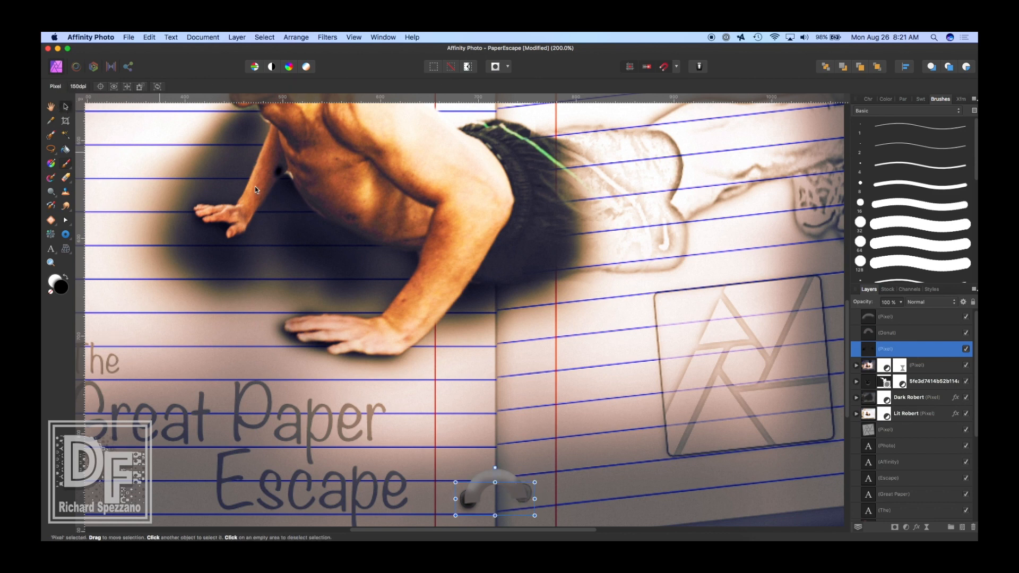
# Step: Shift the donut ring slightly upward against its shadows and return to the shadow layer
pyautogui.click(873, 335)
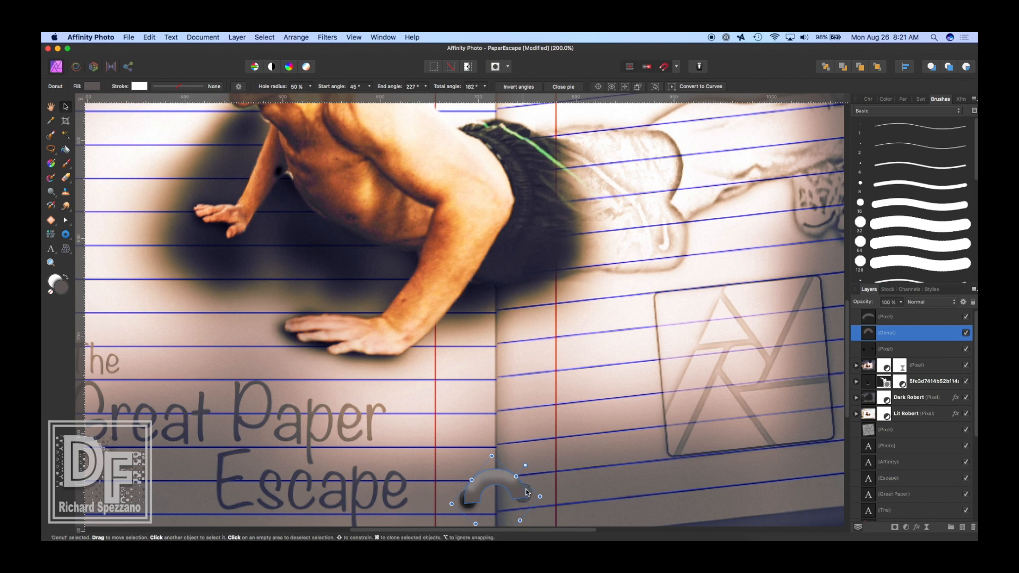
pyautogui.moveTo(539, 496); pyautogui.dragTo(492, 476)
pyautogui.click(531, 497)
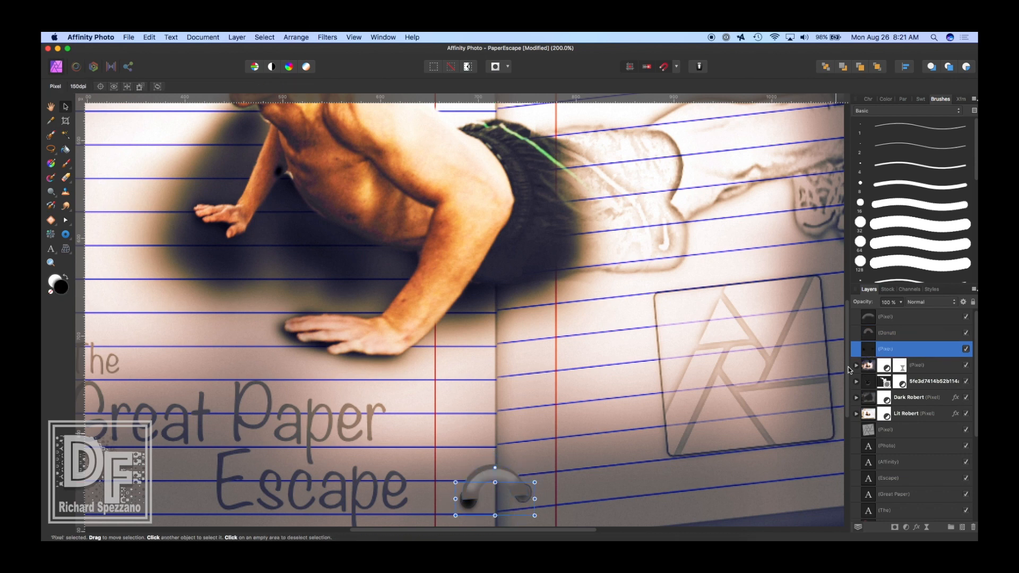
# Step: Brush a soft black shadow beneath the ring's arch across the fold with the 45% opacity brush
pyautogui.click(67, 163)
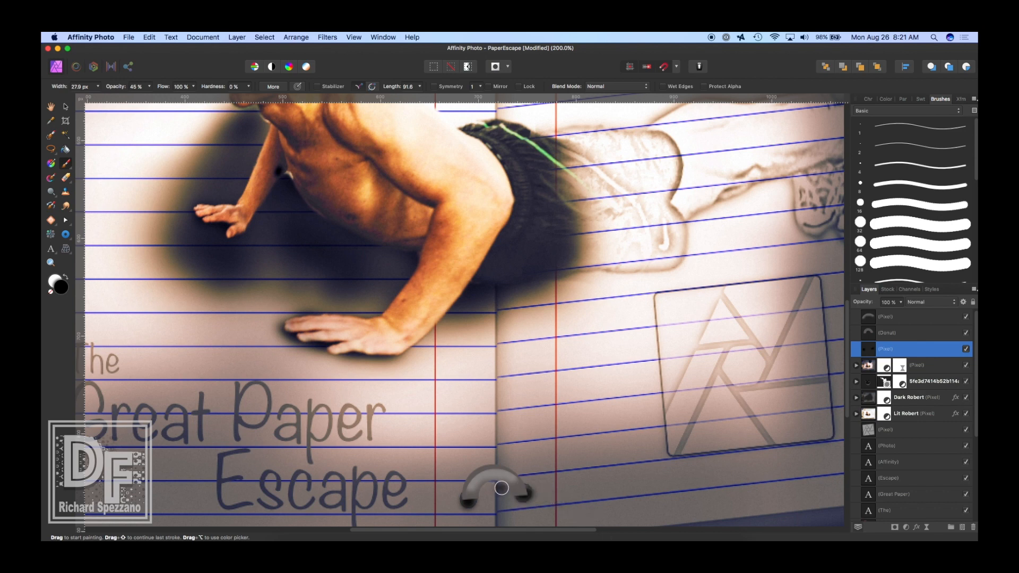
pyautogui.click(149, 86)
pyautogui.moveTo(505, 490); pyautogui.dragTo(463, 499)
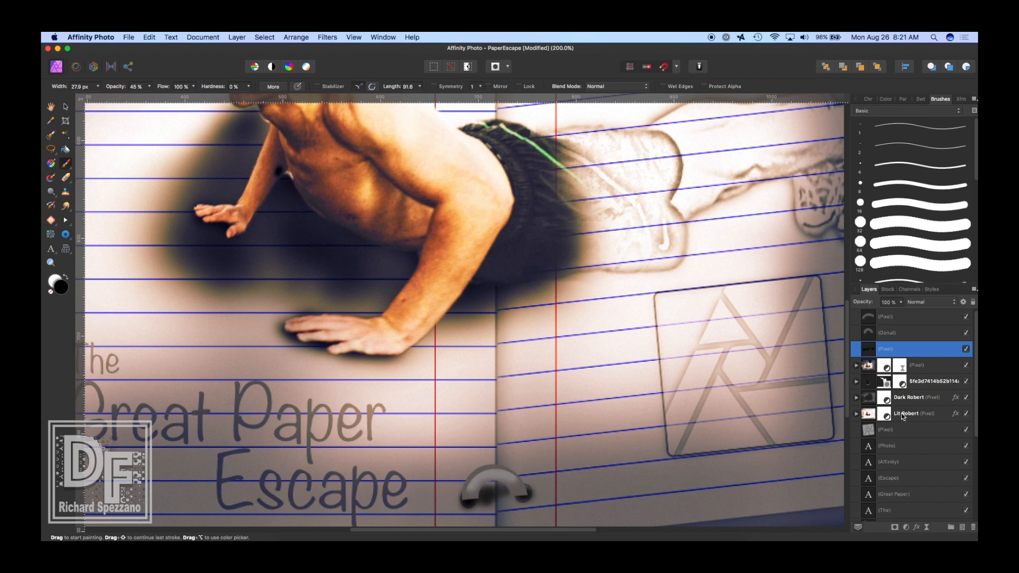
pyautogui.press('v')
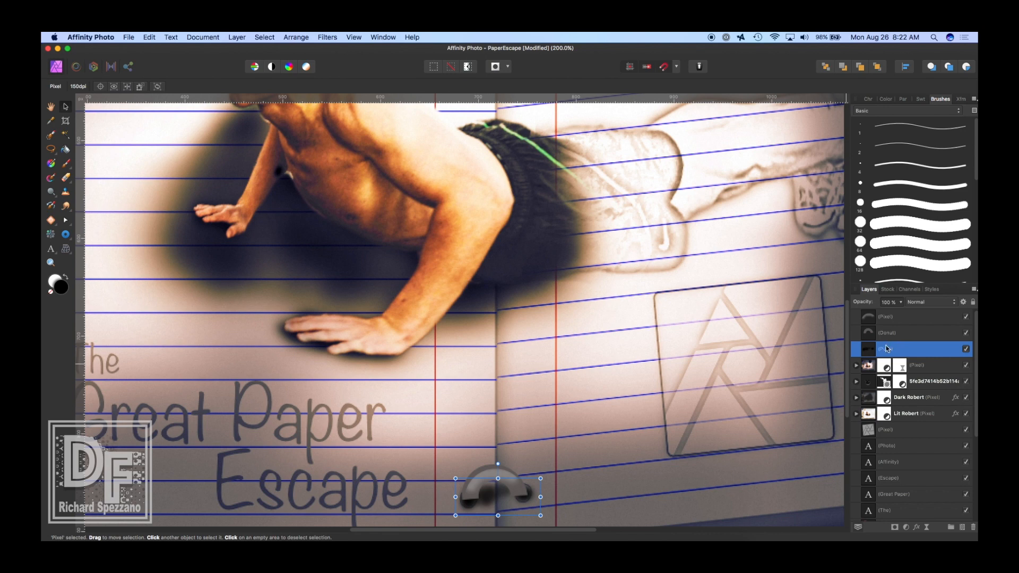
# Step: Move the white highlight layer slightly up and to the left to line up with the shifted ring
pyautogui.click(869, 317)
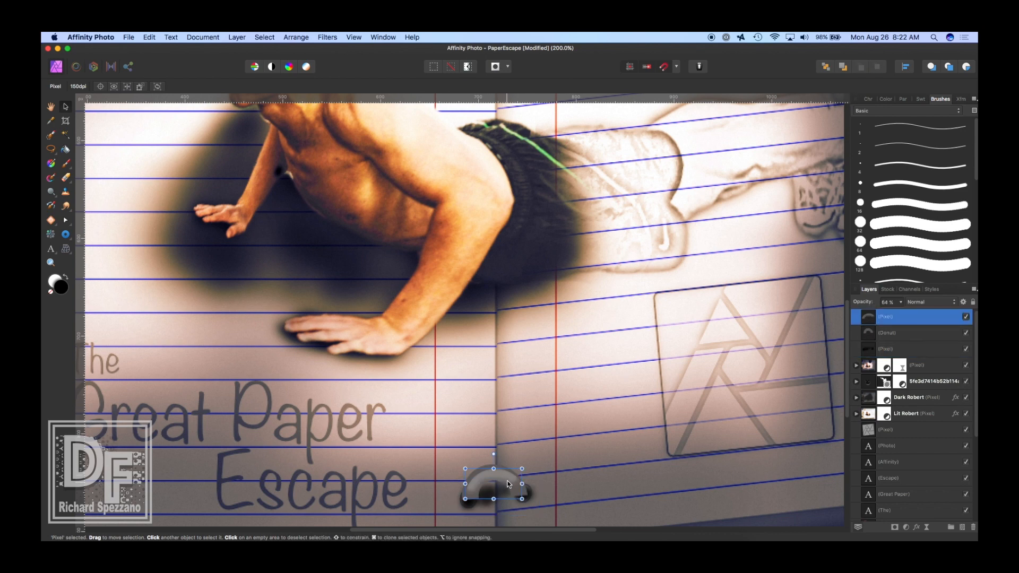
pyautogui.moveTo(510, 482); pyautogui.dragTo(507, 476)
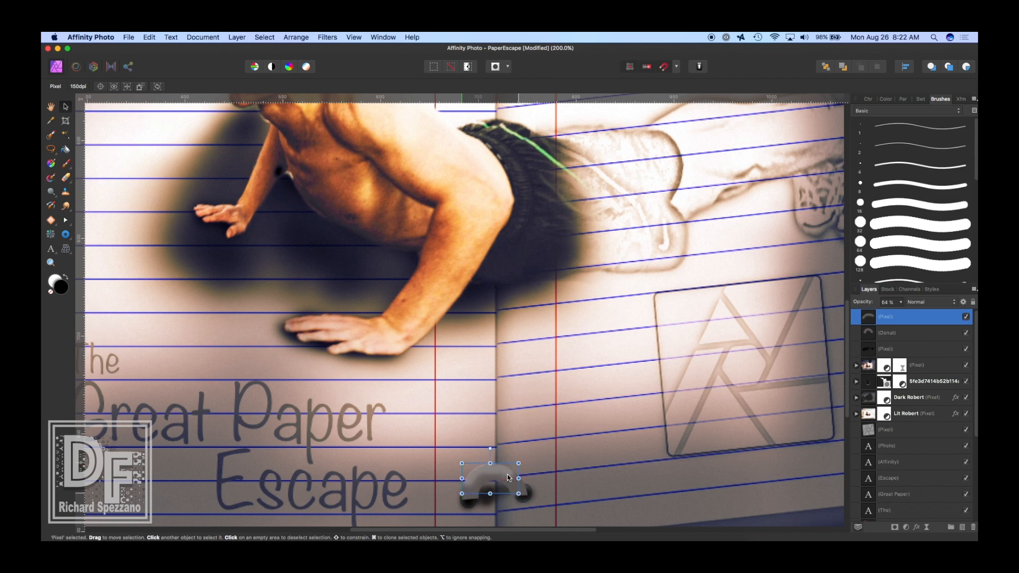
pyautogui.click(810, 514)
# Step: Group the donut ring and its highlight layer together
pyautogui.click(870, 331)
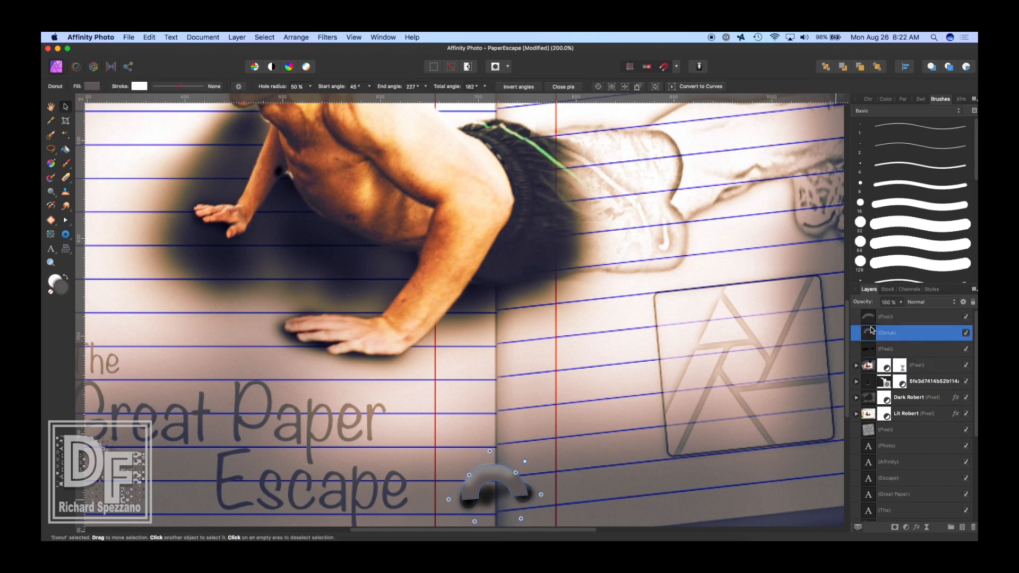
pyautogui.keyDown('shift'); pyautogui.click(870, 319); pyautogui.keyUp('shift')
pyautogui.press('super+g')
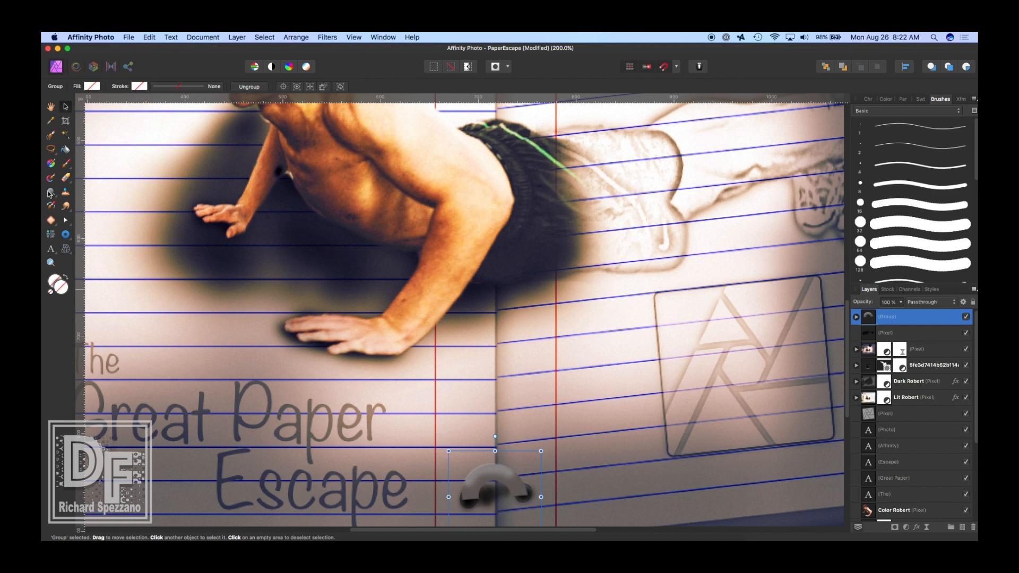
# Step: Smudge the right end of the donut ring to round it off with the Smudge tool, using a smaller brush for the final stroke
pyautogui.click(65, 206)
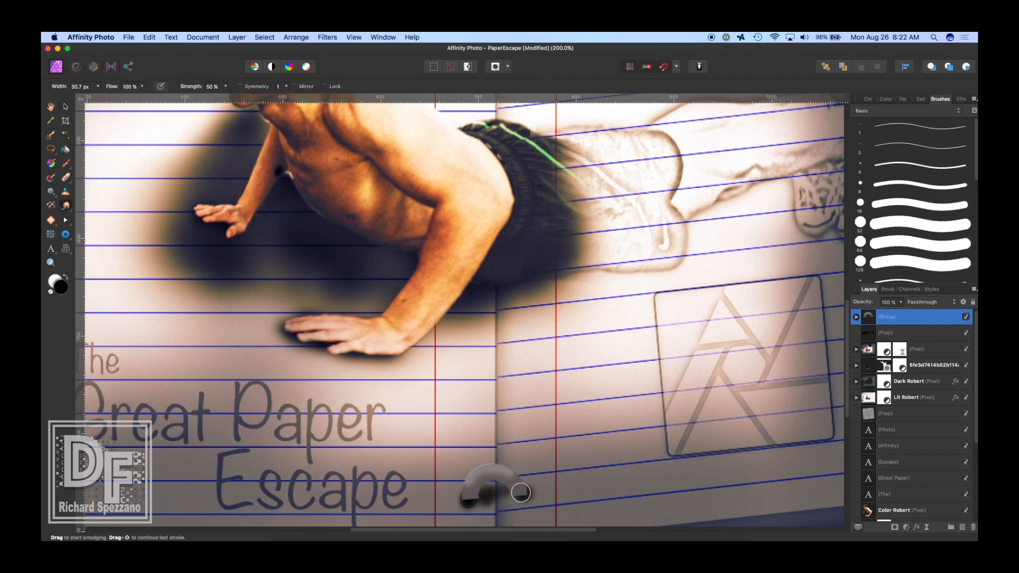
pyautogui.moveTo(520, 497); pyautogui.dragTo(523, 495)
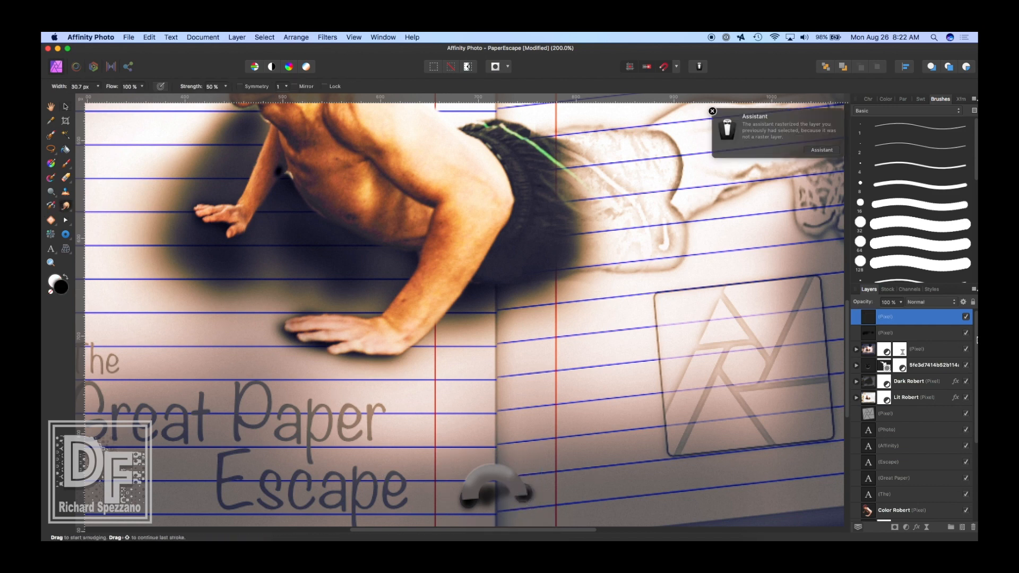
pyautogui.click(712, 111)
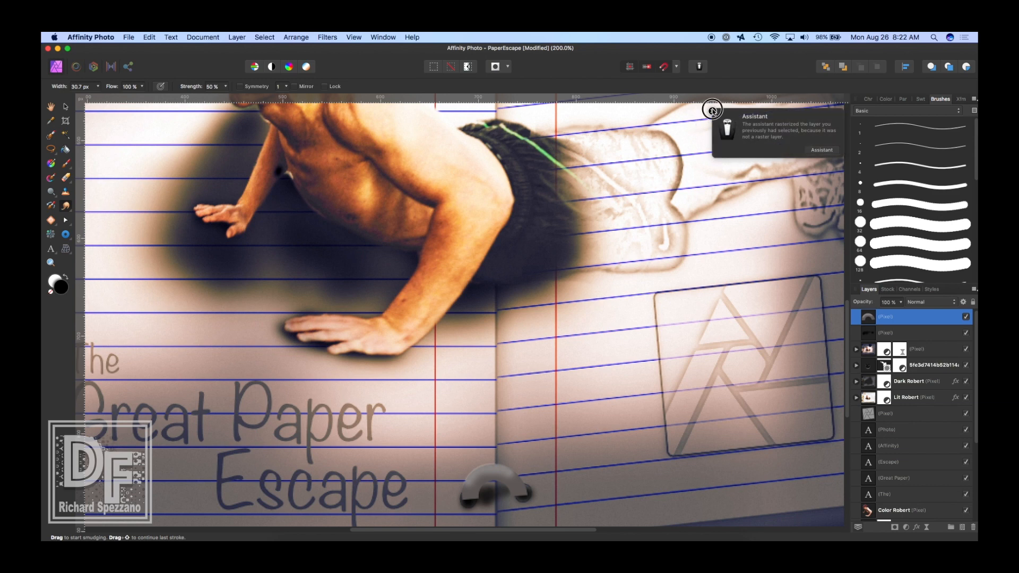
pyautogui.moveTo(533, 499)
pyautogui.mouseDown()
pyautogui.moveTo(513, 489)
pyautogui.moveTo(524, 497)
pyautogui.mouseUp()
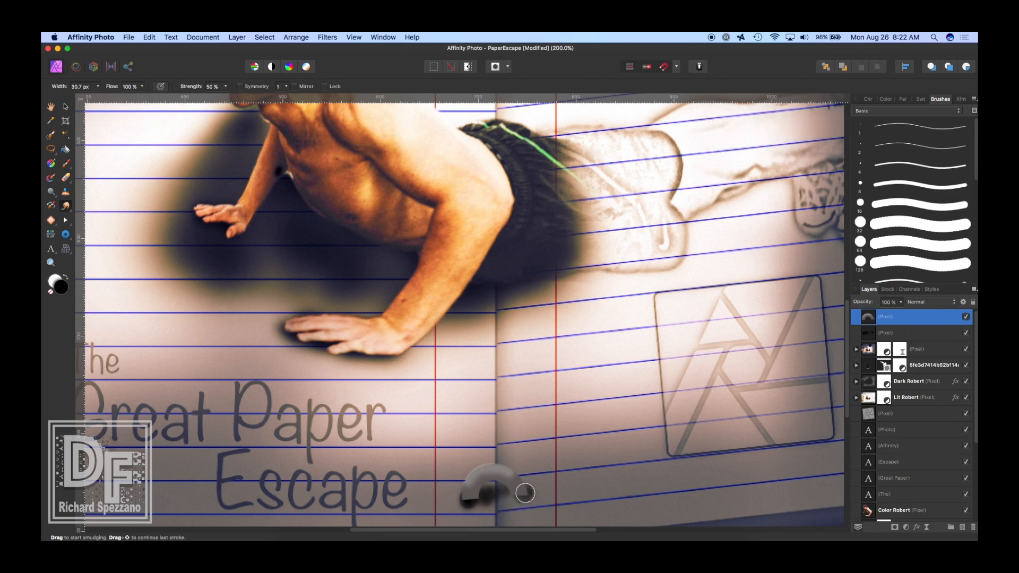
pyautogui.press('[')
pyautogui.press('[')
pyautogui.press('[')
pyautogui.moveTo(522, 492)
pyautogui.mouseDown()
pyautogui.moveTo(476, 491)
pyautogui.moveTo(469, 499)
pyautogui.moveTo(484, 495)
pyautogui.moveTo(467, 504)
pyautogui.moveTo(466, 495)
pyautogui.moveTo(465, 506)
pyautogui.moveTo(477, 494)
pyautogui.moveTo(469, 506)
pyautogui.moveTo(463, 485)
pyautogui.moveTo(466, 498)
pyautogui.moveTo(522, 498)
pyautogui.mouseUp()
# Step: Group the smudged ring with the shadow layer beneath it and name the group "Rings"
pyautogui.click(65, 107)
pyautogui.keyDown('shift'); pyautogui.click(869, 333); pyautogui.keyUp('shift')
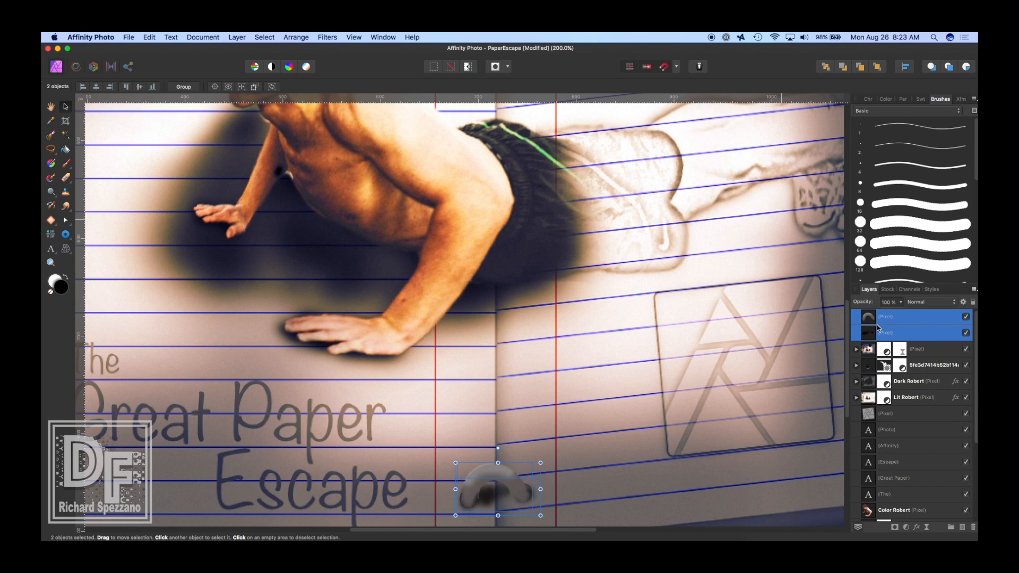
pyautogui.press('super+g')
pyautogui.doubleClick(884, 317)
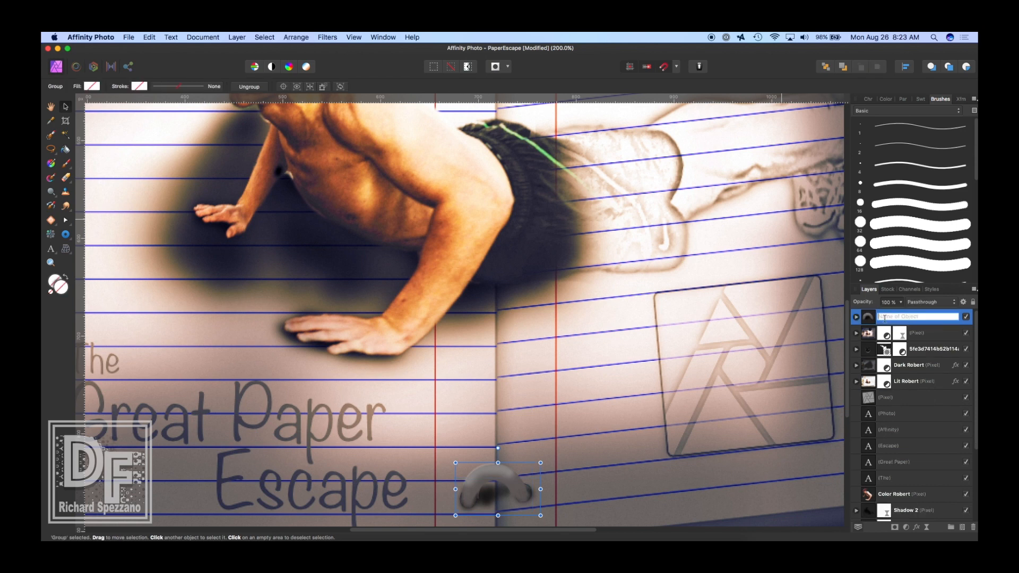
pyautogui.write('Rings')
# Step: Duplicate the Rings group and move the copy straight up the fold to the upper pair of punch holes
pyautogui.doubleClick(51, 106)
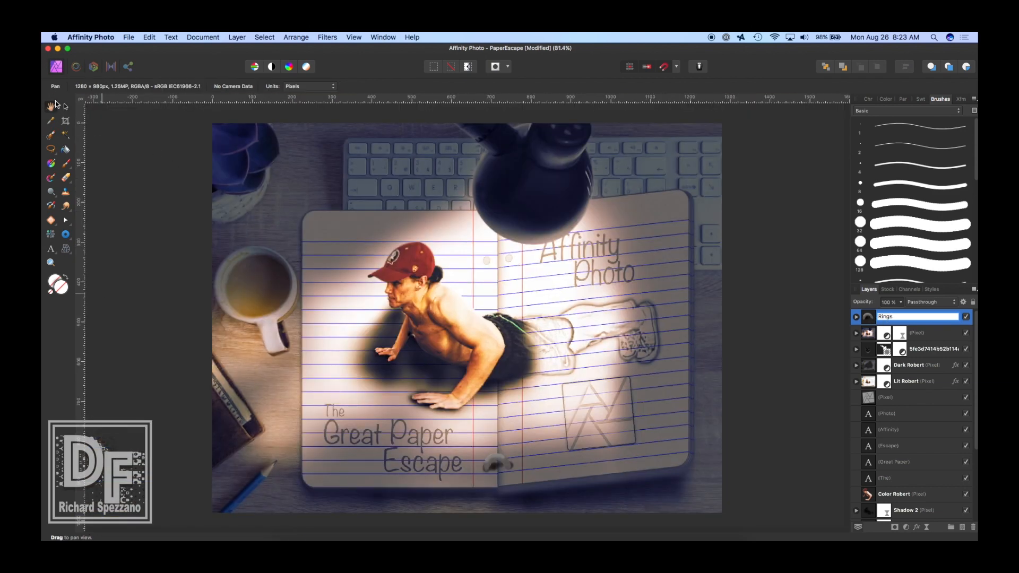
pyautogui.click(66, 106)
pyautogui.click(496, 462)
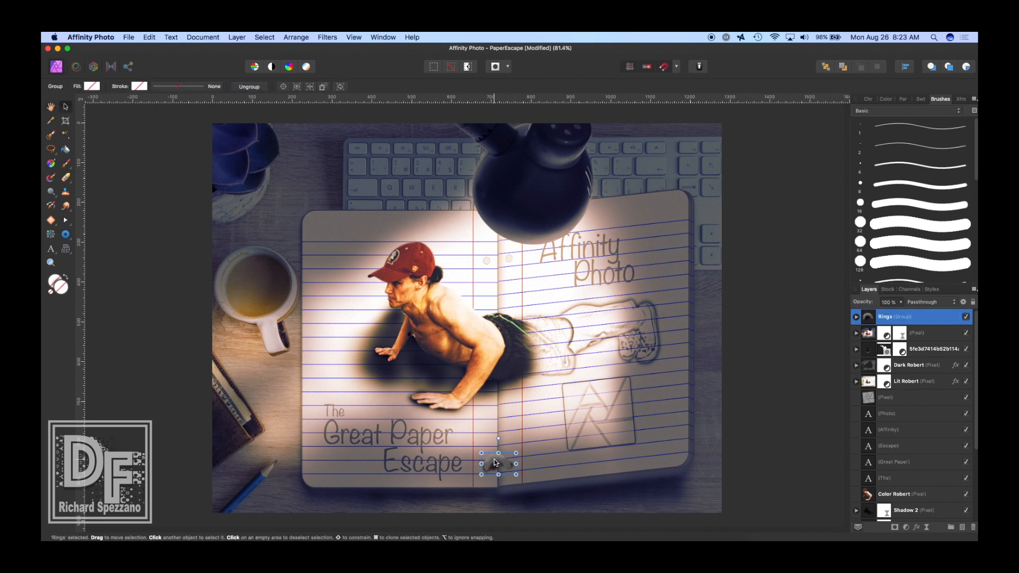
pyautogui.press('super+j')
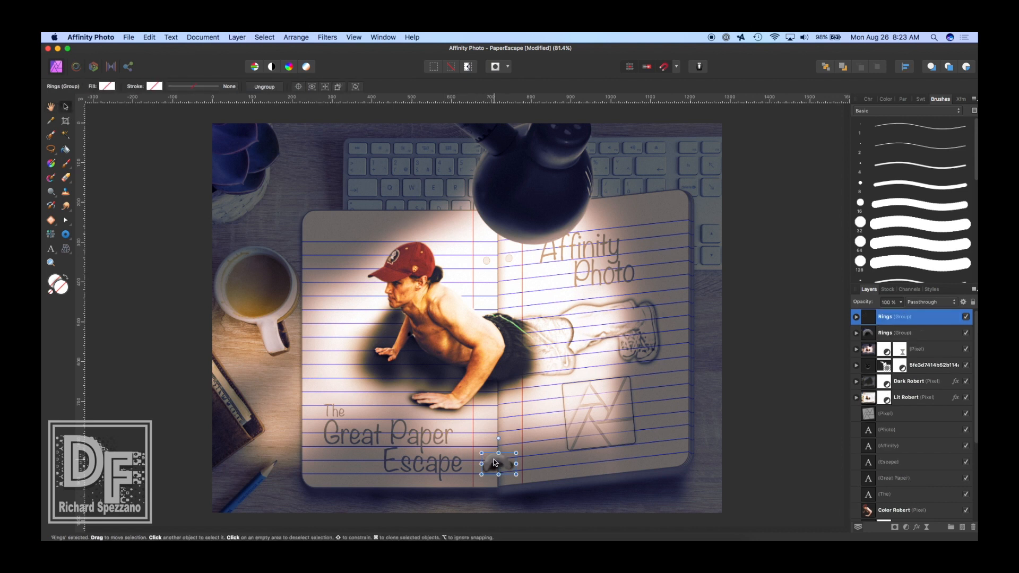
pyautogui.moveTo(495, 462); pyautogui.dragTo(495, 254)
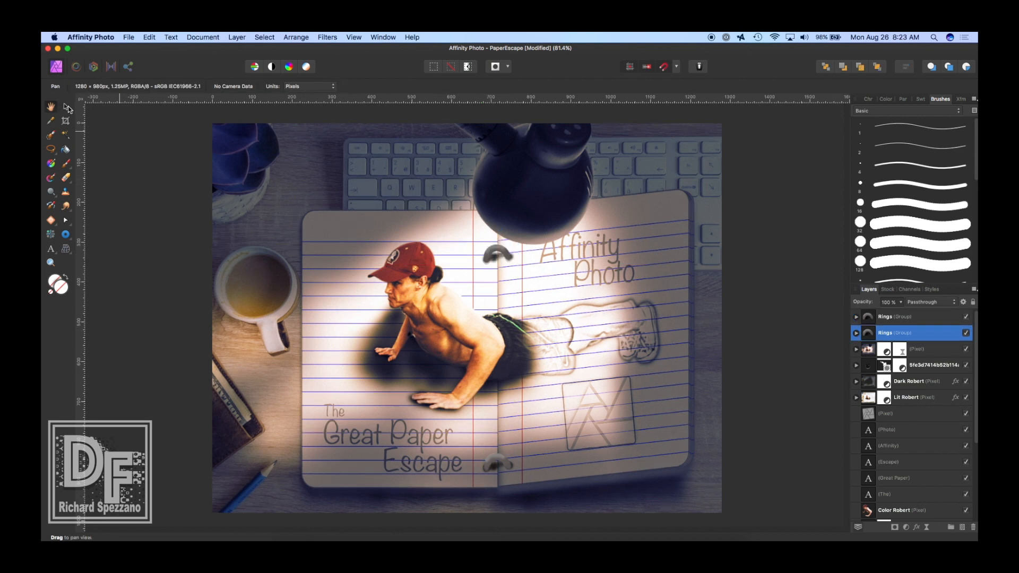
# Step: Brighten the upper ring group with a Curves adjustment that bends the master curve strongly upward from its midtones
pyautogui.click(66, 107)
pyautogui.click(498, 254)
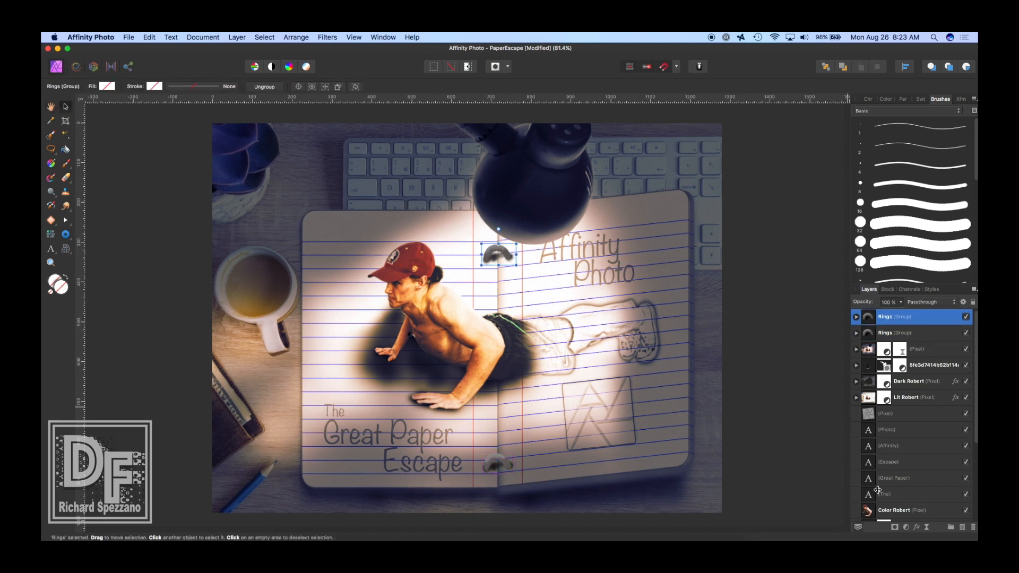
pyautogui.click(905, 528)
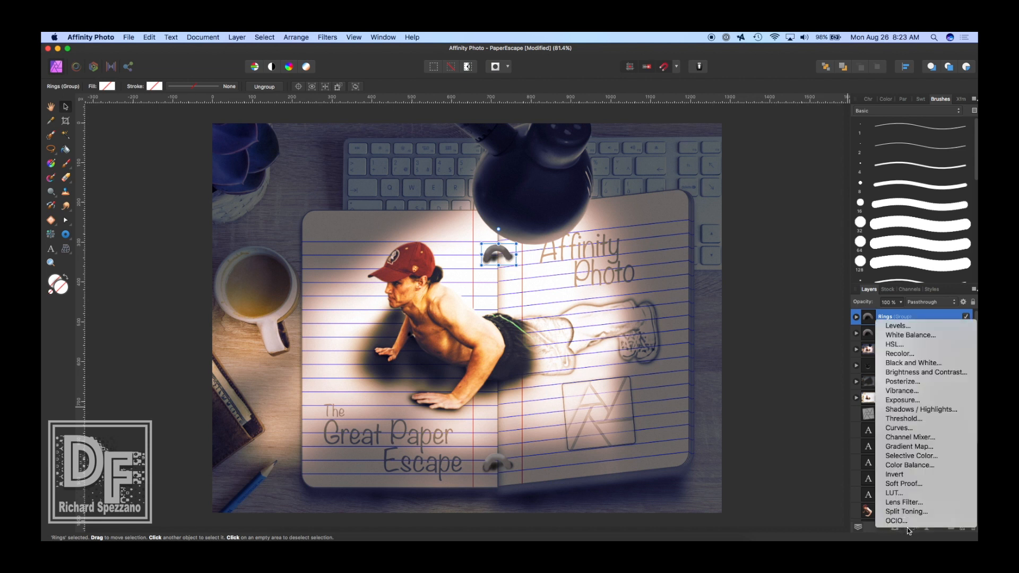
pyautogui.click(911, 428)
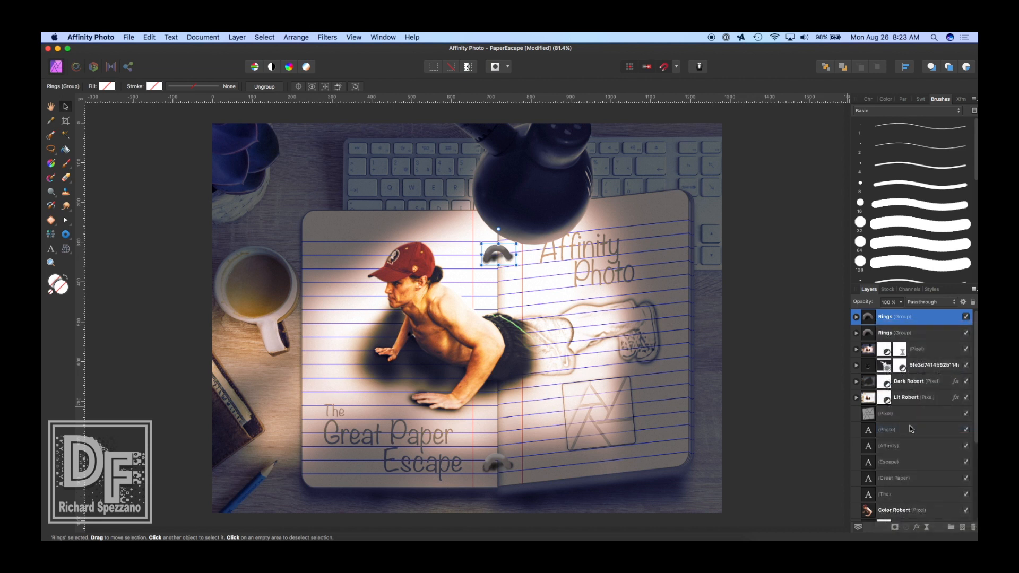
pyautogui.moveTo(758, 374); pyautogui.dragTo(737, 326)
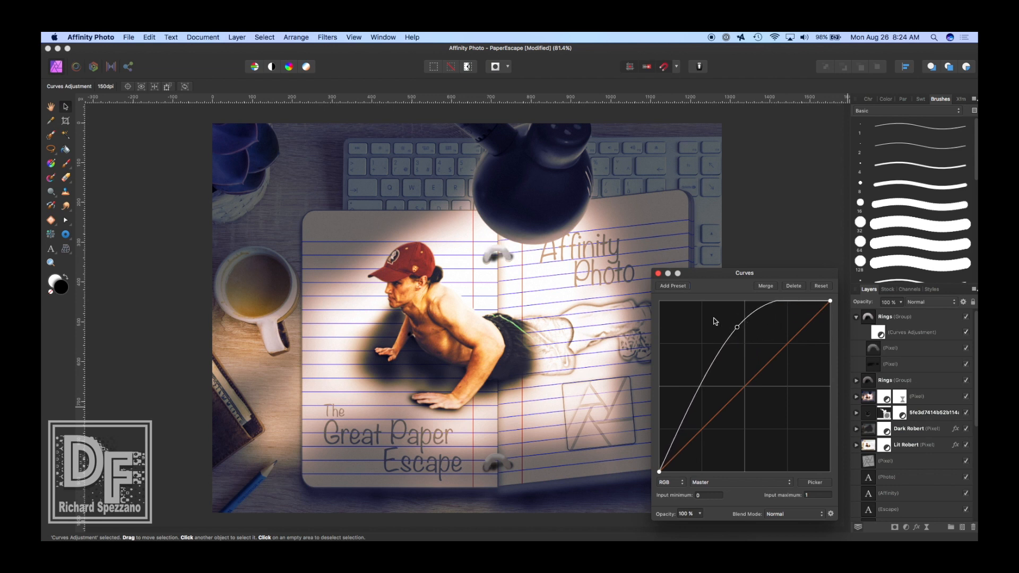
pyautogui.click(658, 273)
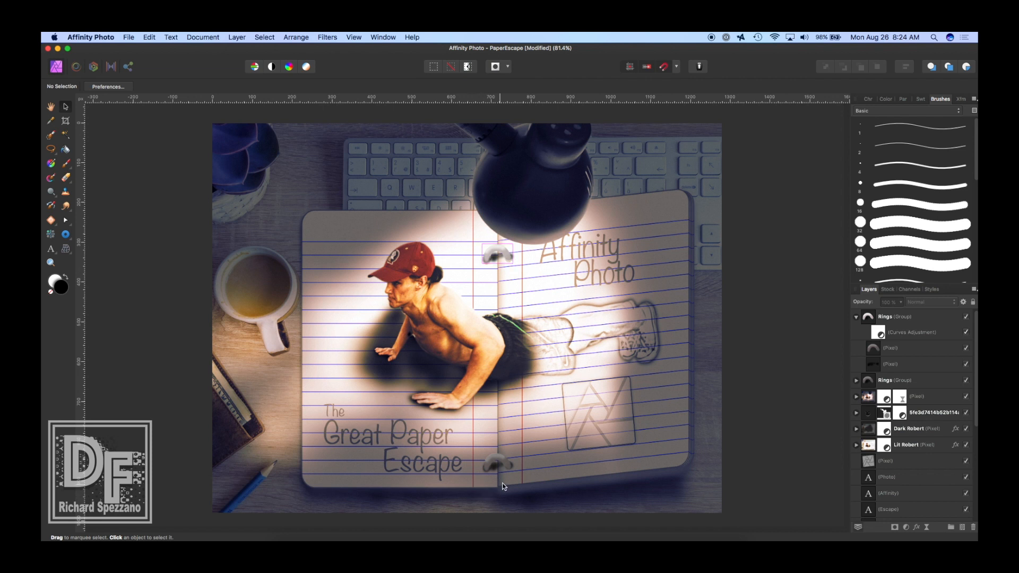